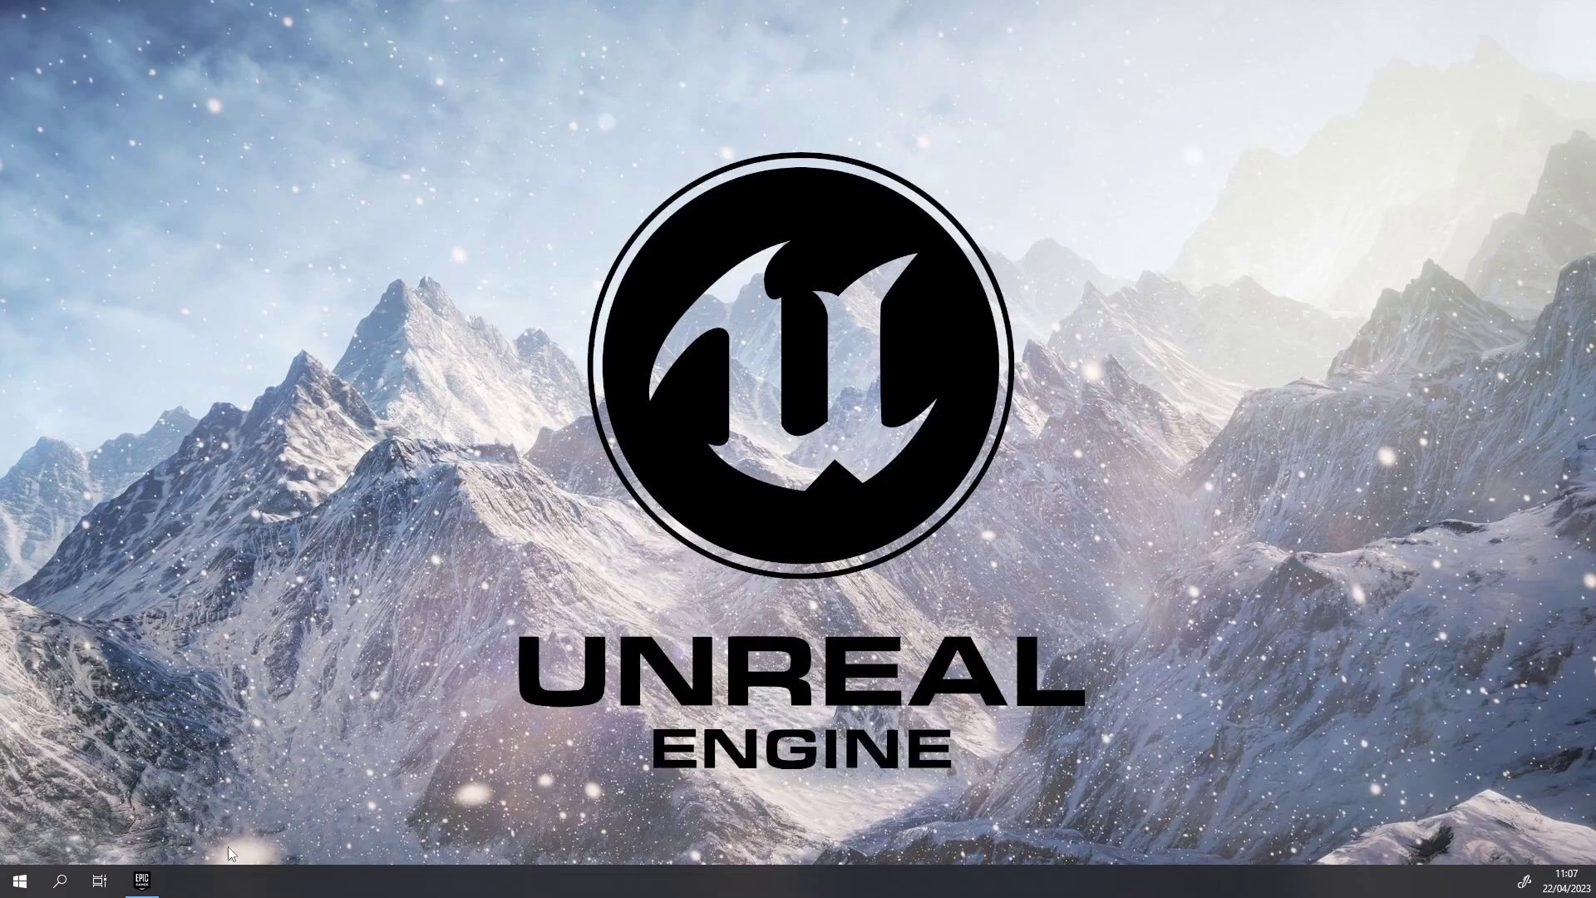
- Restore the Epic Games Launcher Library showing the 5.1.1 engine and the TestGame project
left_click(145, 881)
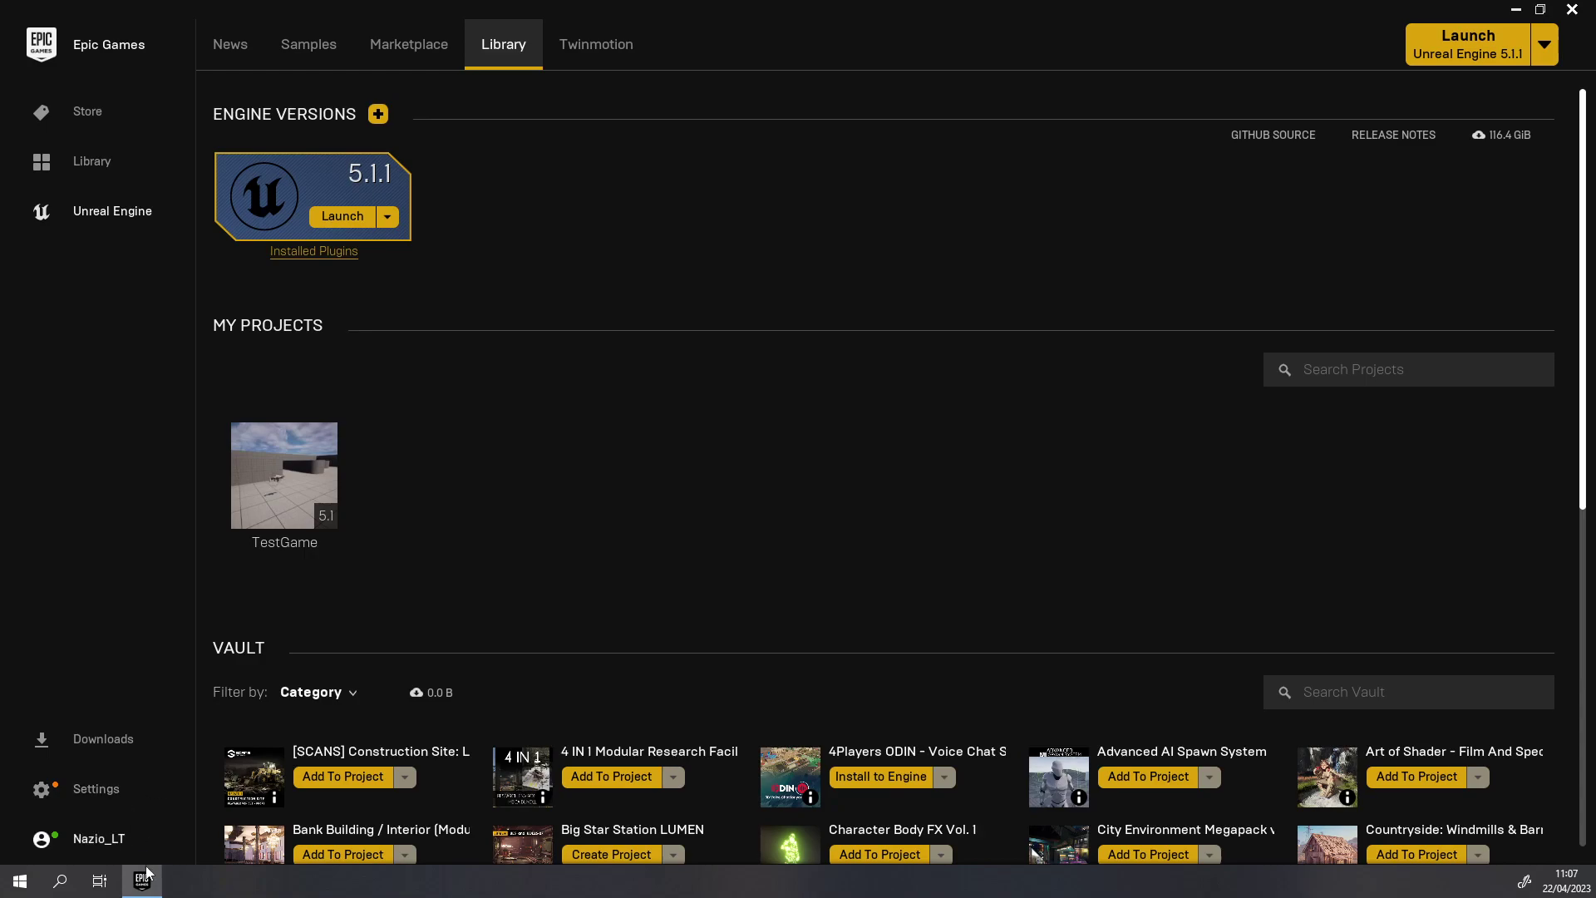
mouse_move(150, 885)
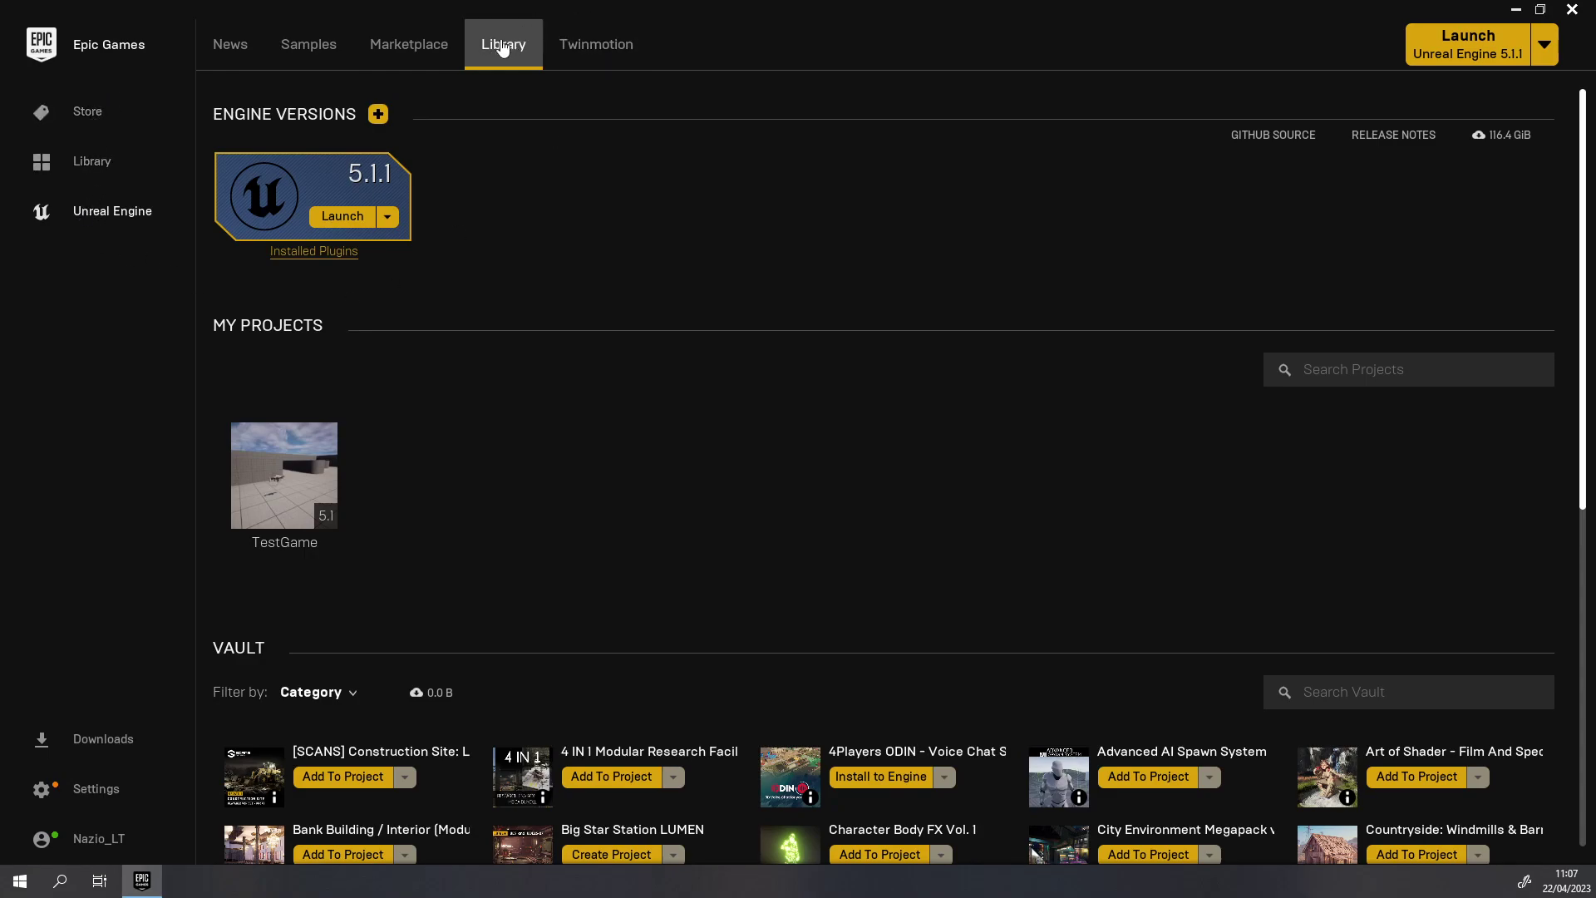
- Add a 5.0.3 engine slot beside 5.1.1, starting and then cancelling its installation
left_click(379, 115)
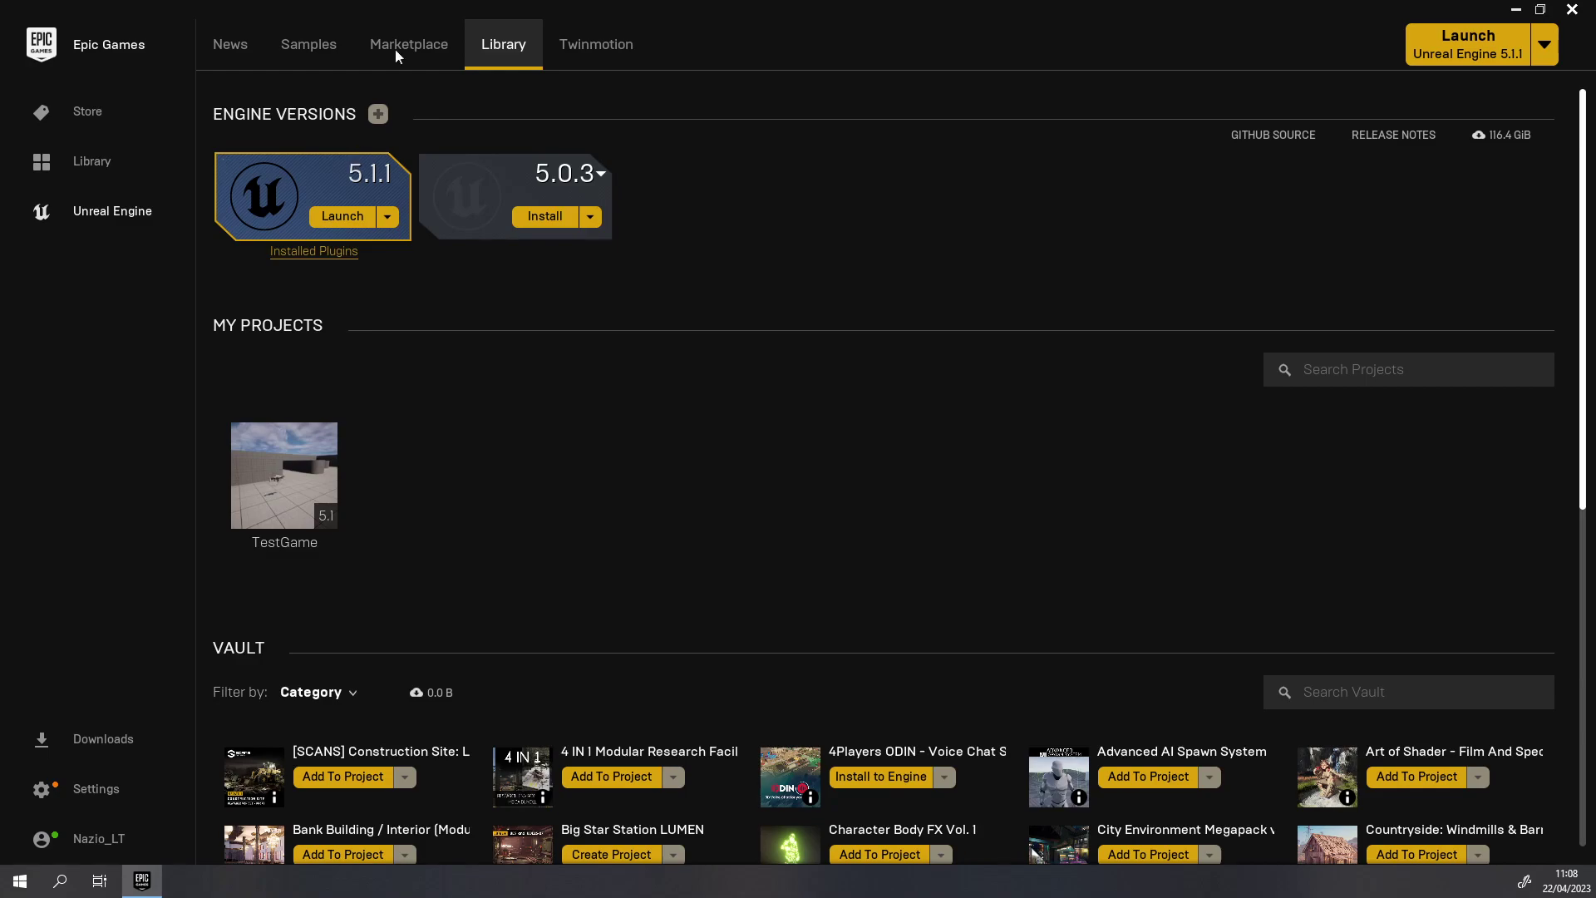
left_click(582, 174)
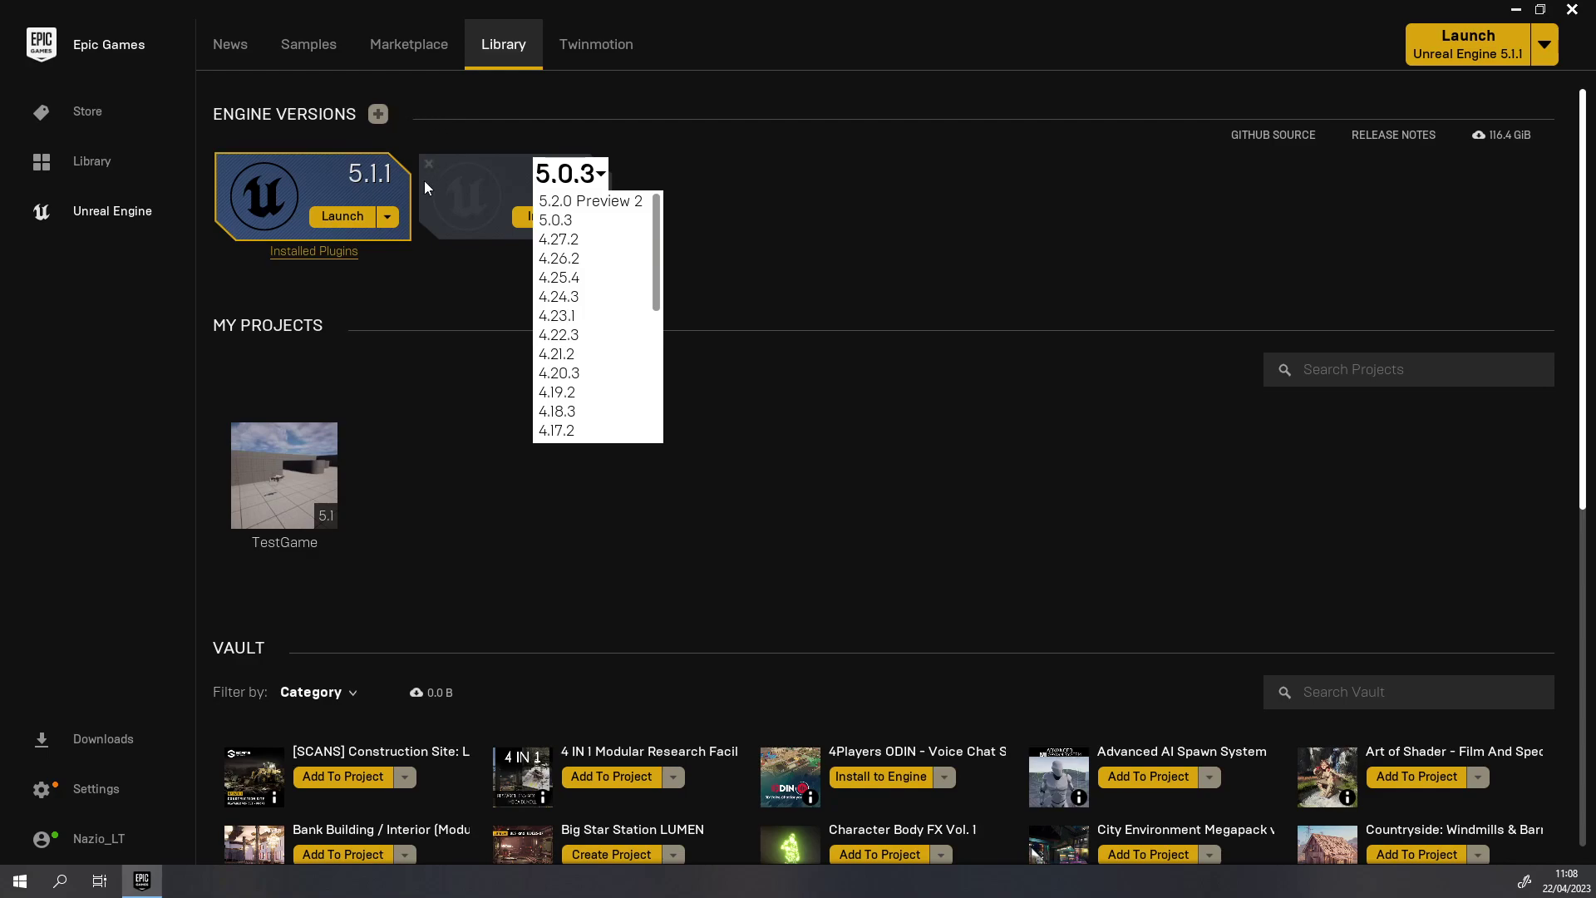
left_click(490, 166)
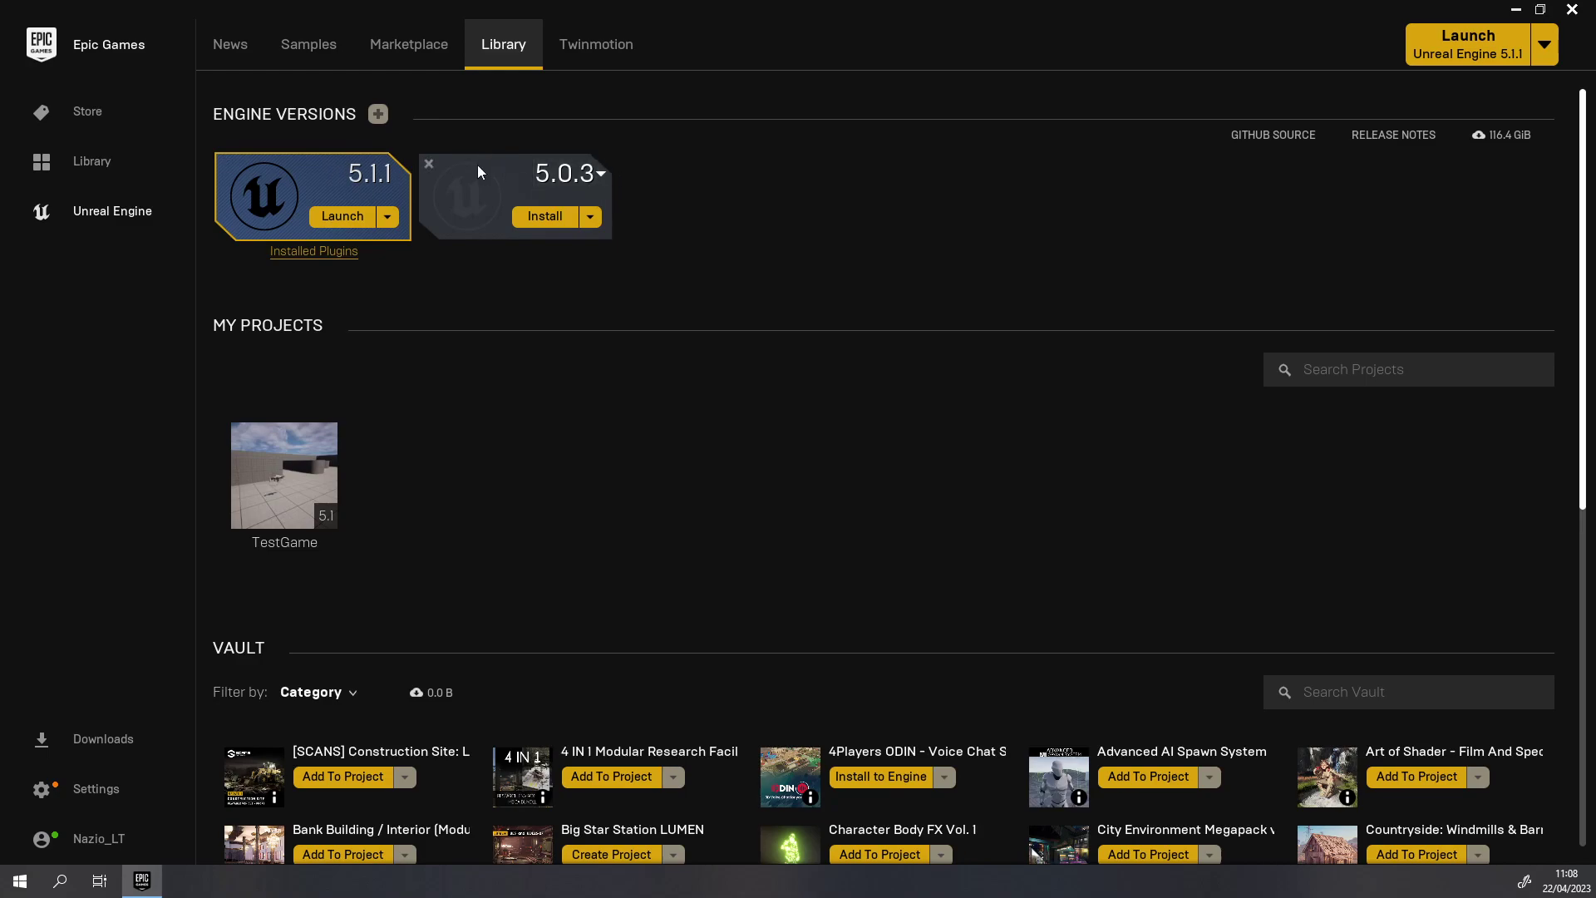
left_click(592, 218)
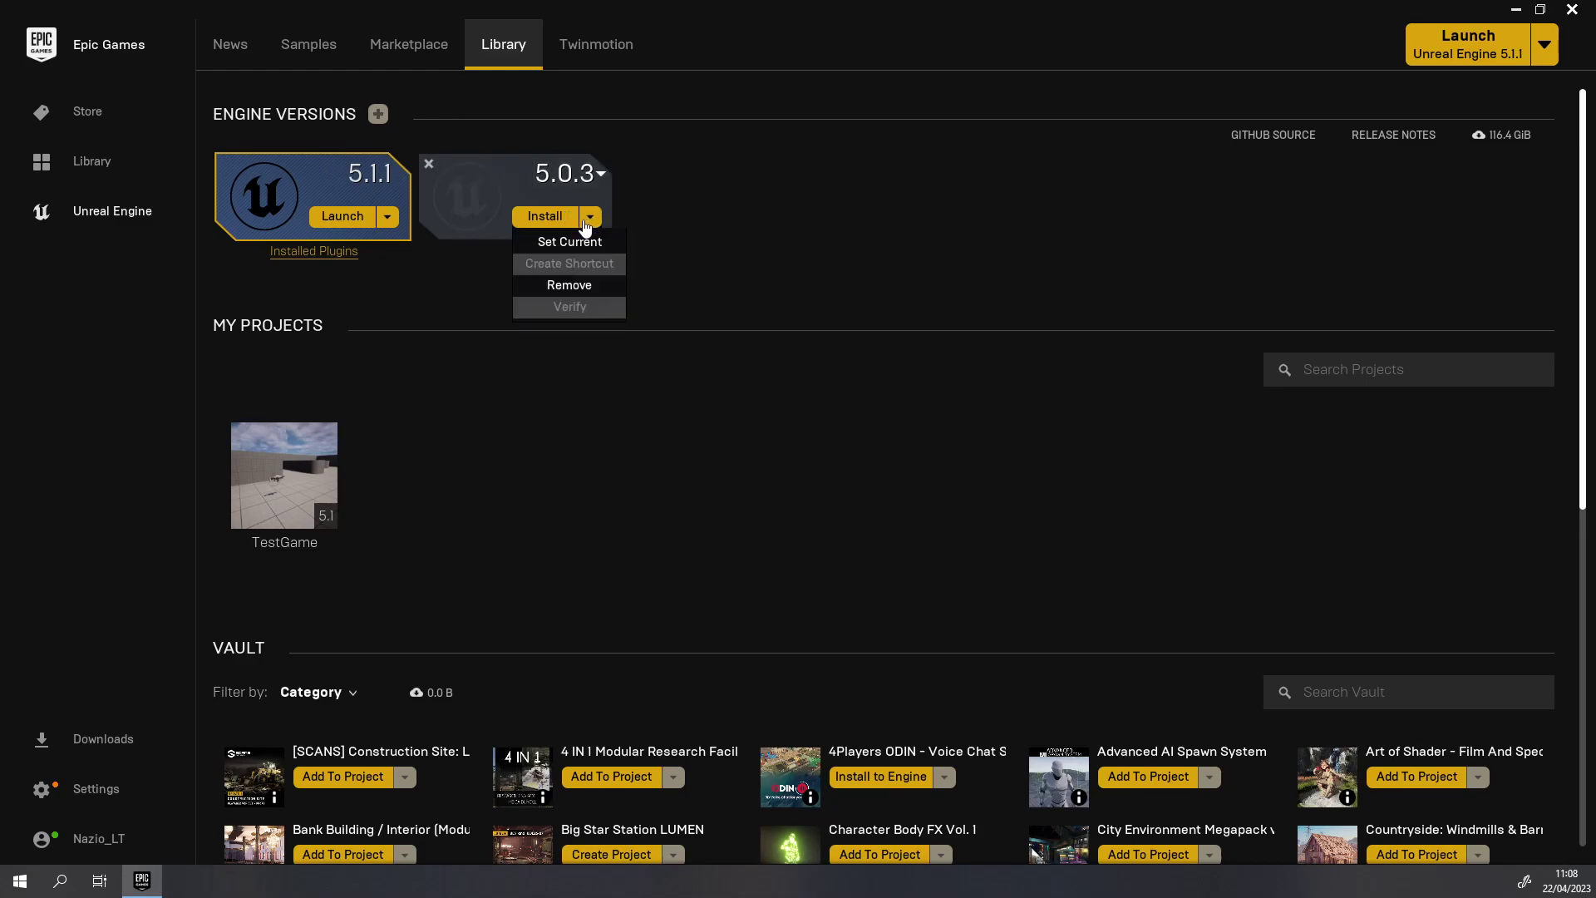
left_click(540, 218)
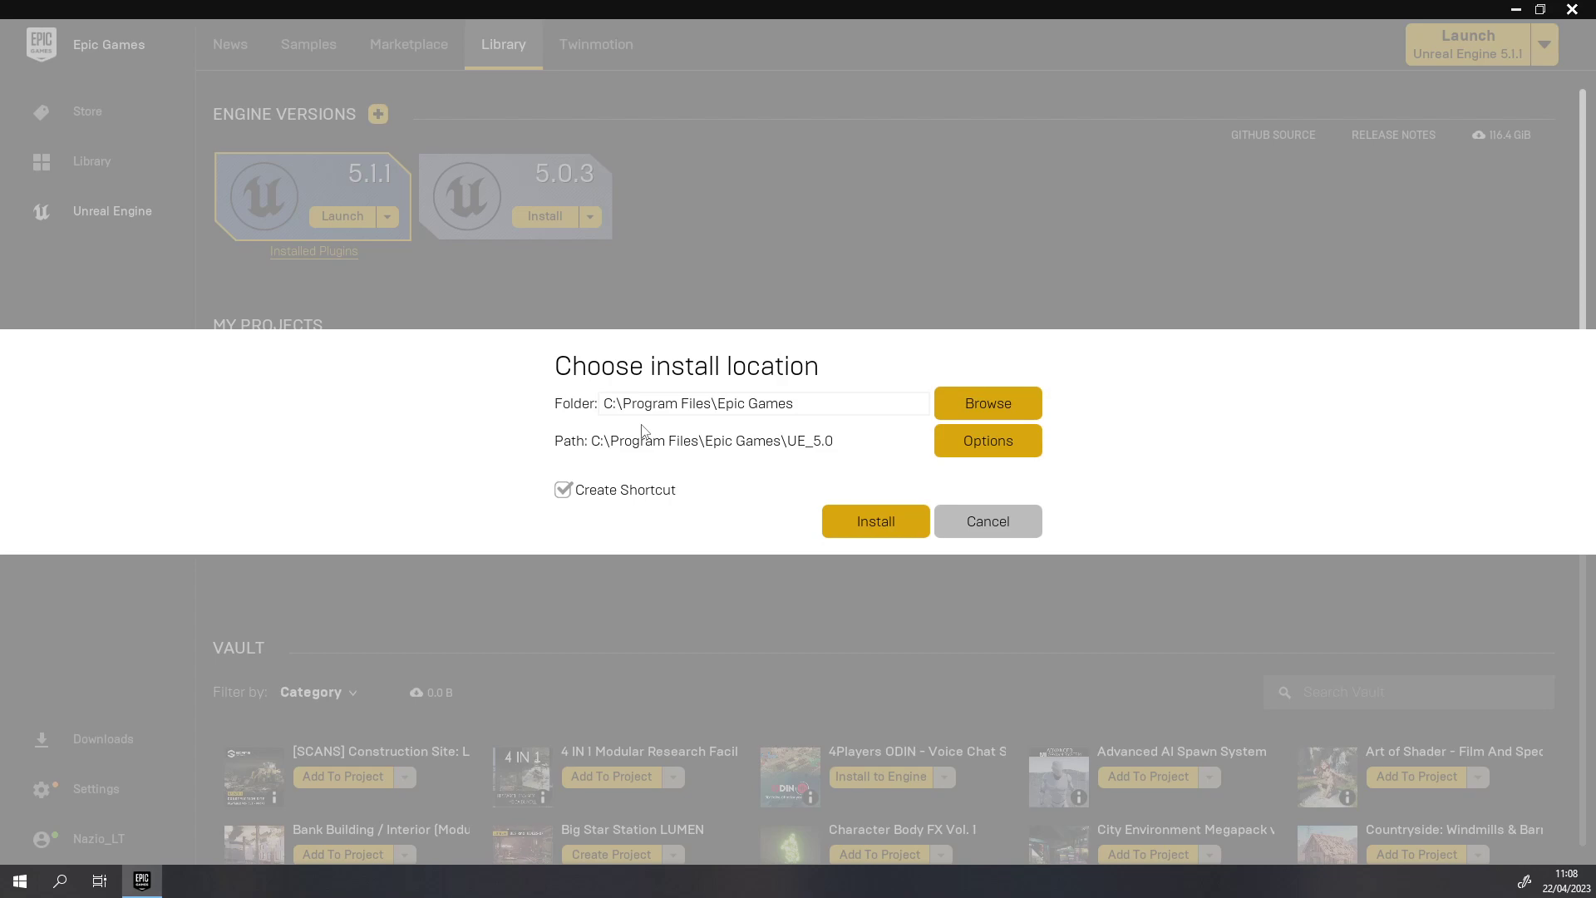
left_click(1002, 524)
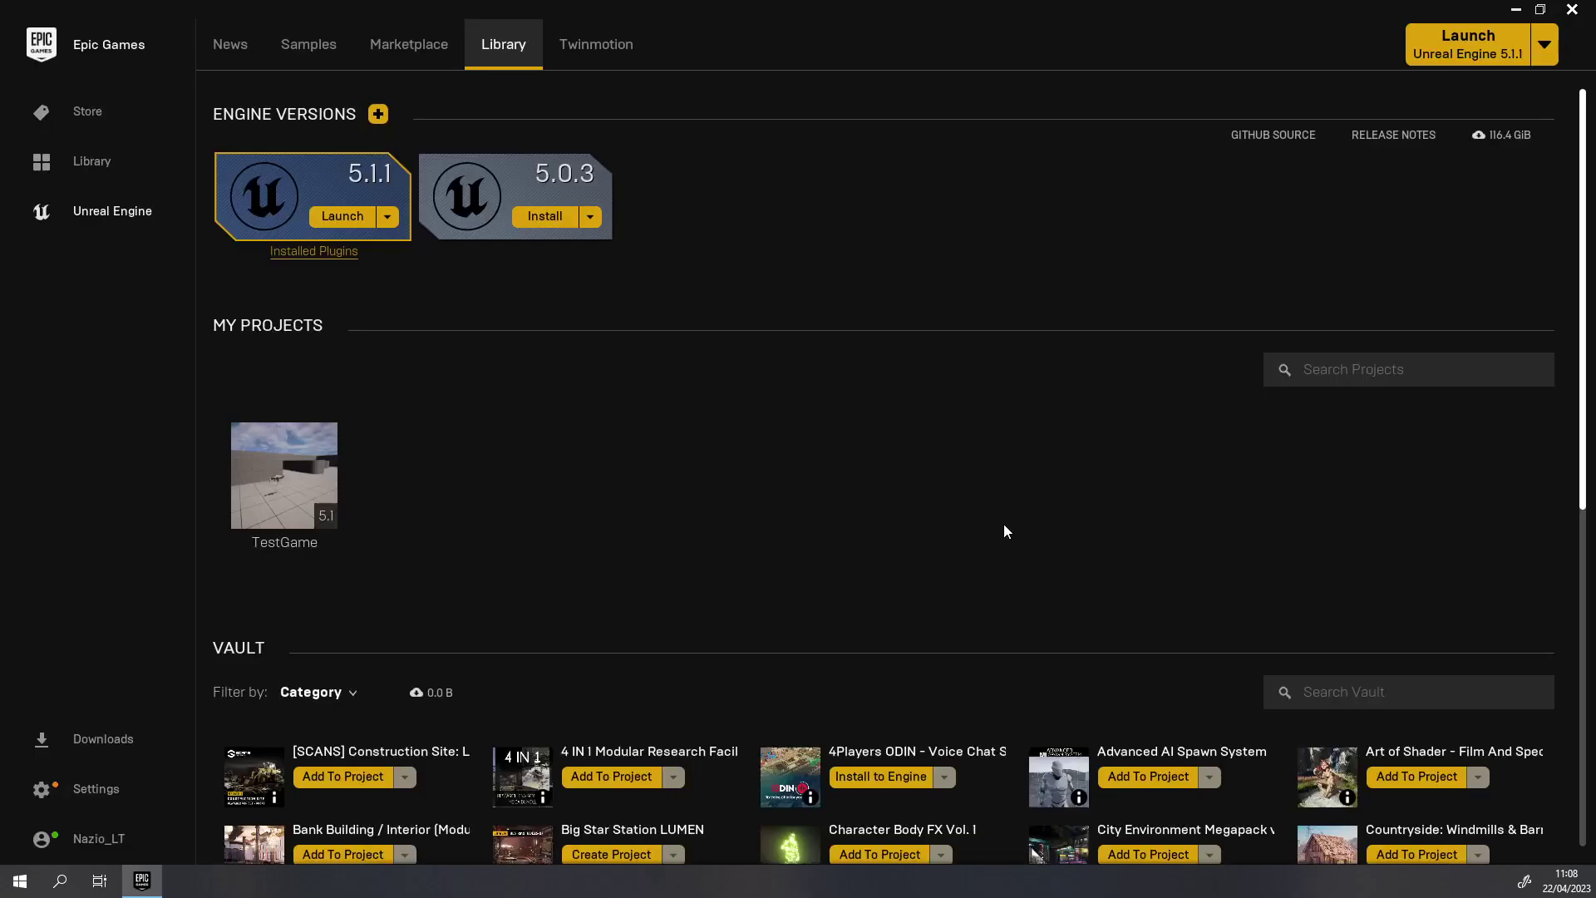
- Uninstall the 5.0.3 engine slot, leaving only 5.1.1 listed
left_click(429, 167)
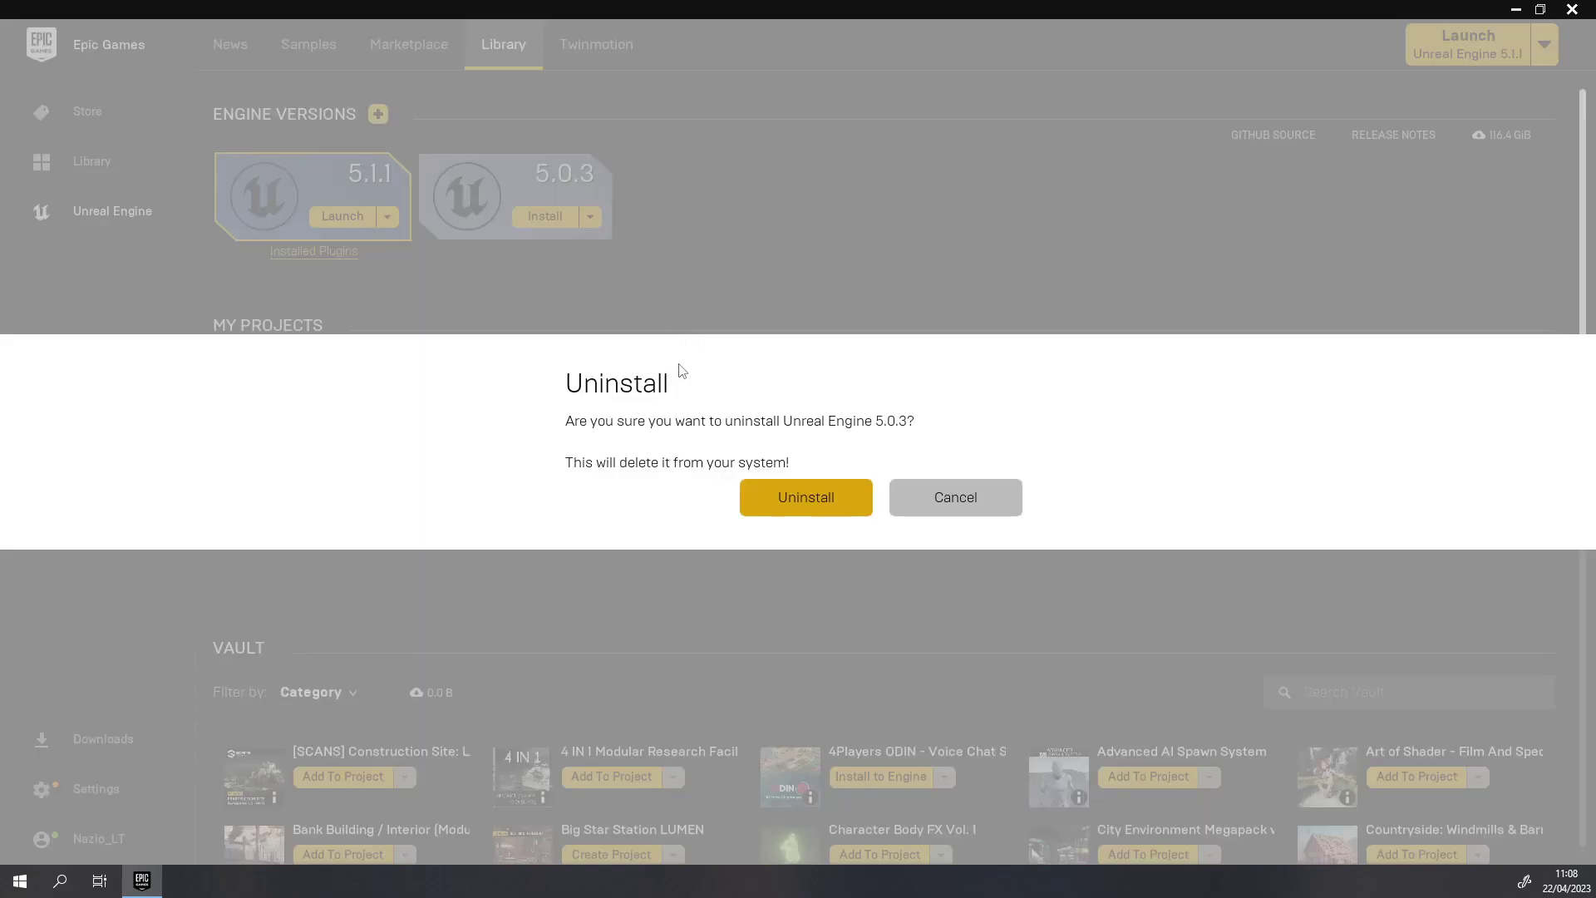
left_click(774, 508)
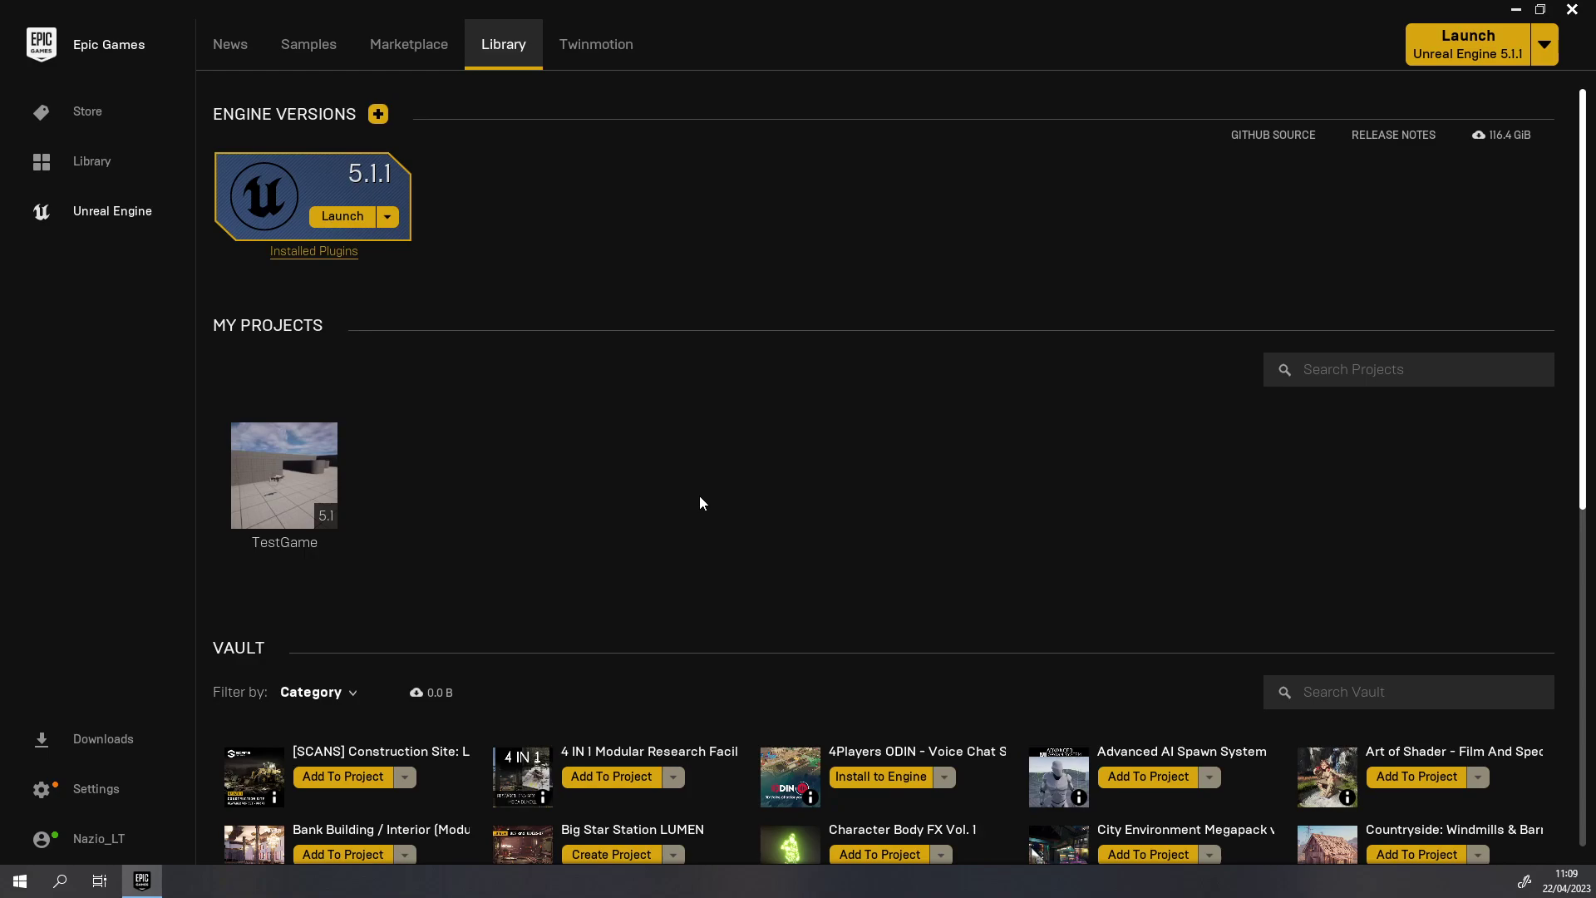
- List the Marketplace's Free For The Month products and scroll through the five owned €0.00 items
left_click(409, 46)
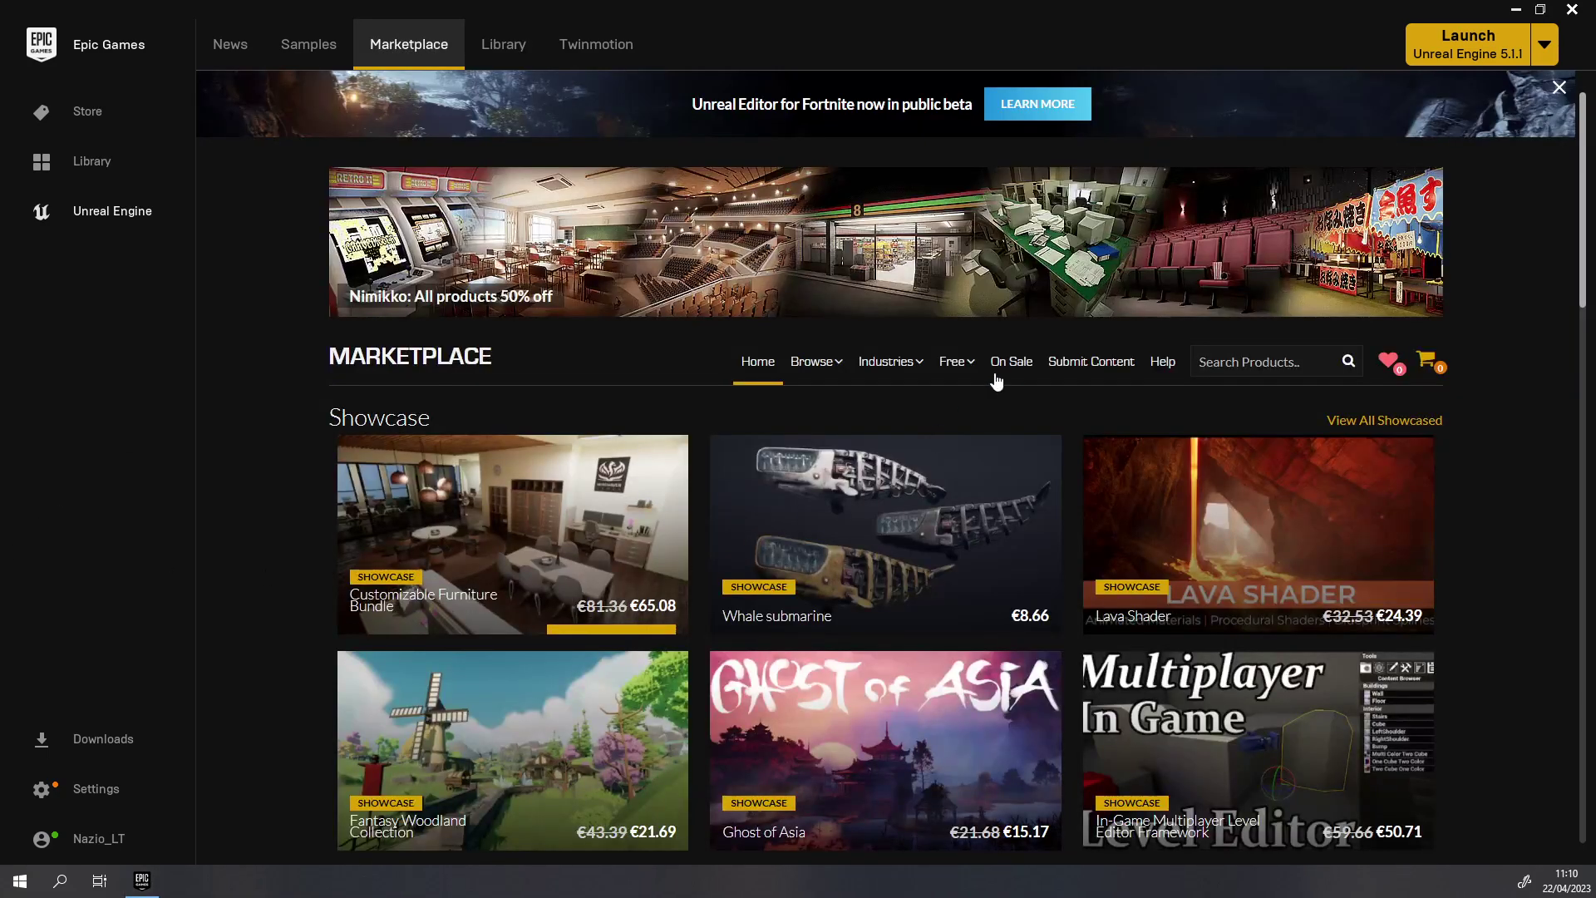
mouse_move(947, 370)
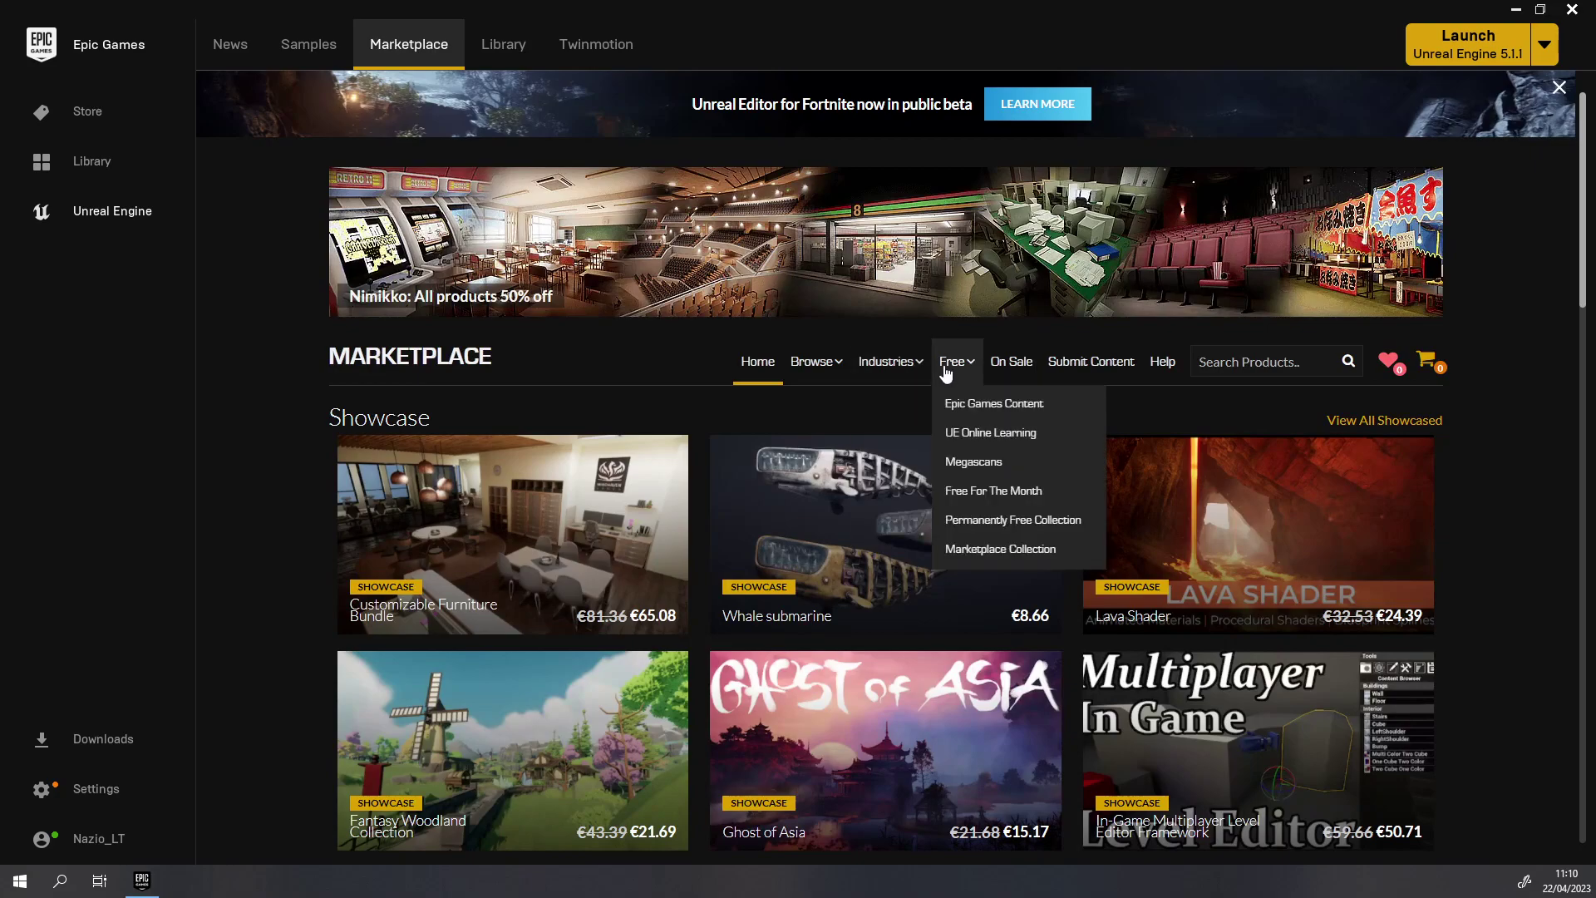
left_click(993, 490)
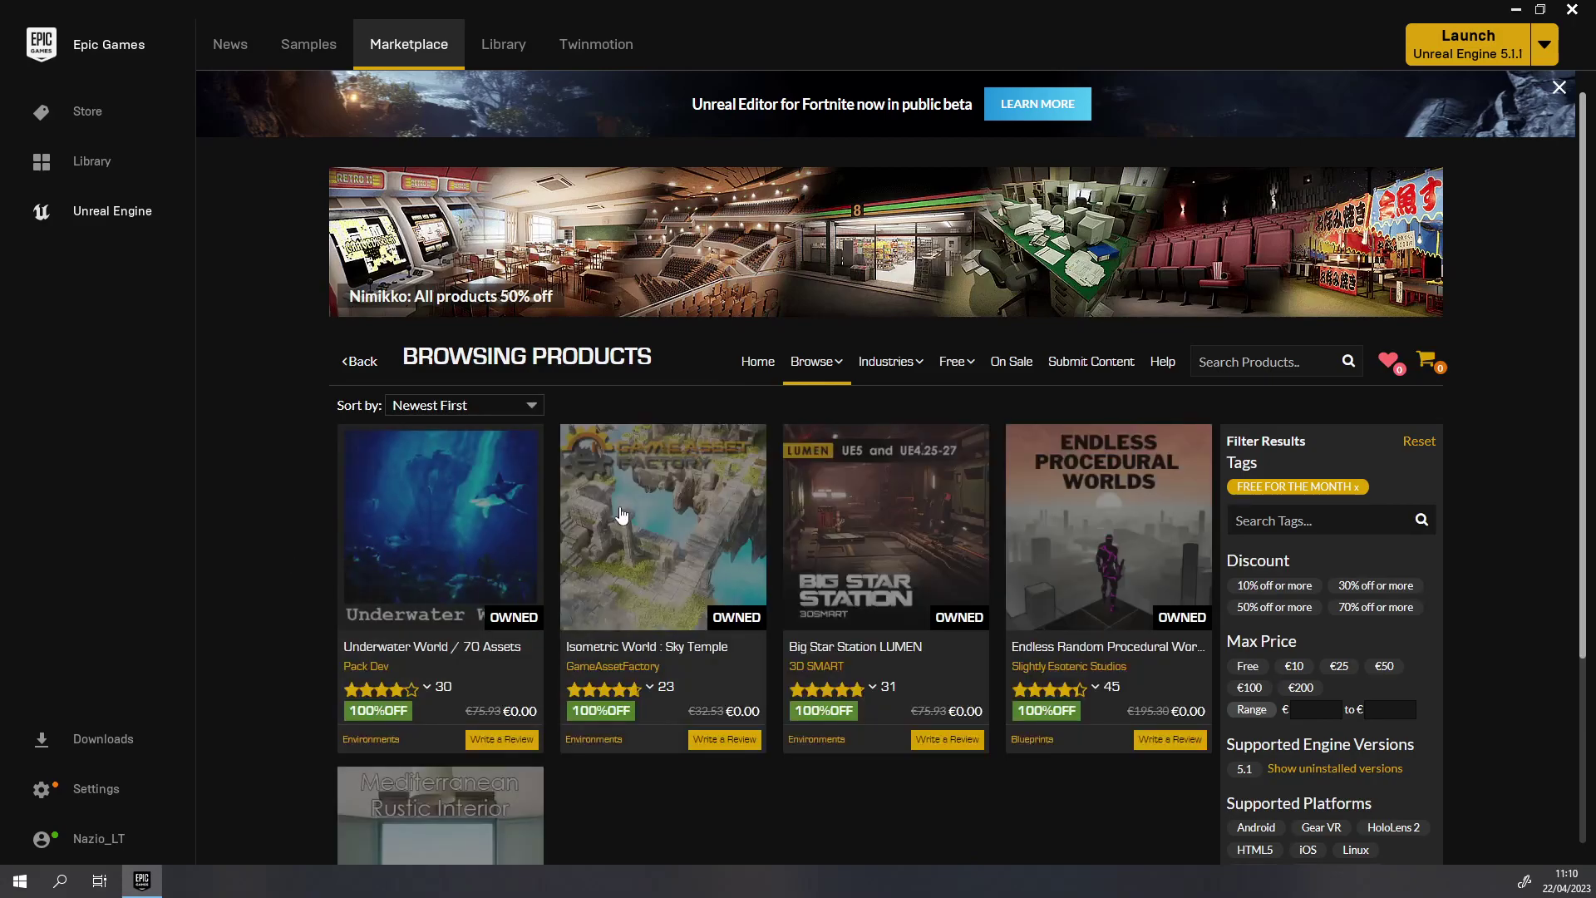
scroll(288, 493, "down", 3)
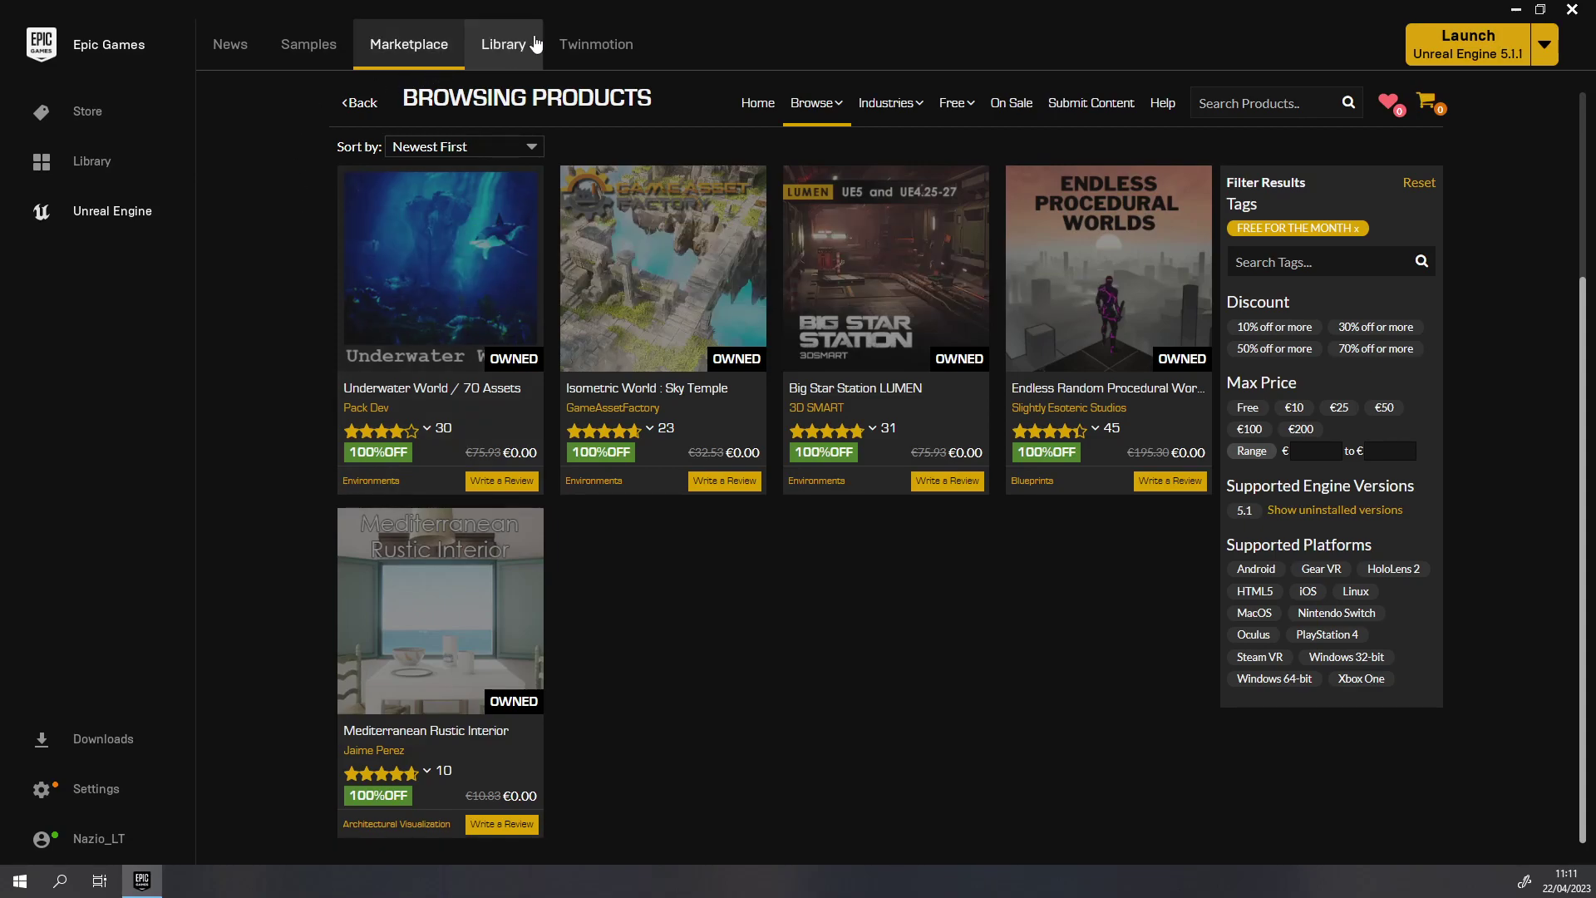
- Launch Unreal Engine 5.1.1 from the Library to reach its Project Browser
left_click(532, 44)
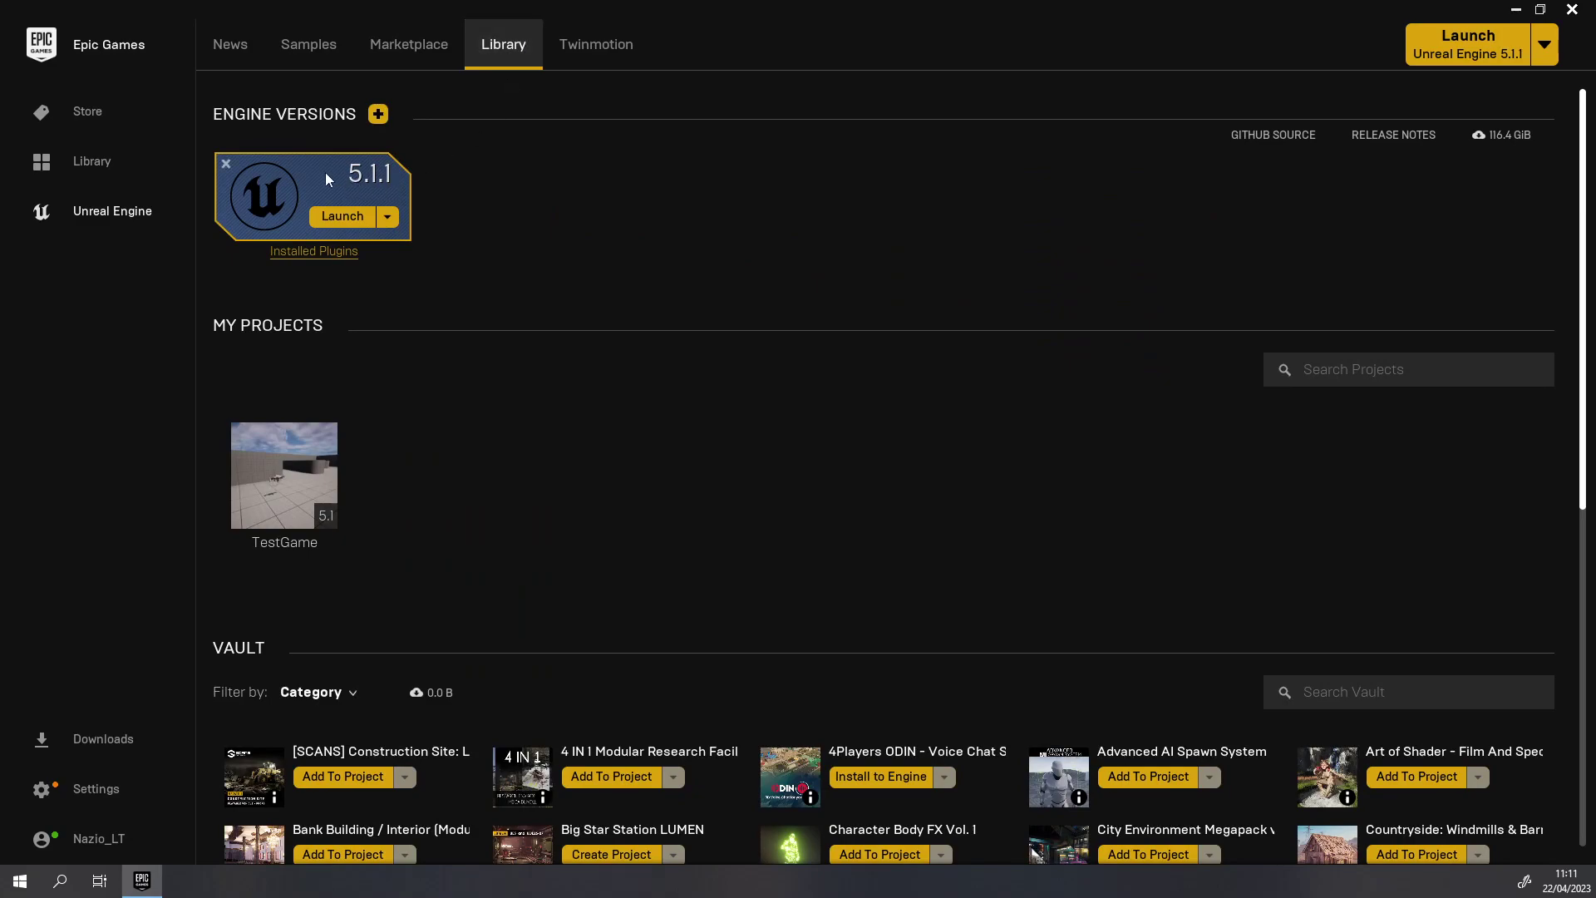
left_click(329, 224)
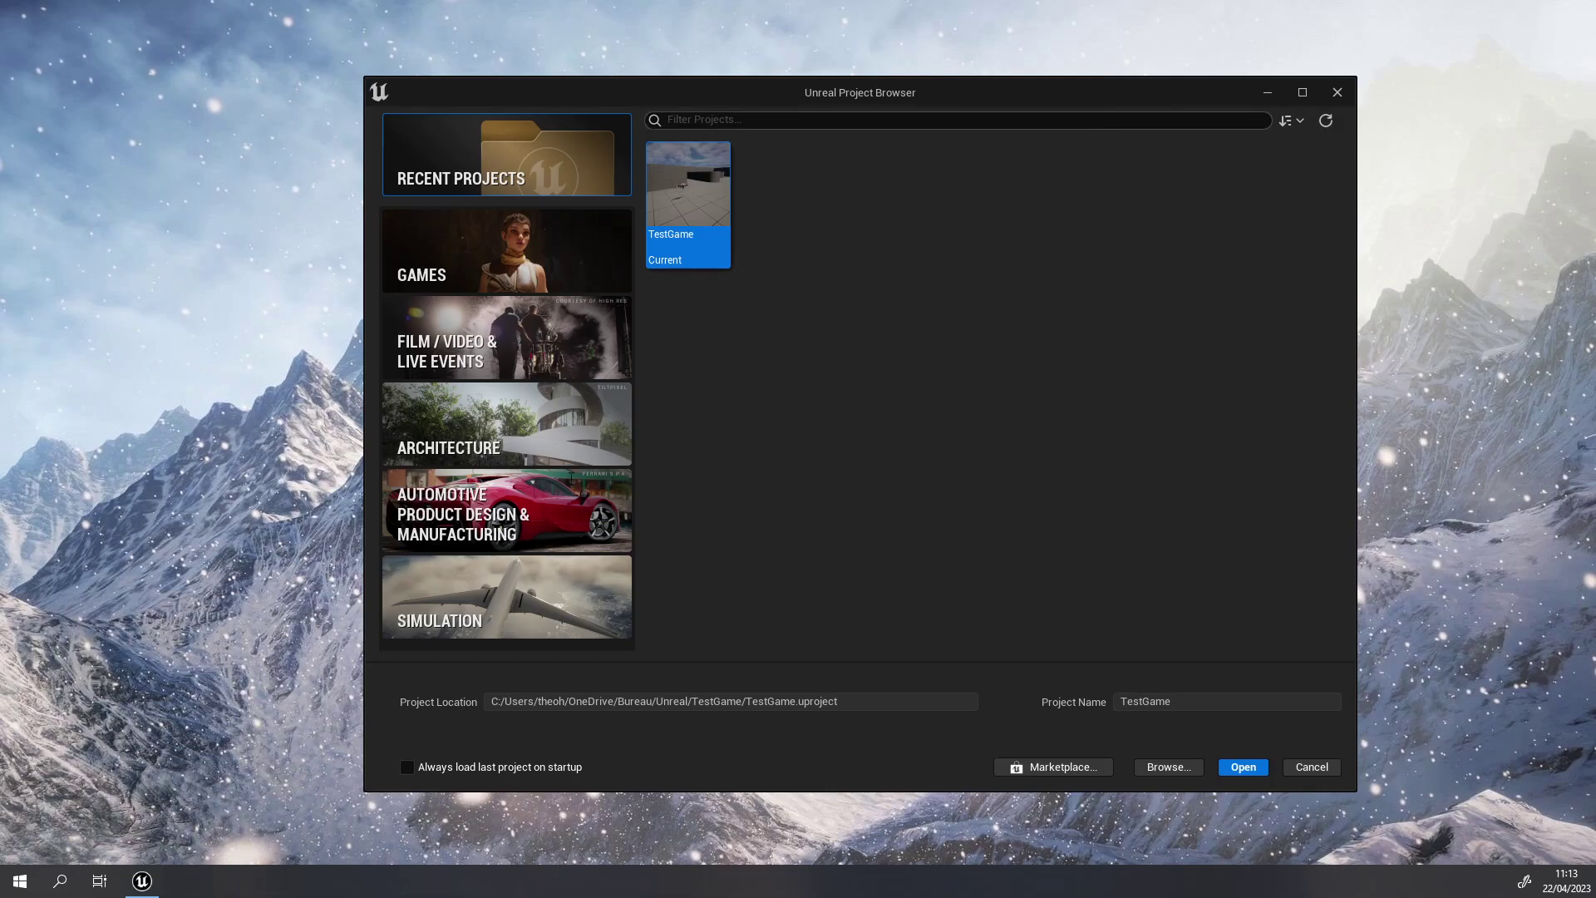
- Show the Games category templates in the Project Browser, with Blank selected by default
left_click(499, 273)
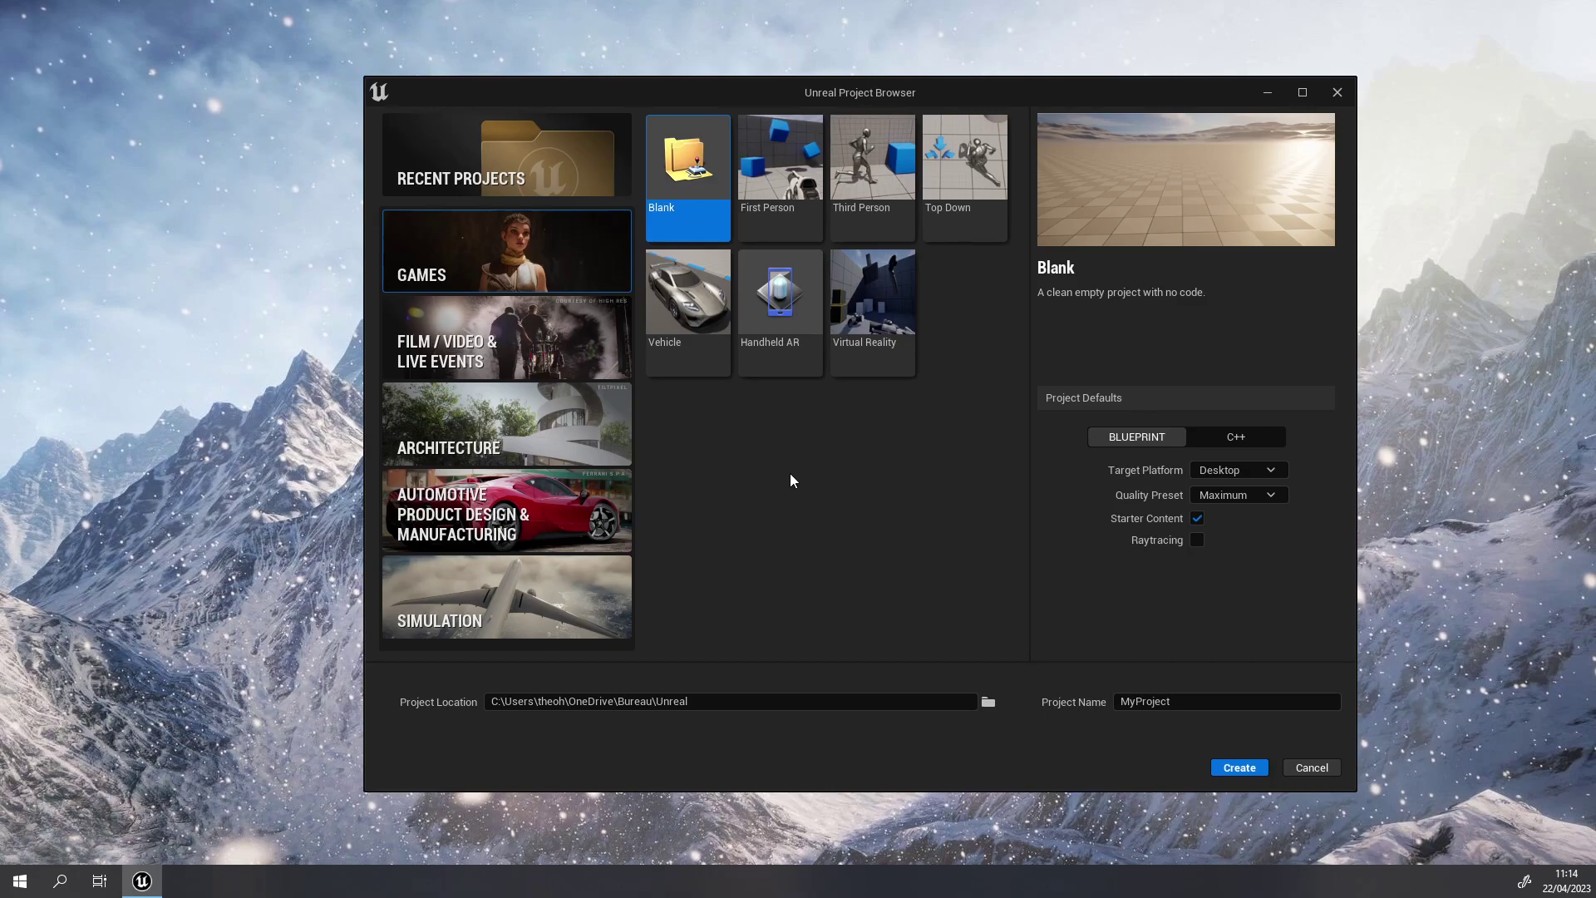
- Select the First Person template and scroll through its description
left_click(794, 154)
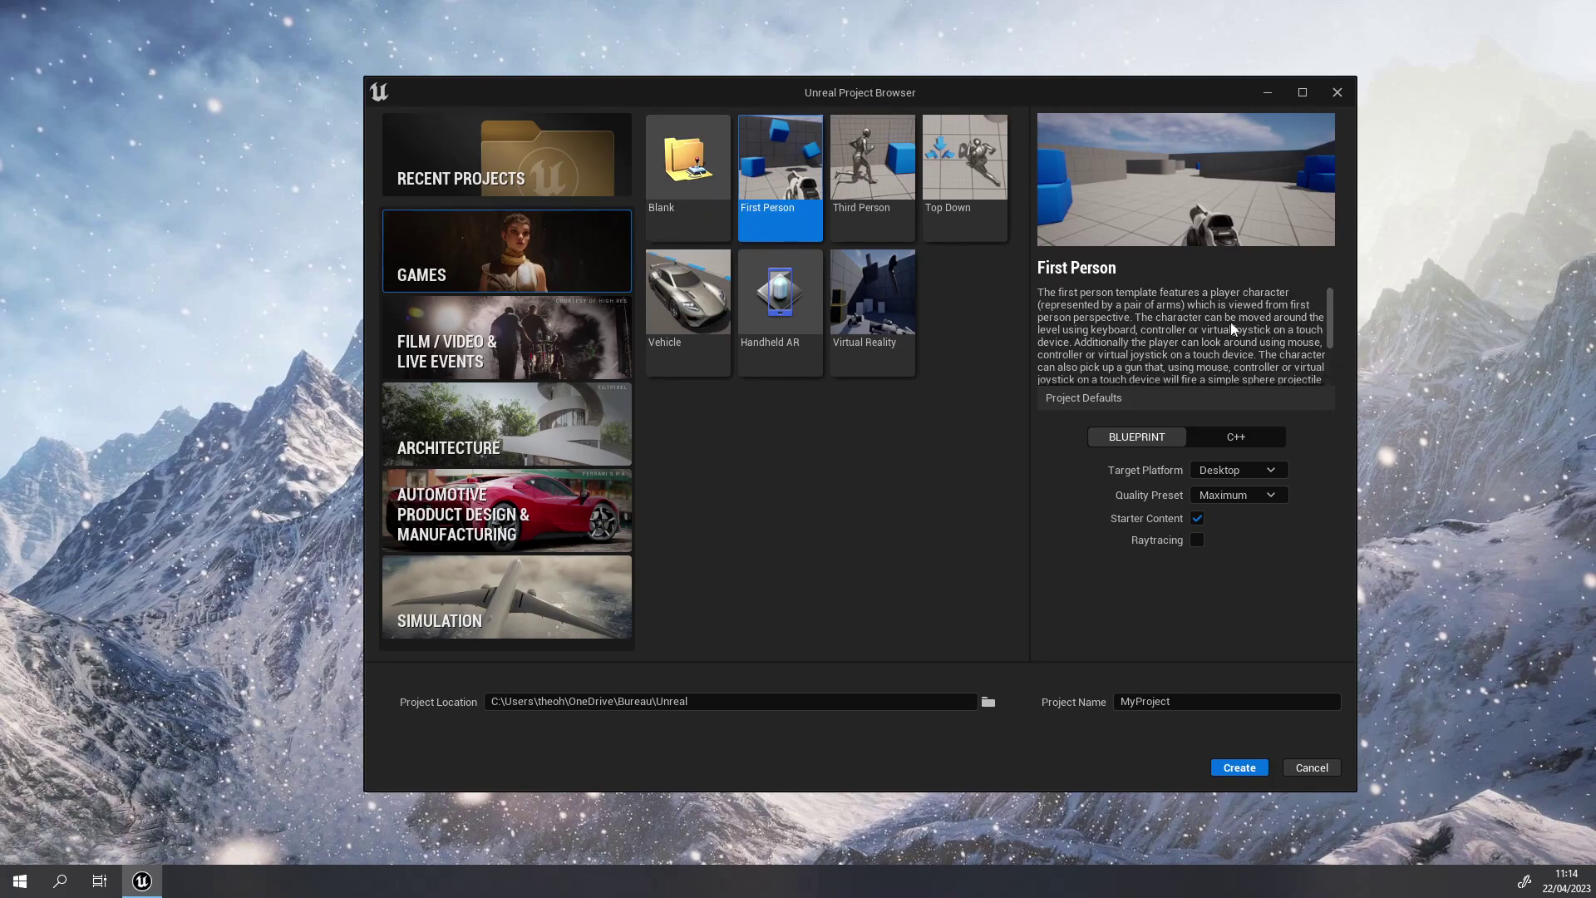
scroll(1230, 323, "down", 3)
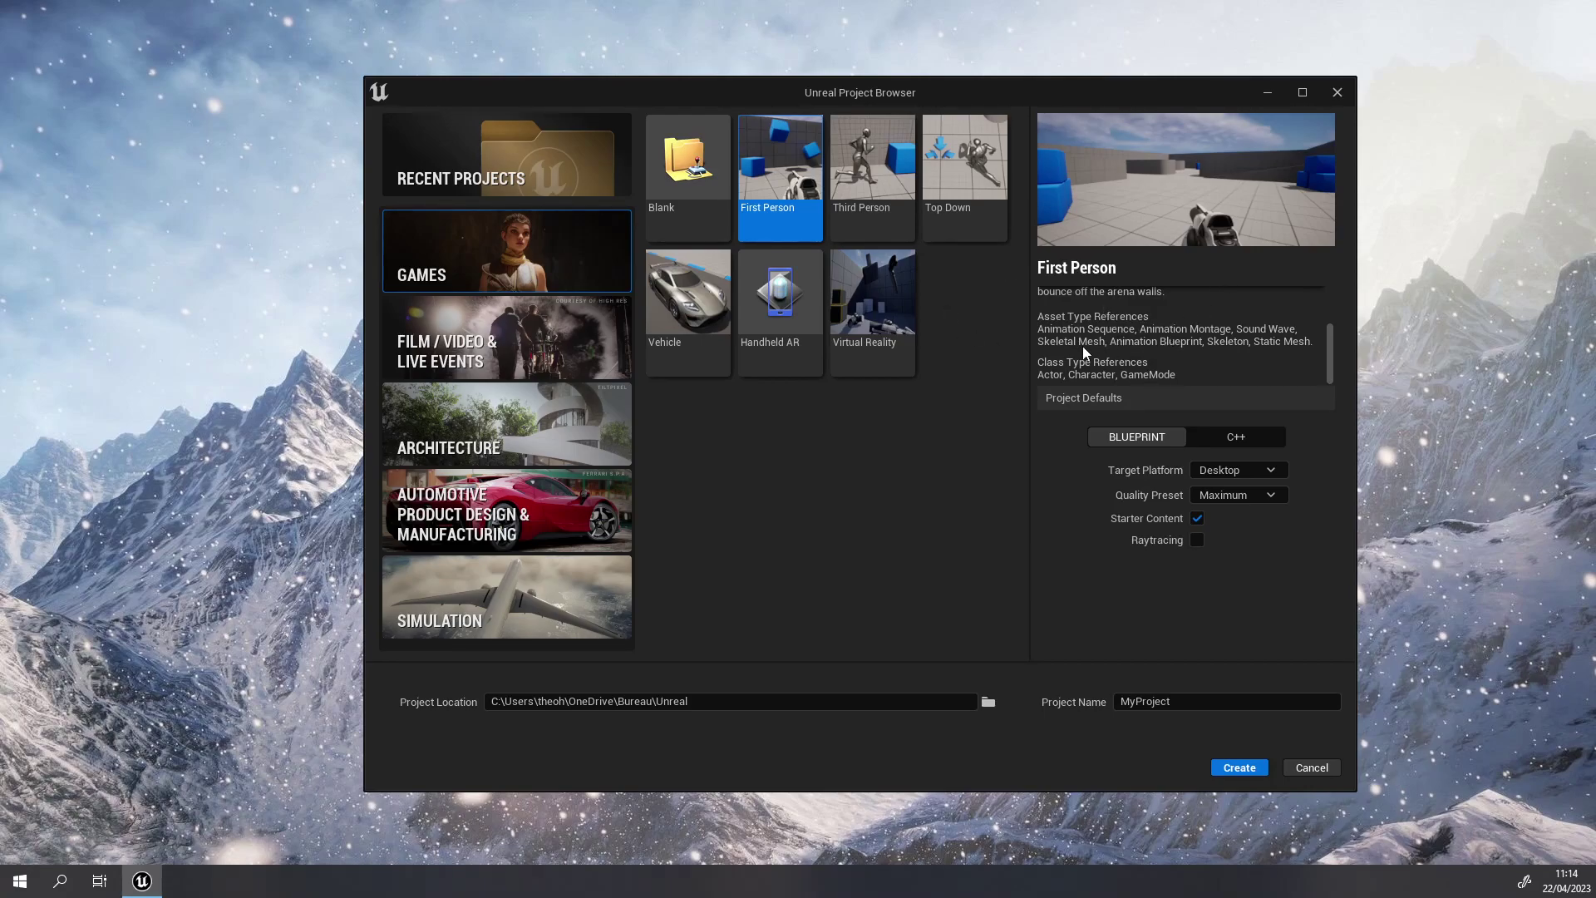
scroll(1138, 328, "up", 5)
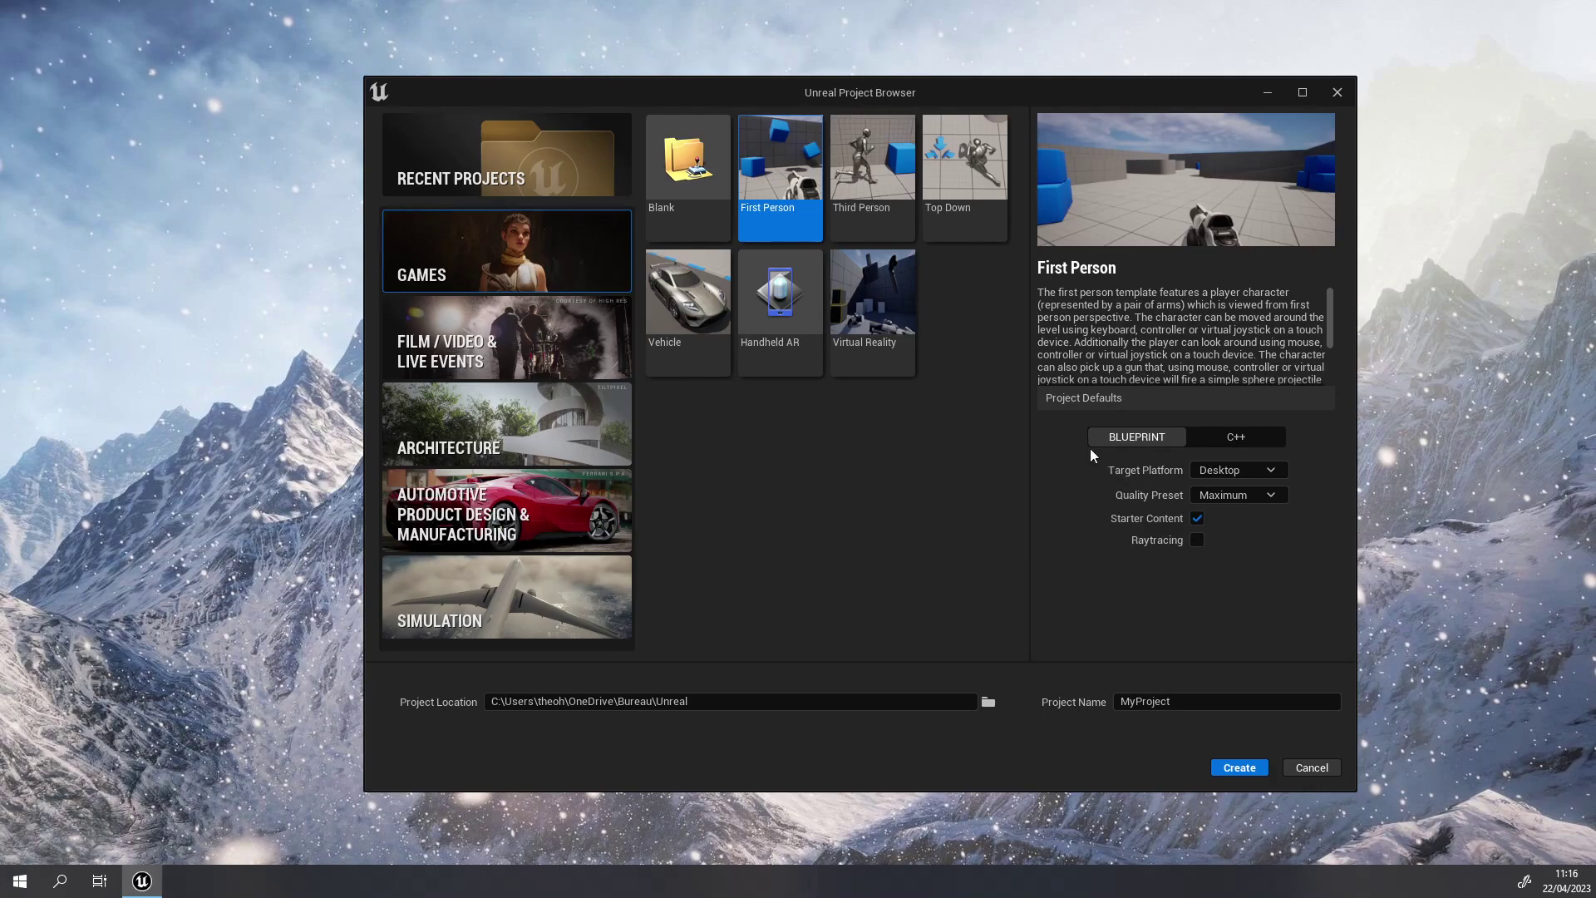
left_click(1215, 472)
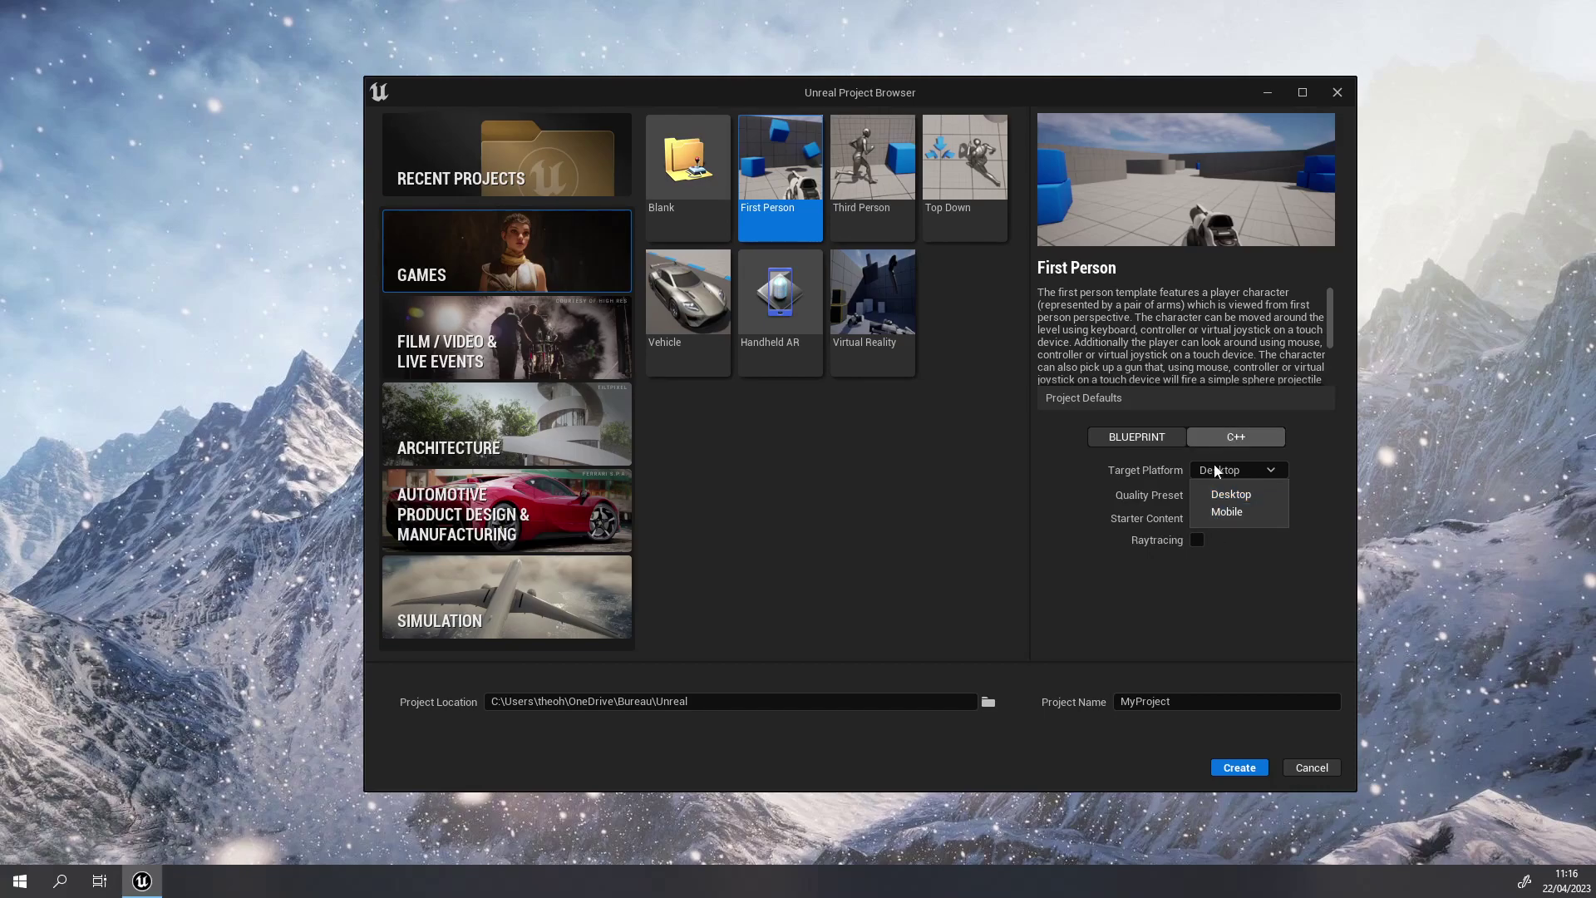
left_click(1202, 493)
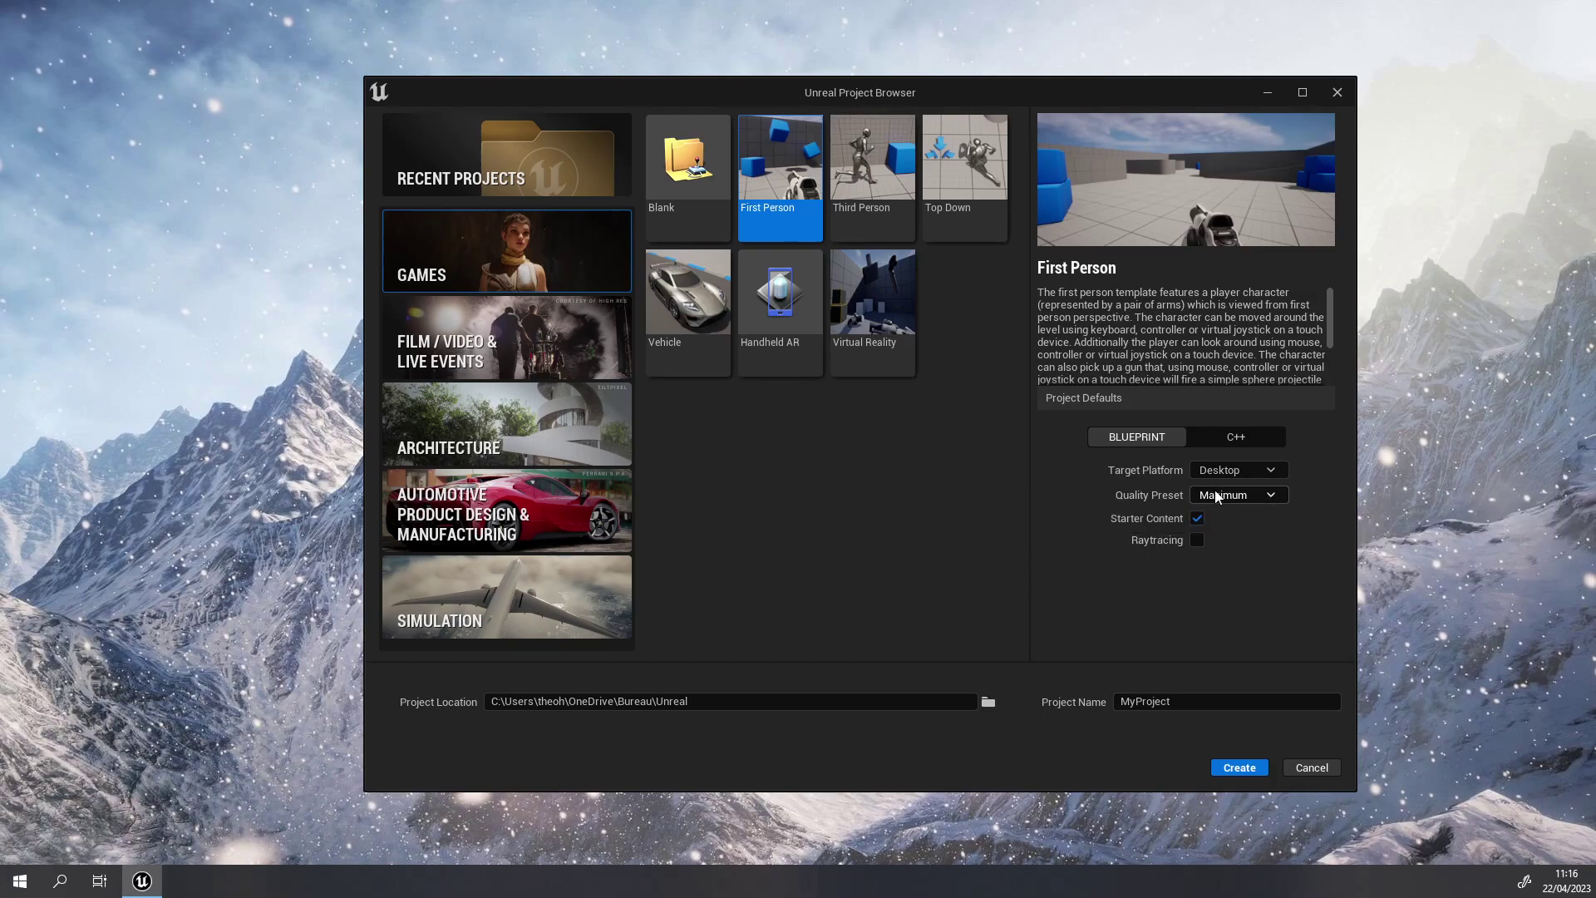
left_click(1201, 496)
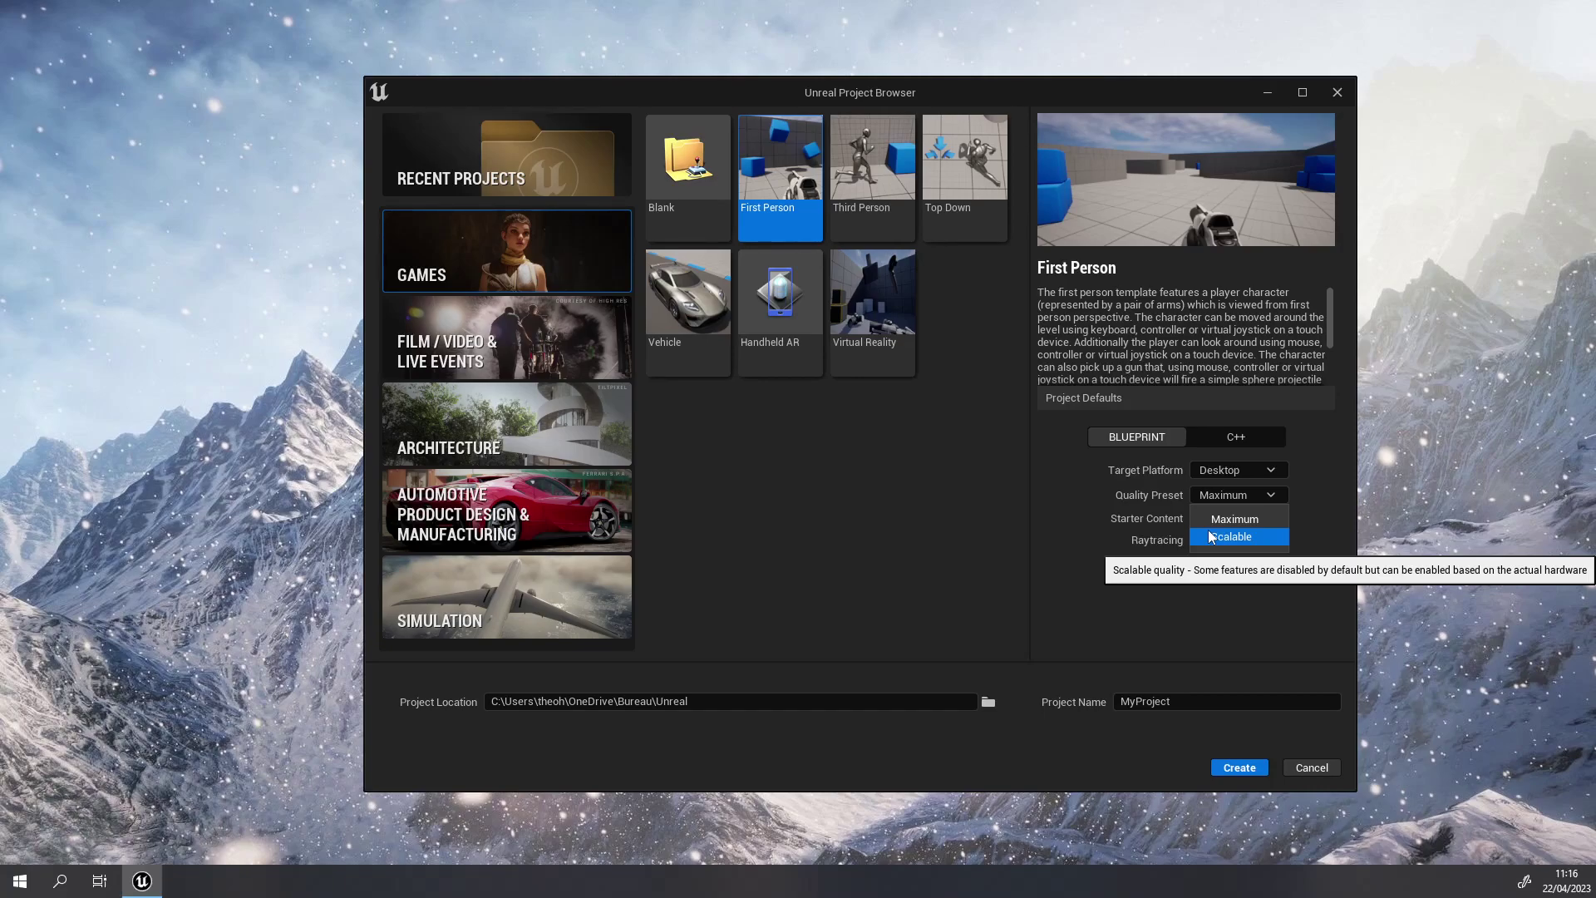
left_click(1195, 527)
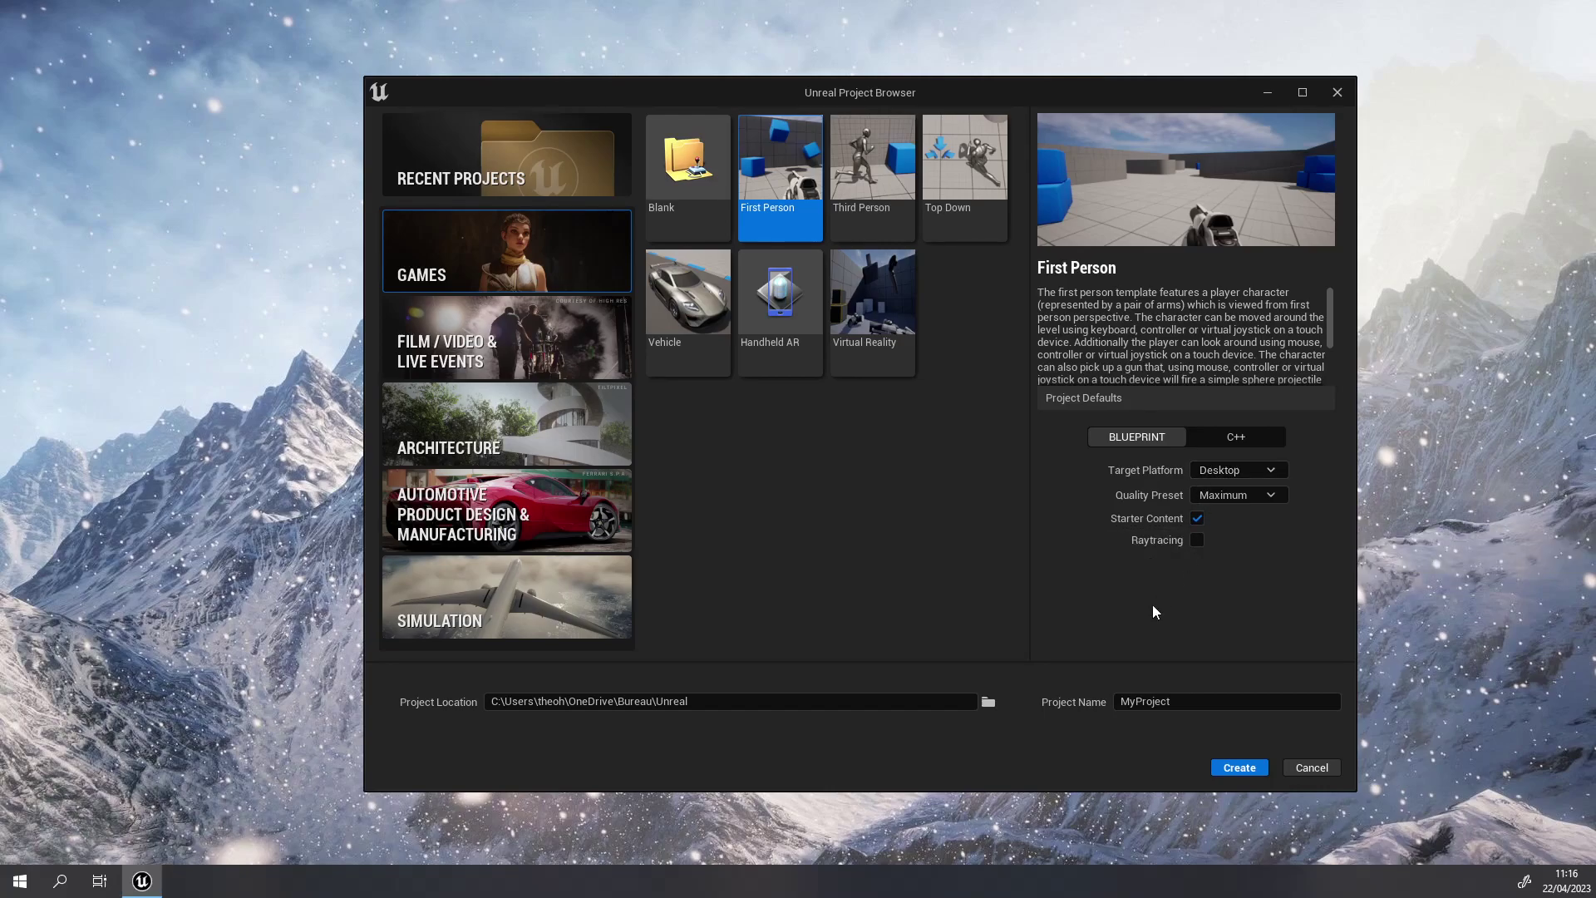
- Rename the project from MyProject to FPS_Unreal, removing the invalid hyphen
left_click(1193, 708)
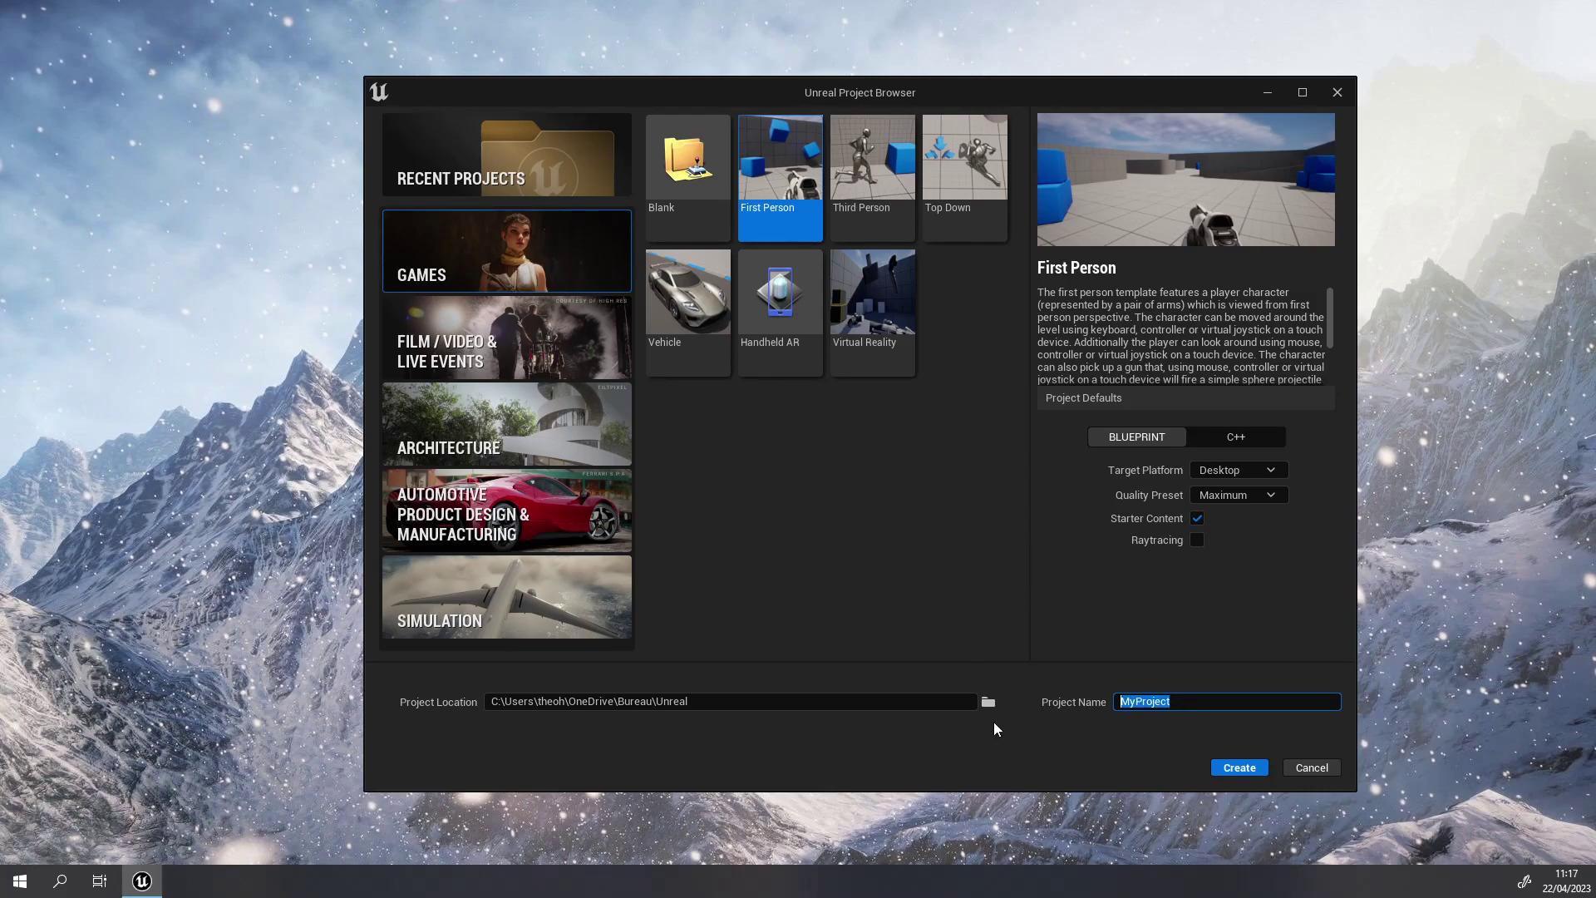
type("FPS")
type("-")
type("es")
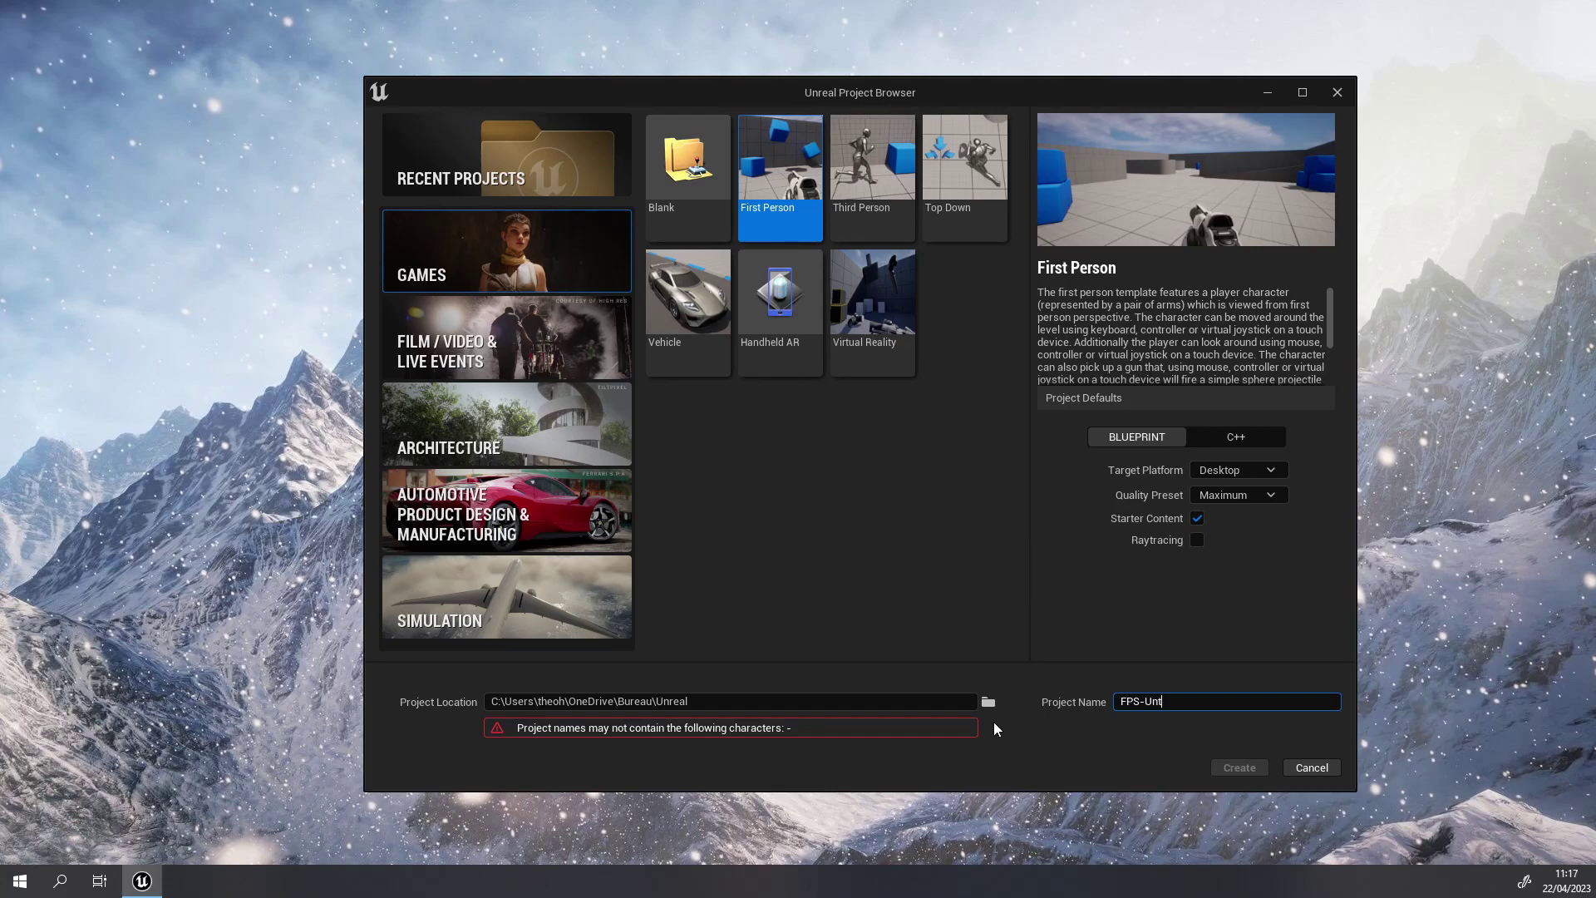
key("BackSpace")
key("BackSpace")
key("BackSpace")
key("BackSpace")
type("S")
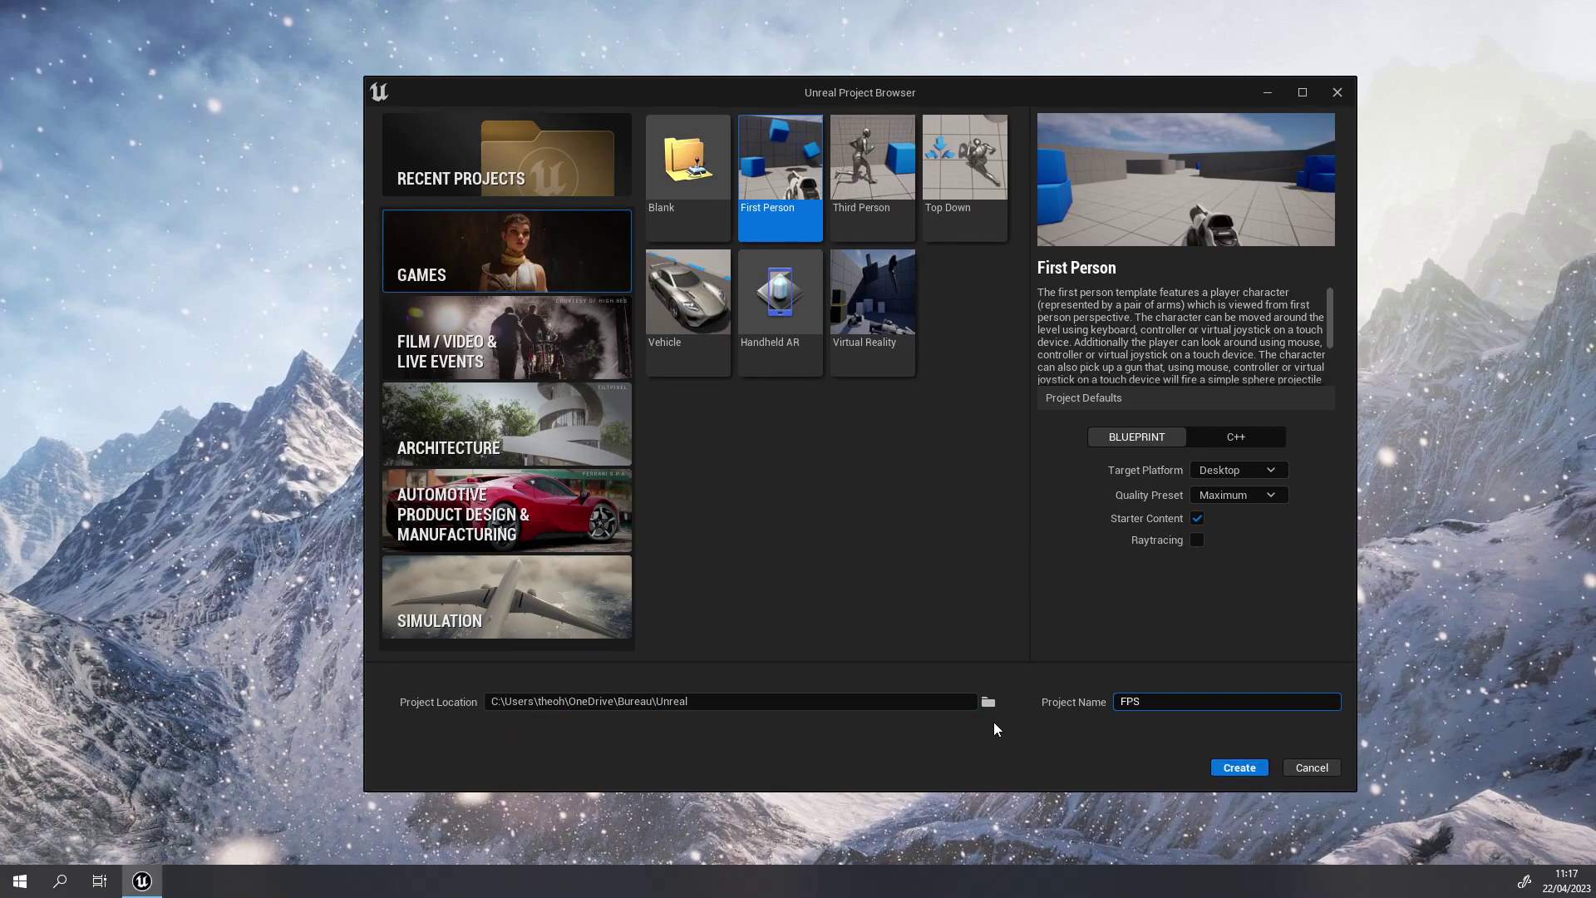
type("_Un")
type("real")
left_click(1216, 765)
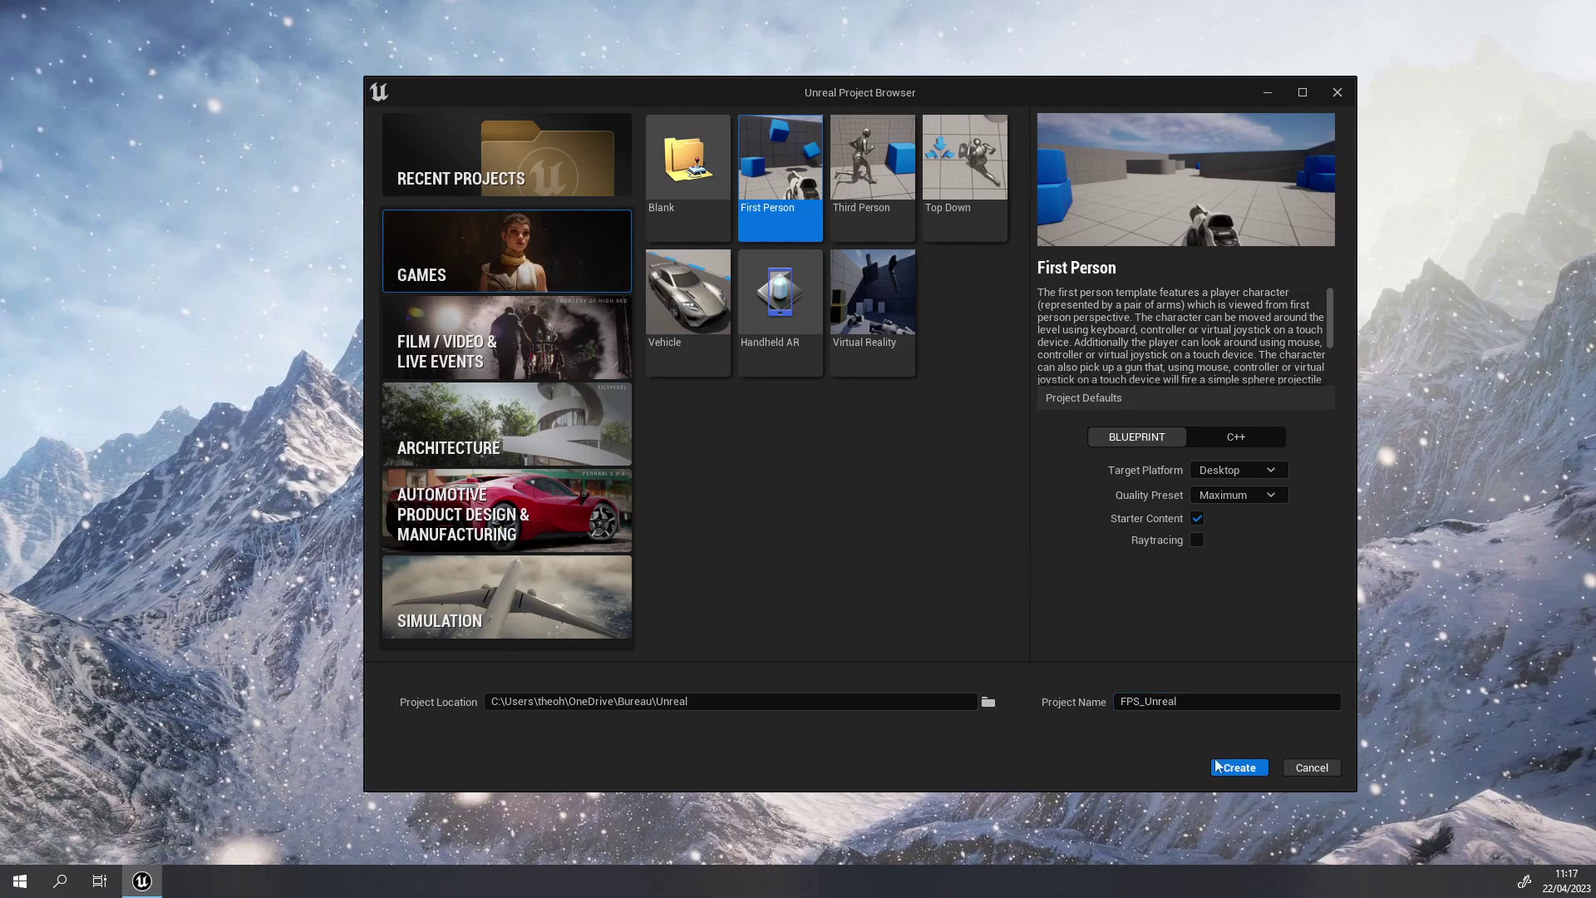
- Create the FPS_Unreal project and select the SM_SkySphere actor in the level
left_click(1258, 773)
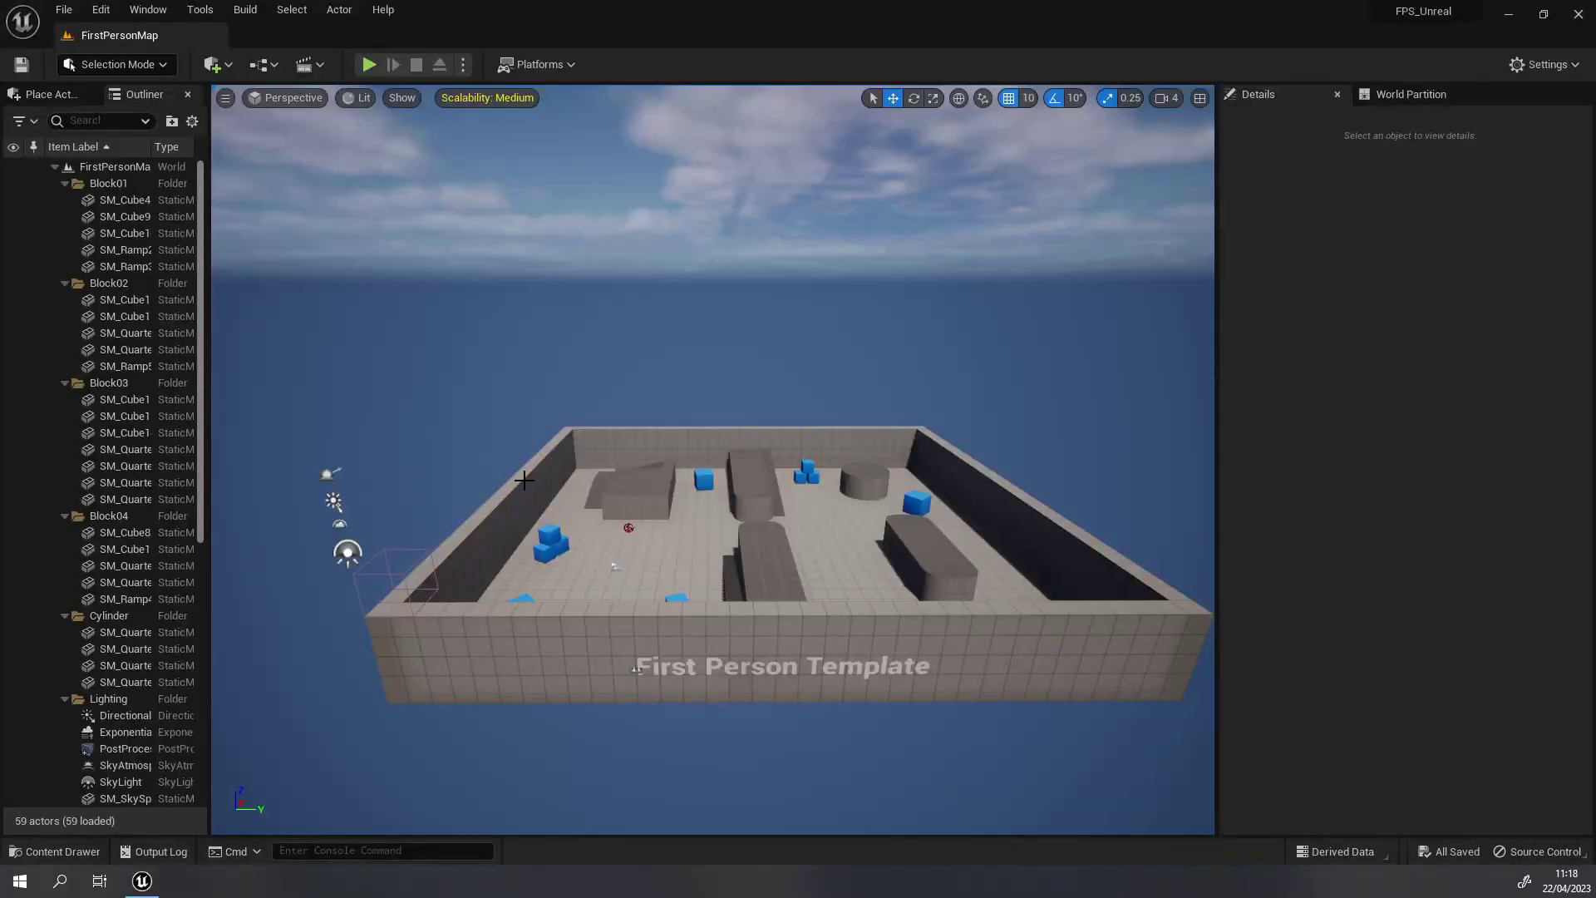
left_click(544, 354)
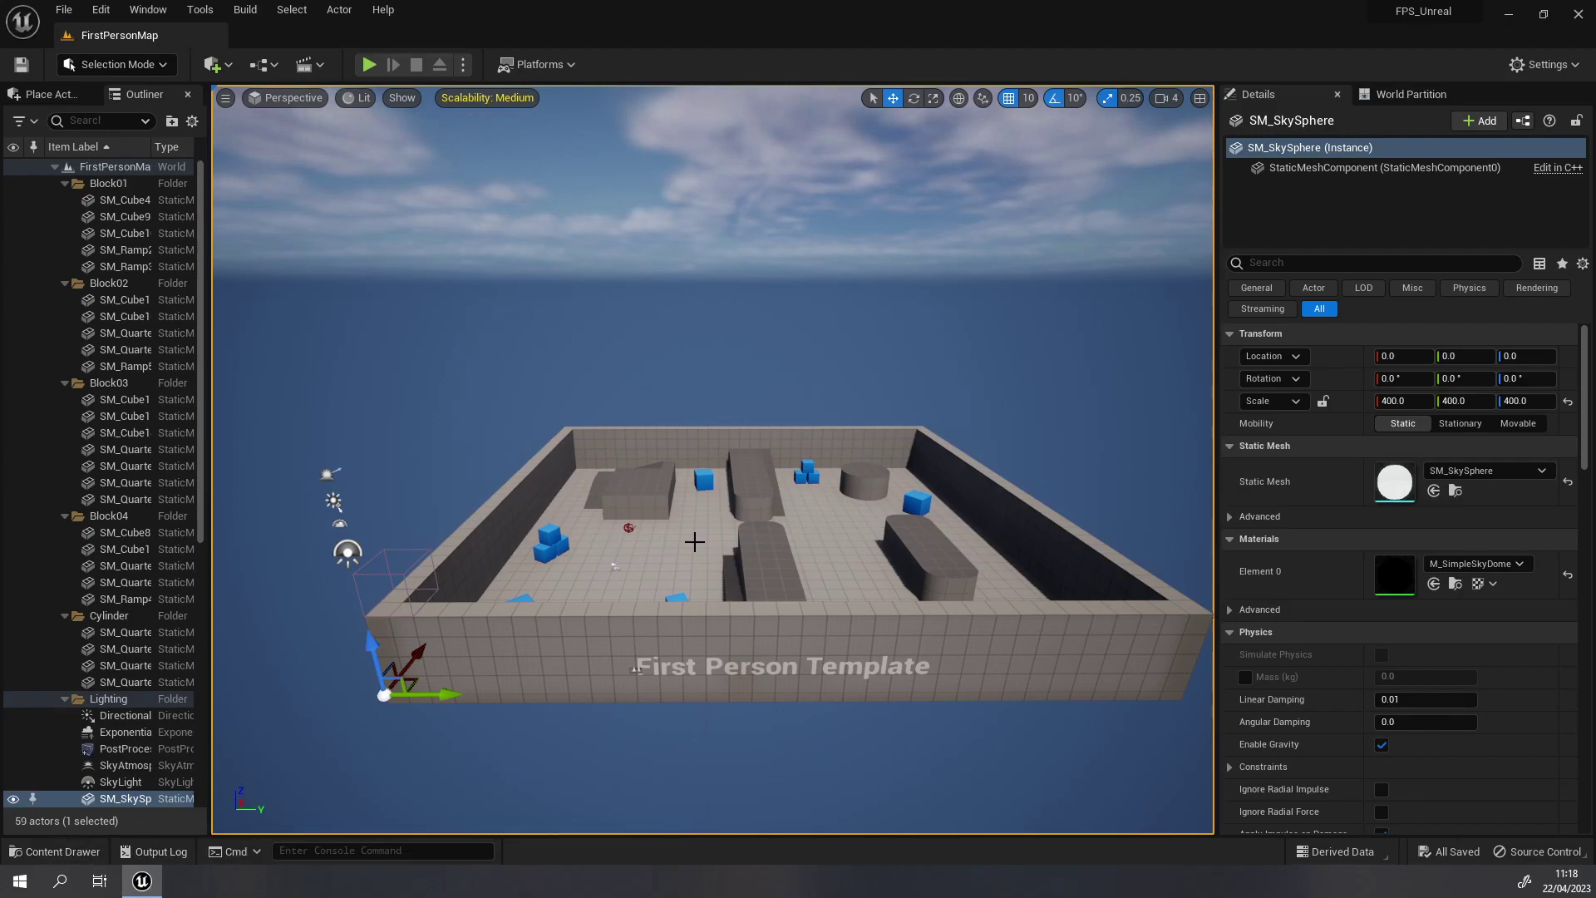
- Load the UE4 Classic Layout from the Window menu and move the viewport closer to the level
left_click(147, 11)
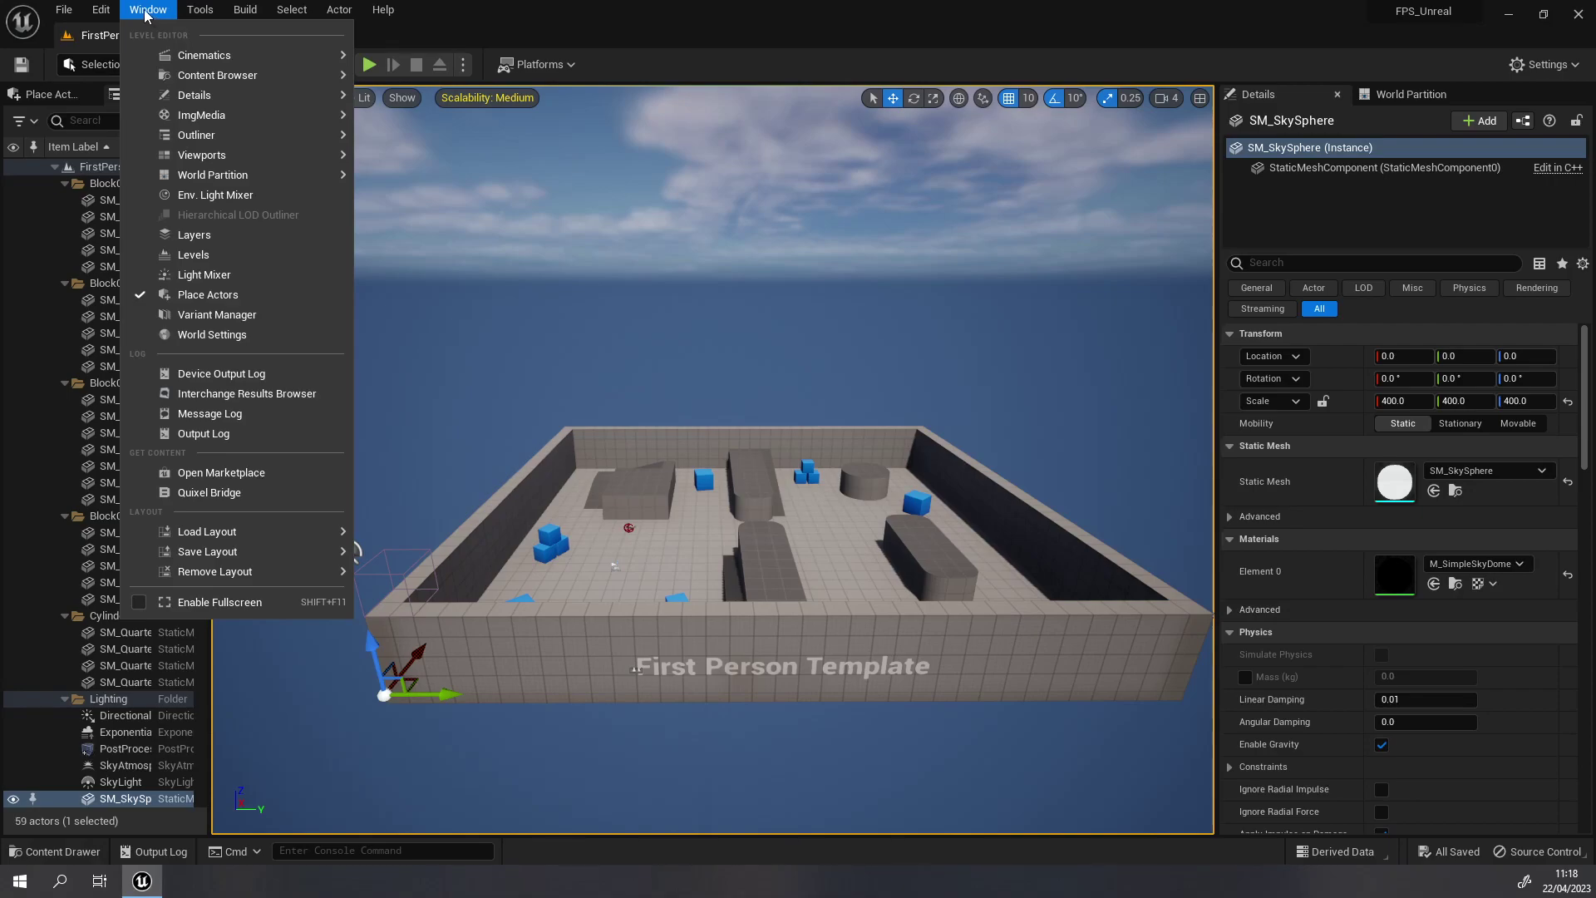
mouse_move(205, 538)
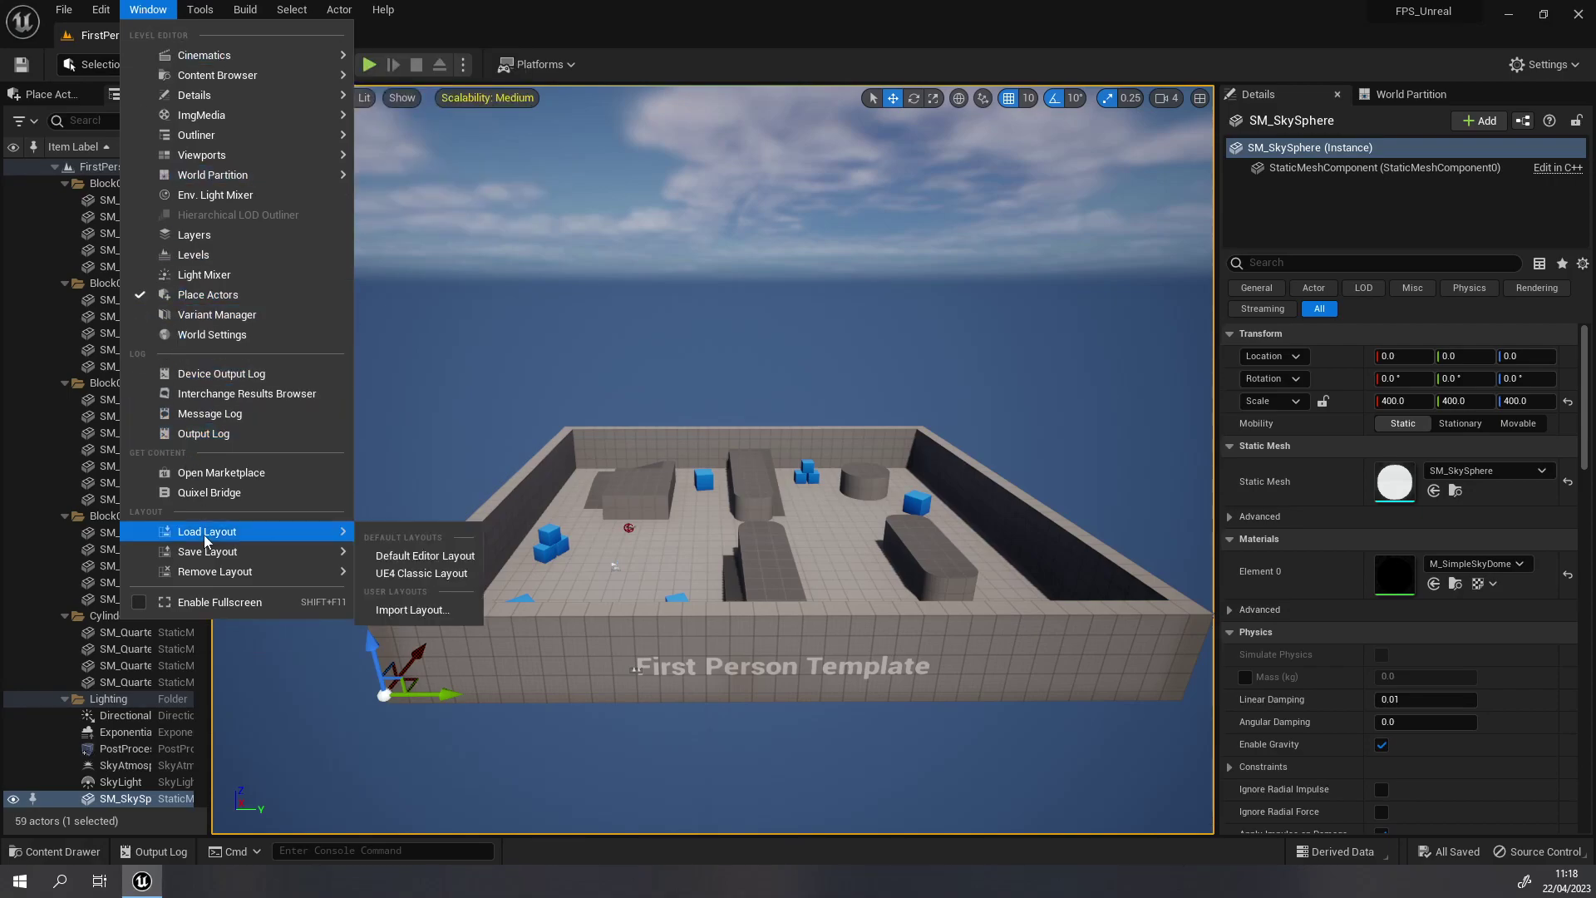
left_click(407, 574)
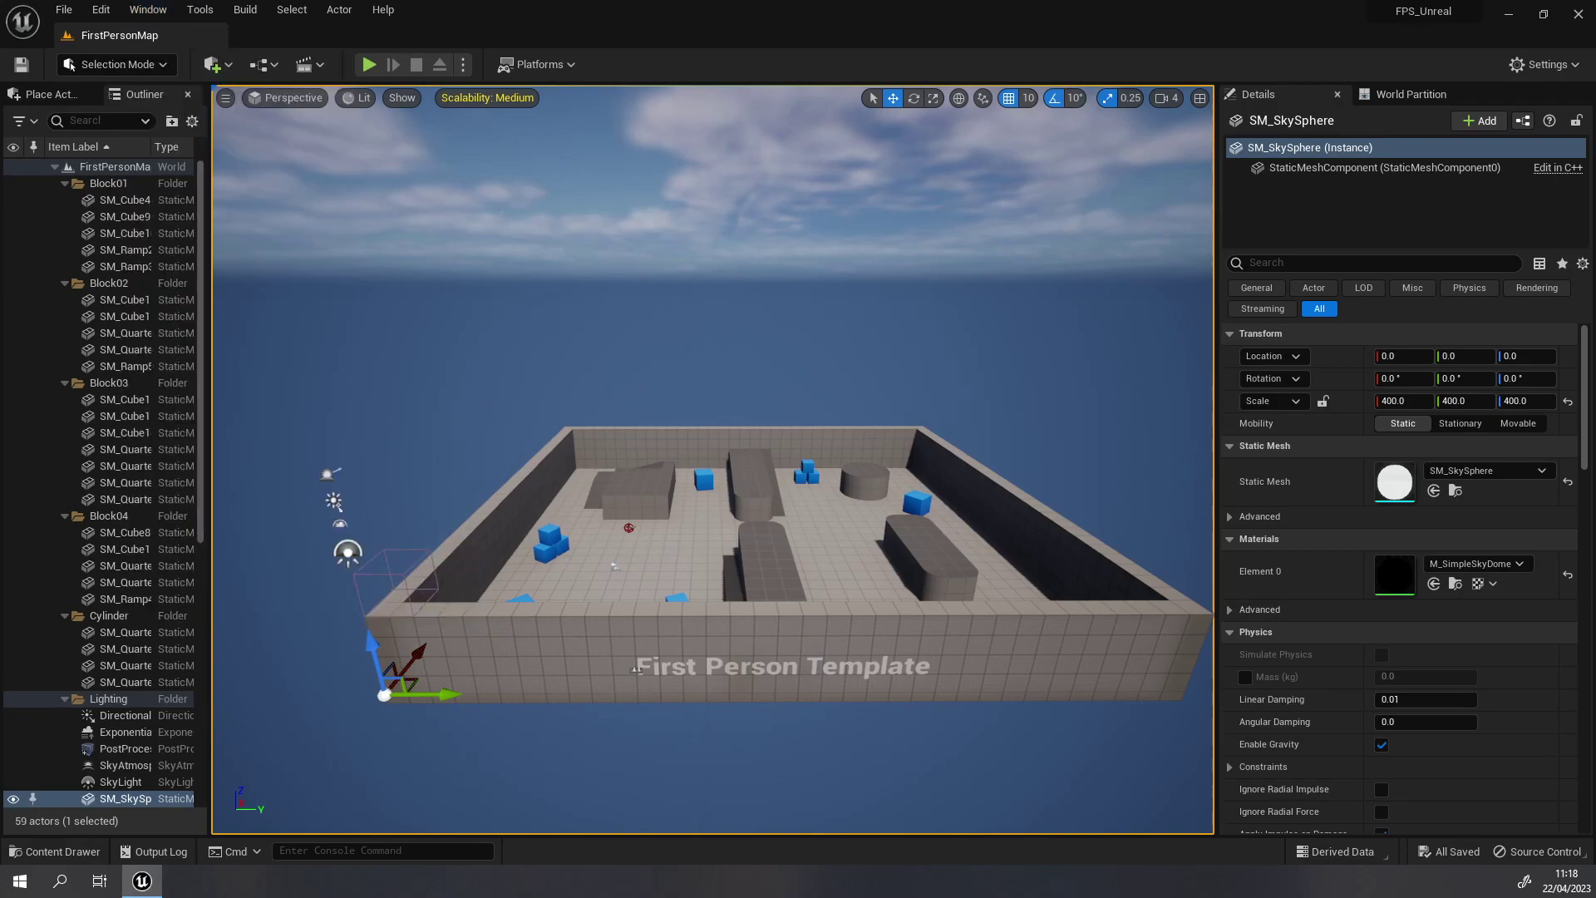
middle_click_drag(545, 342, 509, 342)
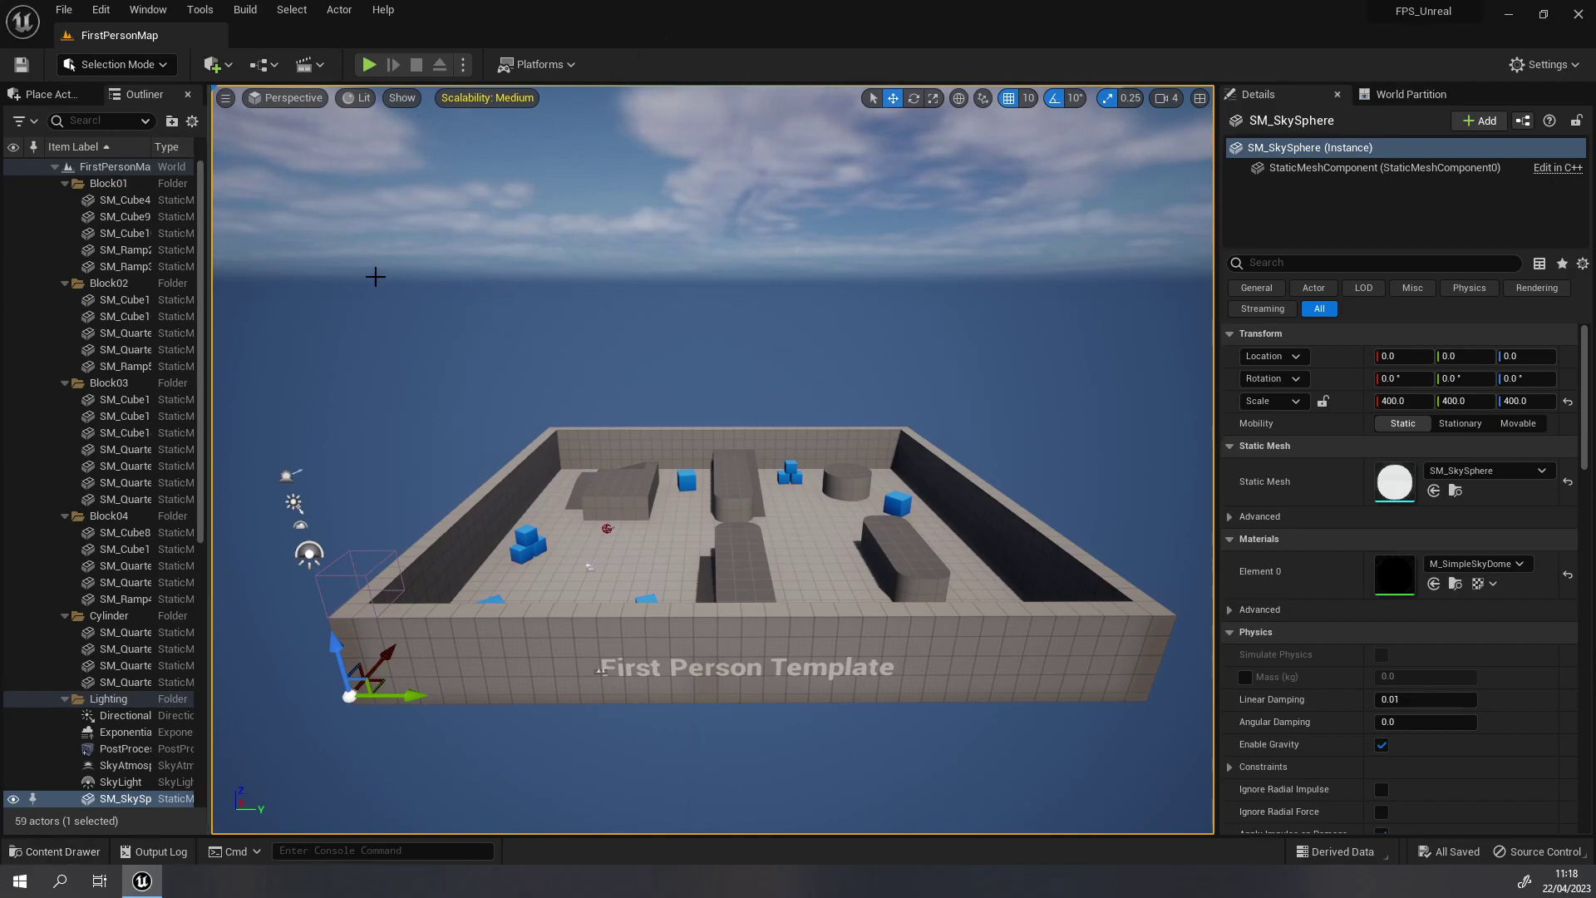
mouse_move(713, 458)
right_mouse_down()
mouse_move(582, 465)
mouse_move(543, 543)
mouse_move(582, 499)
mouse_move(549, 491)
mouse_move(369, 77)
right_mouse_up()
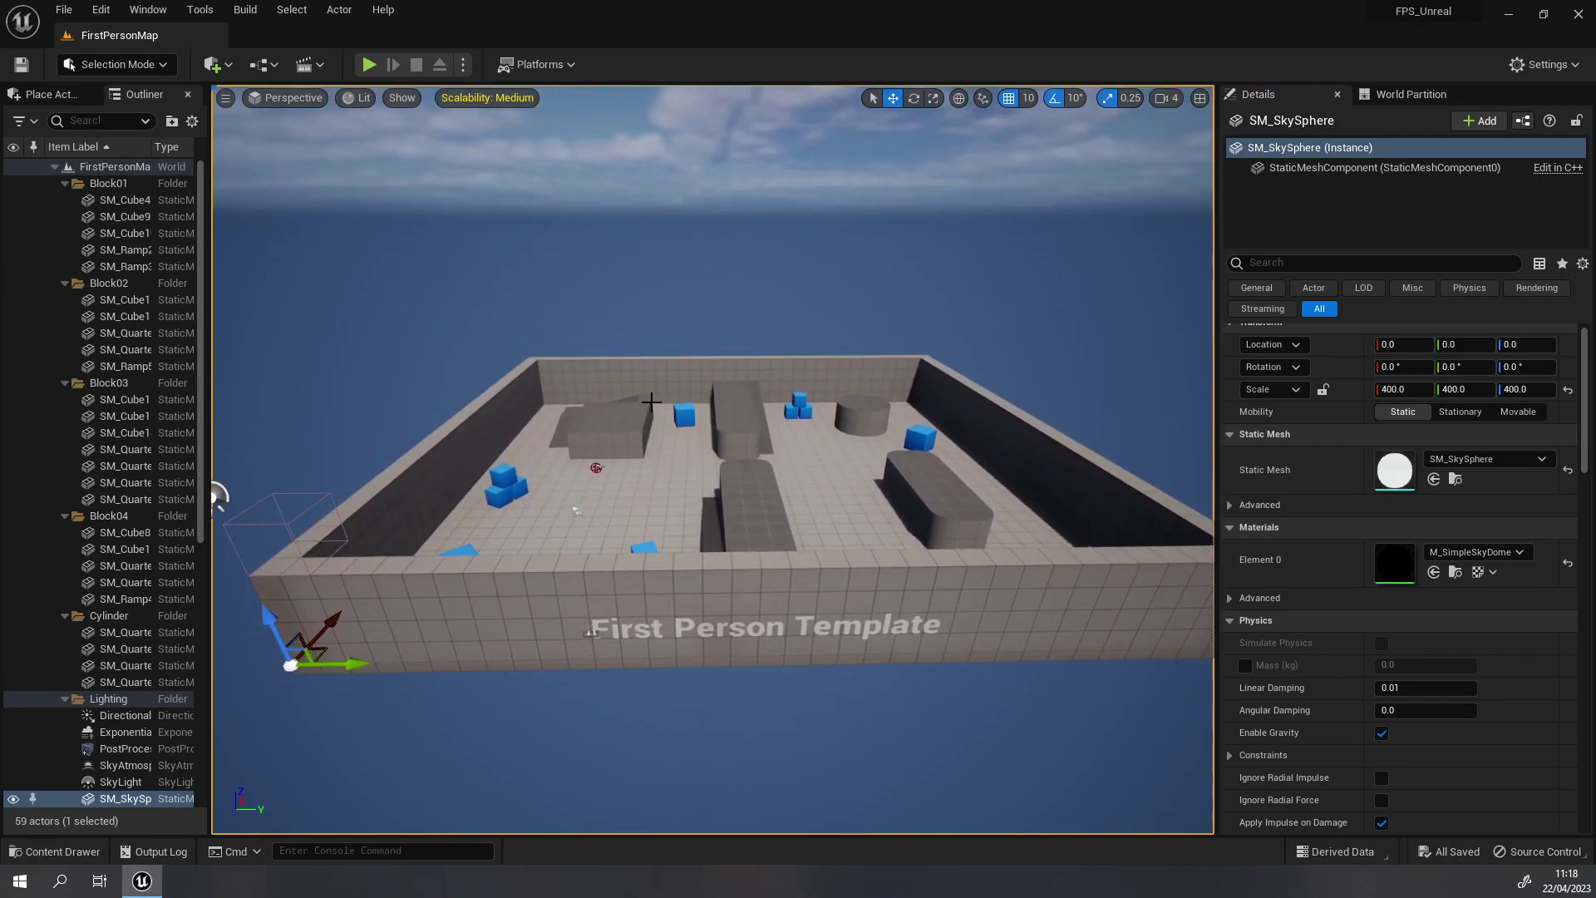
- Start playing the level and walk the player through the arena to pick up the floating rifle
left_click(368, 67)
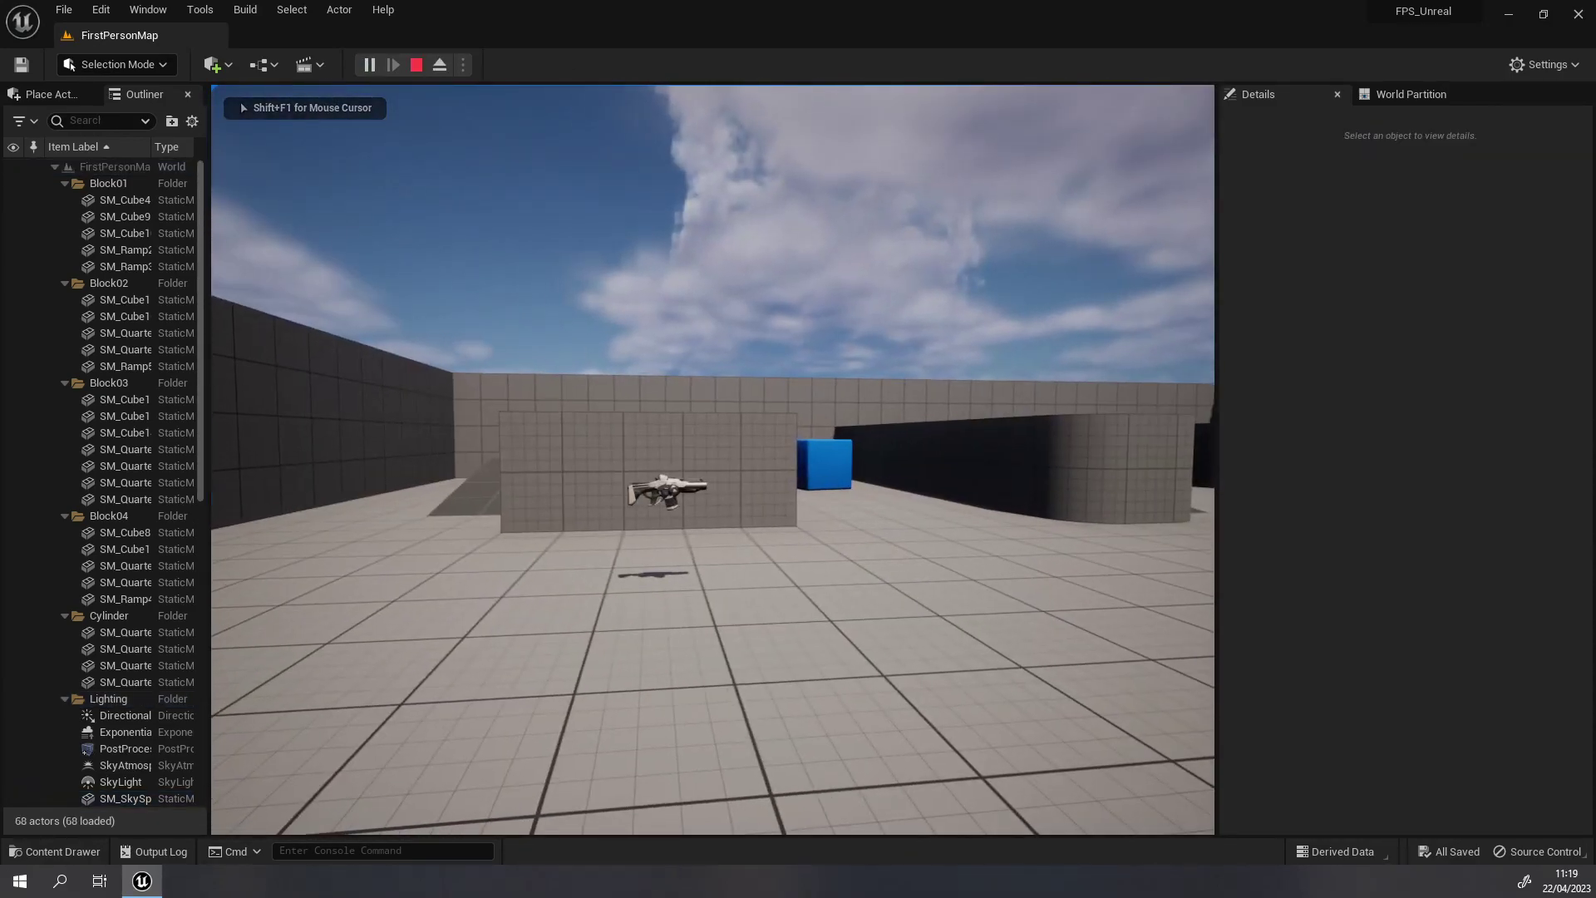
key("s")
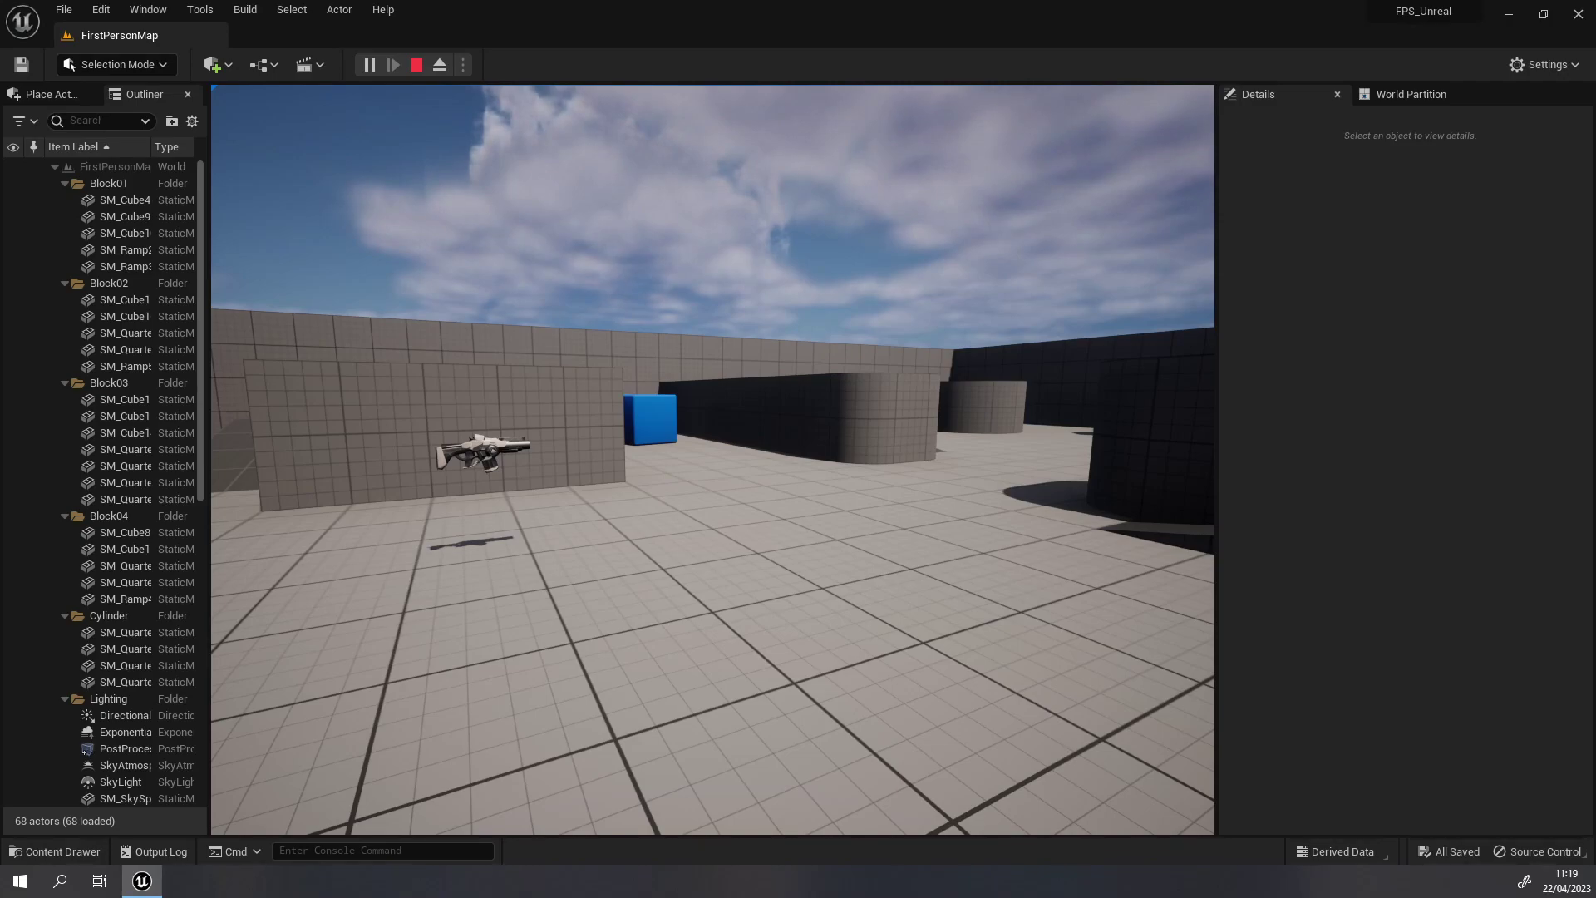
key("w")
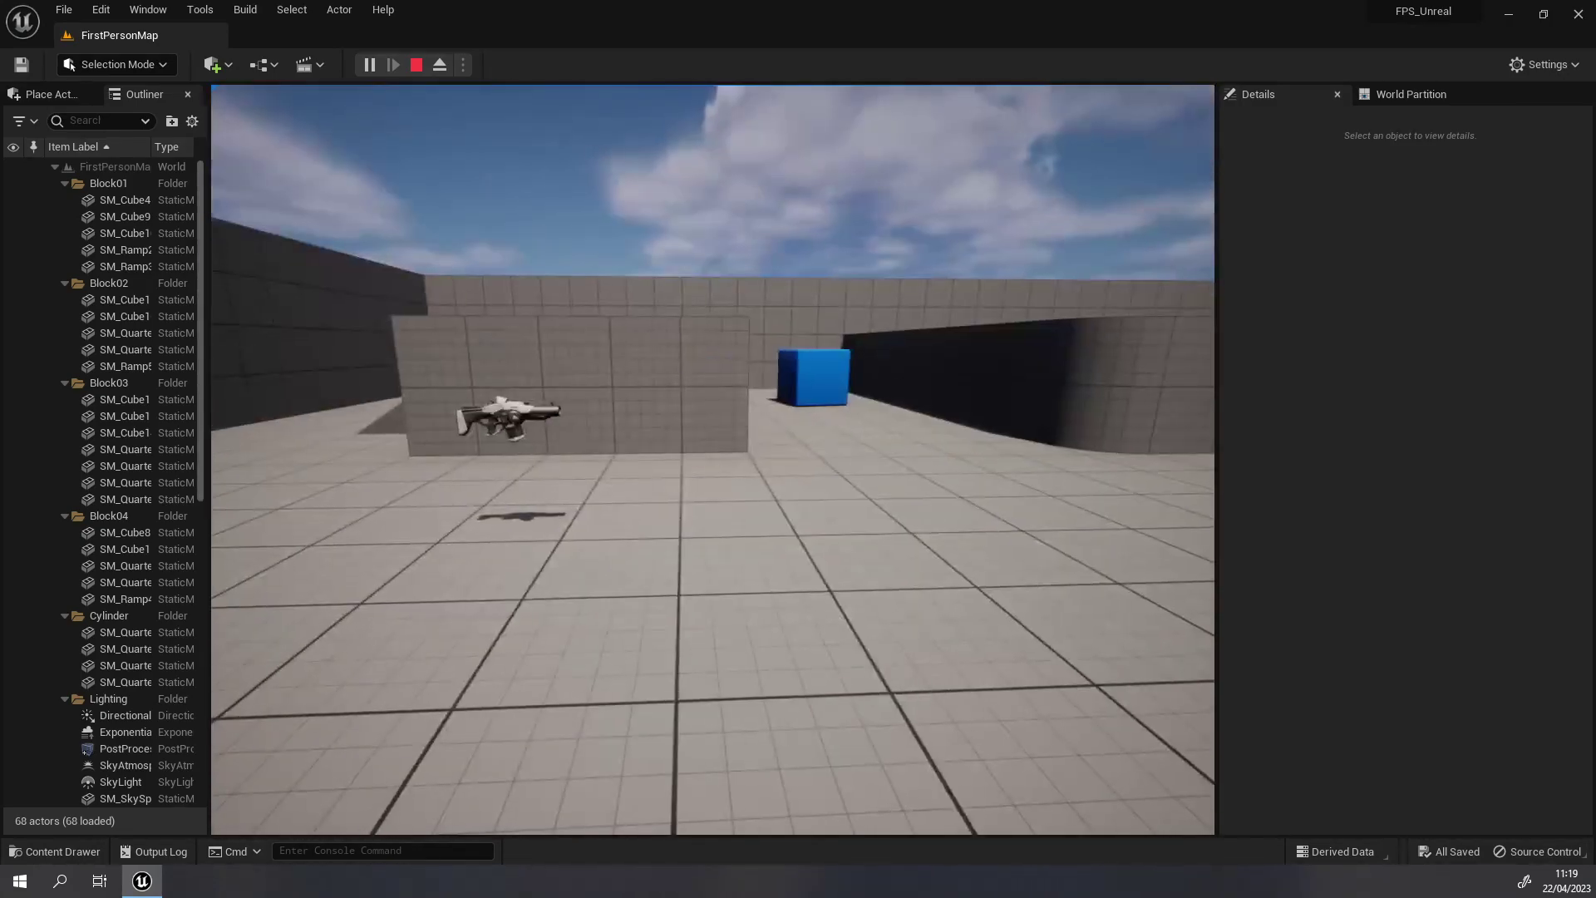
key("w")
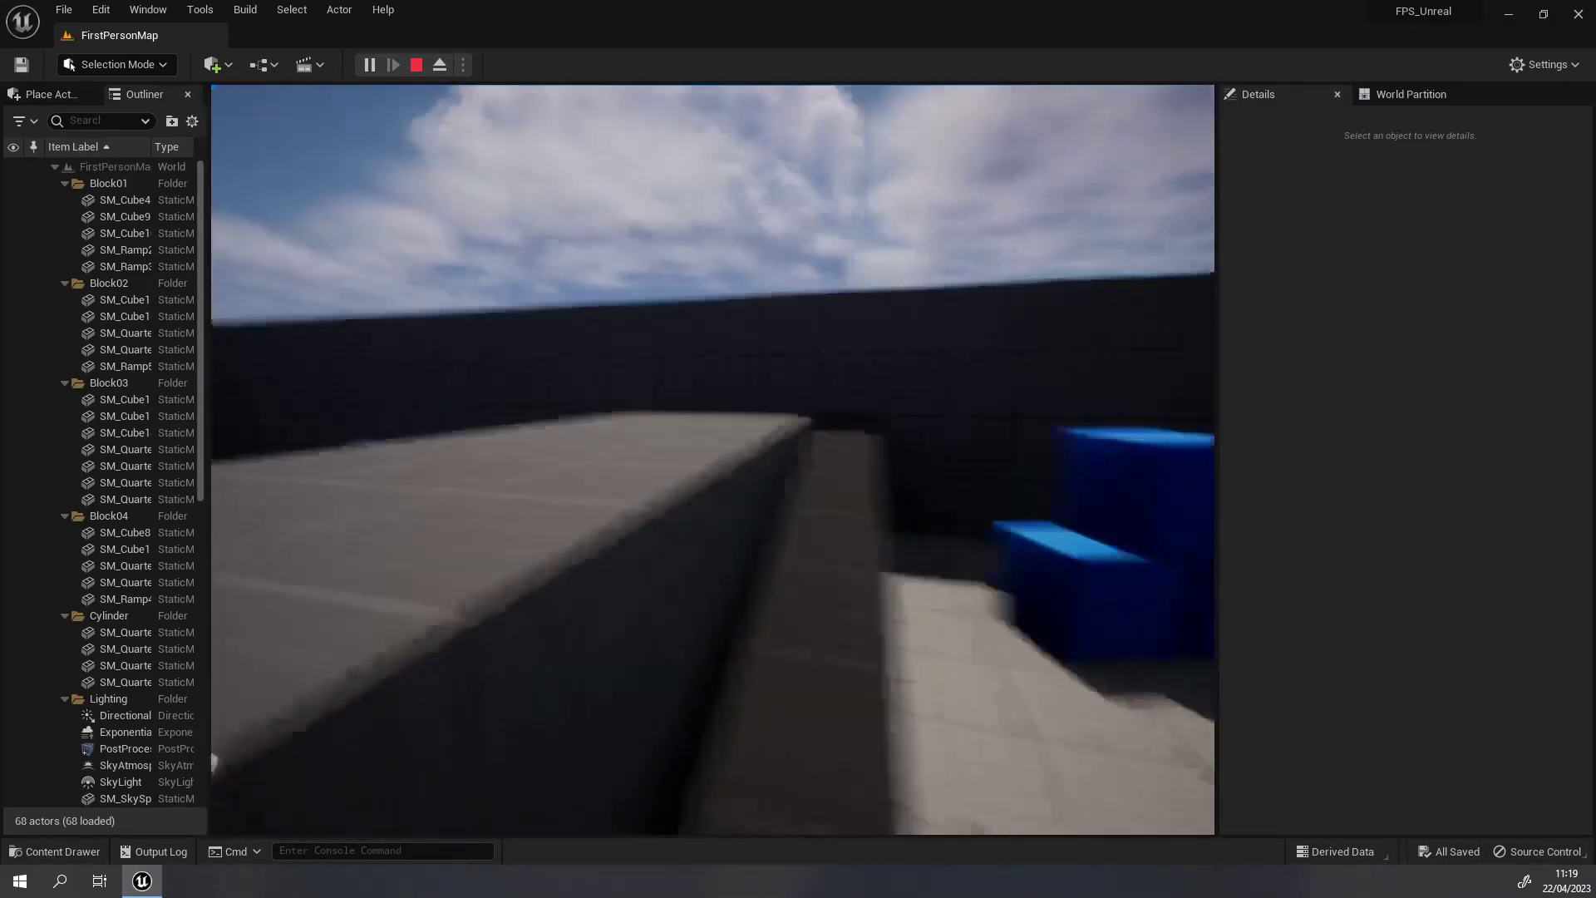
key("w")
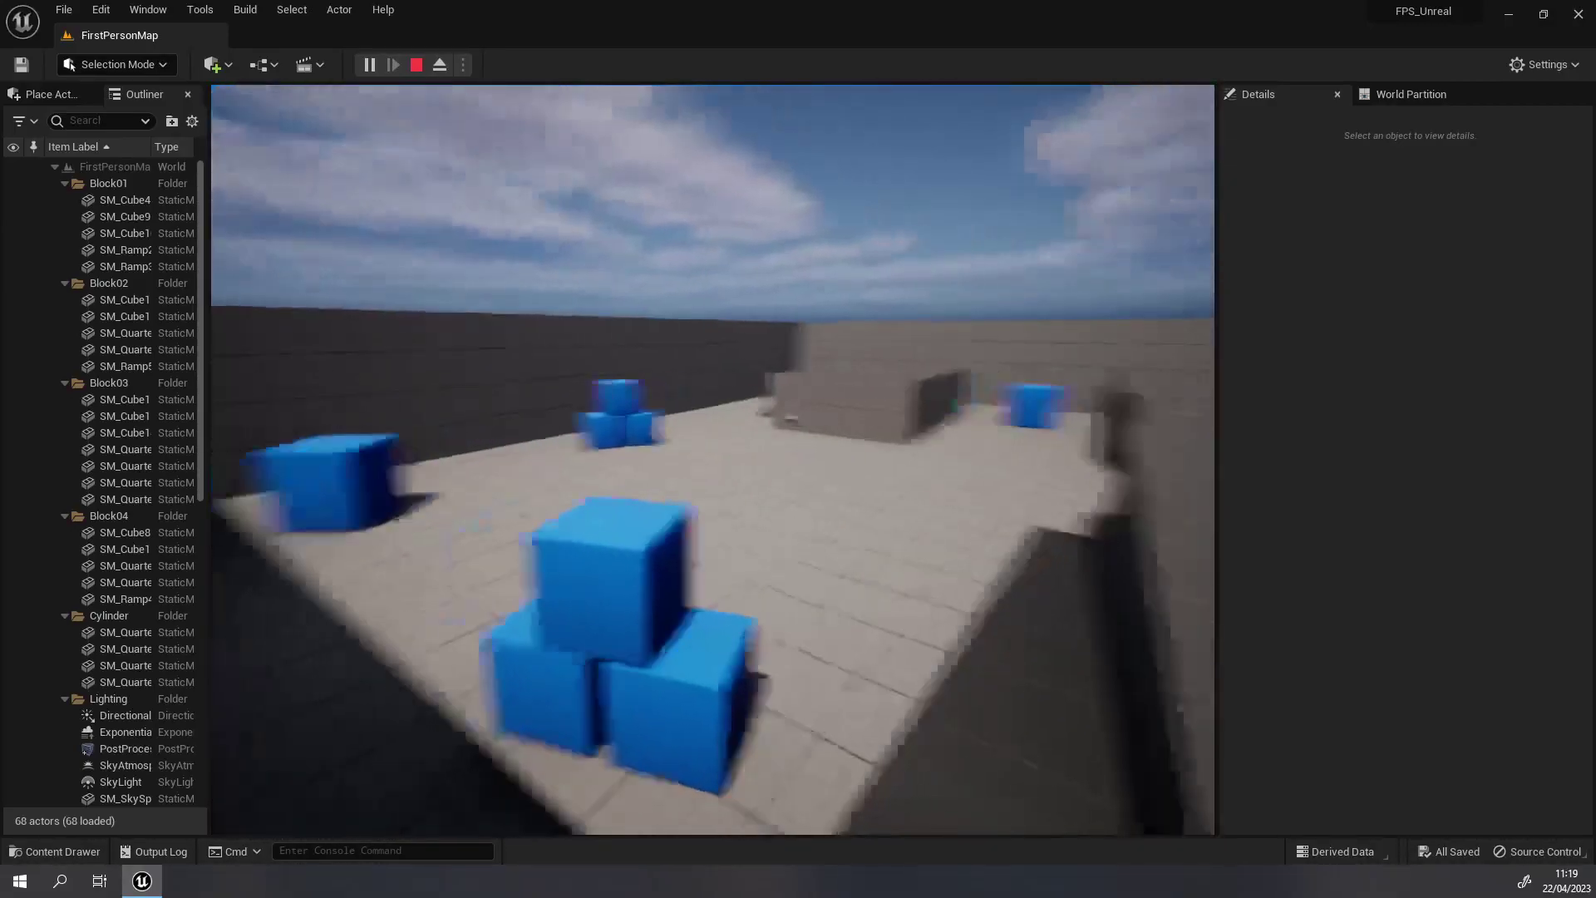
key("w")
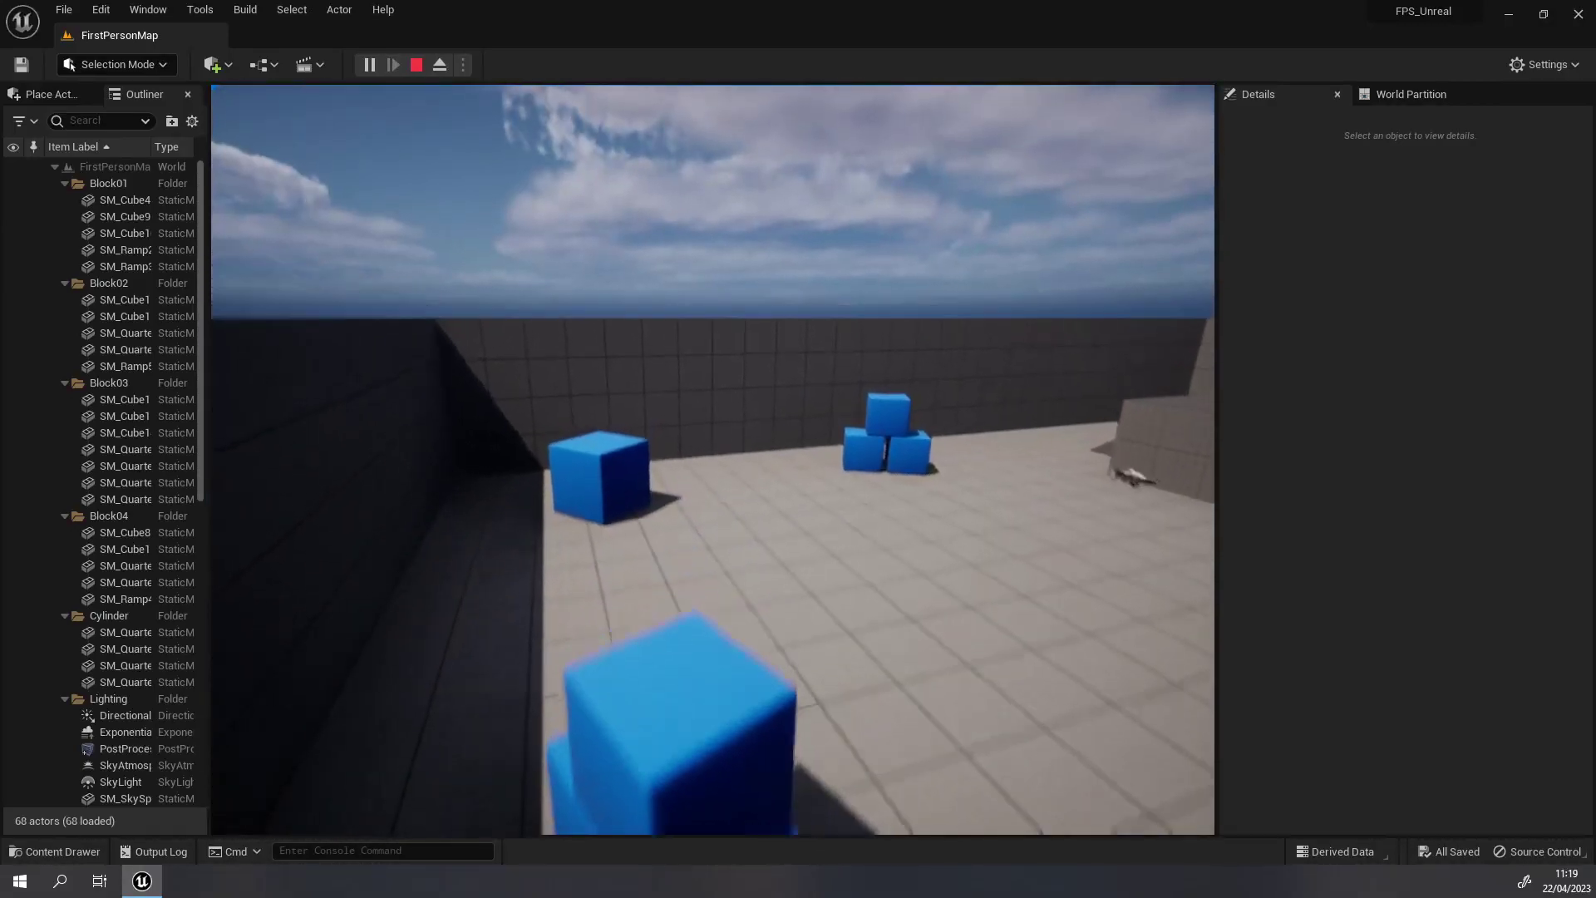
key("w")
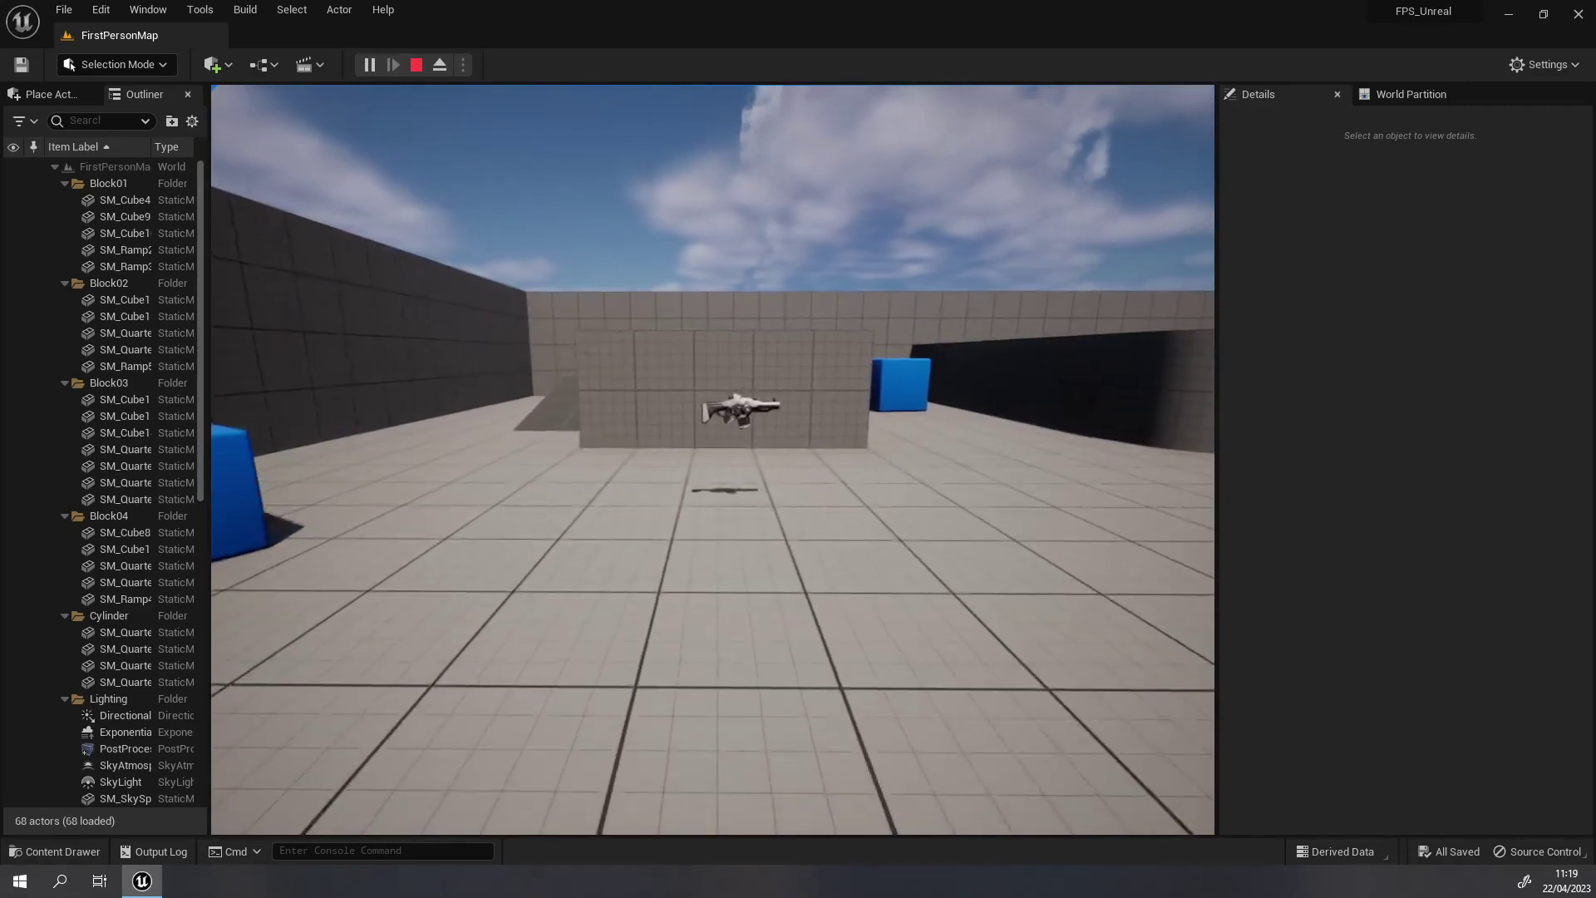
key("w")
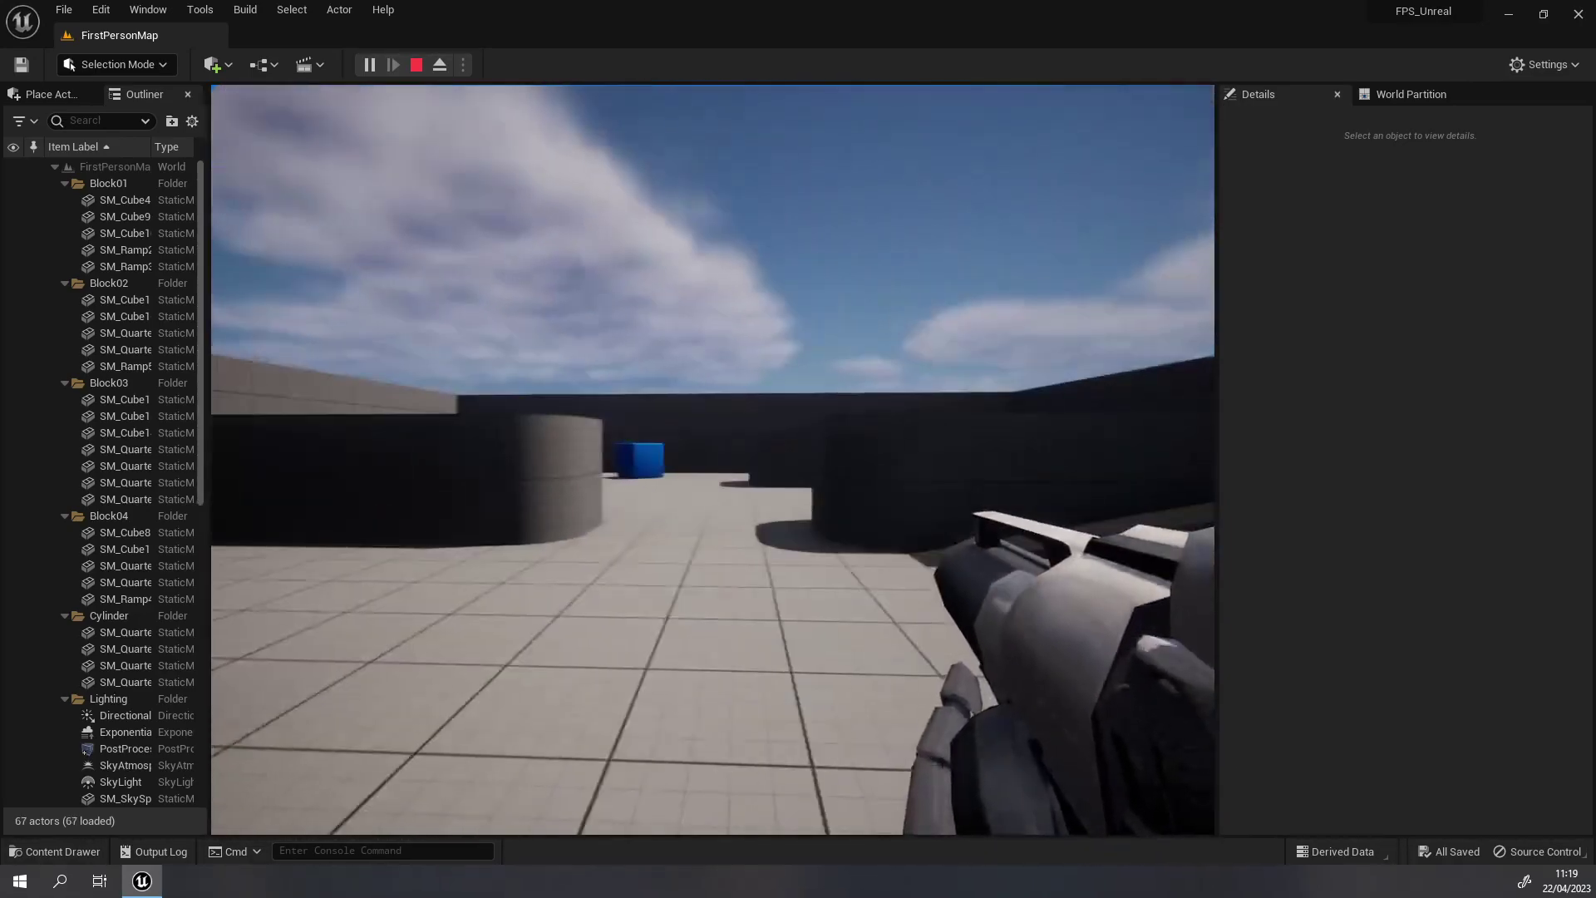
- Fire three projectiles at the blue cubes, then end the play session
left_click(713, 460)
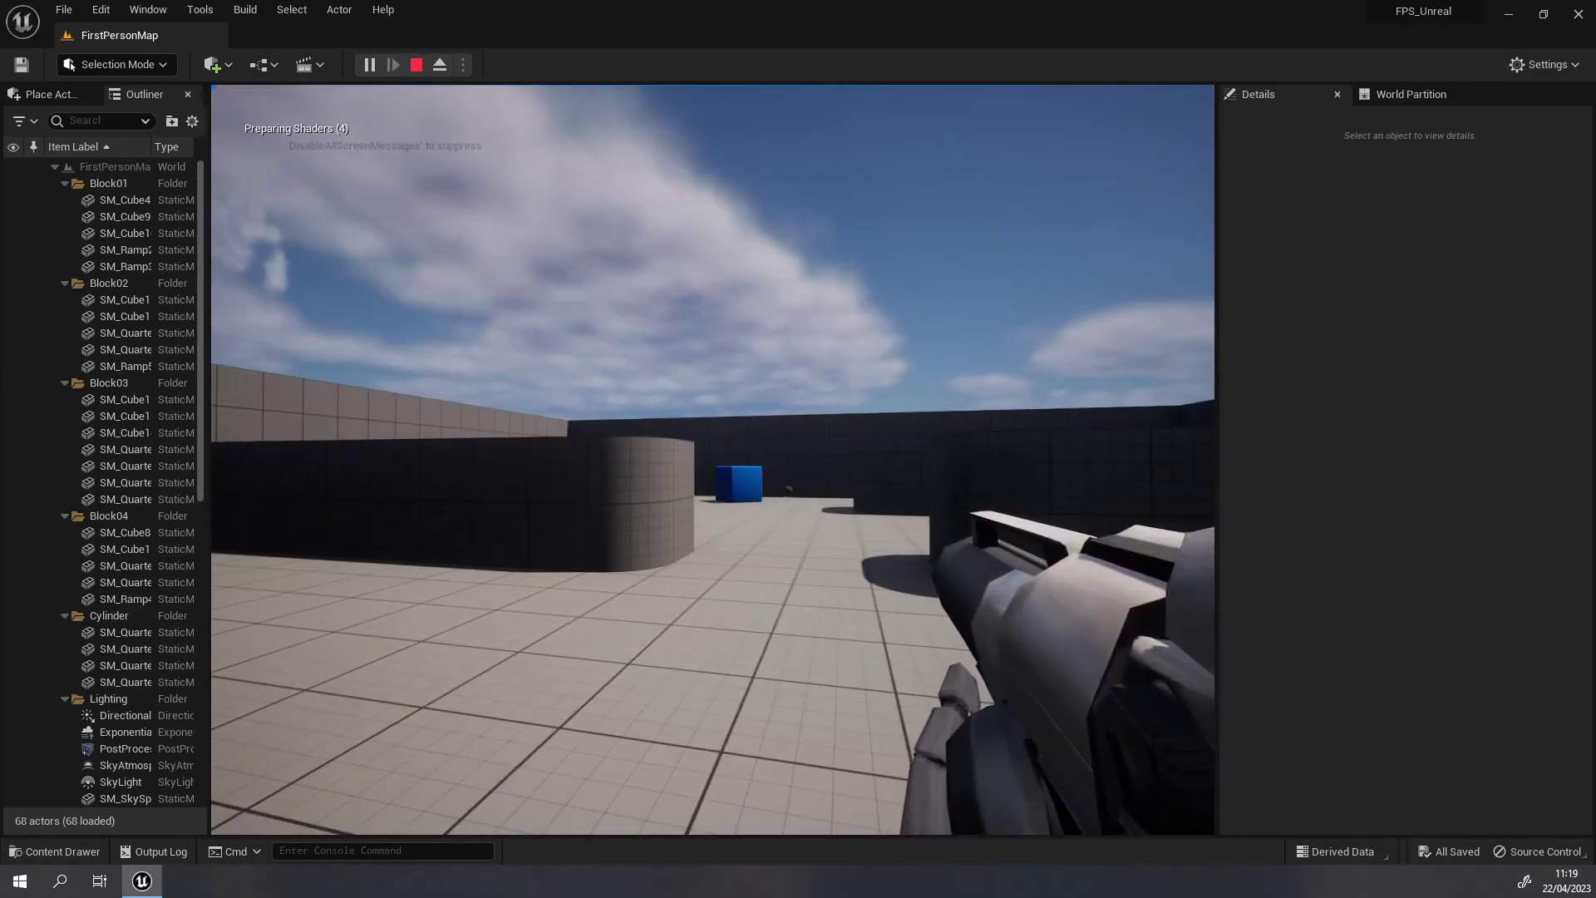
left_click(713, 460)
left_click(712, 460)
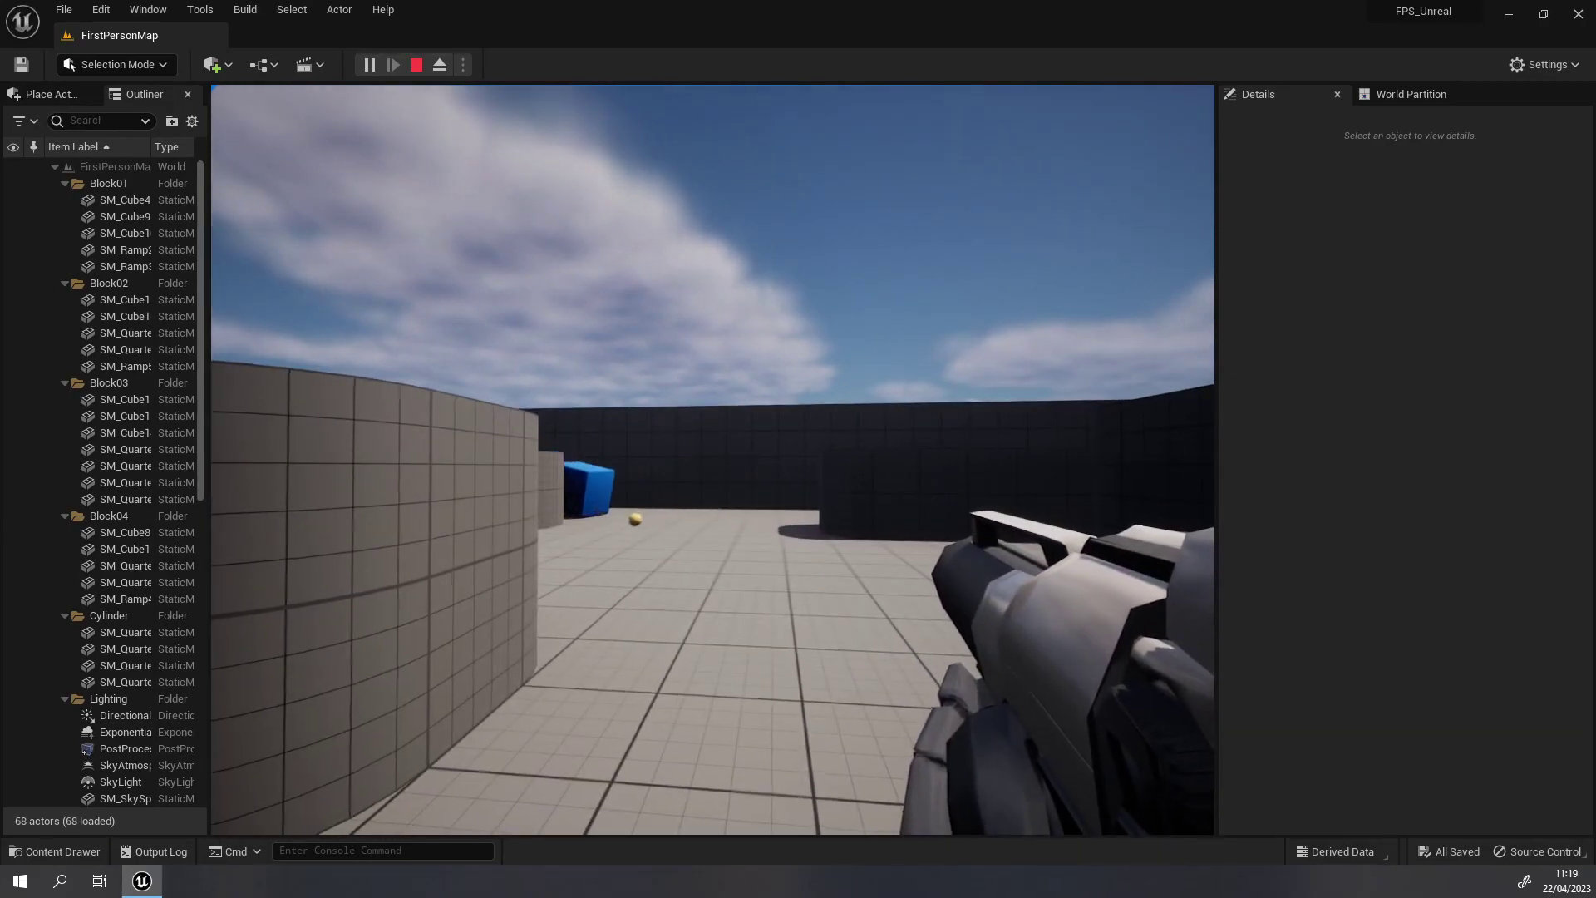
key("s")
key("shift+F1")
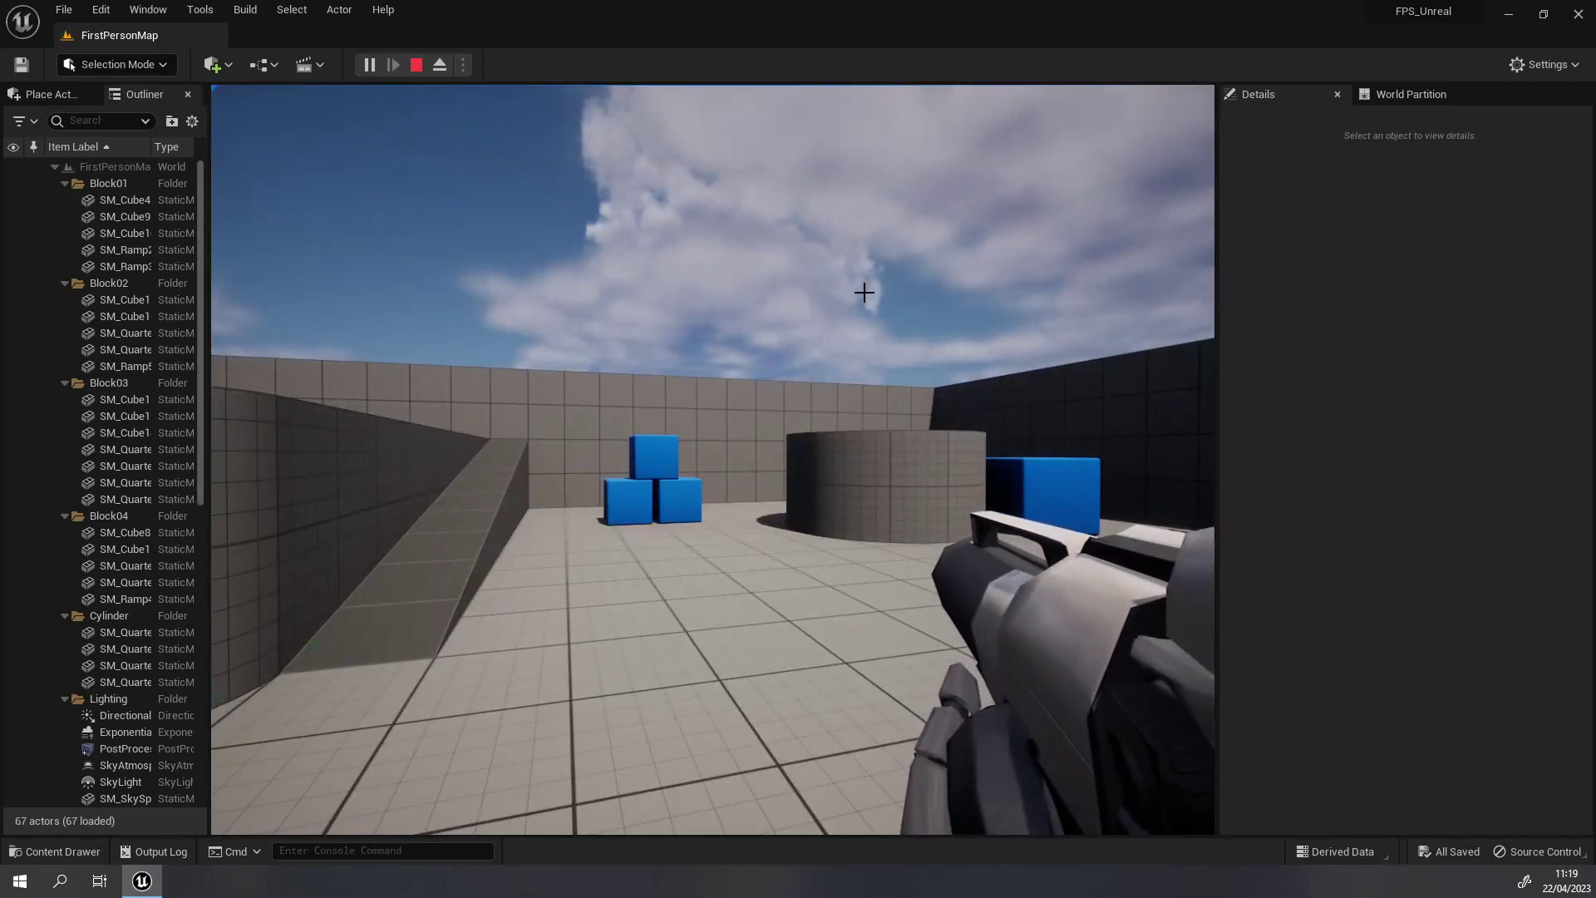
key("Escape")
left_click(862, 296)
- Fly the viewport over the cube stacks, then open the Content Drawer on the Content folder
mouse_move(904, 368)
right_mouse_down()
mouse_move(924, 407)
mouse_move(971, 433)
mouse_move(905, 454)
right_mouse_up()
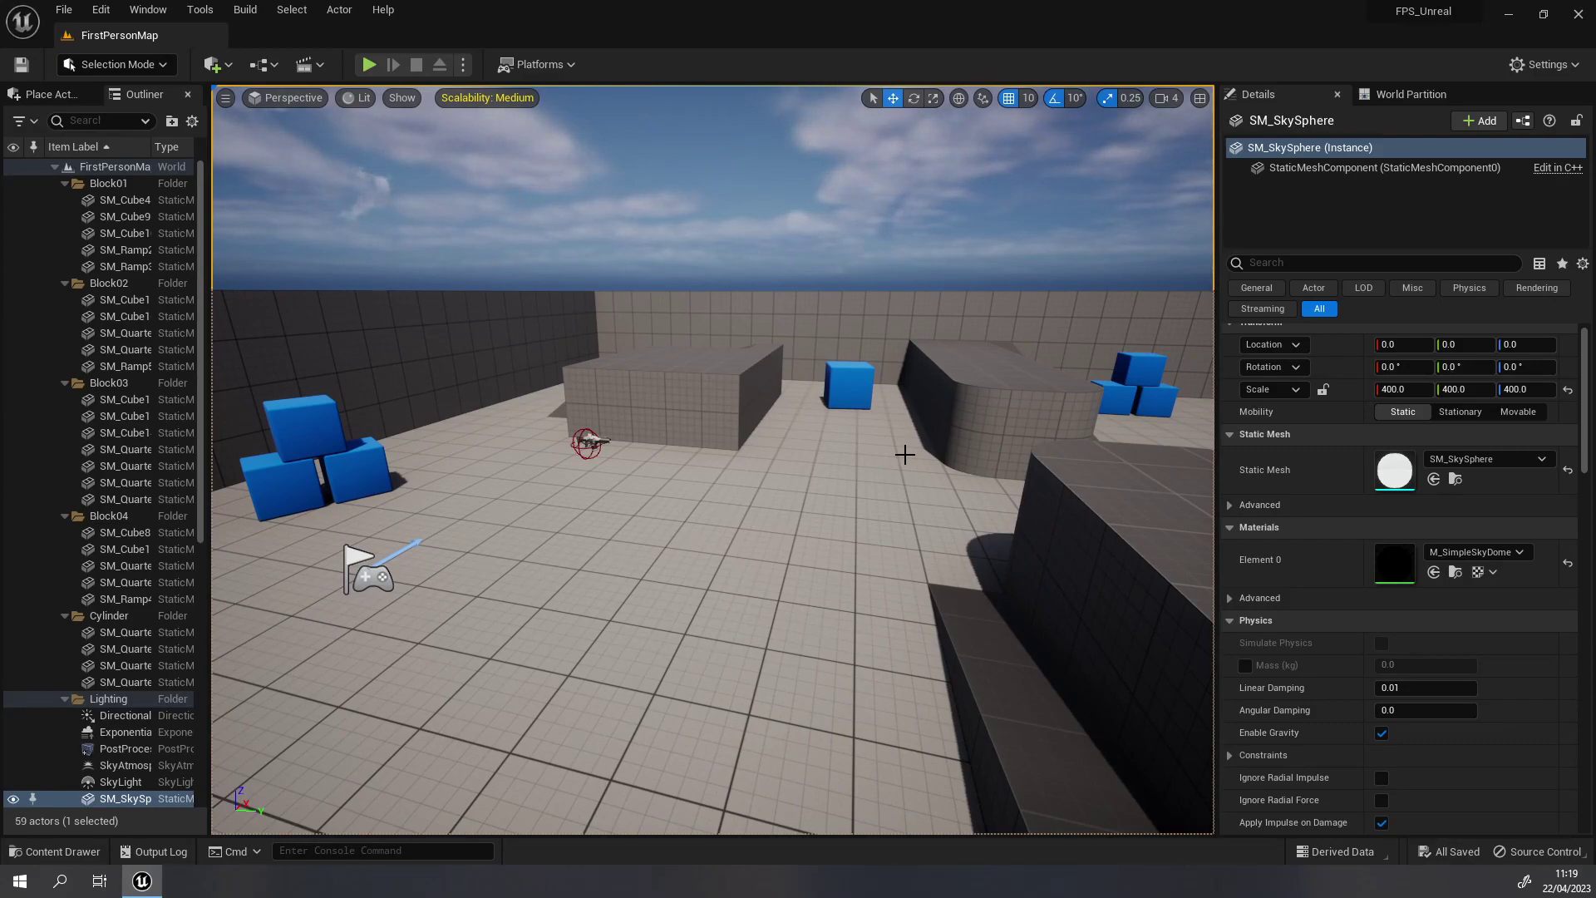
right_click_drag(558, 517, 532, 516)
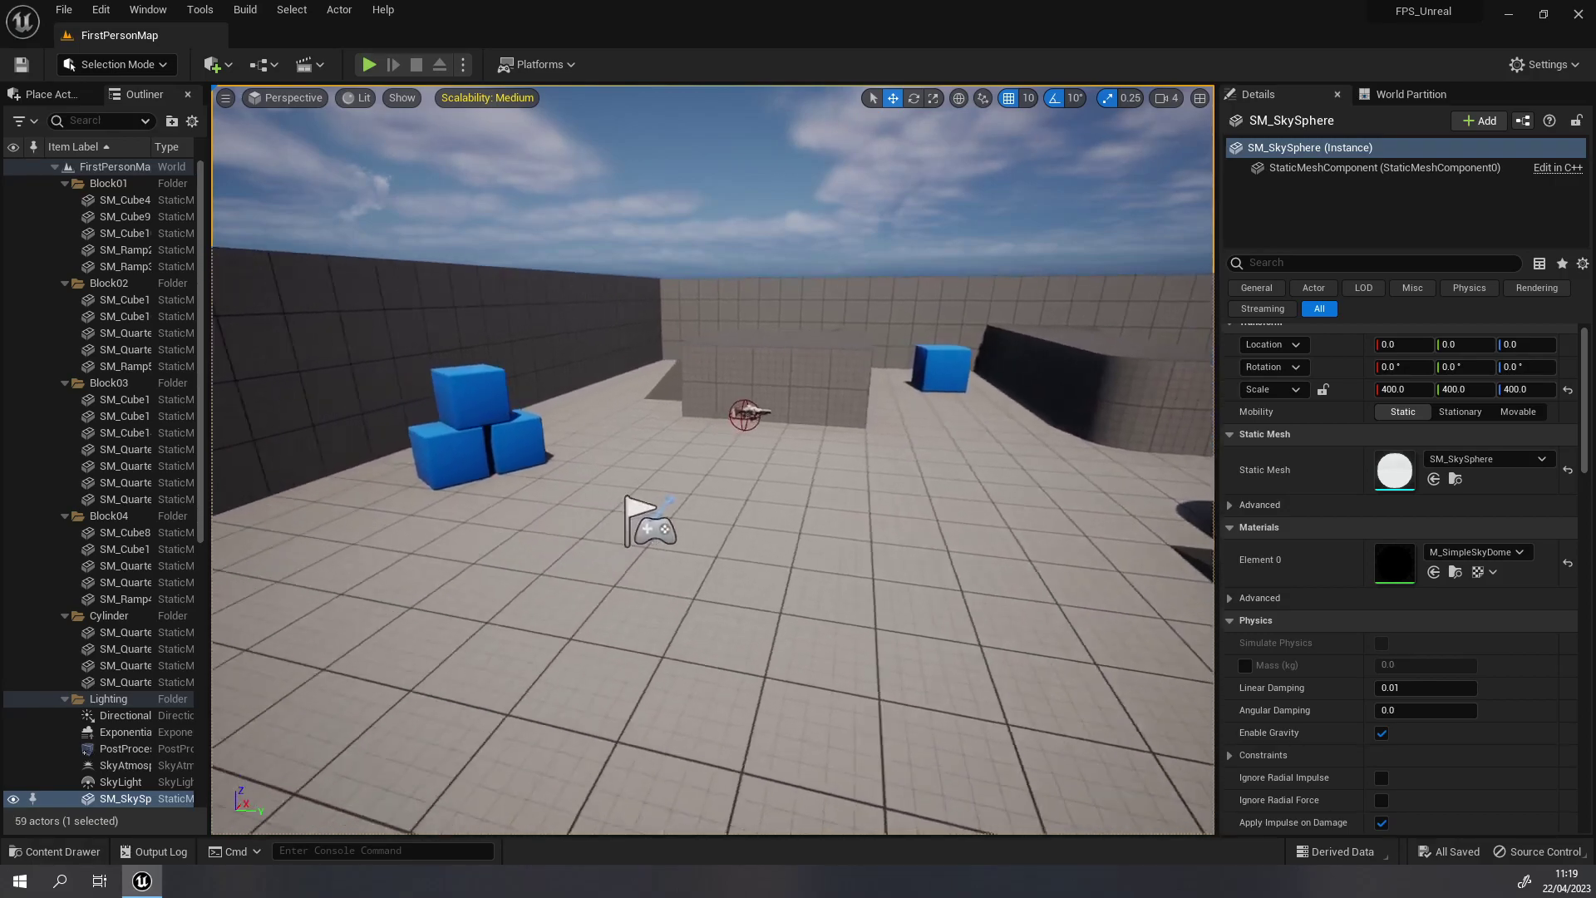
right_click_drag(628, 478, 629, 478)
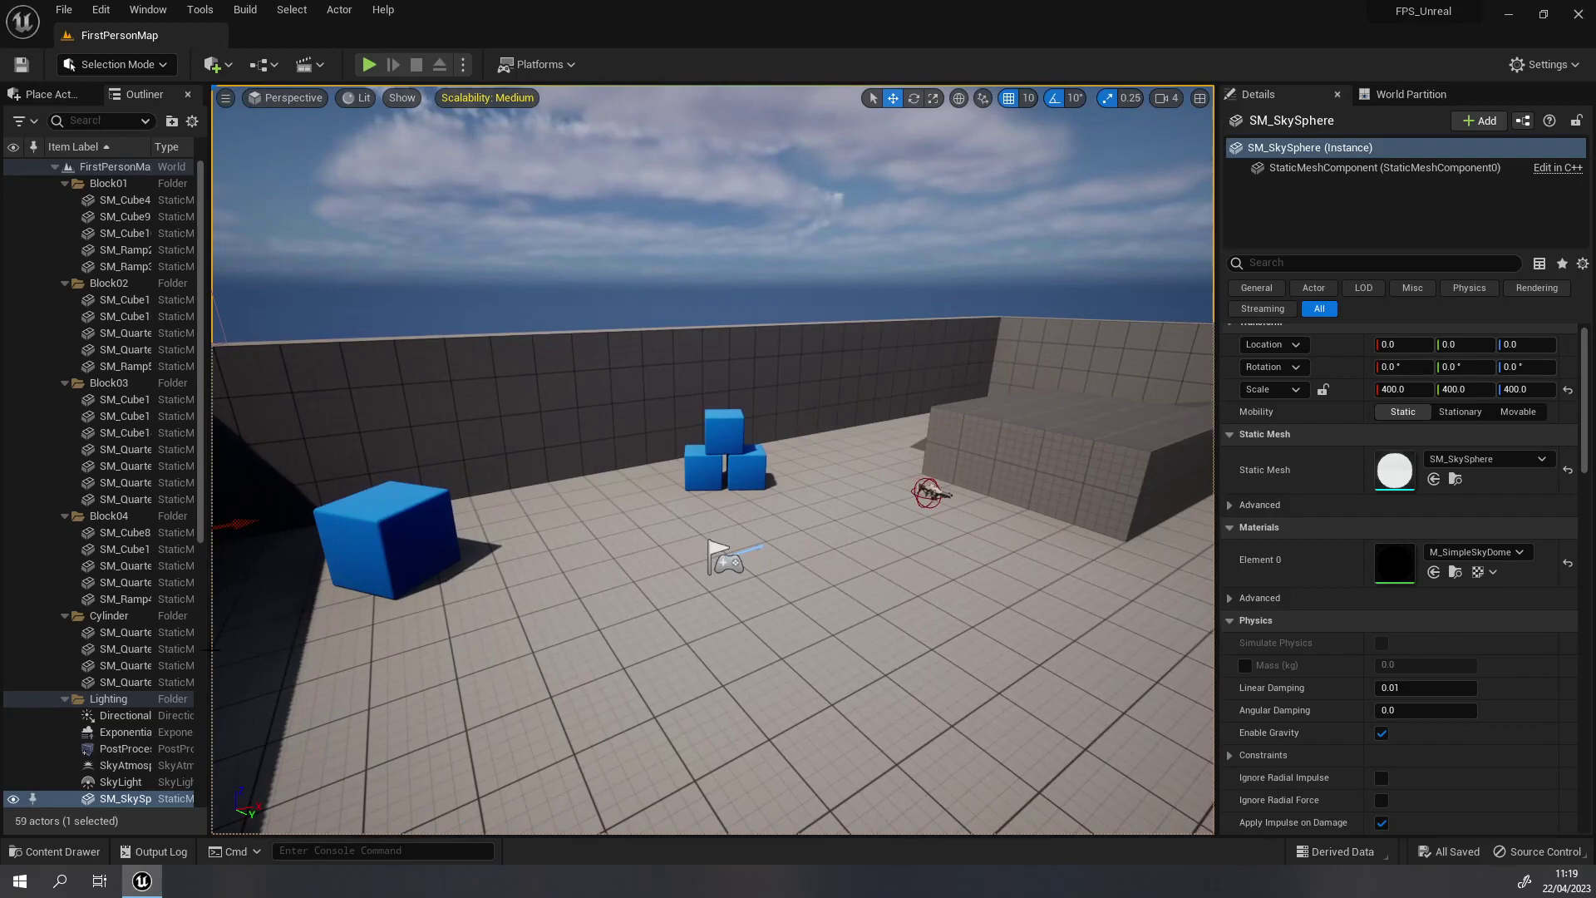
left_click(72, 847)
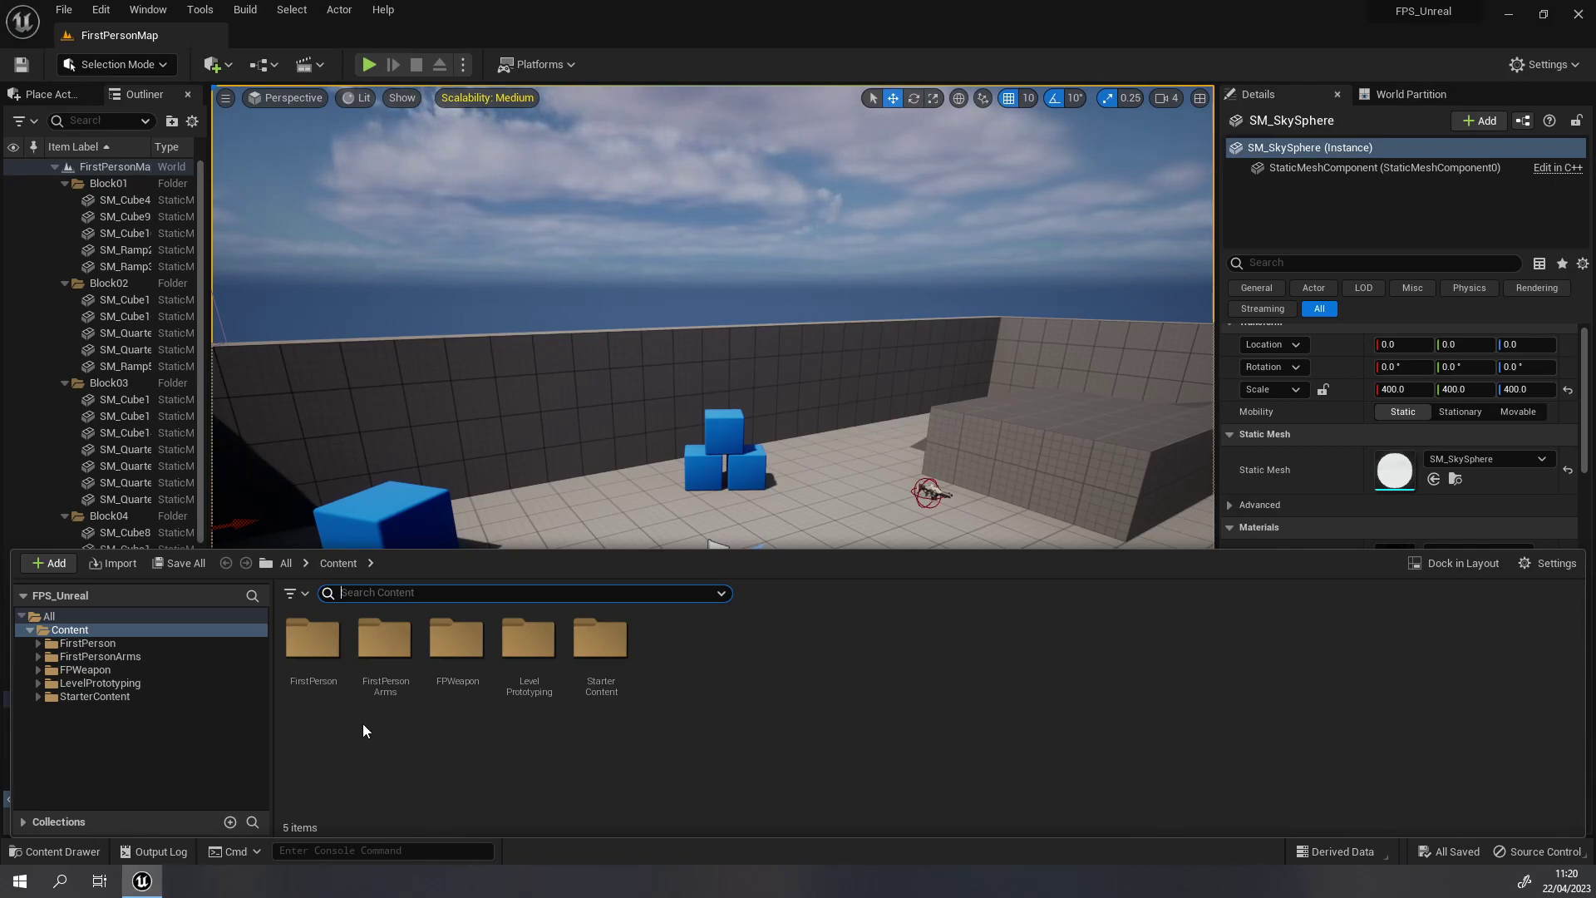
- Browse to FirstPerson/Input in the Content Drawer and open IMC_Default for editing
double_click(312, 655)
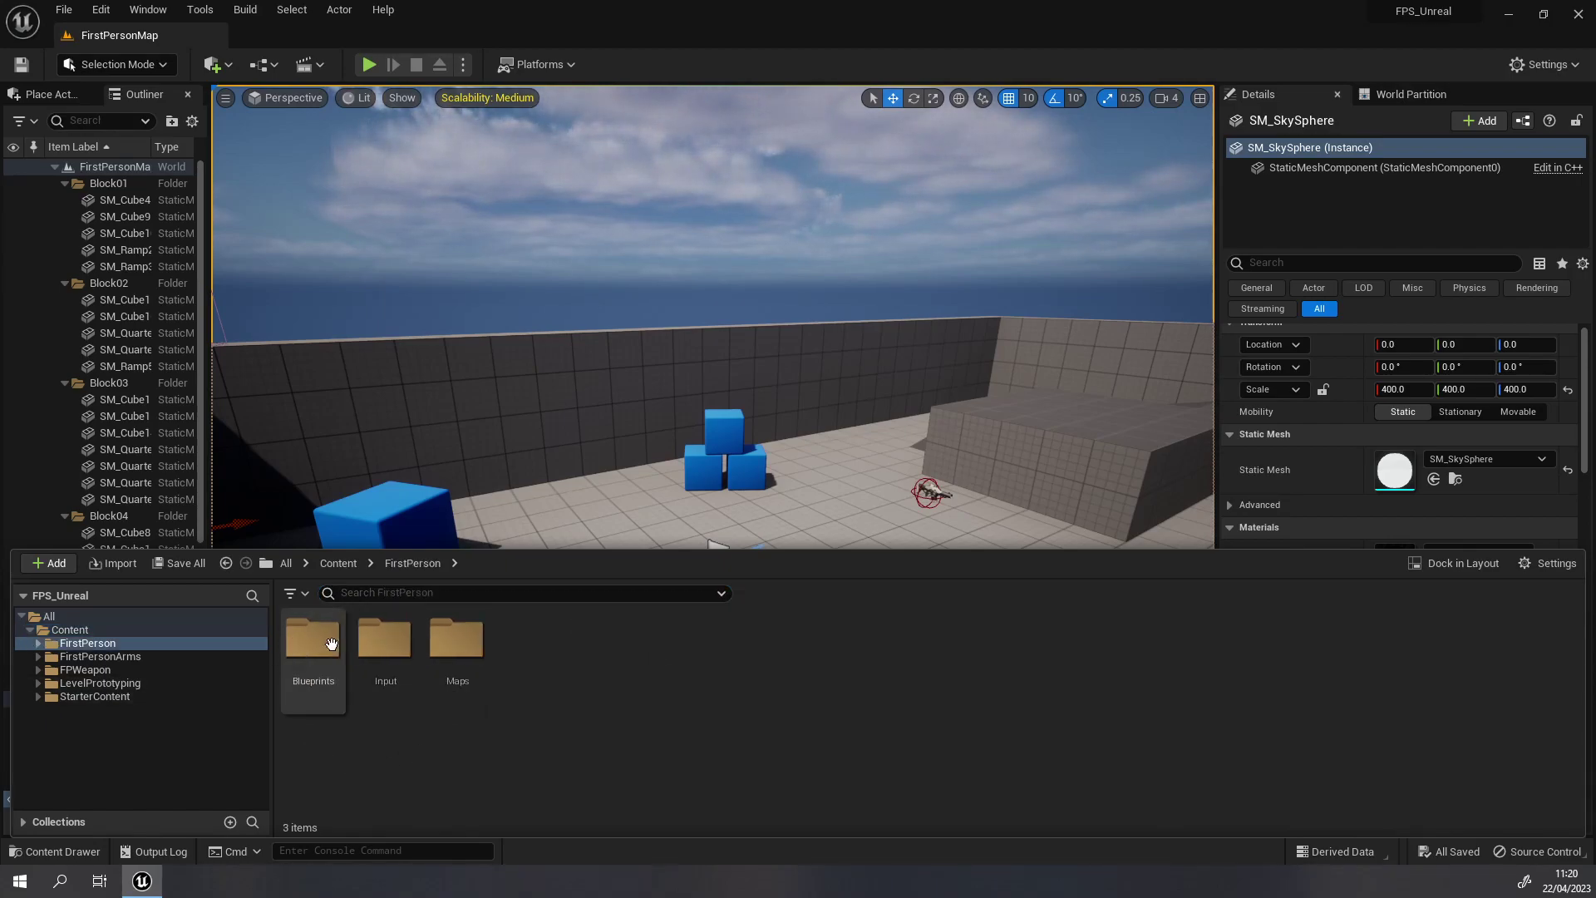
double_click(331, 645)
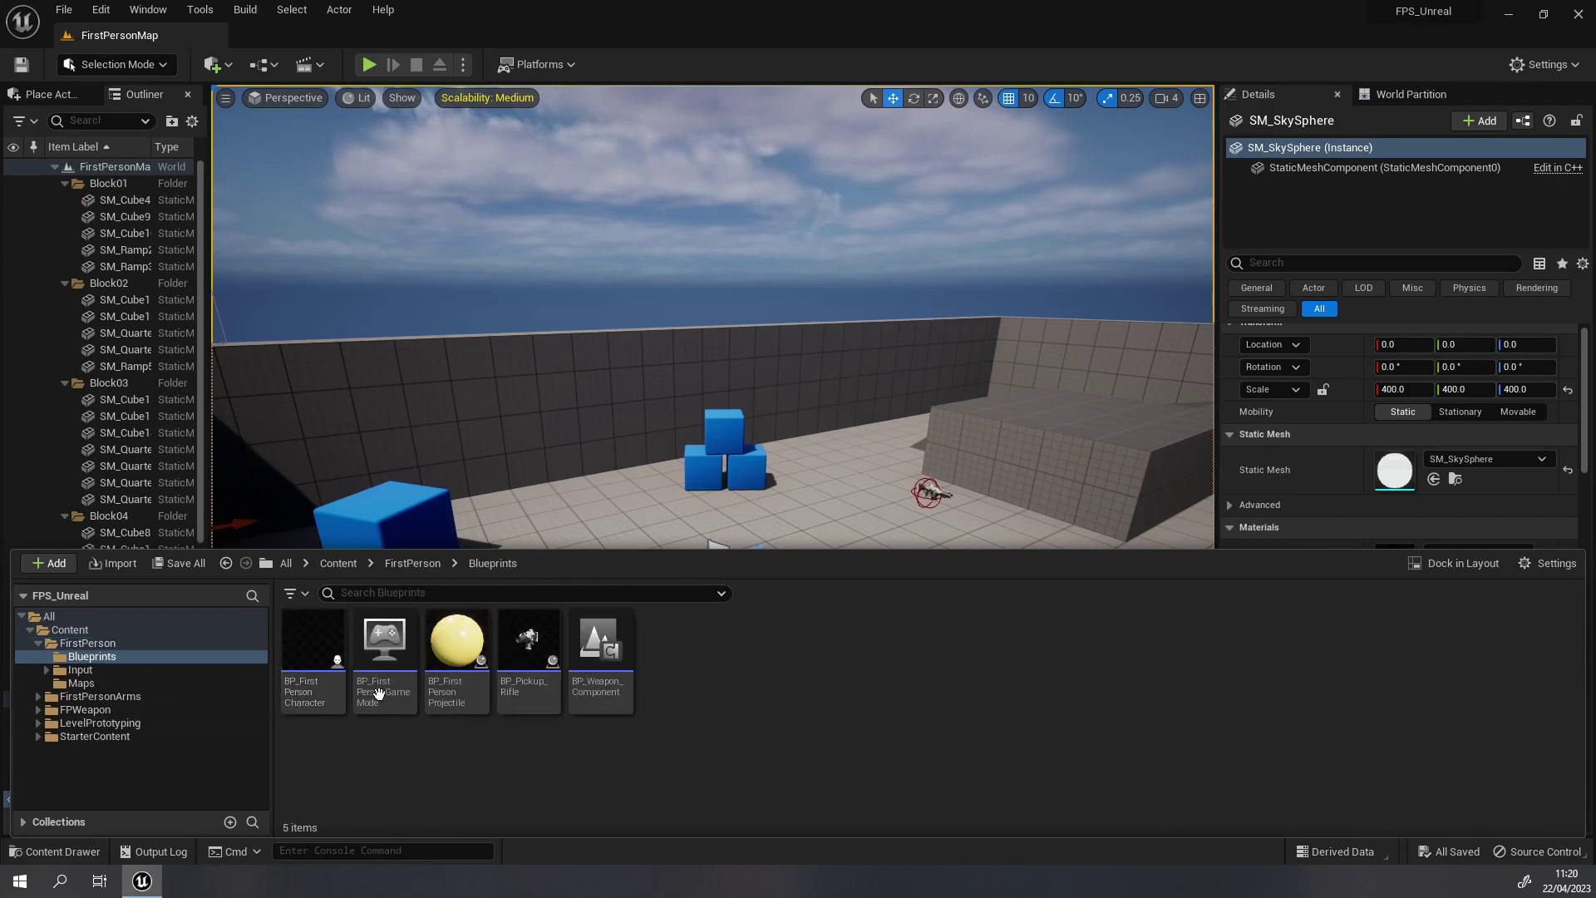
left_click(412, 565)
double_click(384, 644)
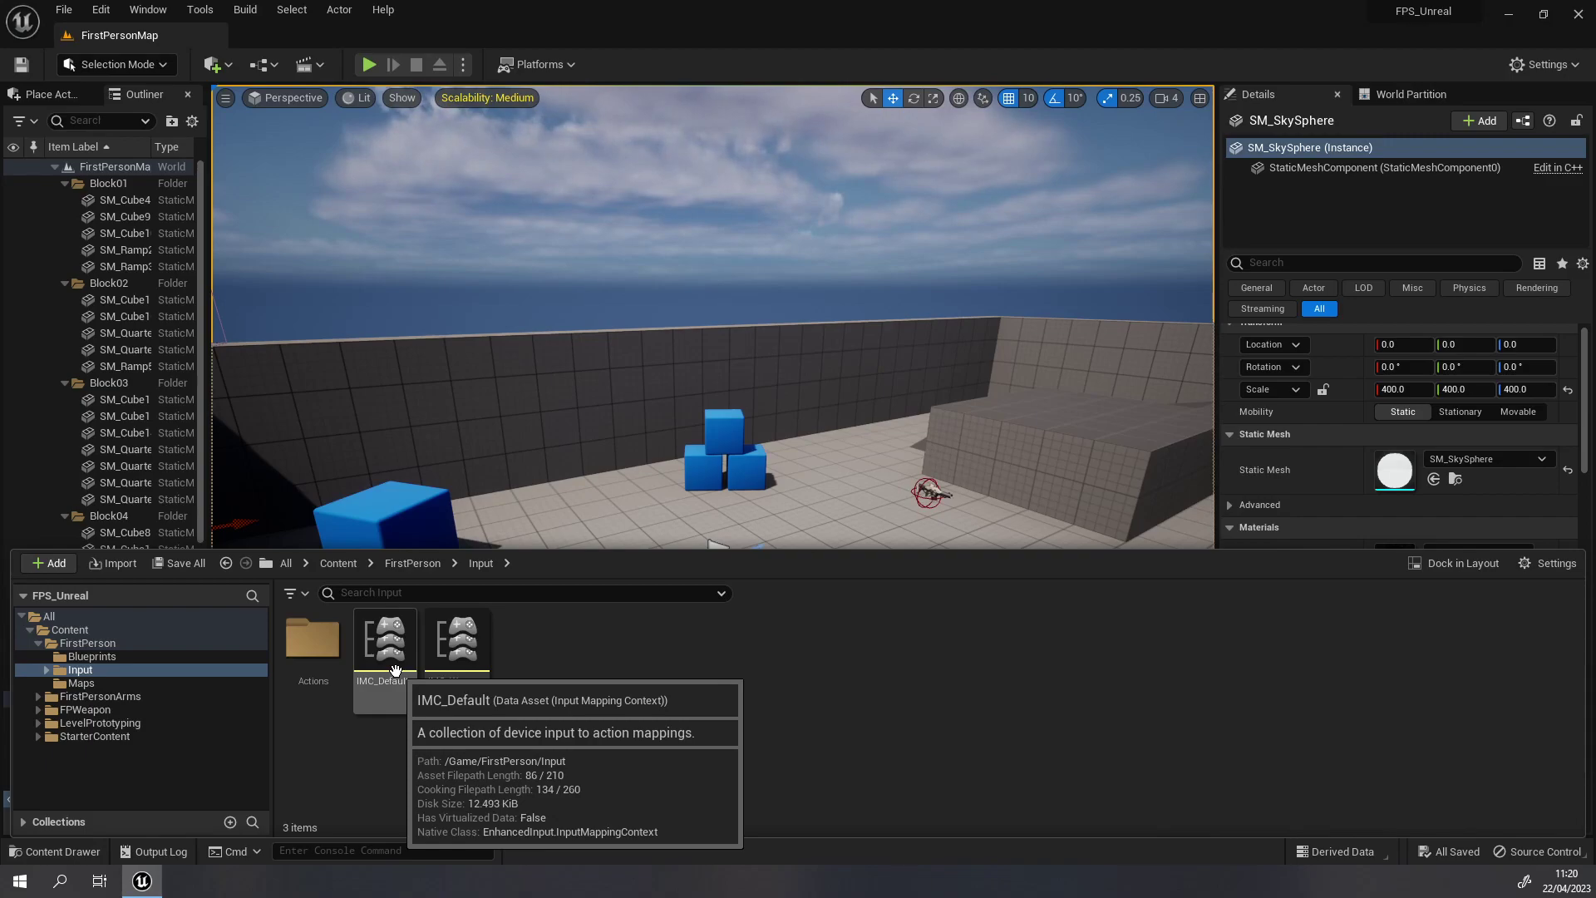
left_click(392, 670)
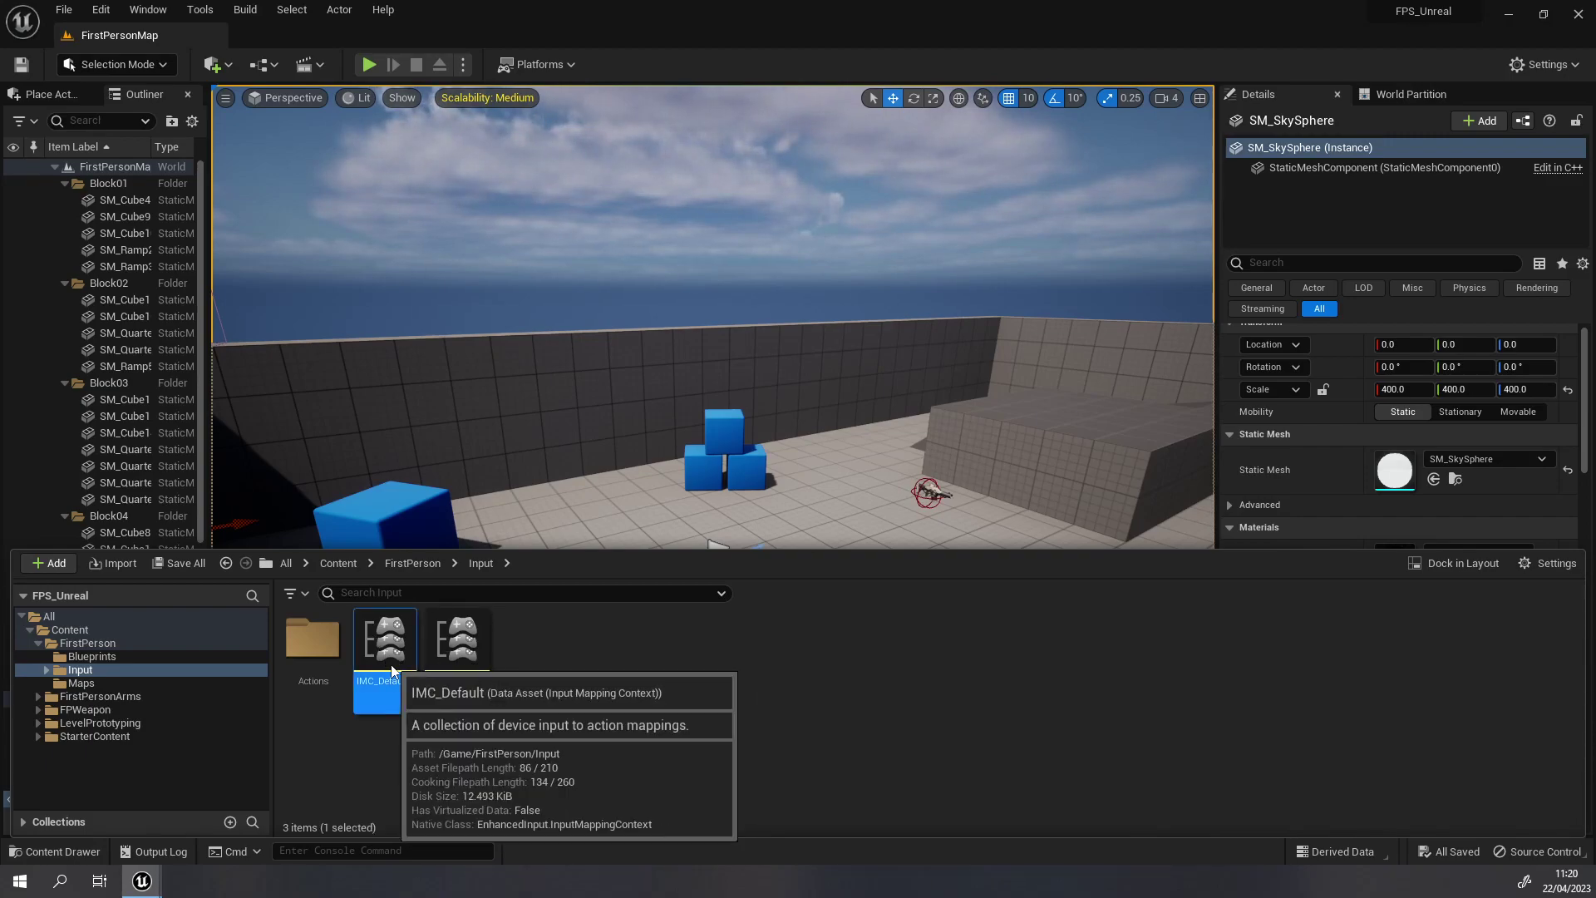
double_click(392, 670)
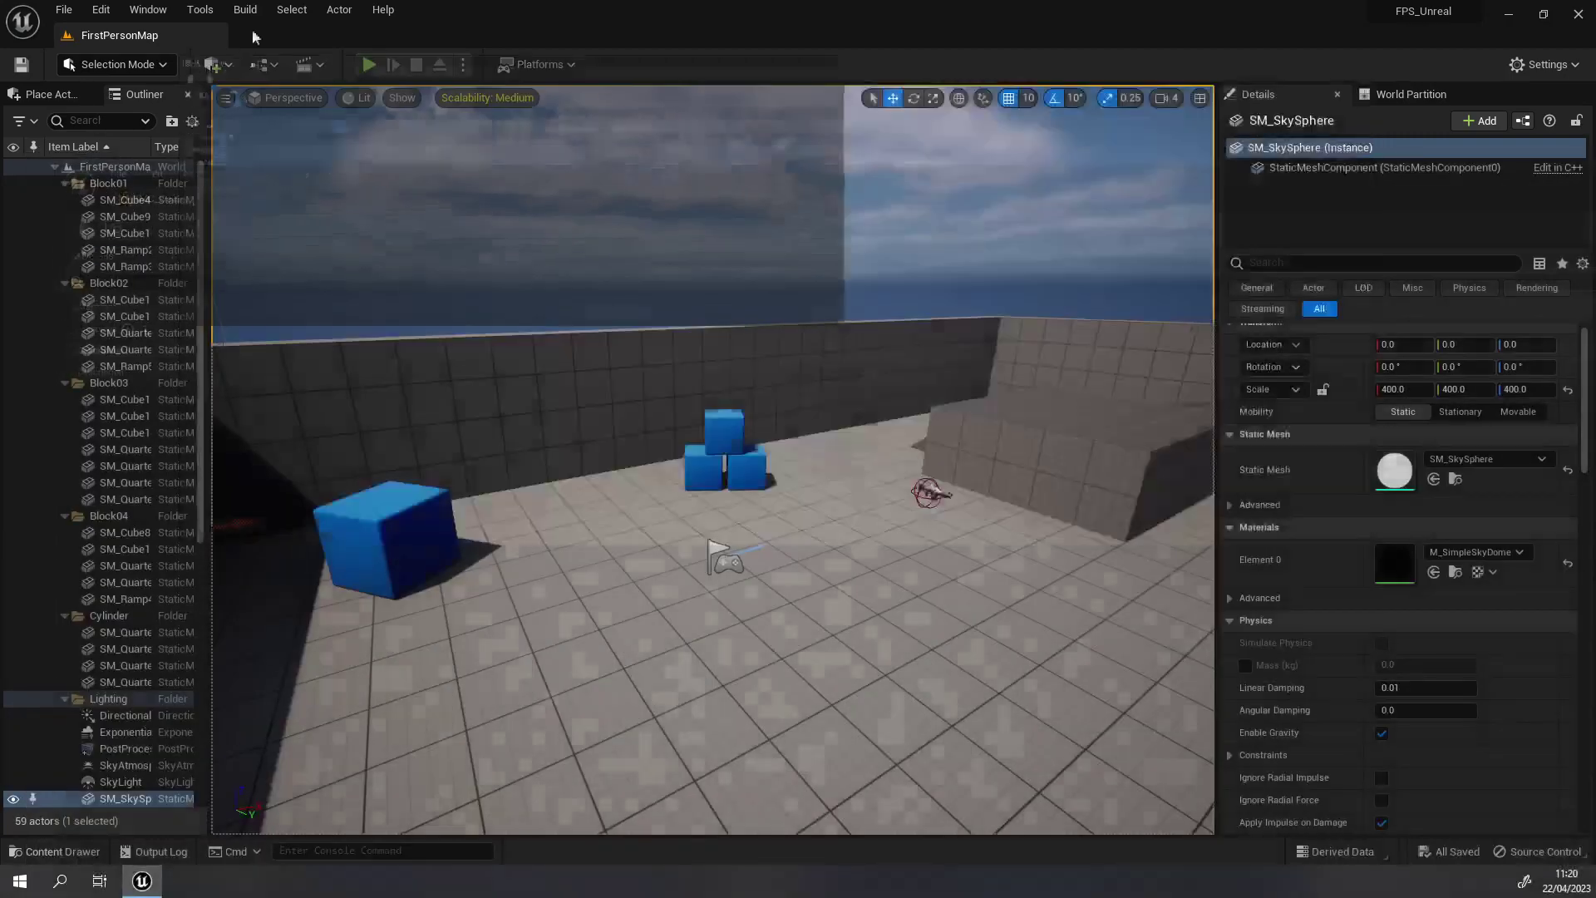
- Dock the IMC_Default editor, look over the IA_Look and IA_Jump mappings, and expand IA_Move
left_click_drag(173, 187, 252, 29)
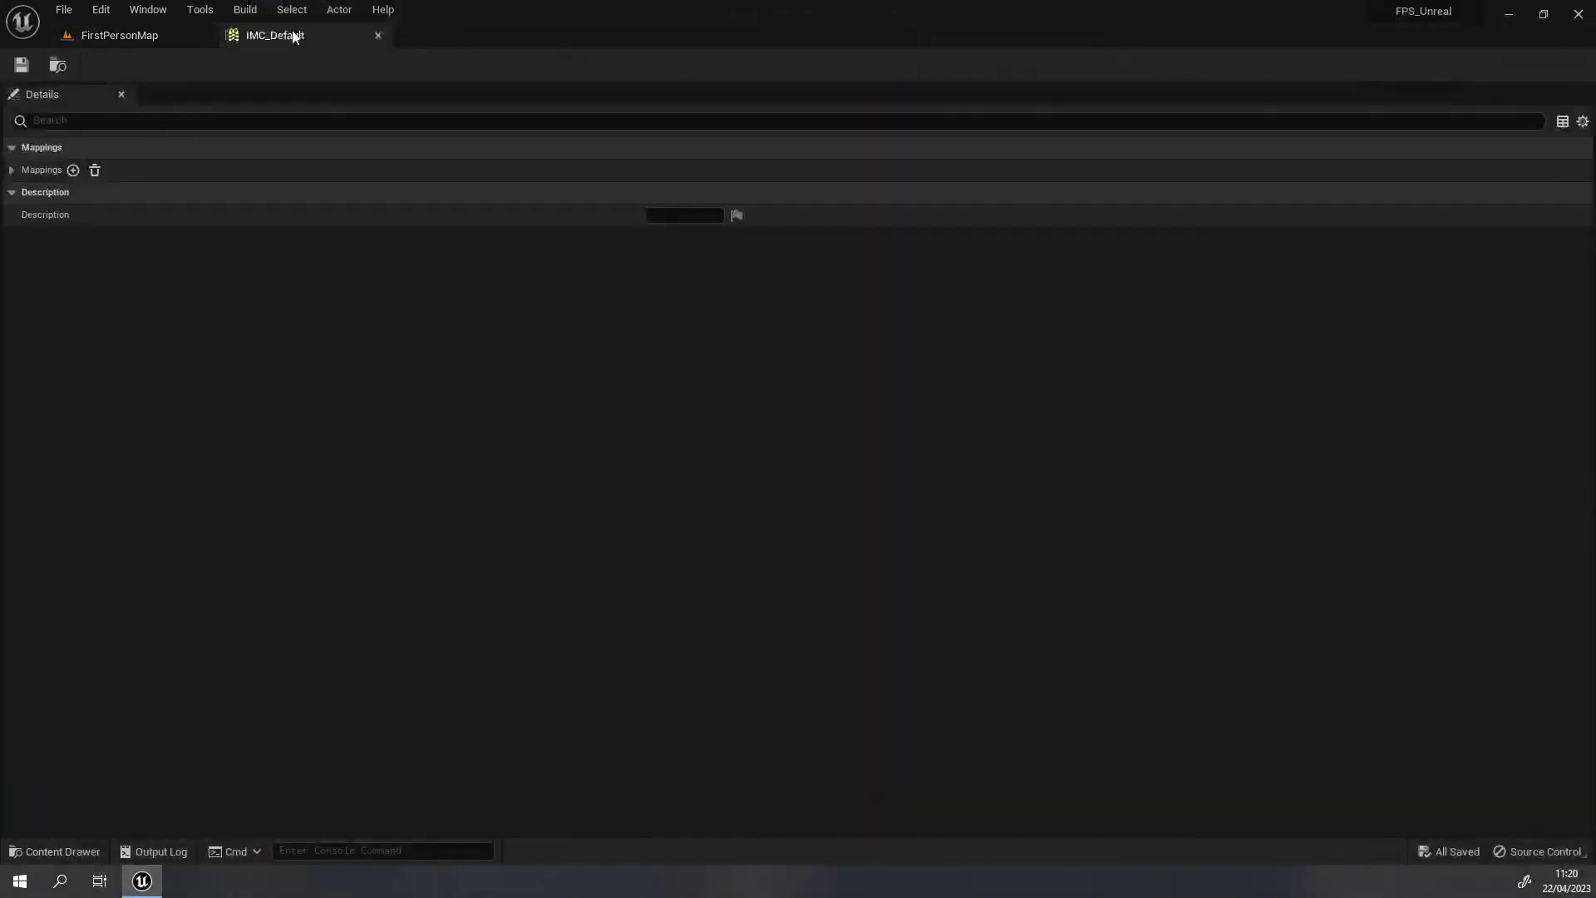
left_click(23, 173)
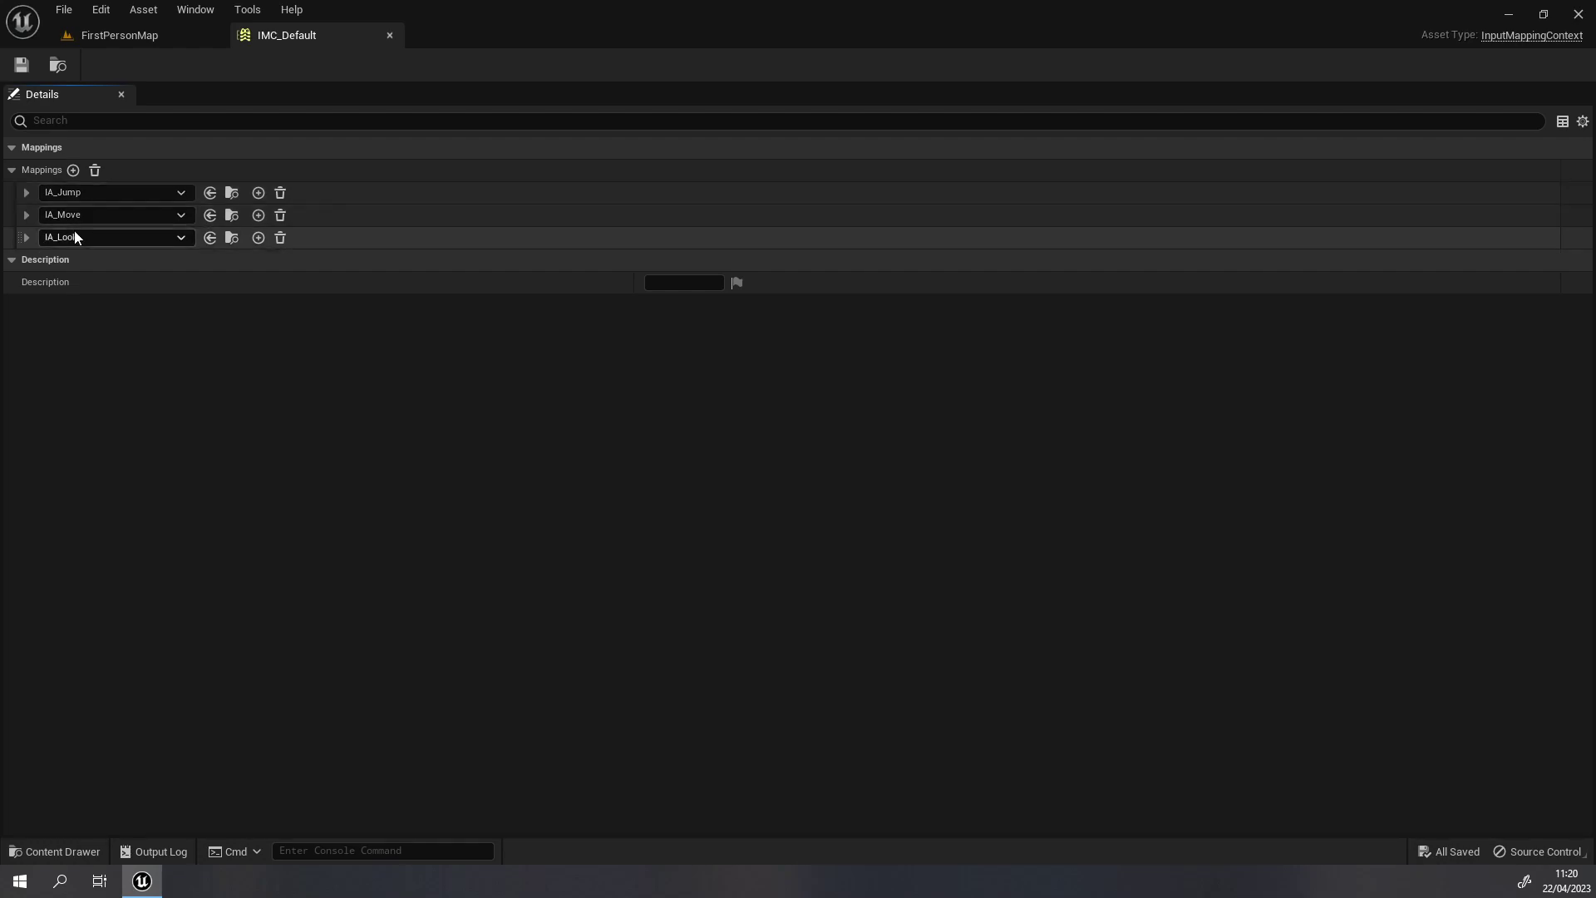
left_click(186, 241)
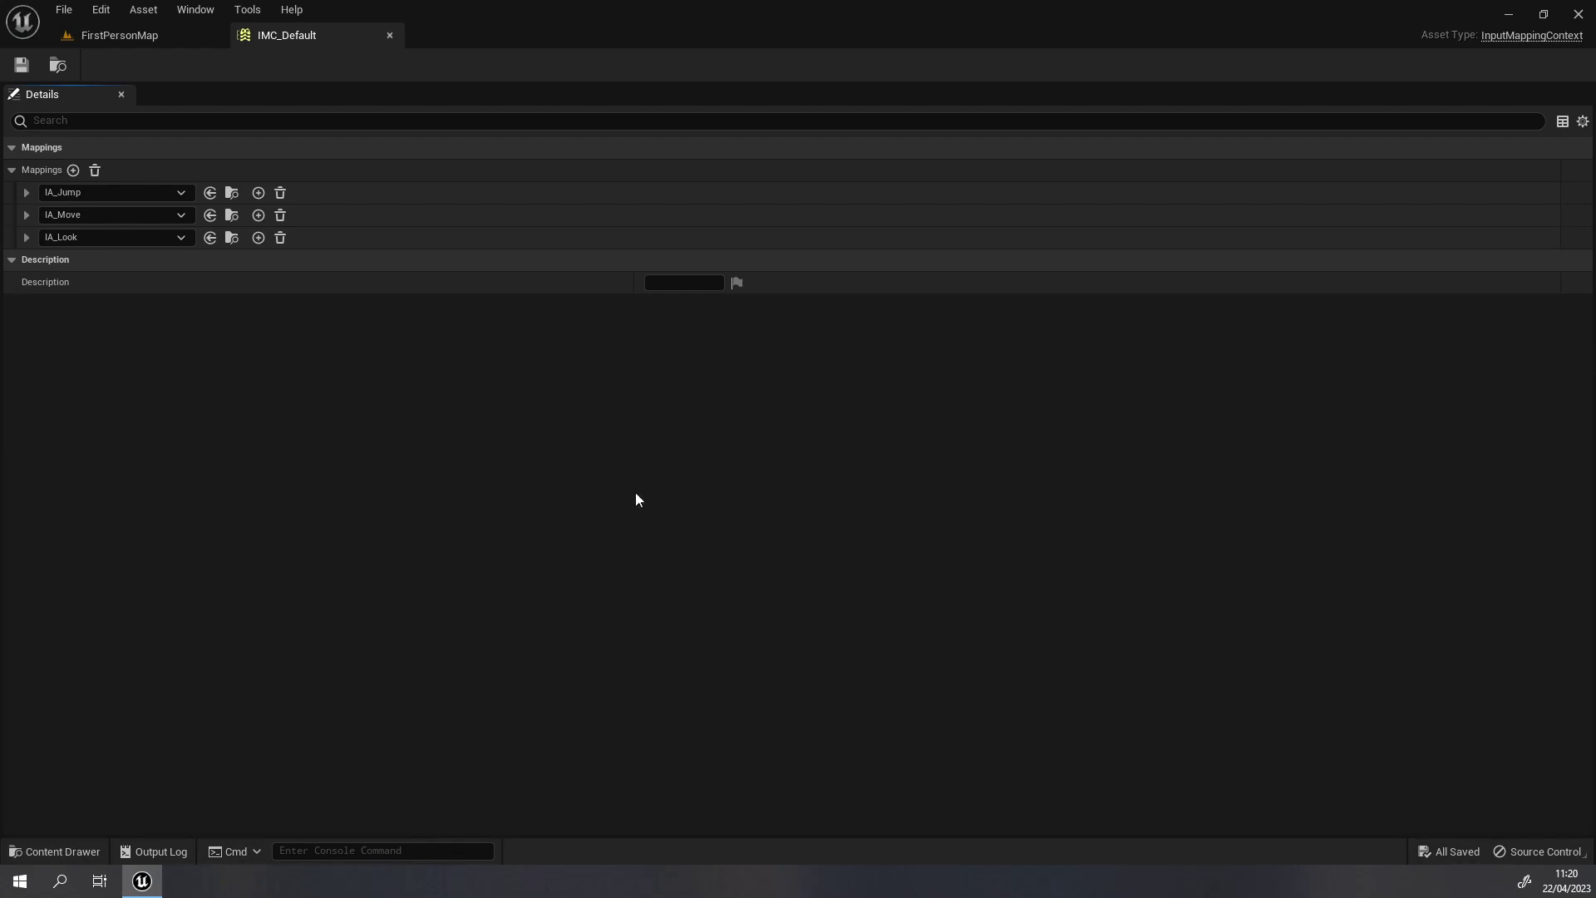
left_click(94, 194)
left_click(124, 292)
left_click(30, 216)
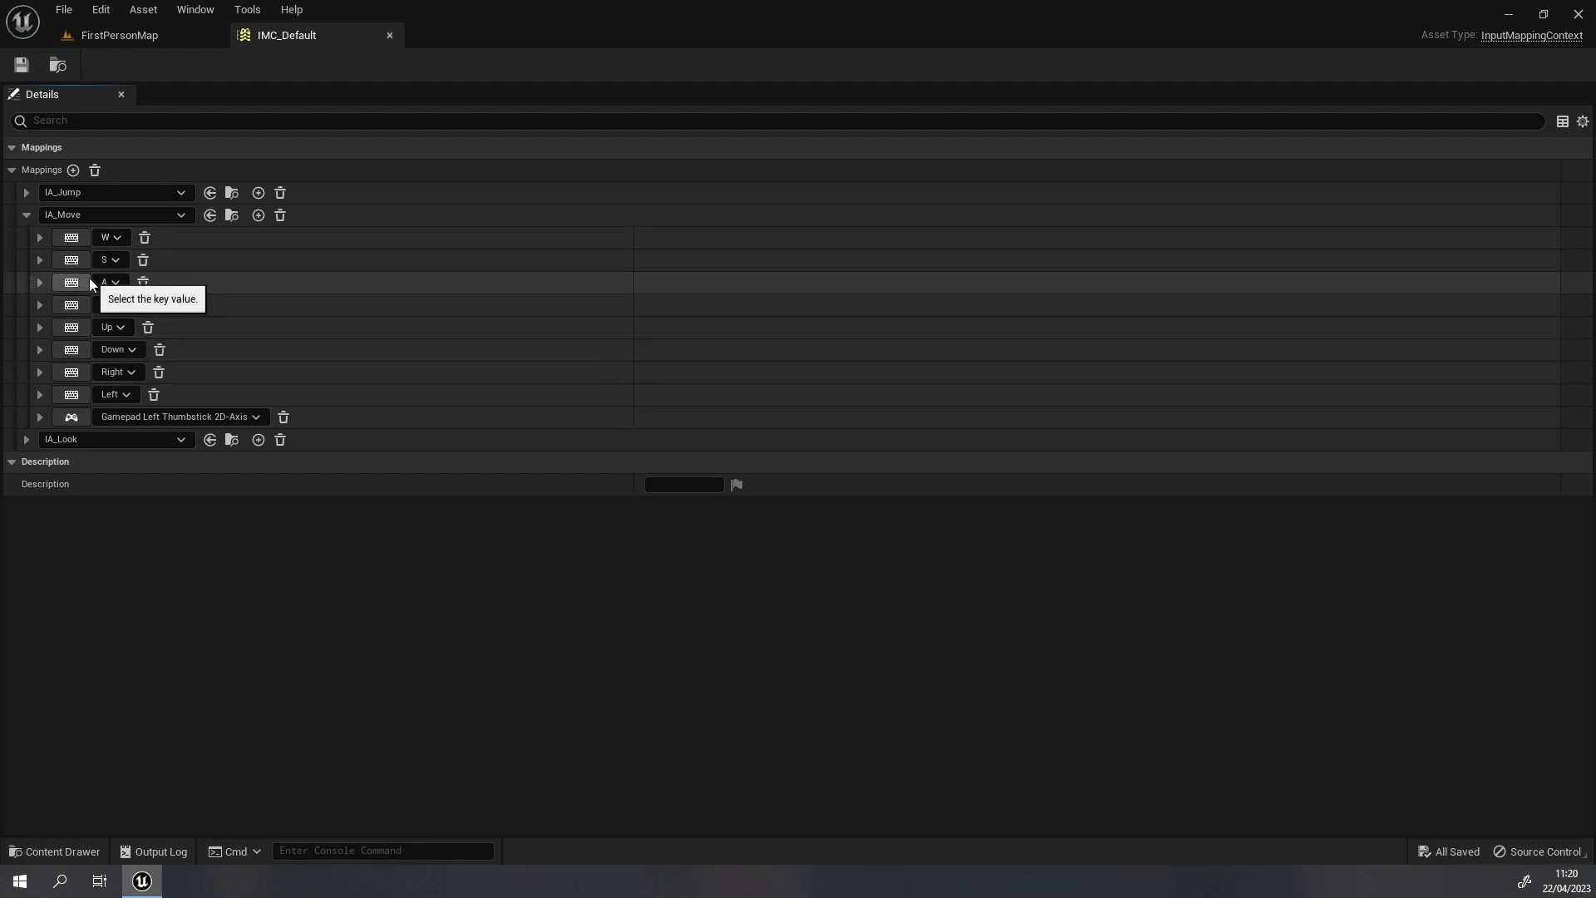
left_click(106, 239)
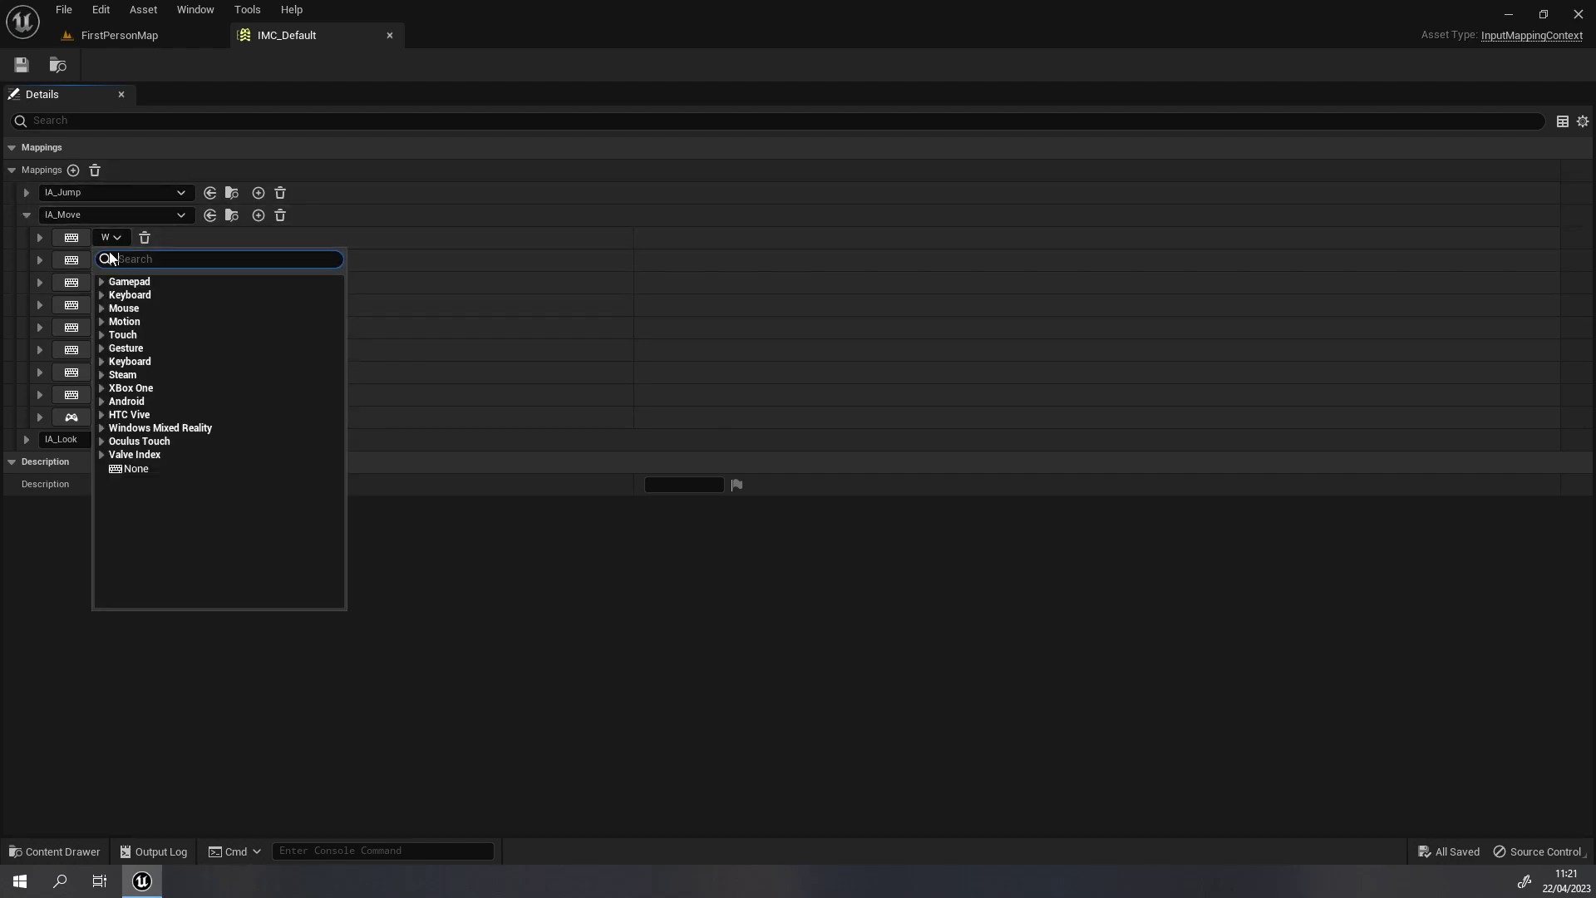
left_click(13, 569)
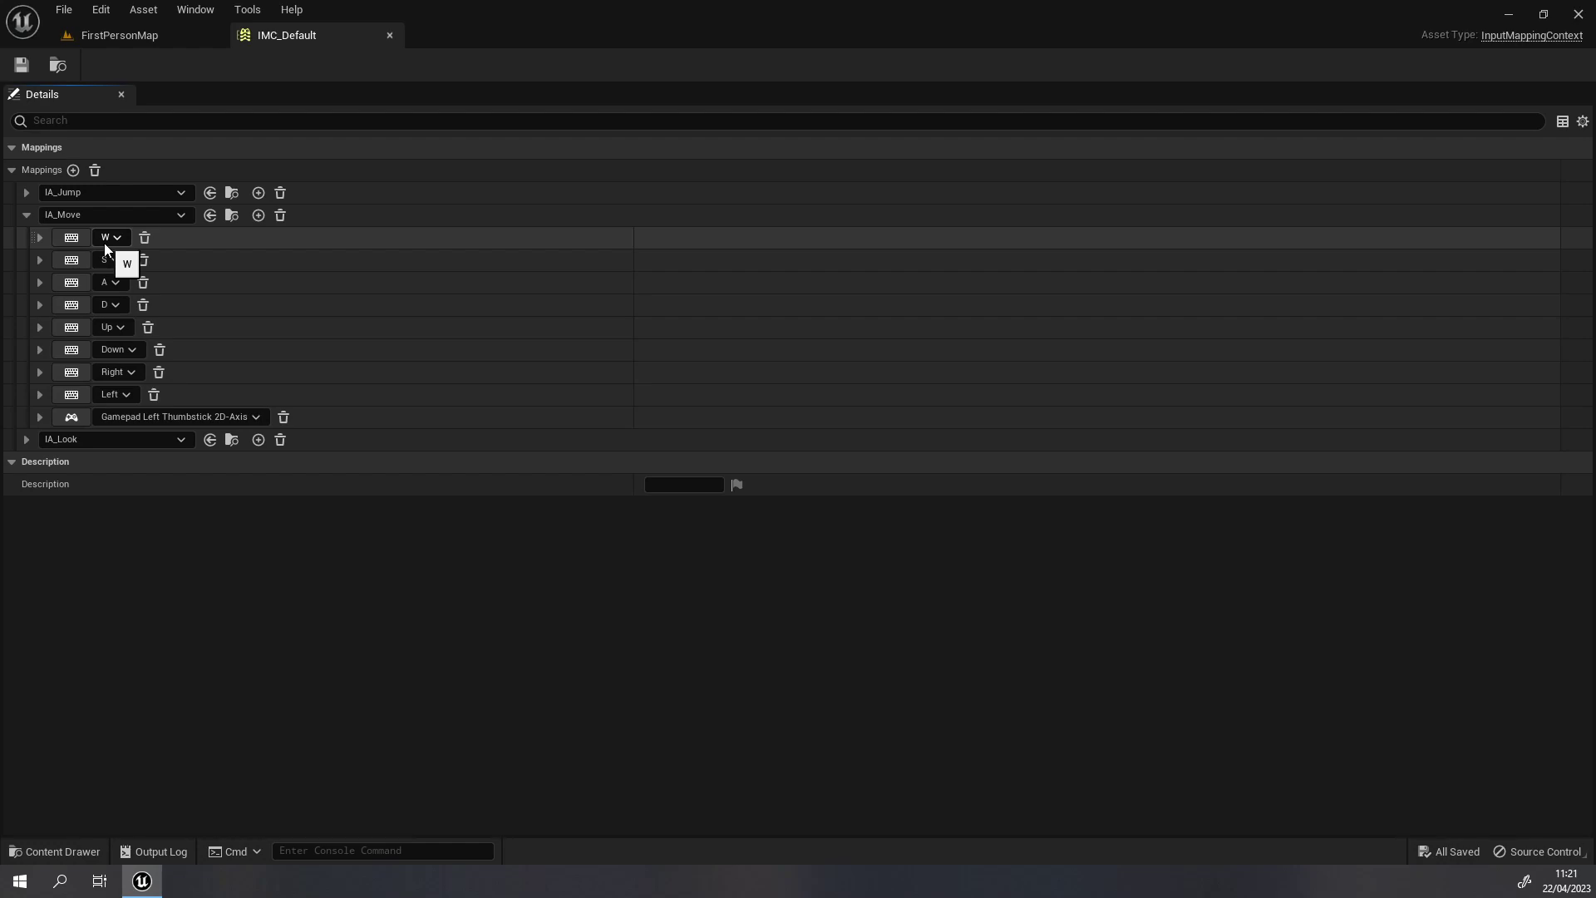
- Change IA_Move's W key to Z and A key to Q, save, and return to FirstPersonMap
left_click(110, 240)
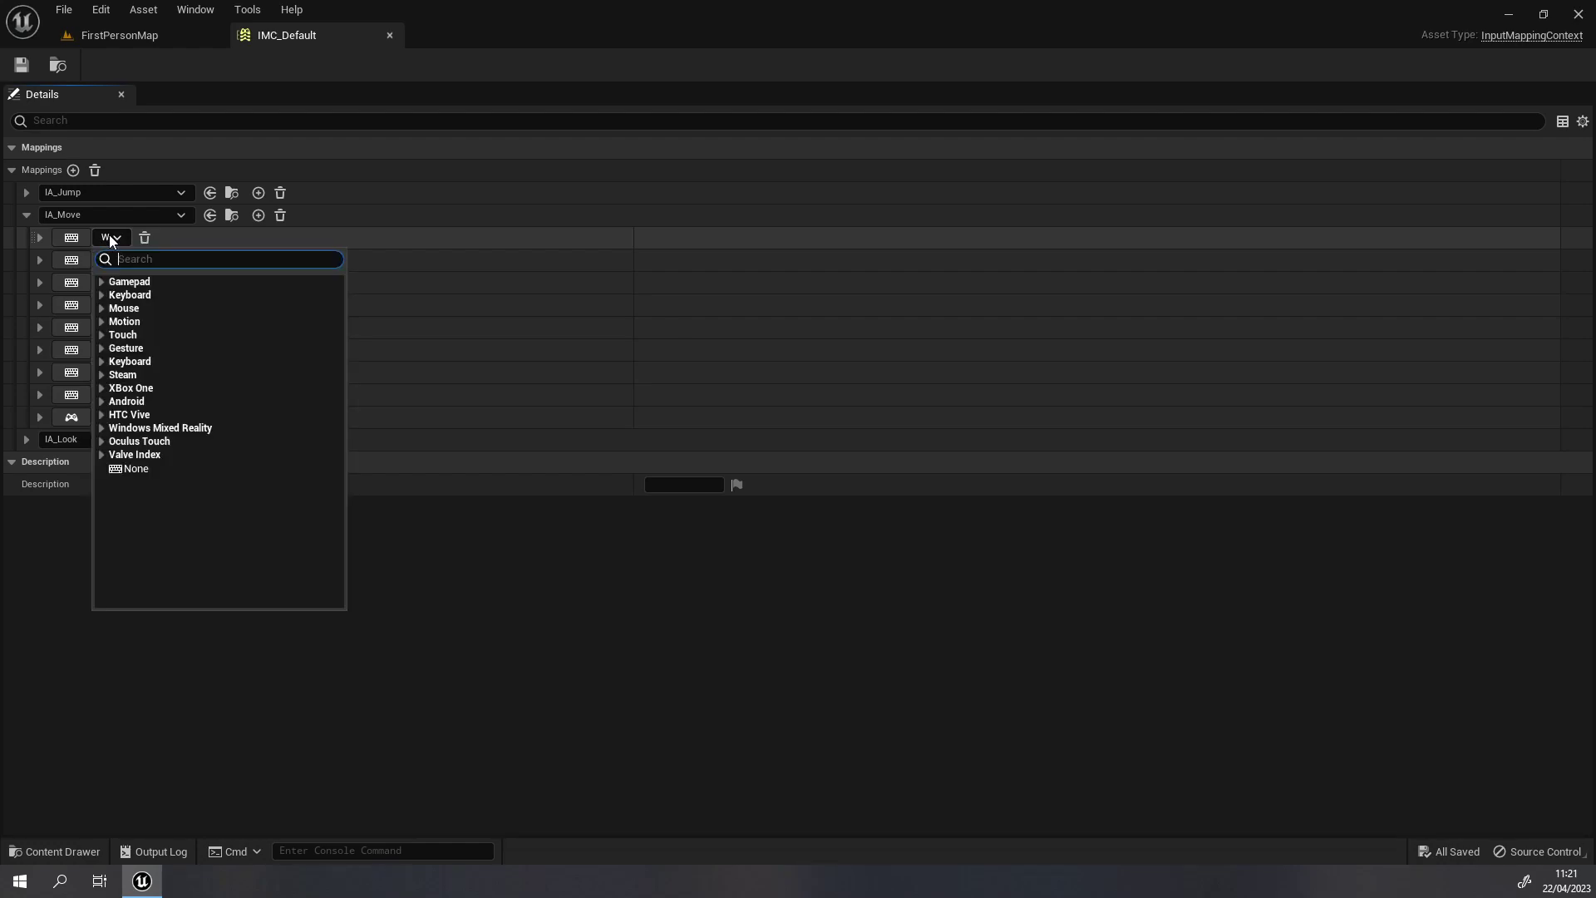
type("z")
left_click(125, 296)
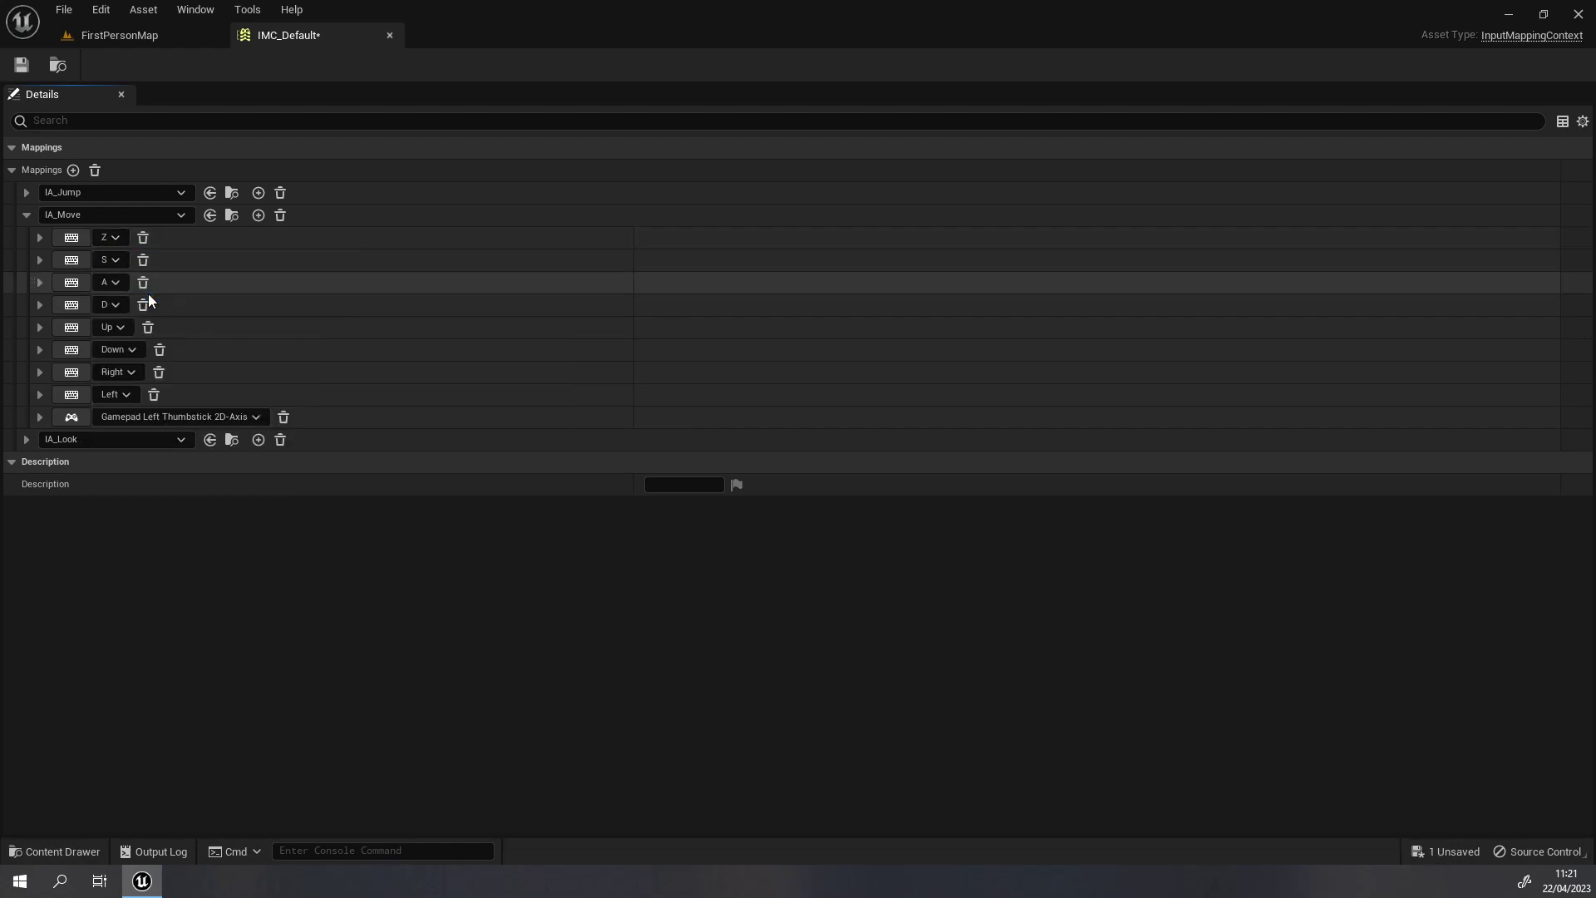
left_click(106, 285)
type("q")
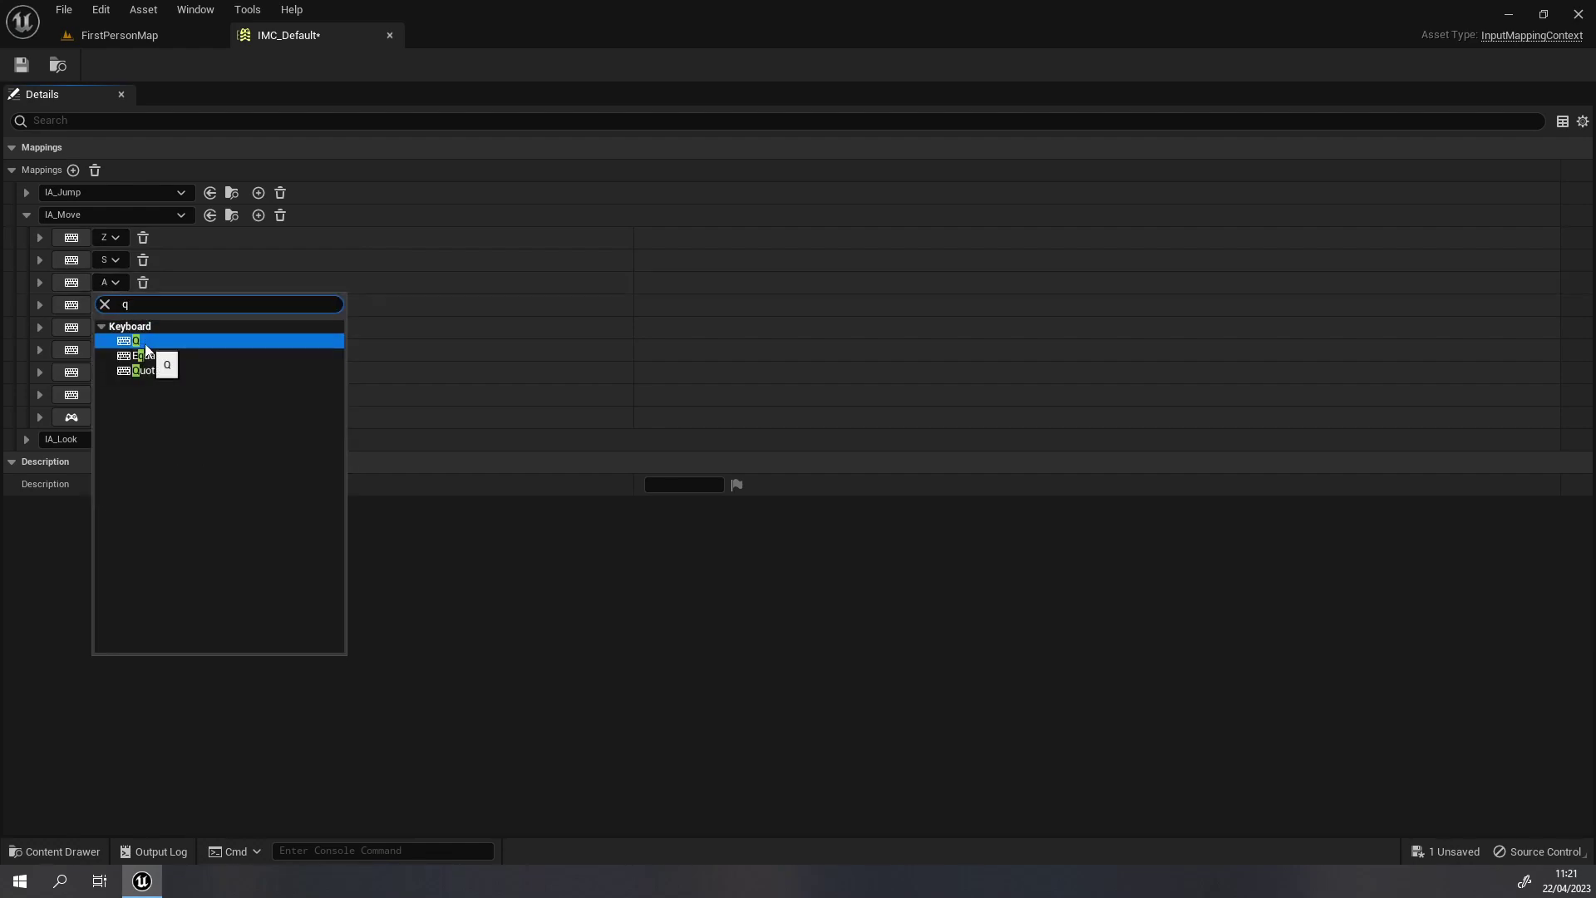
left_click(144, 342)
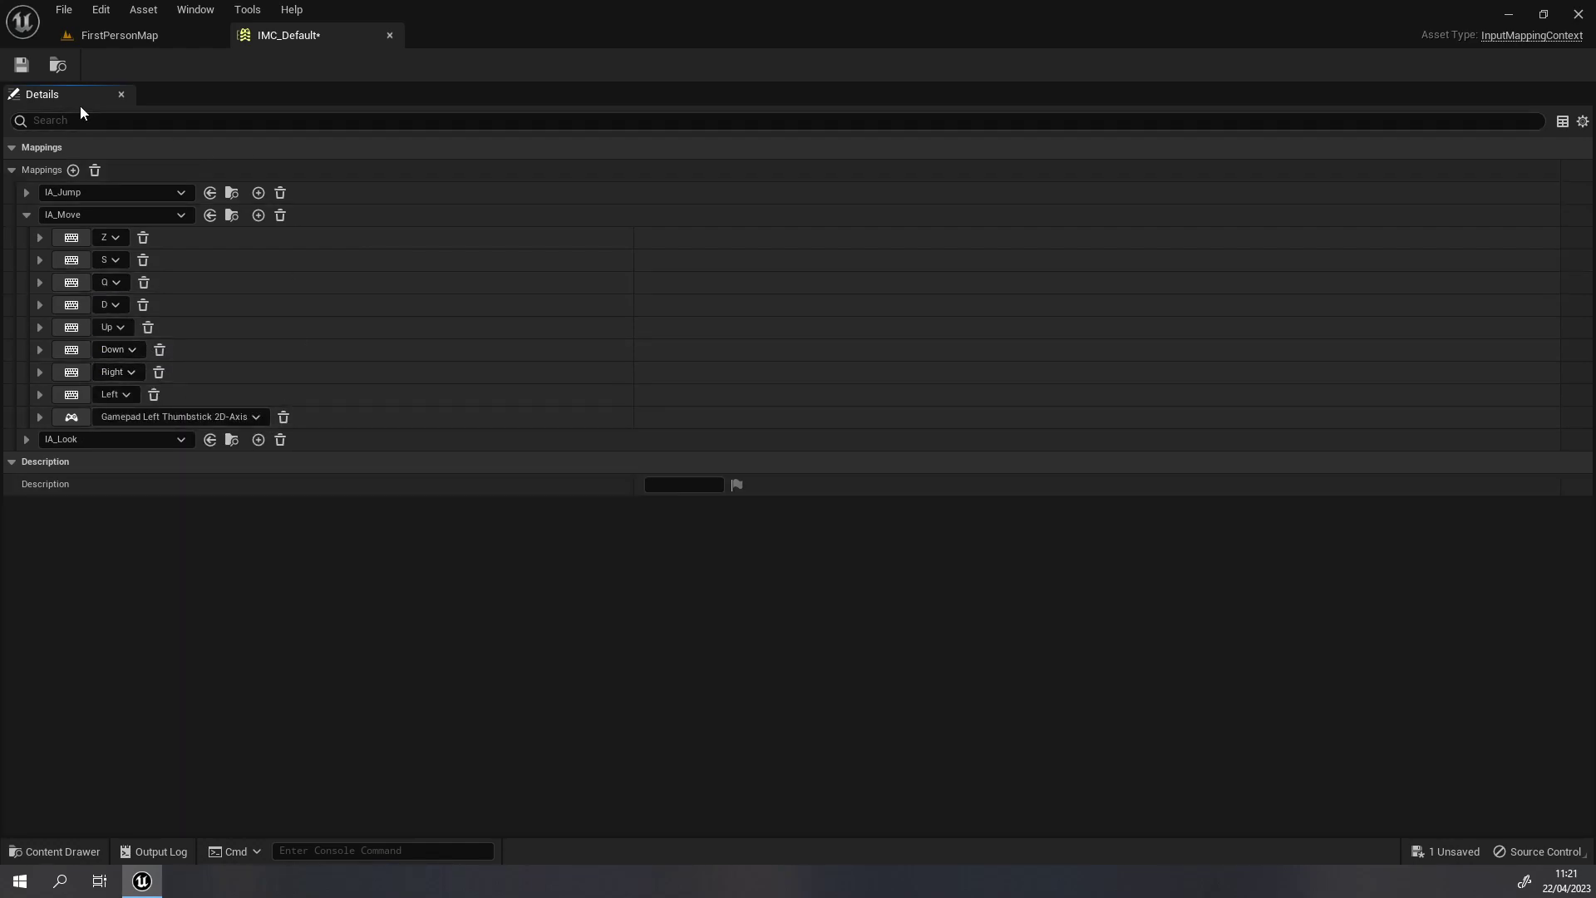
left_click(24, 68)
left_click(147, 38)
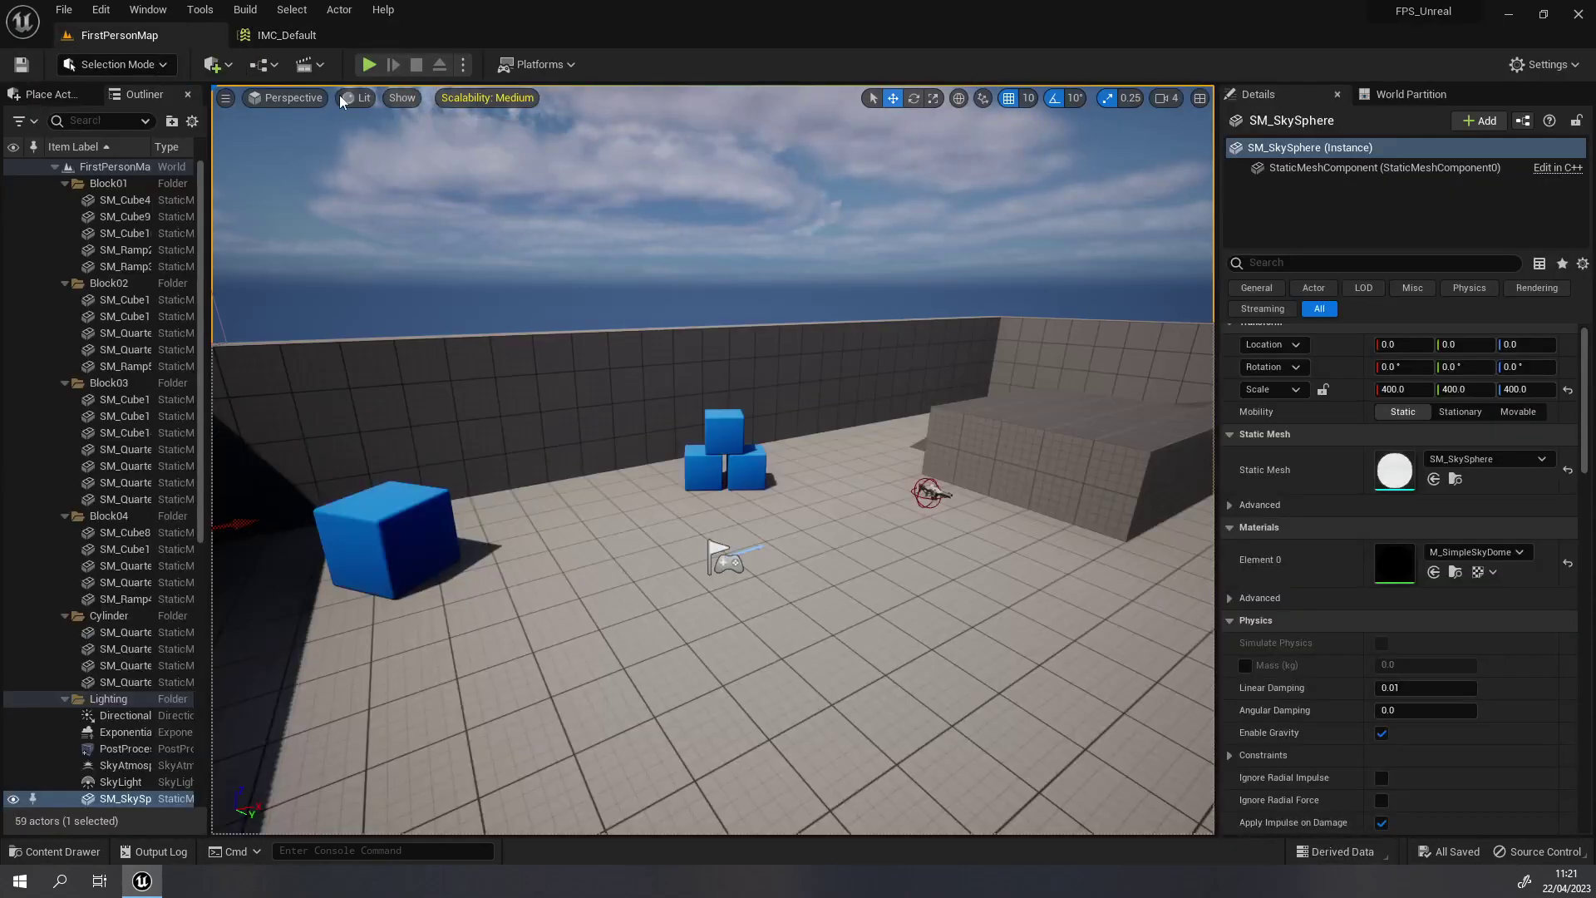
left_click(368, 65)
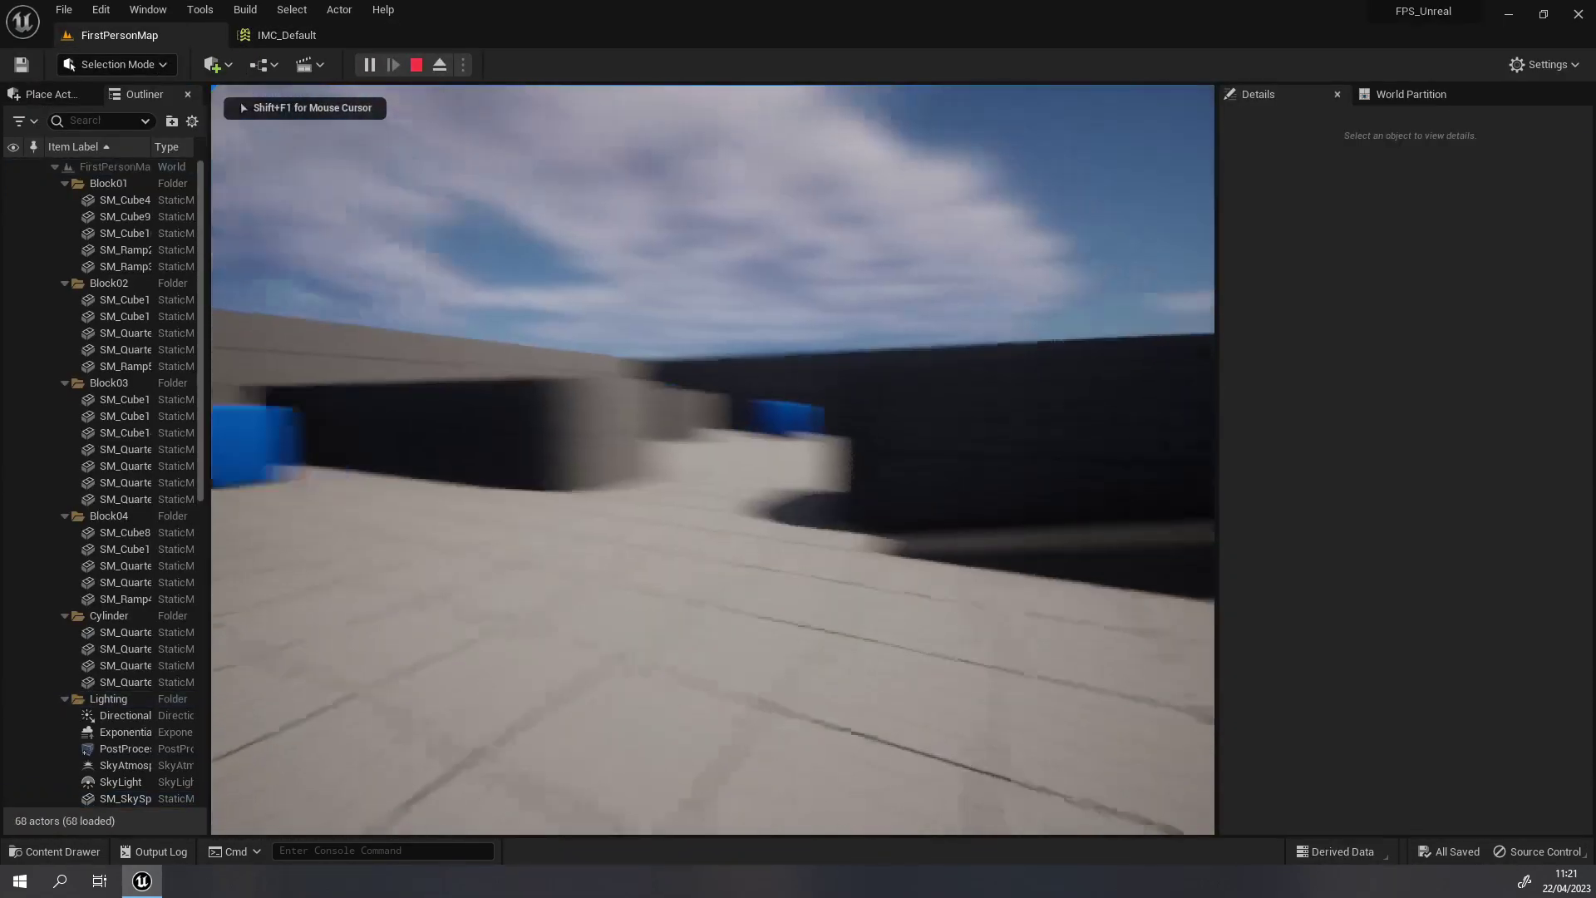
key("w")
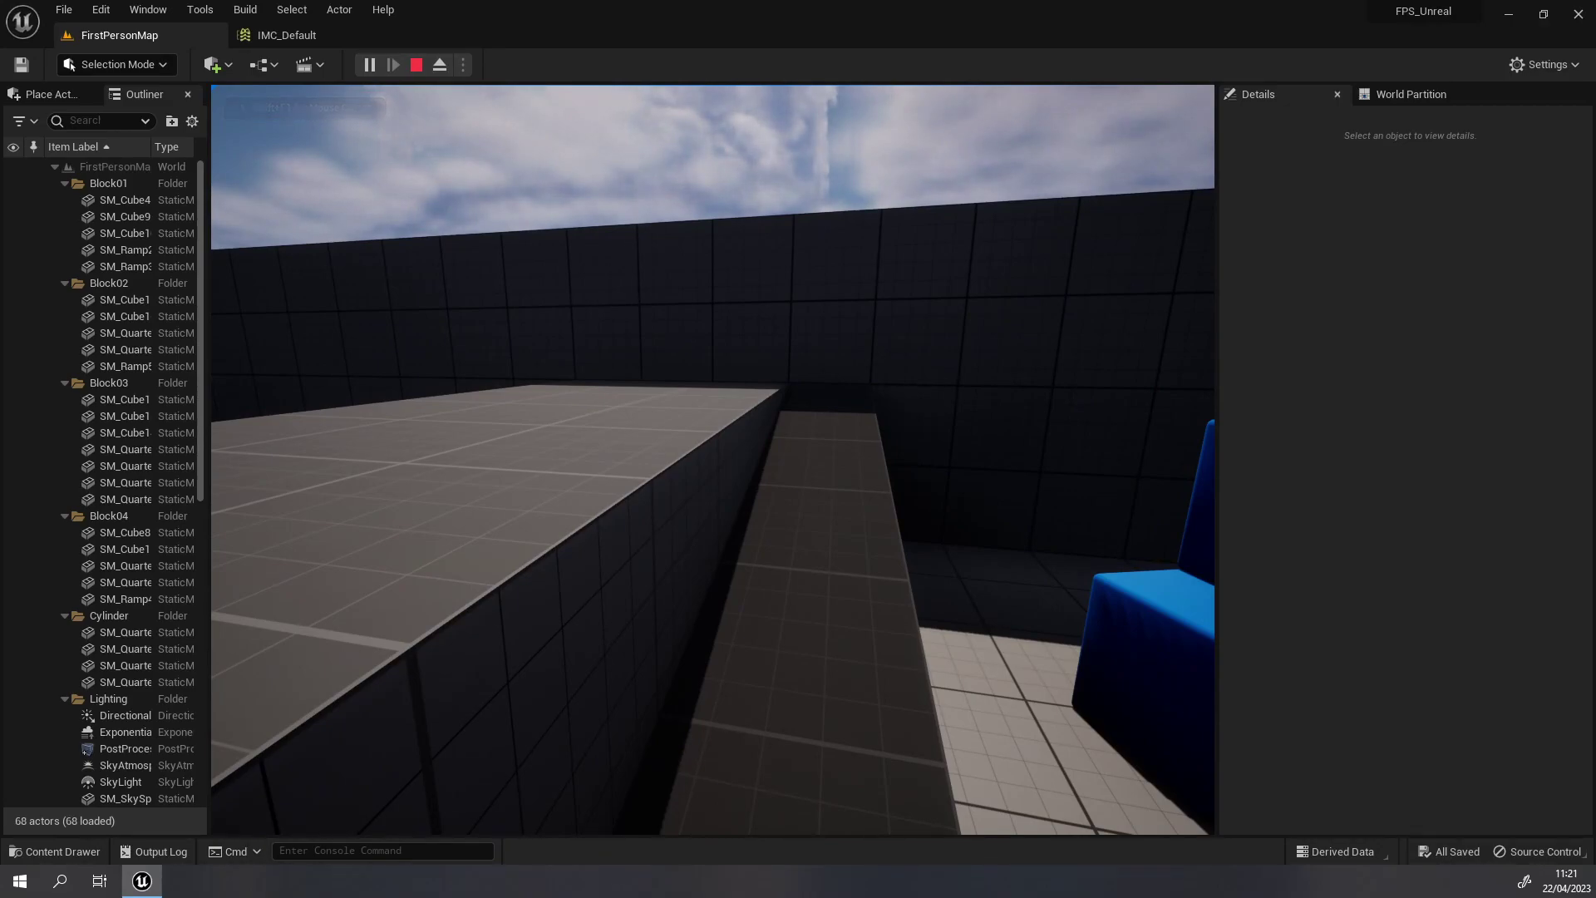
key("Escape")
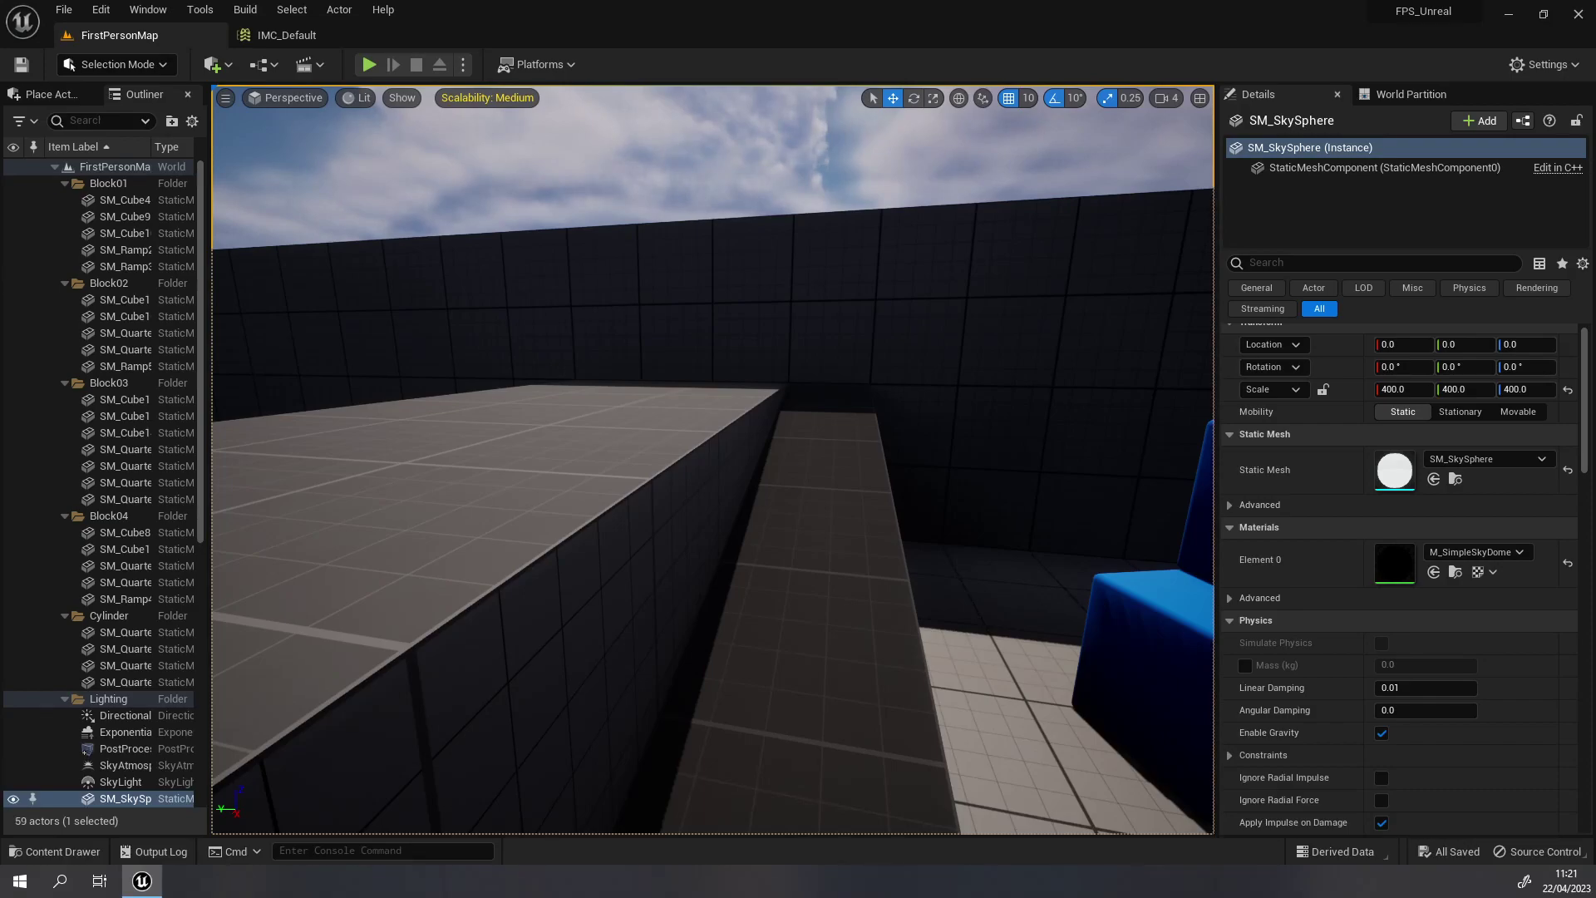
mouse_move(475, 474)
right_mouse_down()
mouse_move(621, 434)
mouse_move(736, 428)
mouse_move(656, 392)
right_mouse_up()
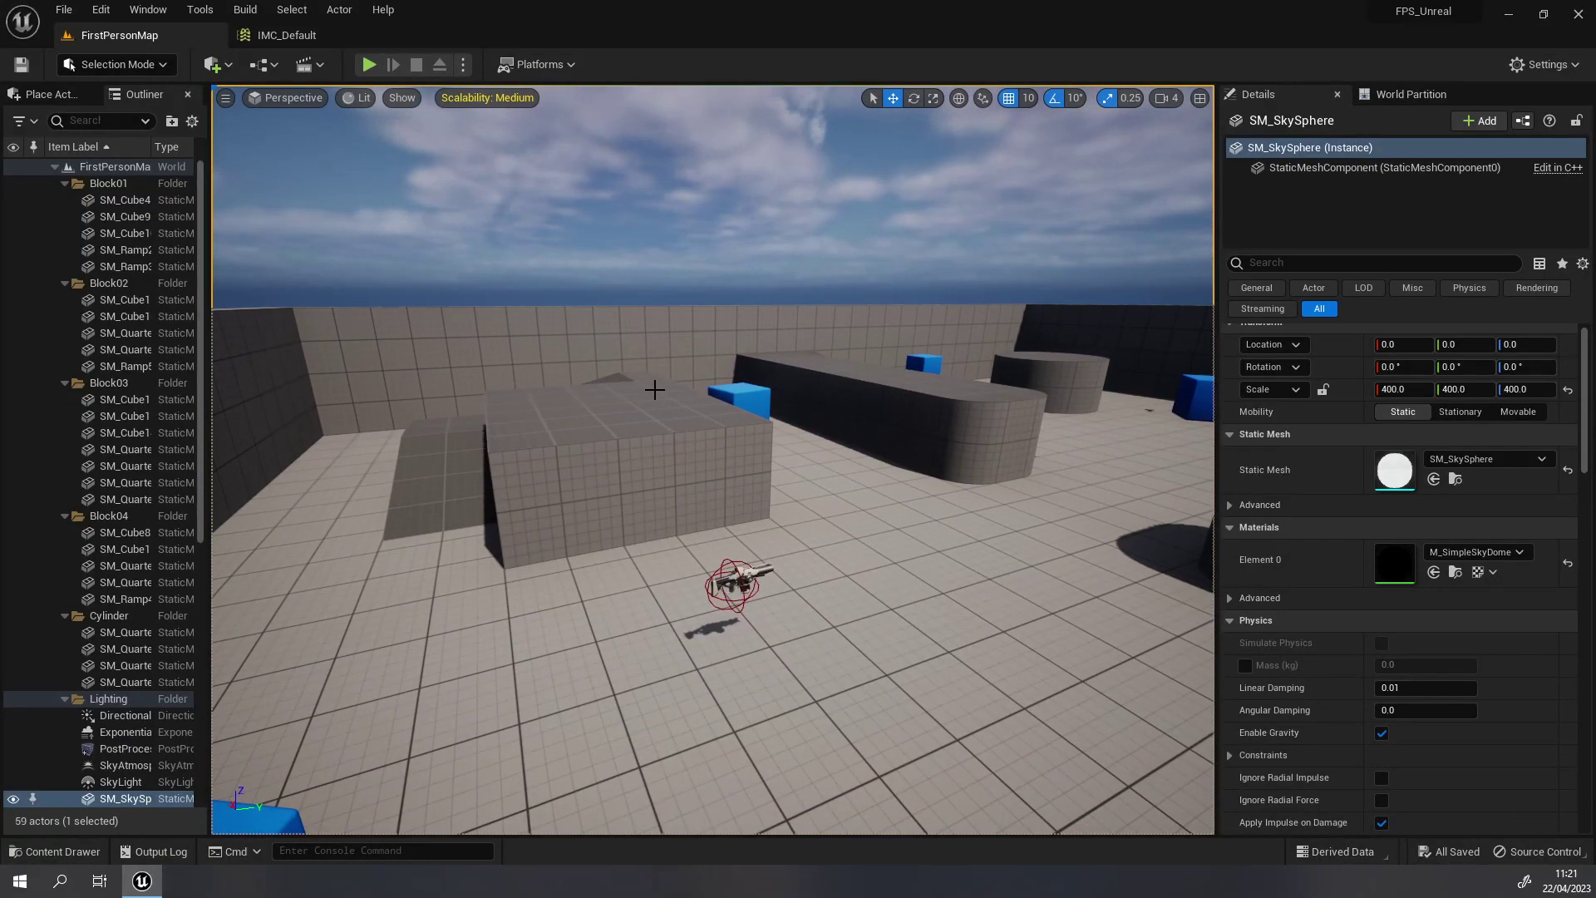
- Create a new folder named Projet inside Content
left_click(35, 855)
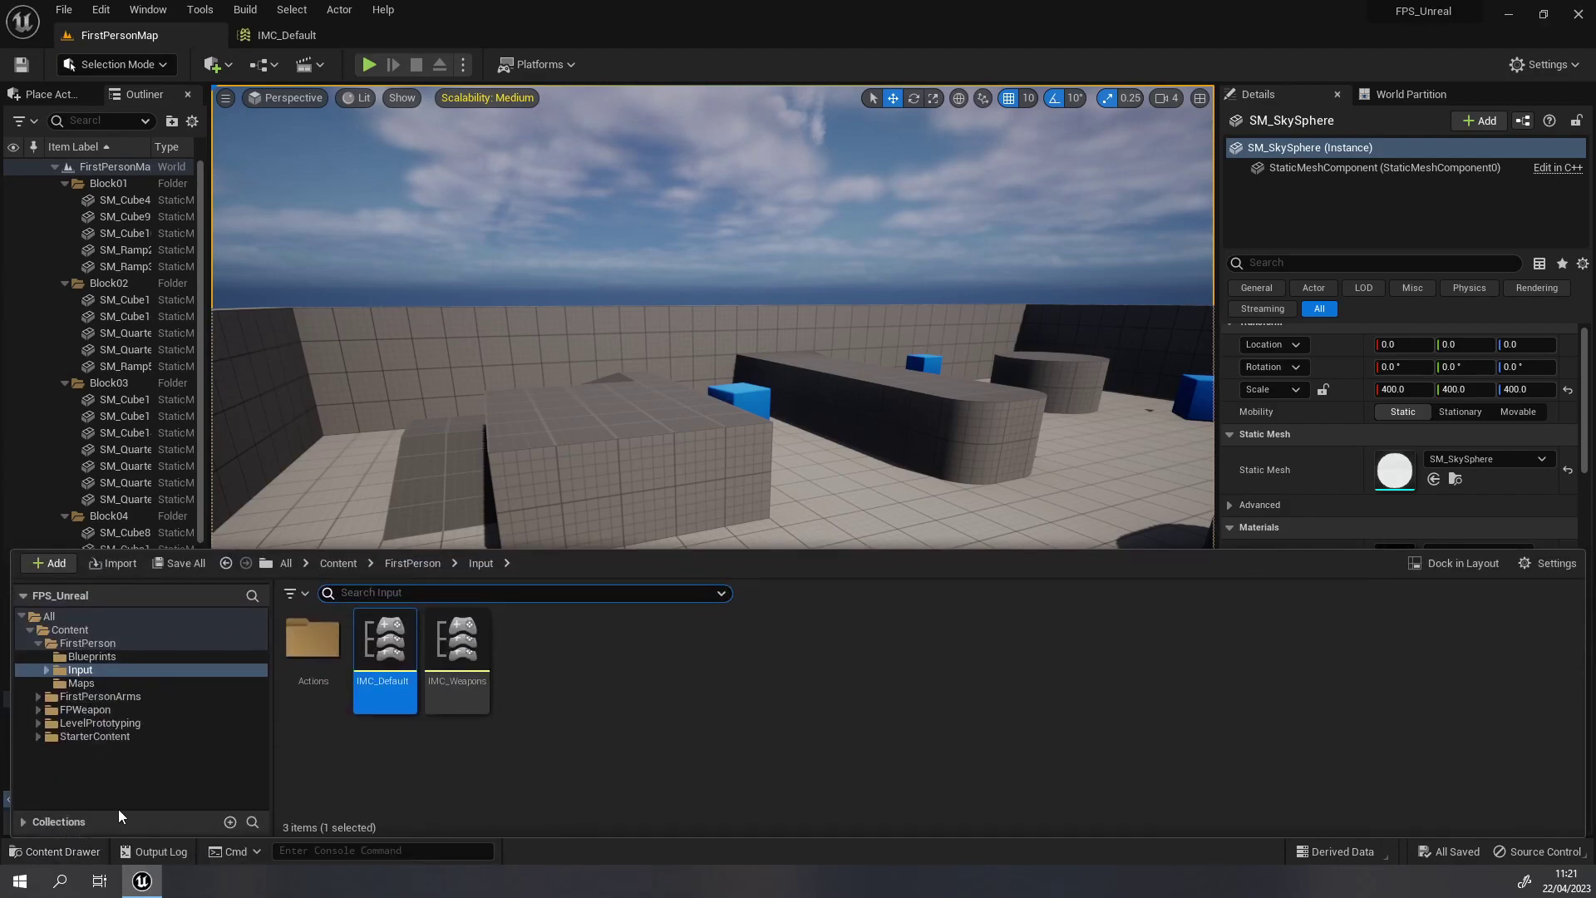
left_click(39, 643)
left_click(62, 630)
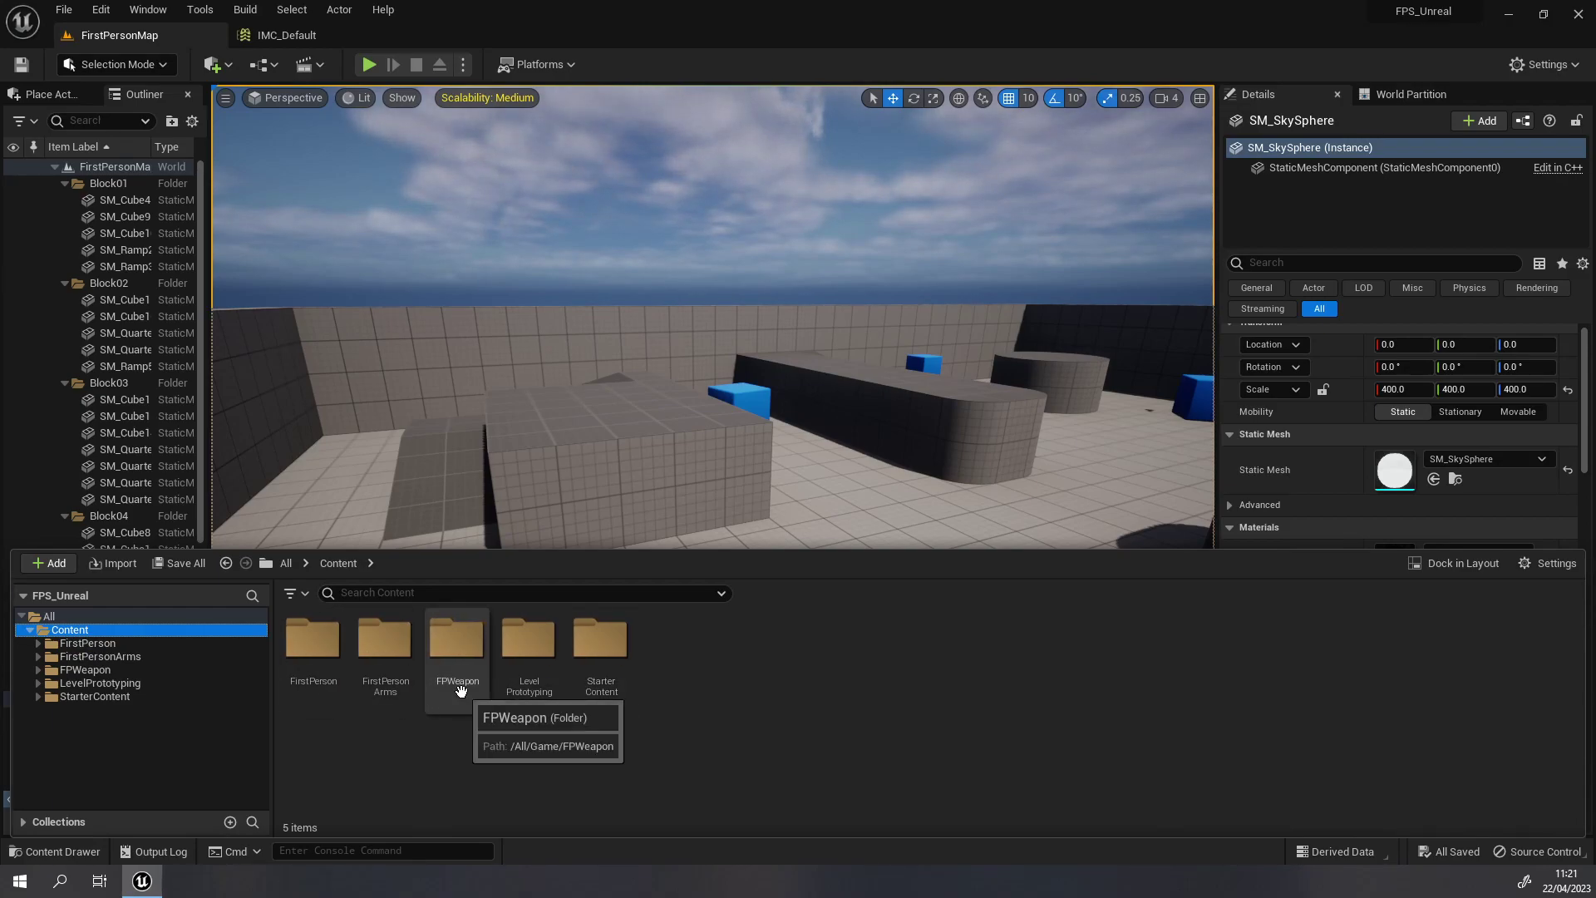
right_click(352, 740)
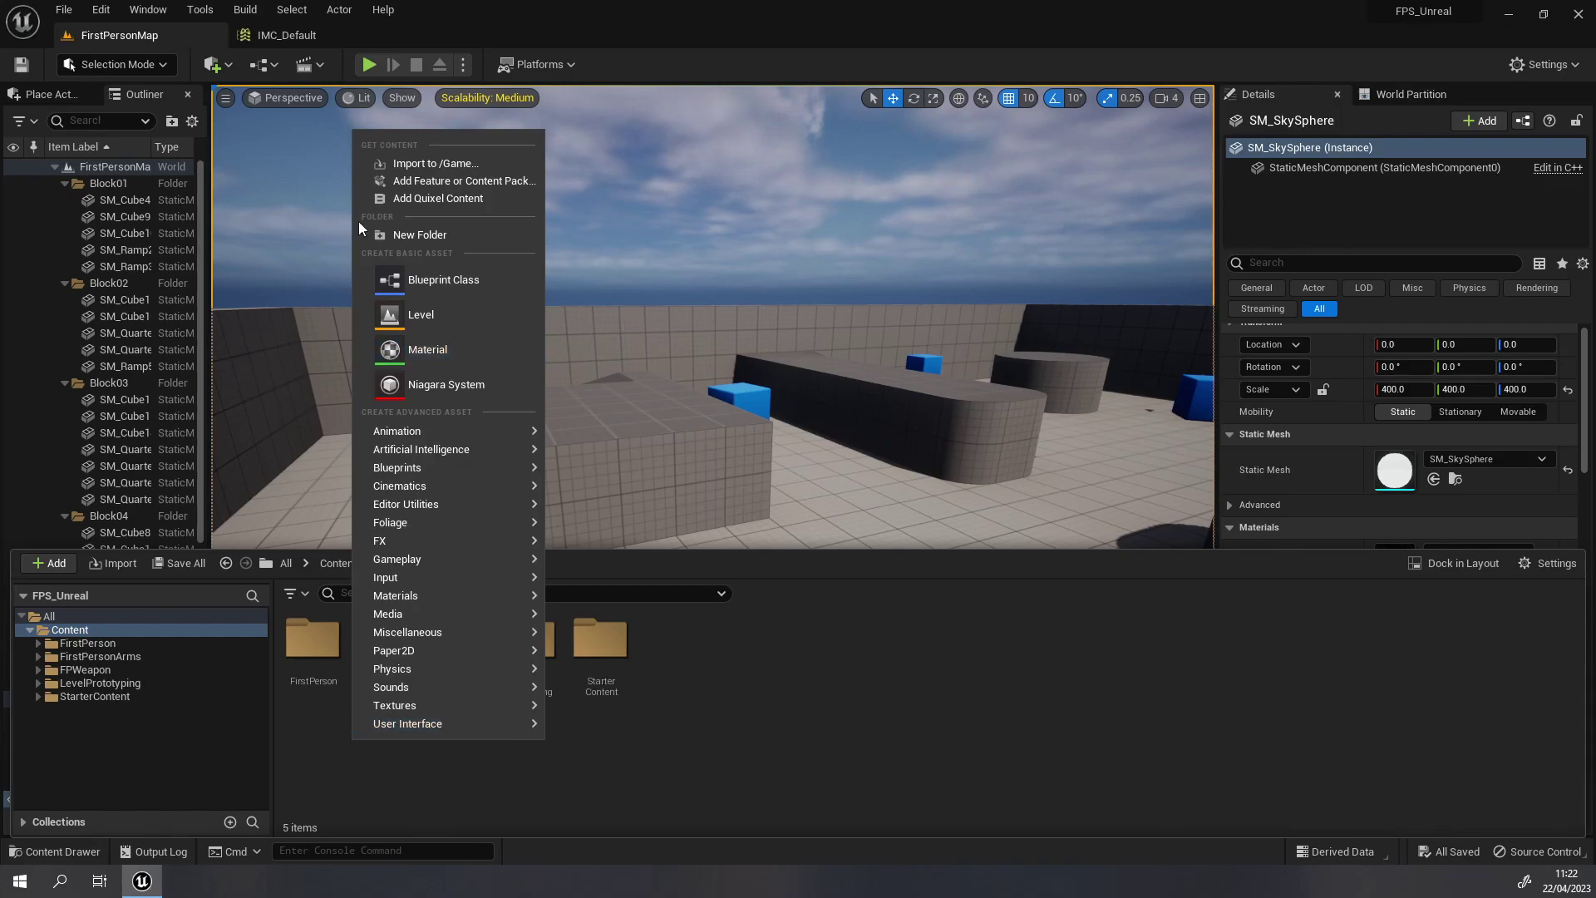
left_click(427, 236)
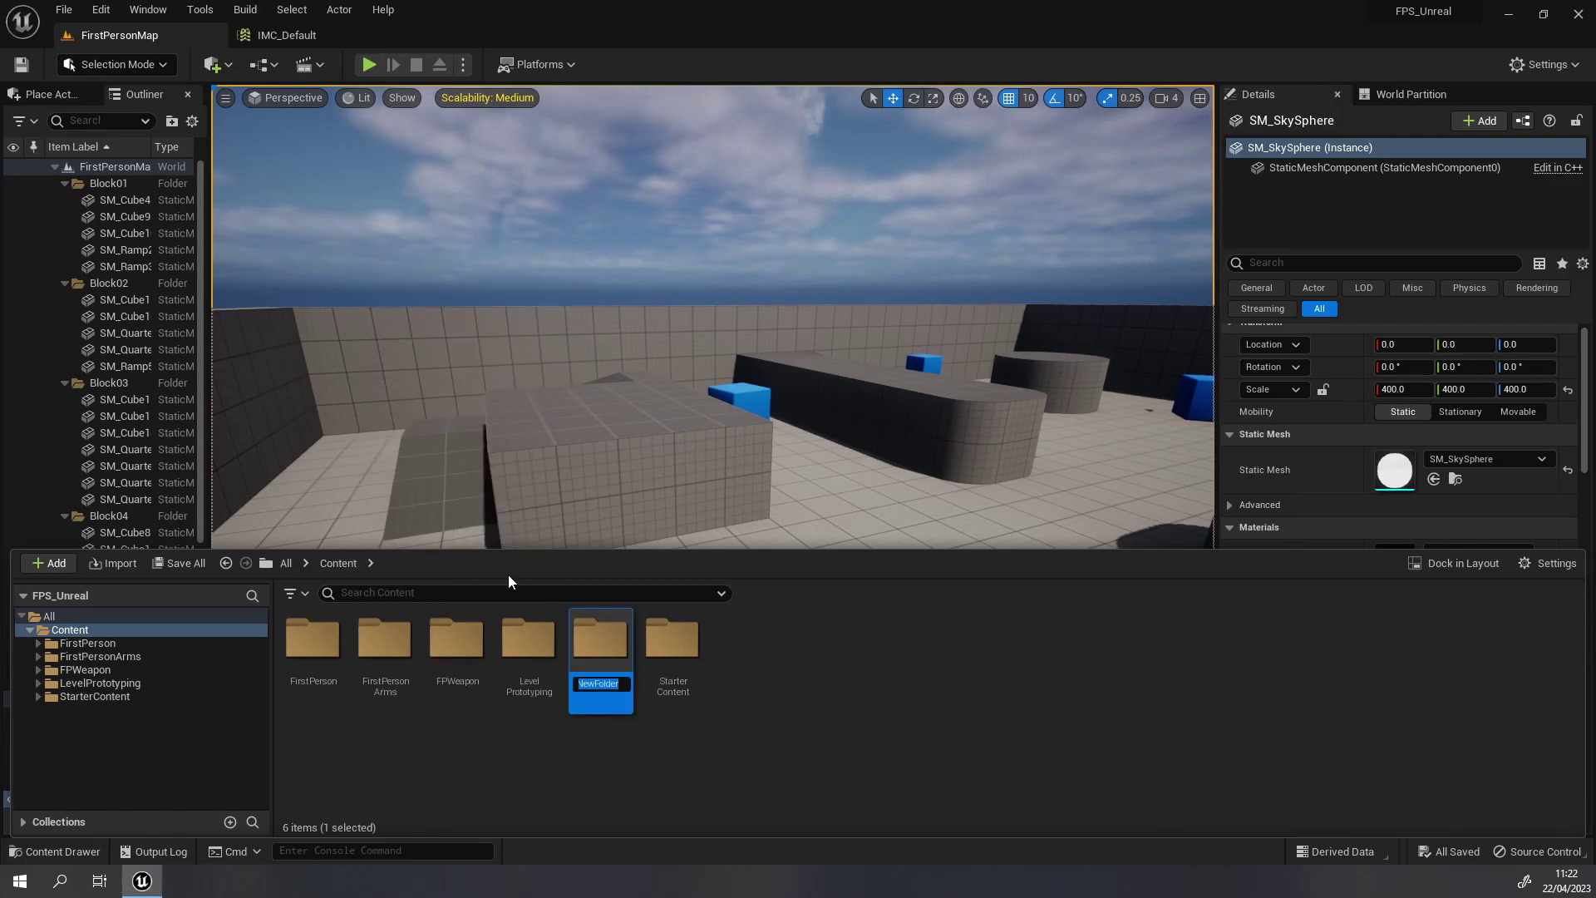
type("Projet")
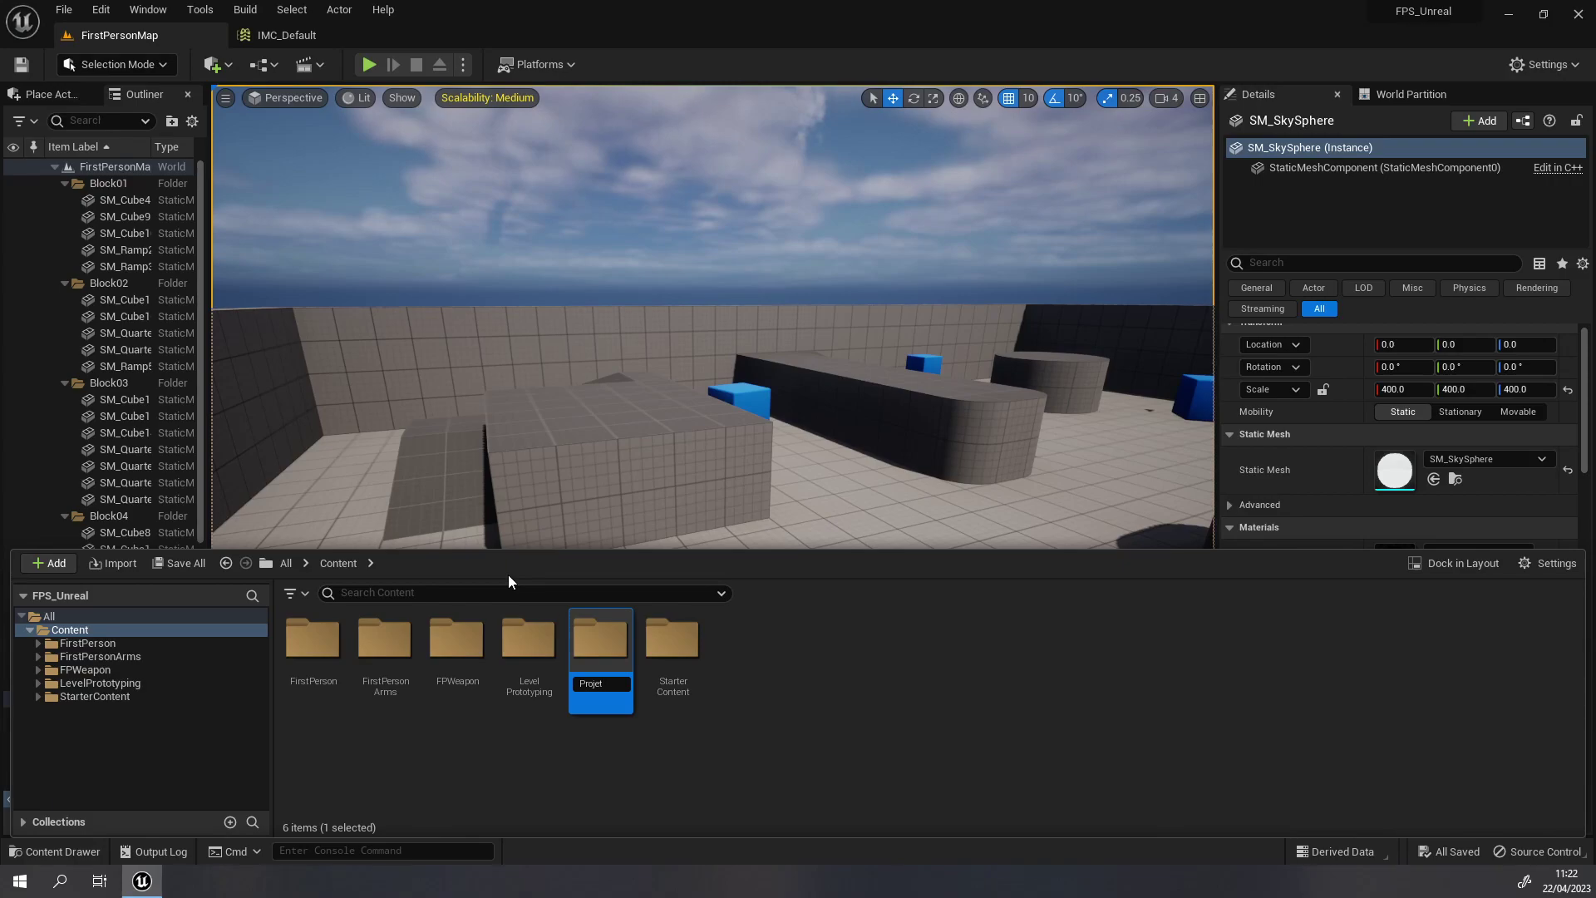
key("Return")
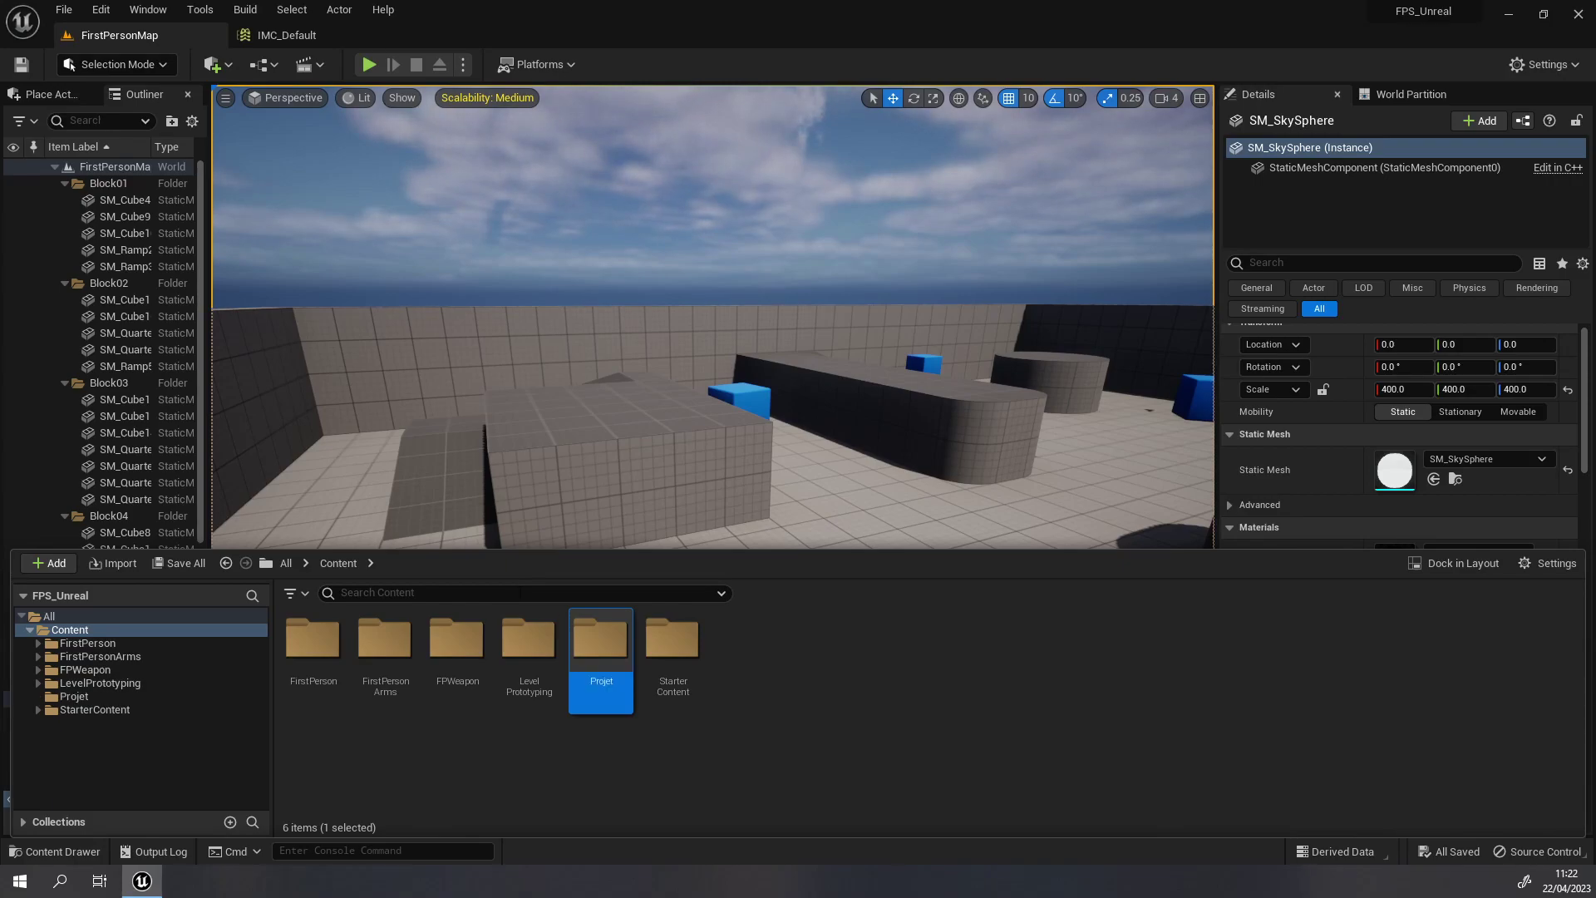
- Inside Projet, add two subfolders named LVL and Blueprints
double_click(611, 656)
right_click(372, 646)
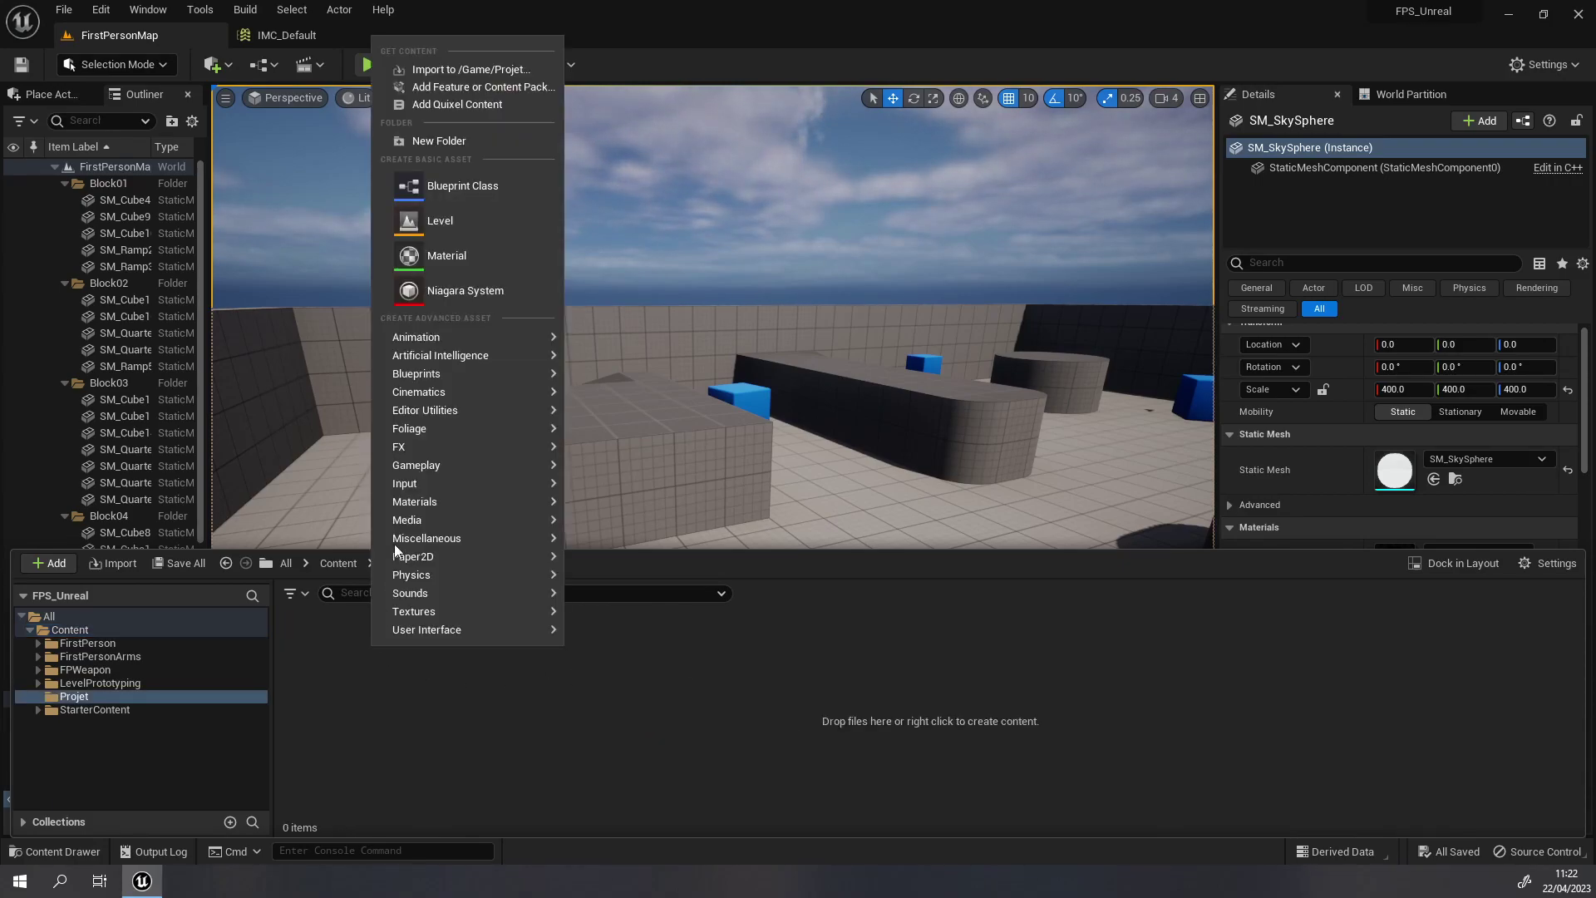
left_click(426, 147)
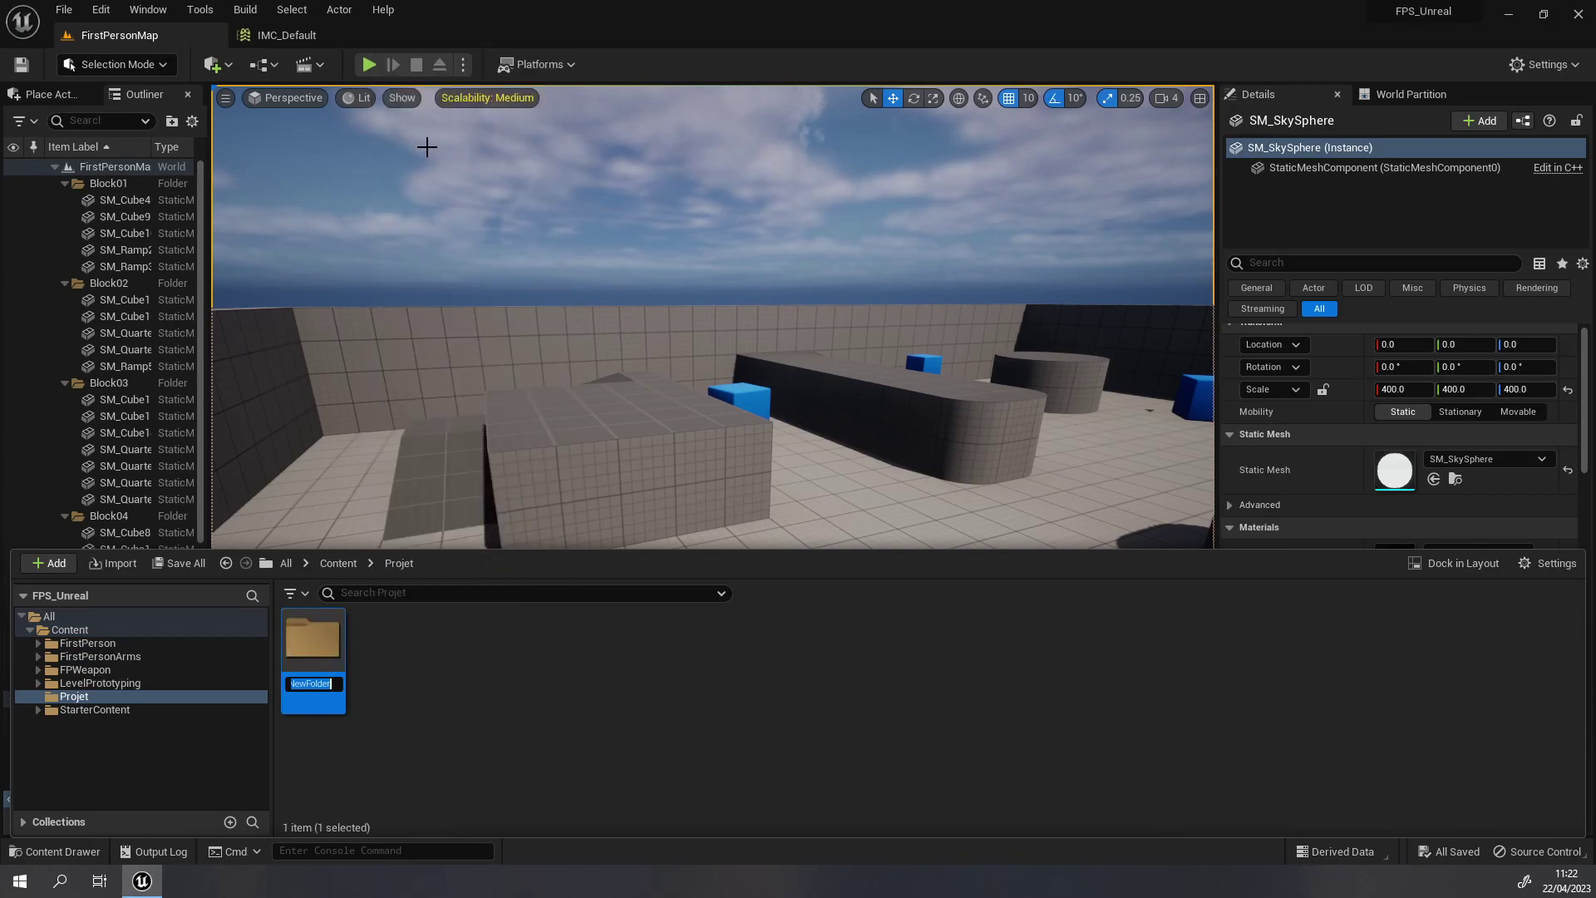
type("LVL")
key("Return")
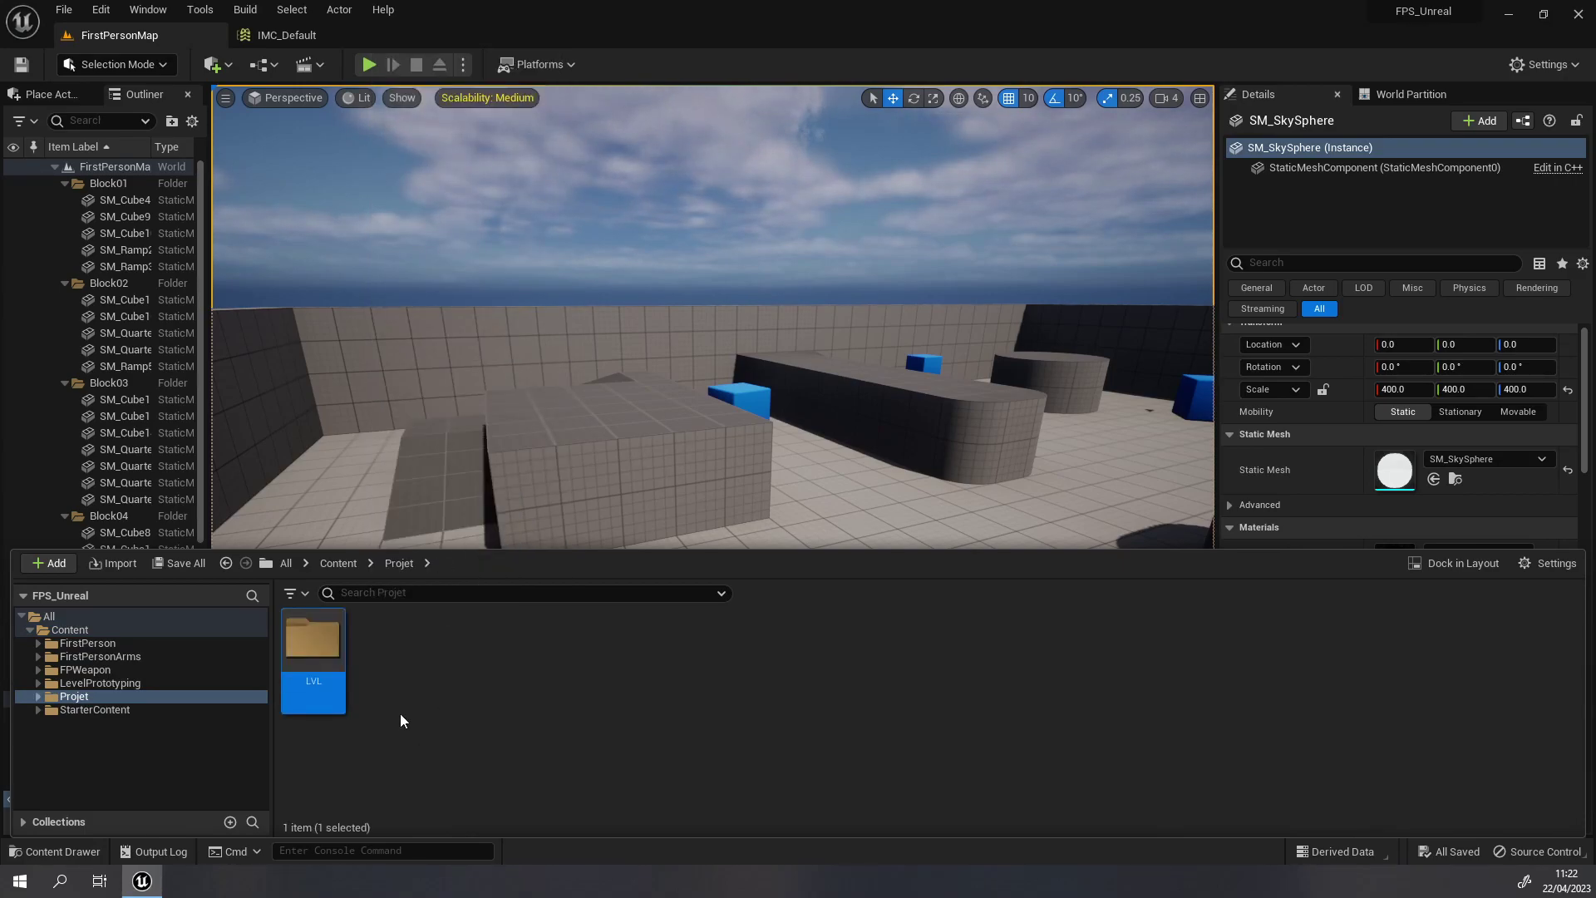
right_click(401, 713)
left_click(440, 208)
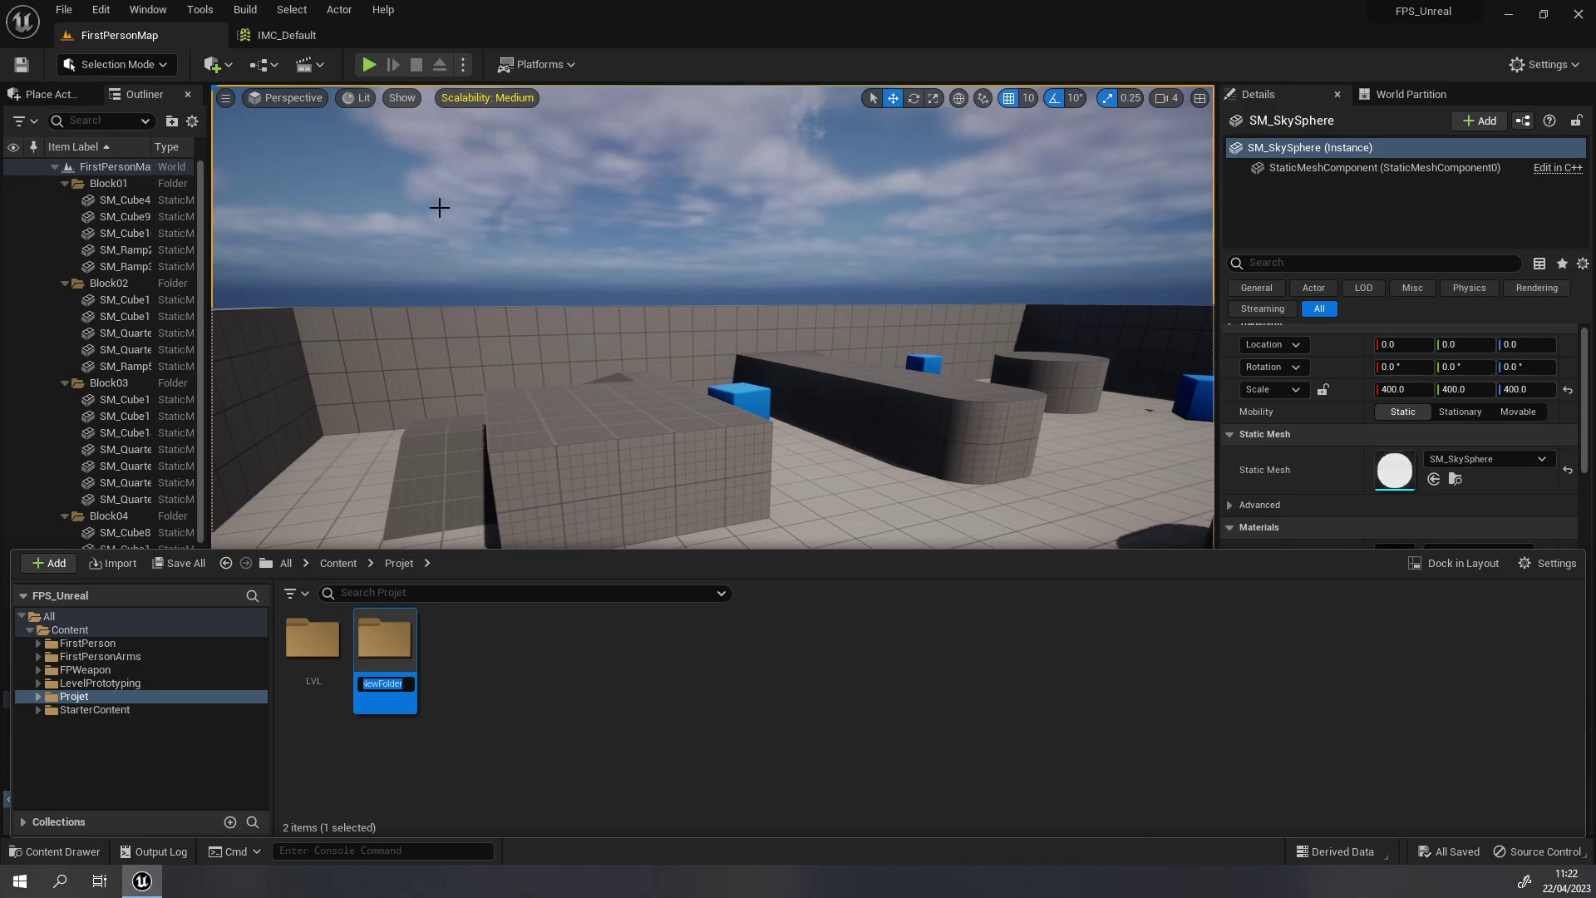
type("Blueprints")
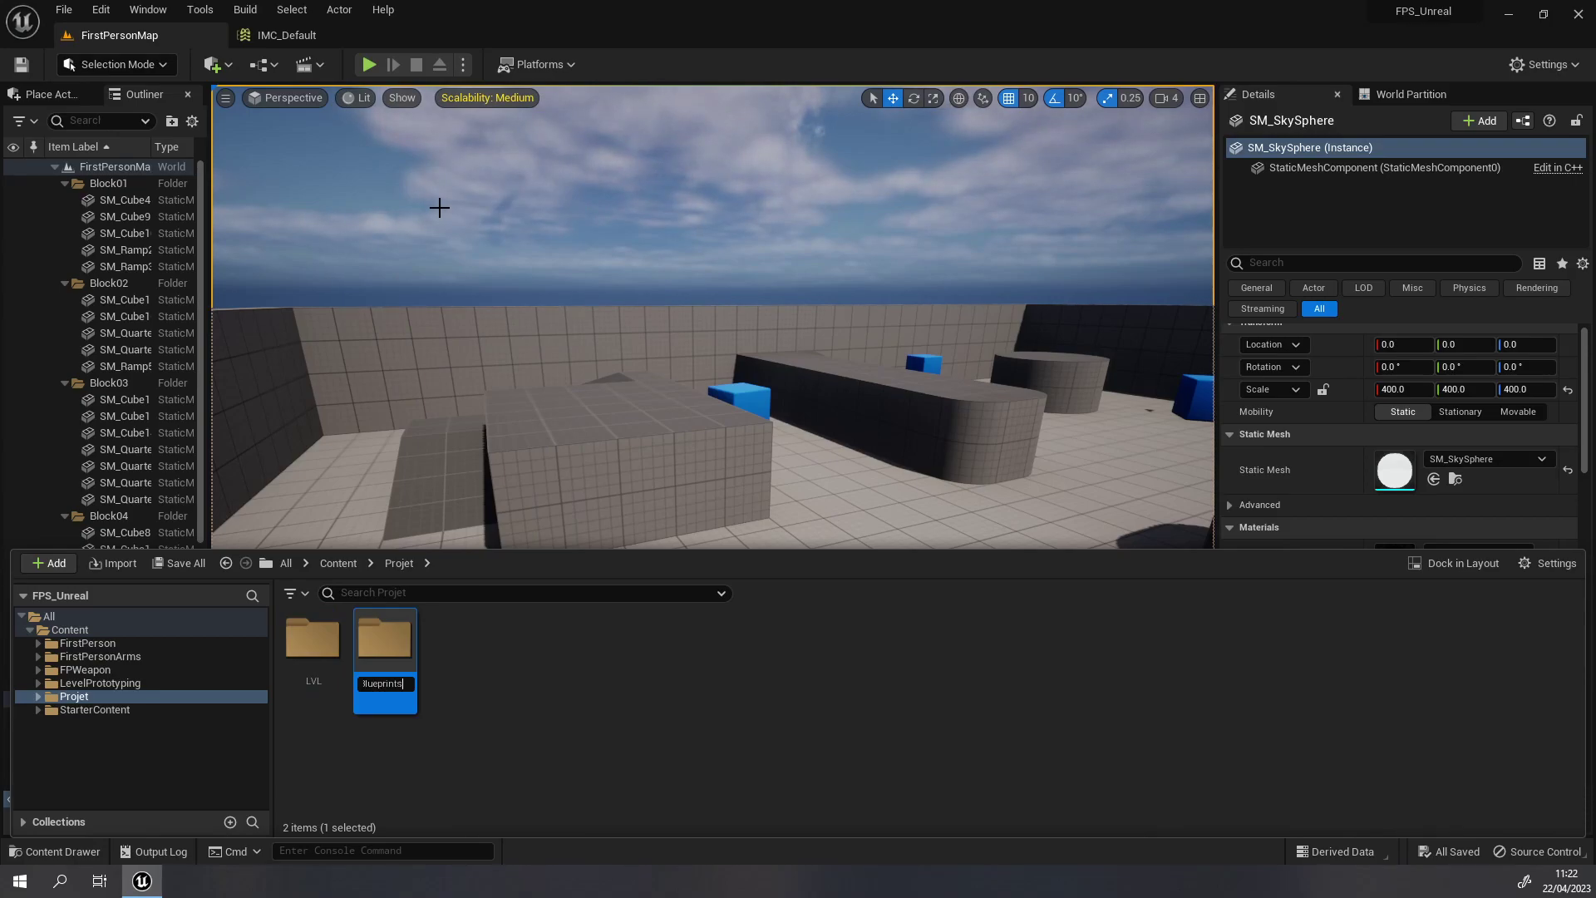
key("Return")
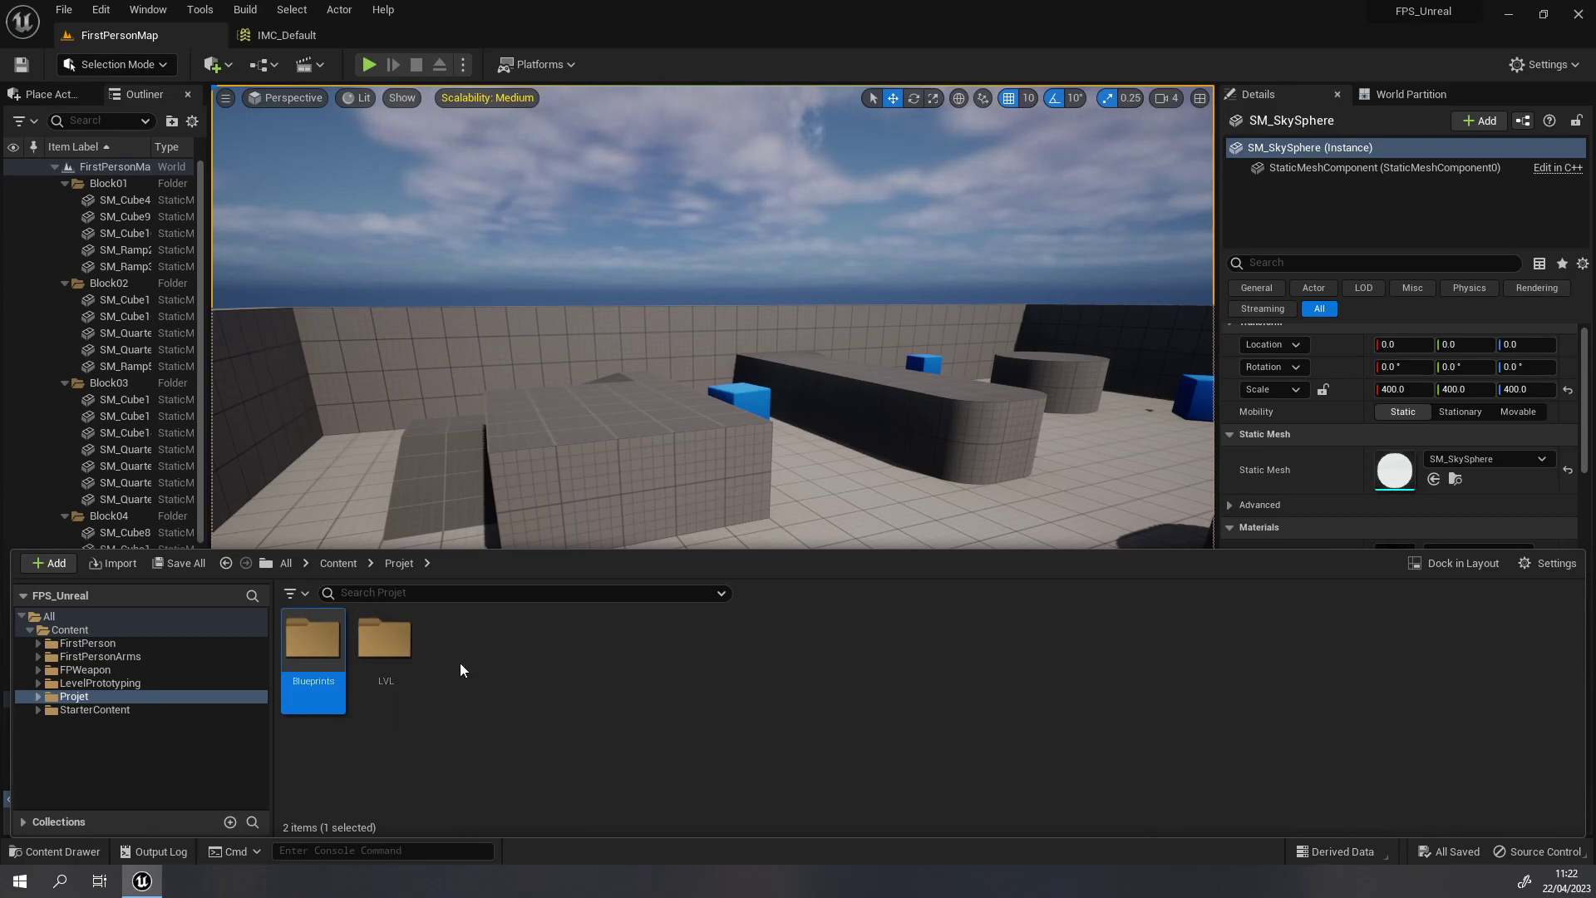
left_click(460, 662)
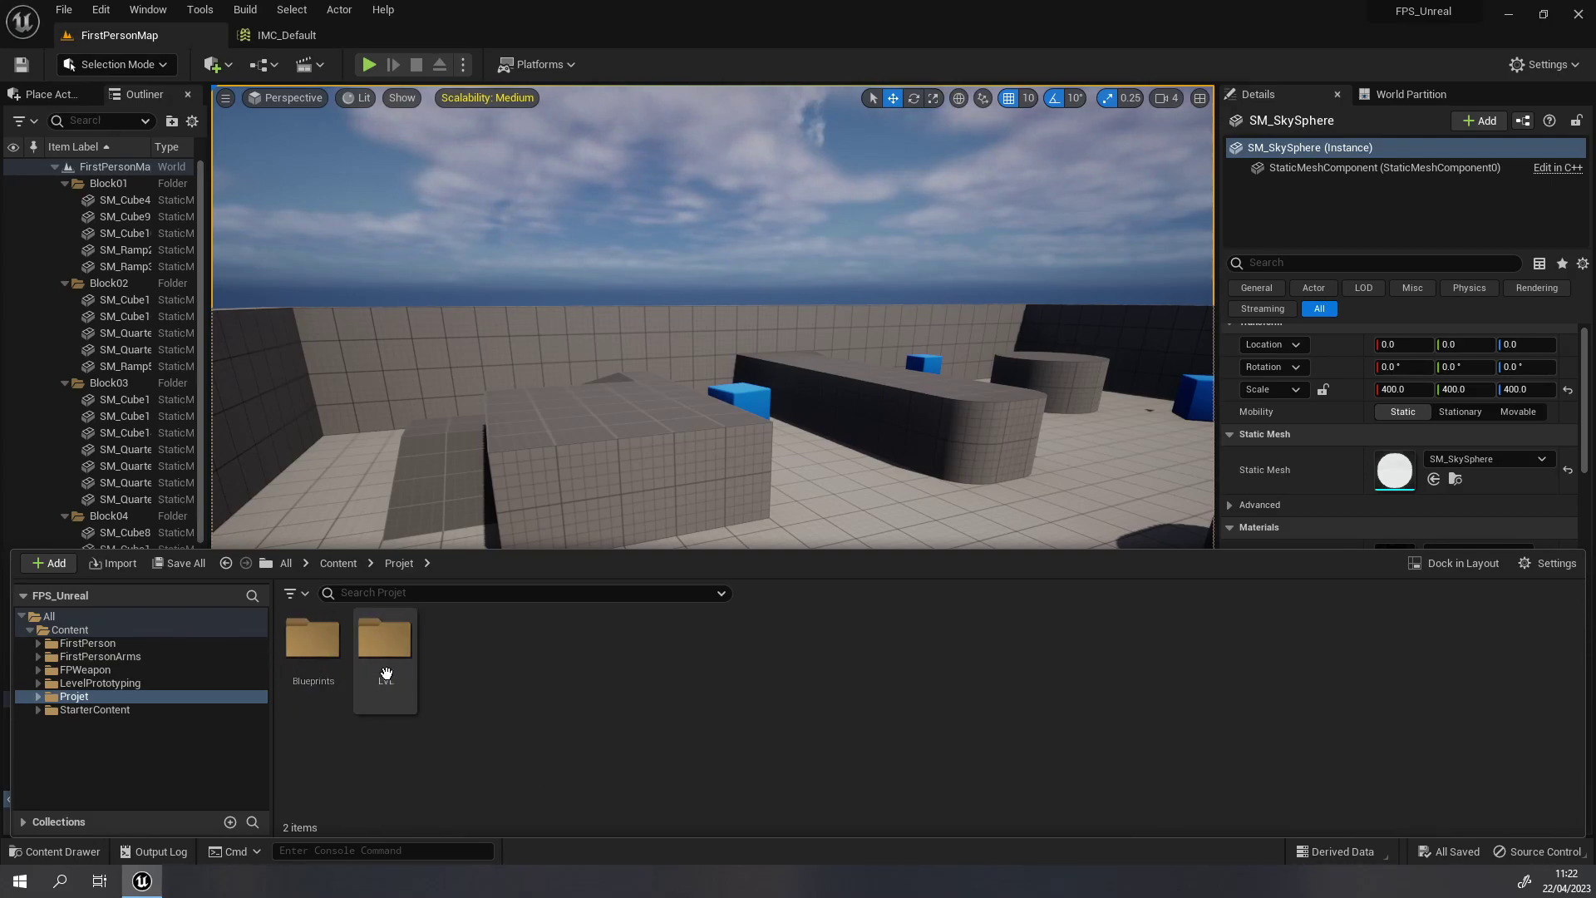
- Tilt and zoom the viewport to look over the arena
right_click_drag(510, 345, 510, 432)
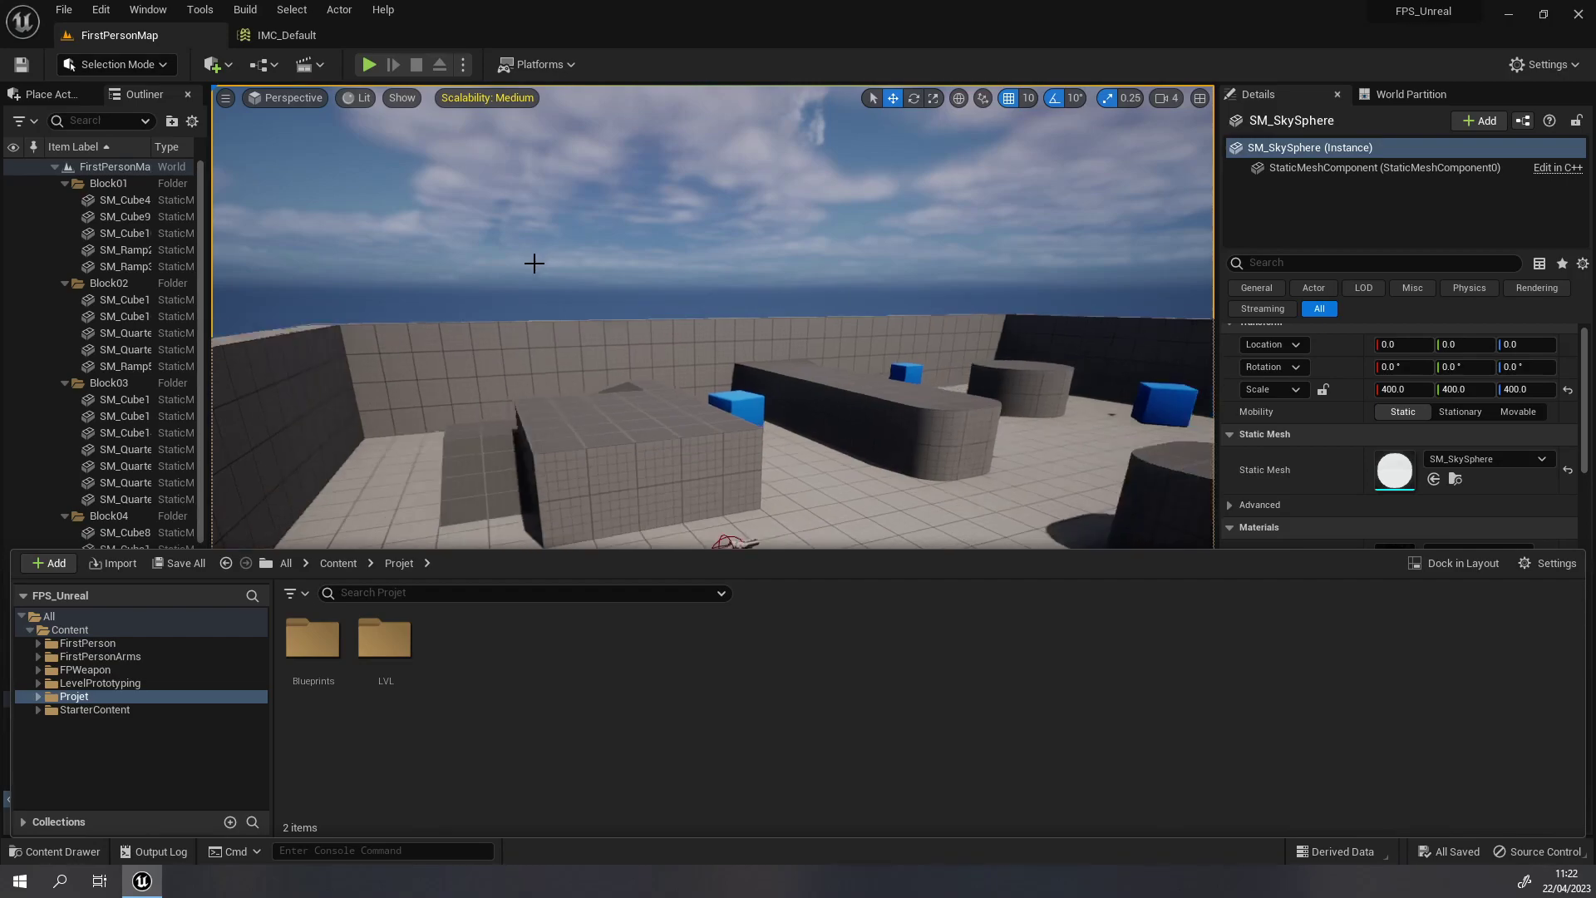
right_click_drag(509, 345, 504, 339)
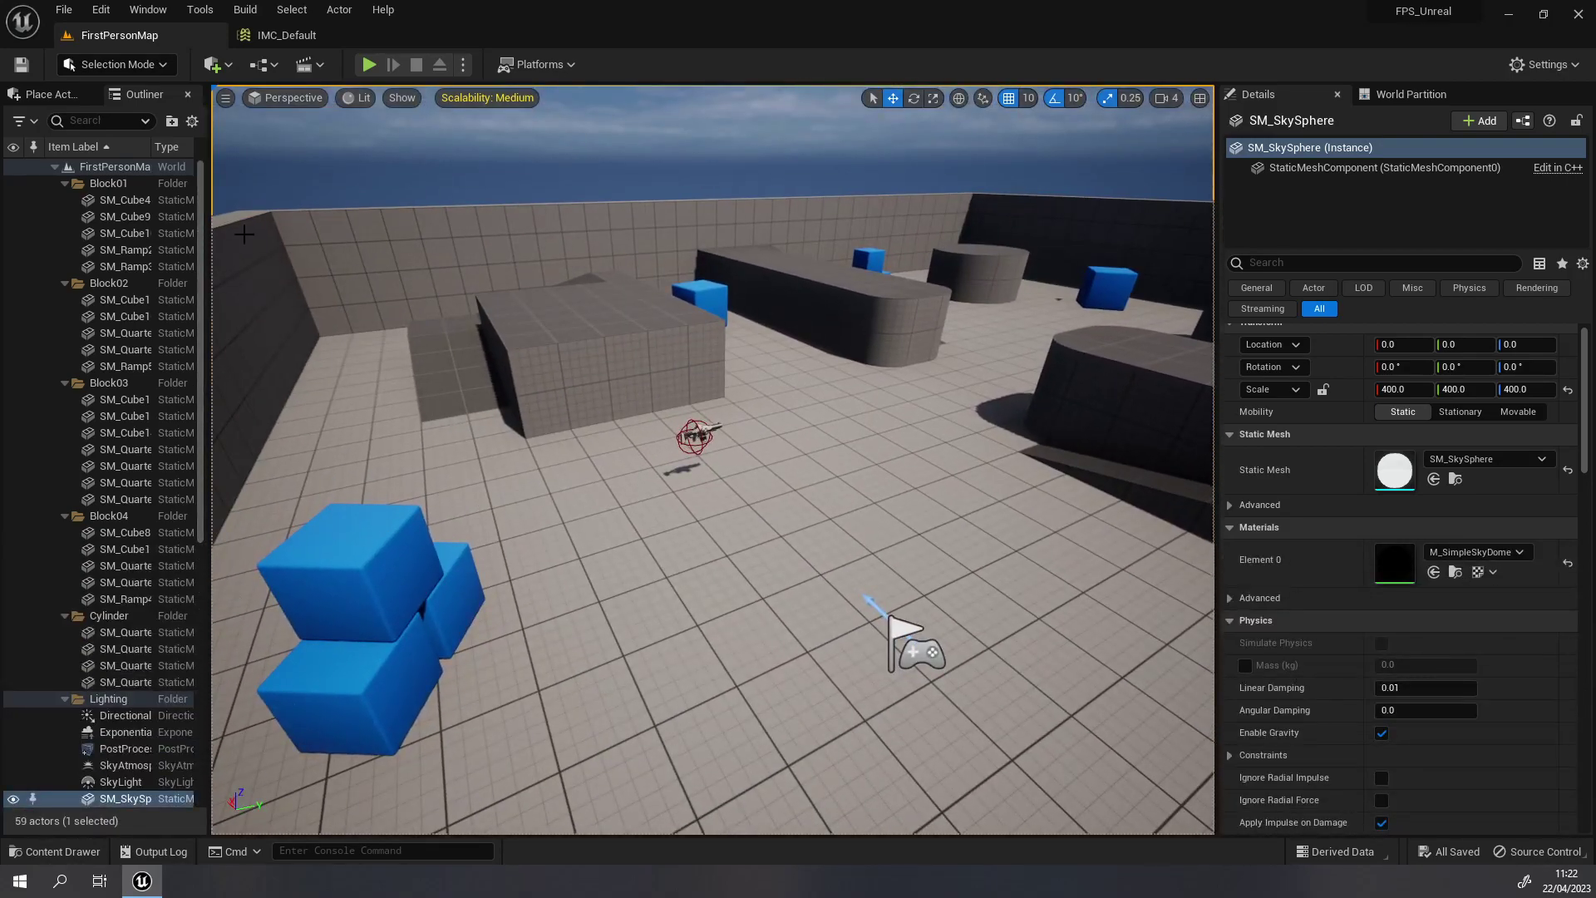
scroll(361, 302, "down", 3)
scroll(361, 302, "down", 3)
scroll(361, 301, "up", 3)
scroll(441, 315, "up", 2)
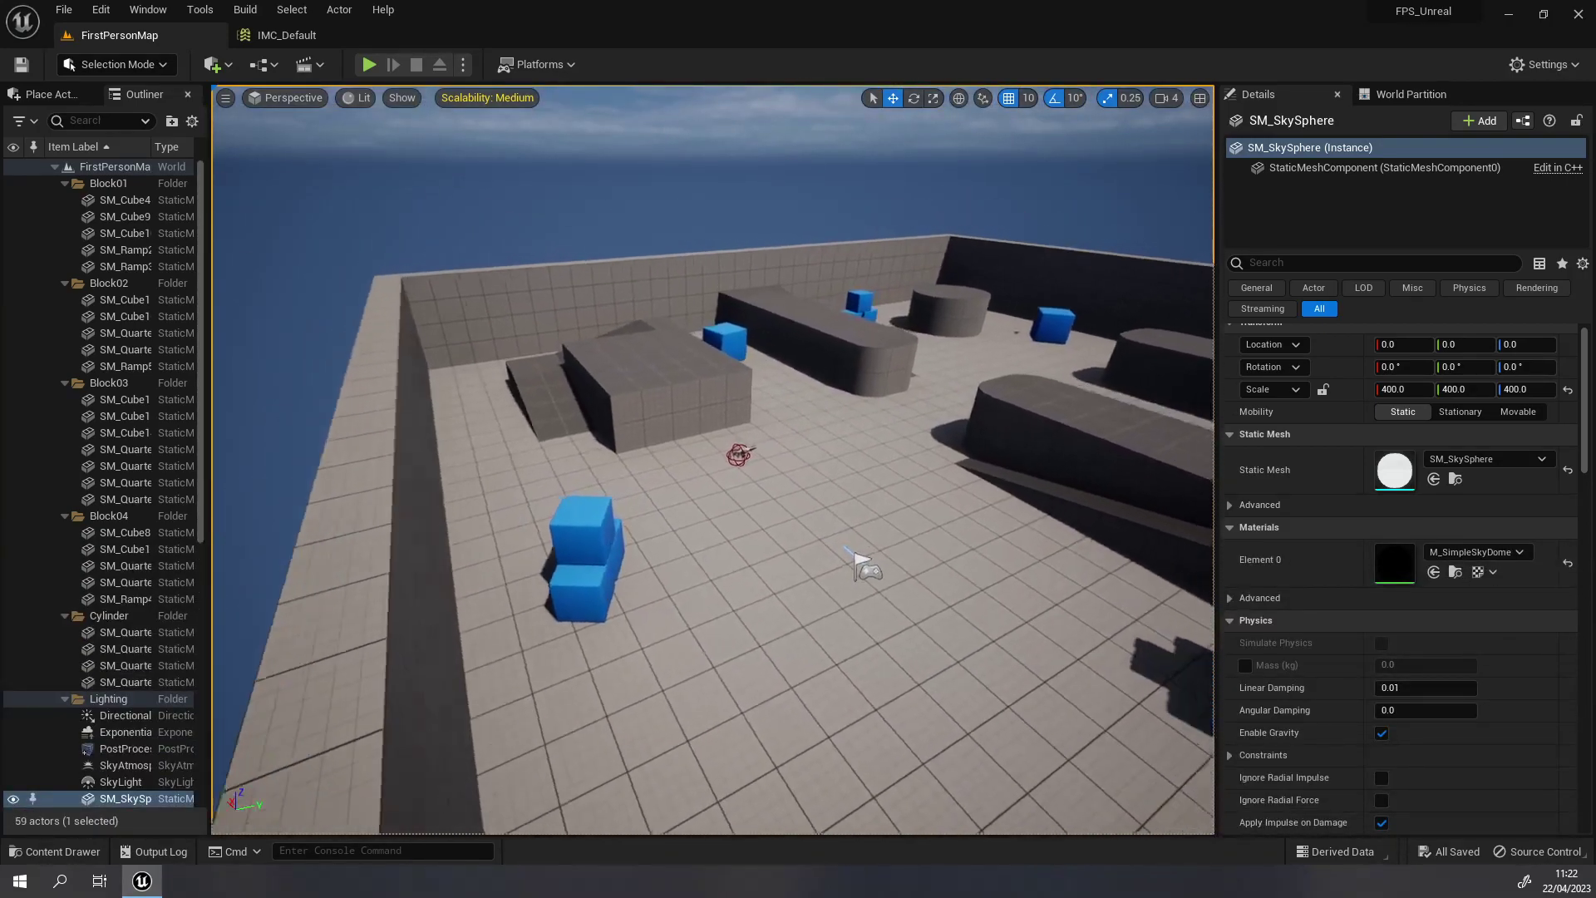
scroll(441, 316, "up", 2)
scroll(441, 315, "up", 1)
scroll(441, 315, "up", 1)
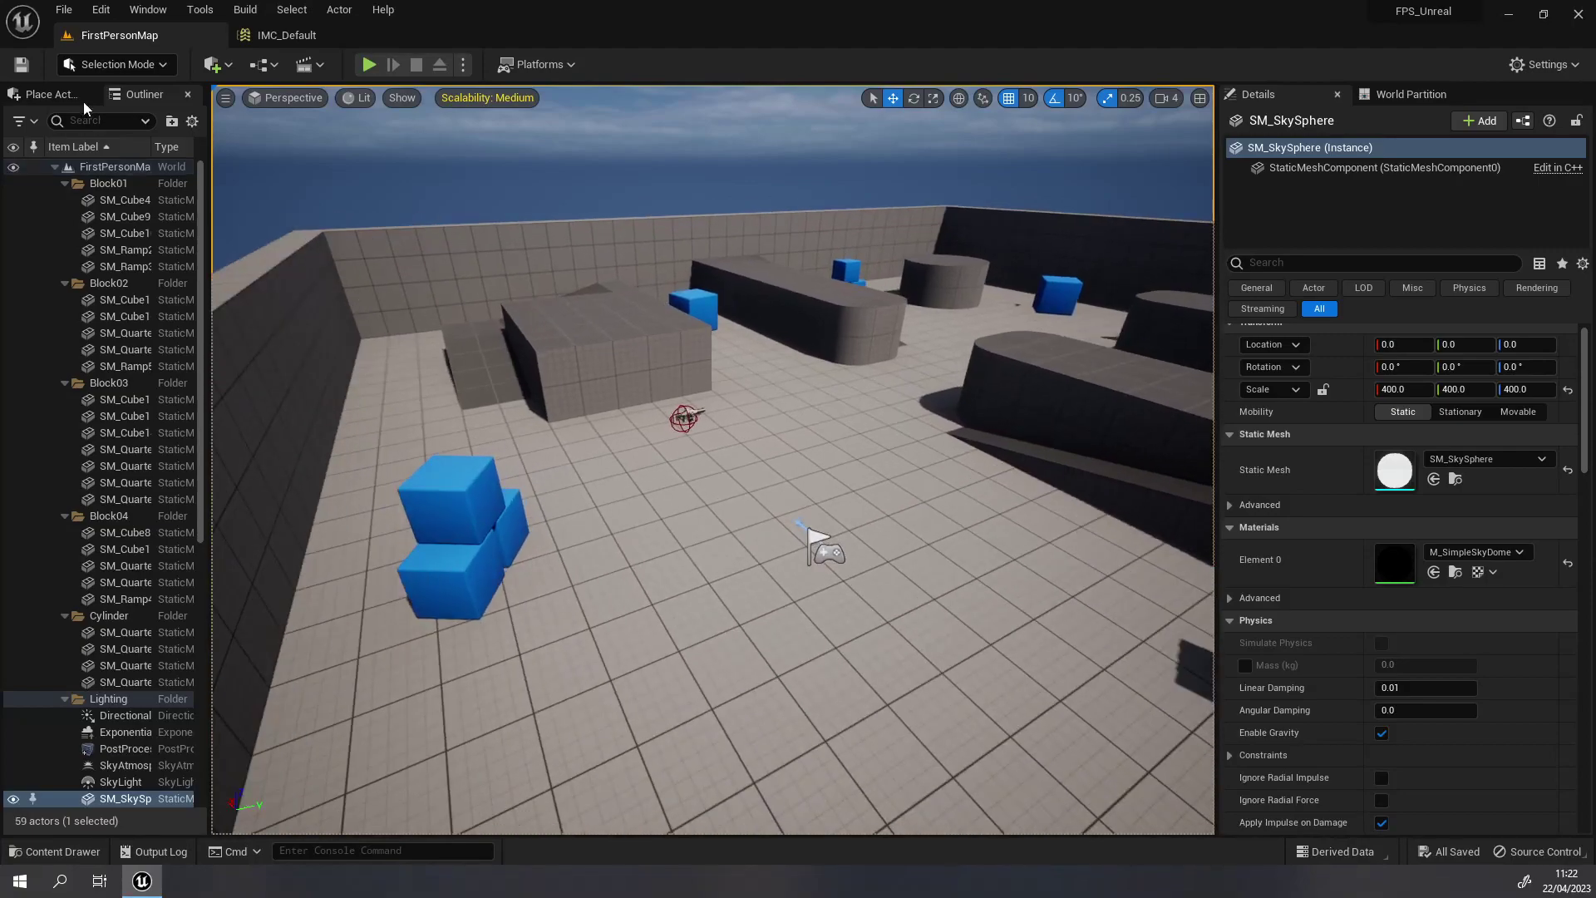
- Use Save Current Level As to store the level as LVL_Tests in Content/Projet/LVL
left_click(62, 12)
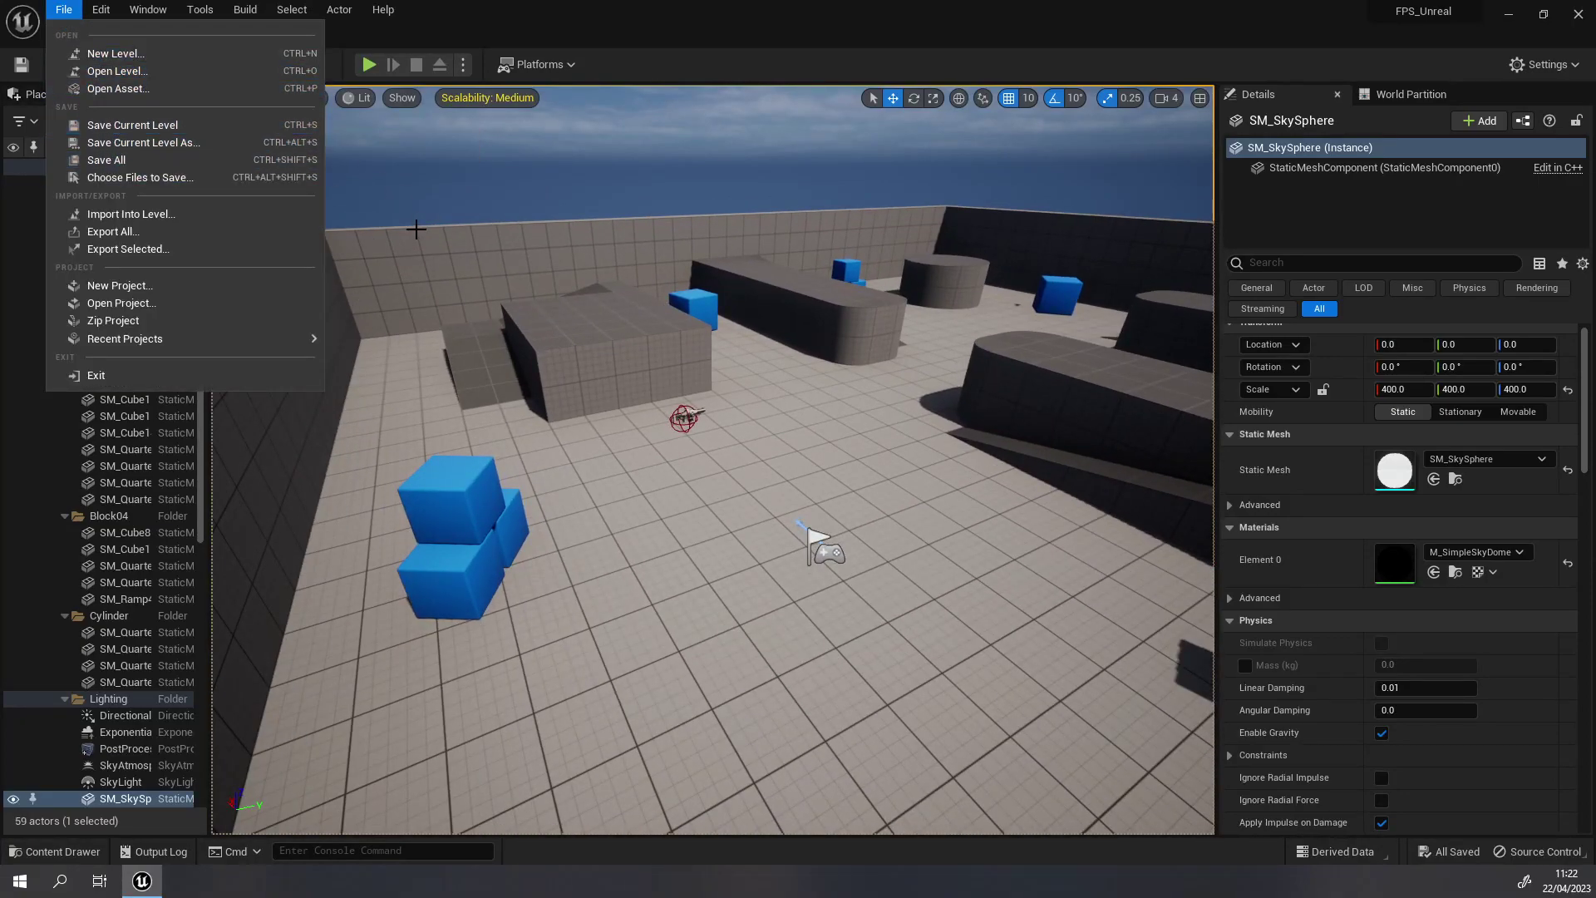
right_click_drag(417, 229, 399, 229)
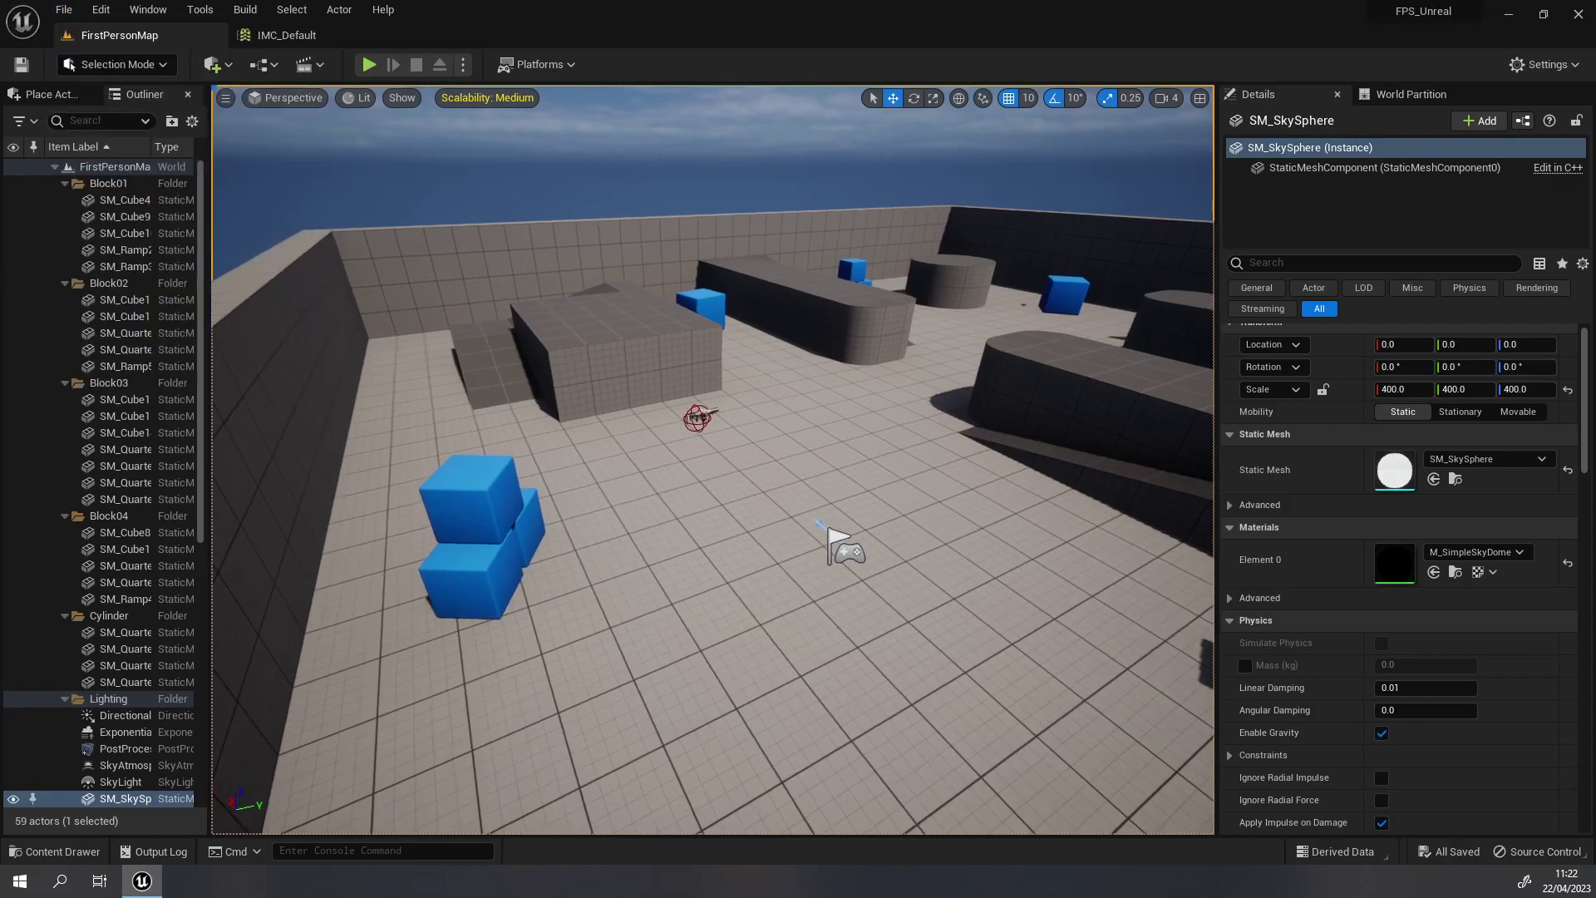
left_click(63, 10)
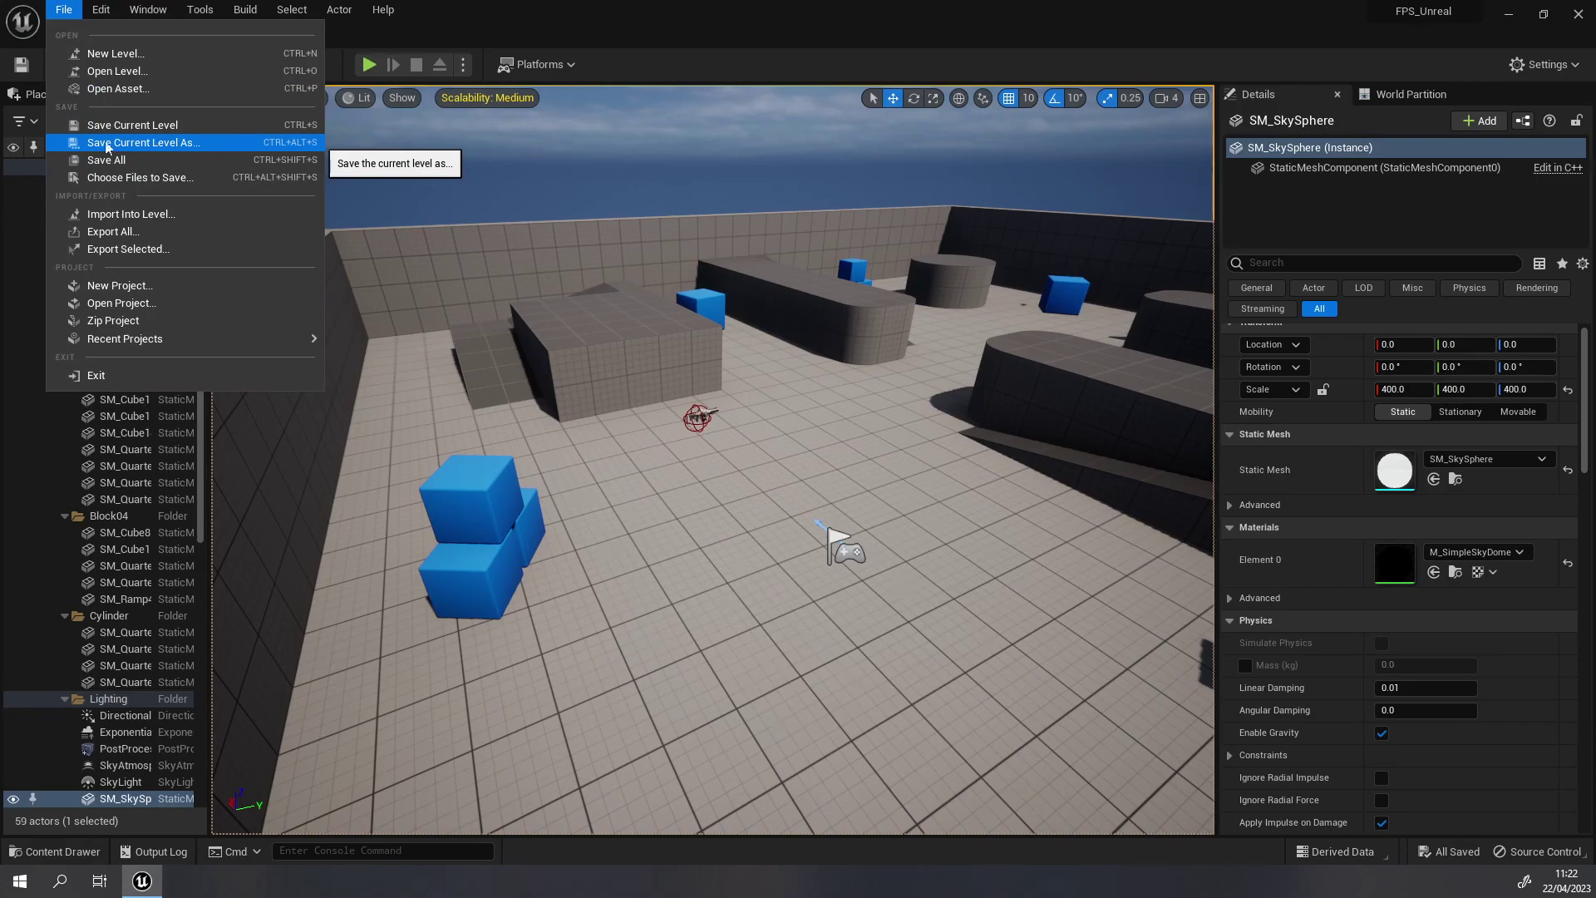
left_click(163, 142)
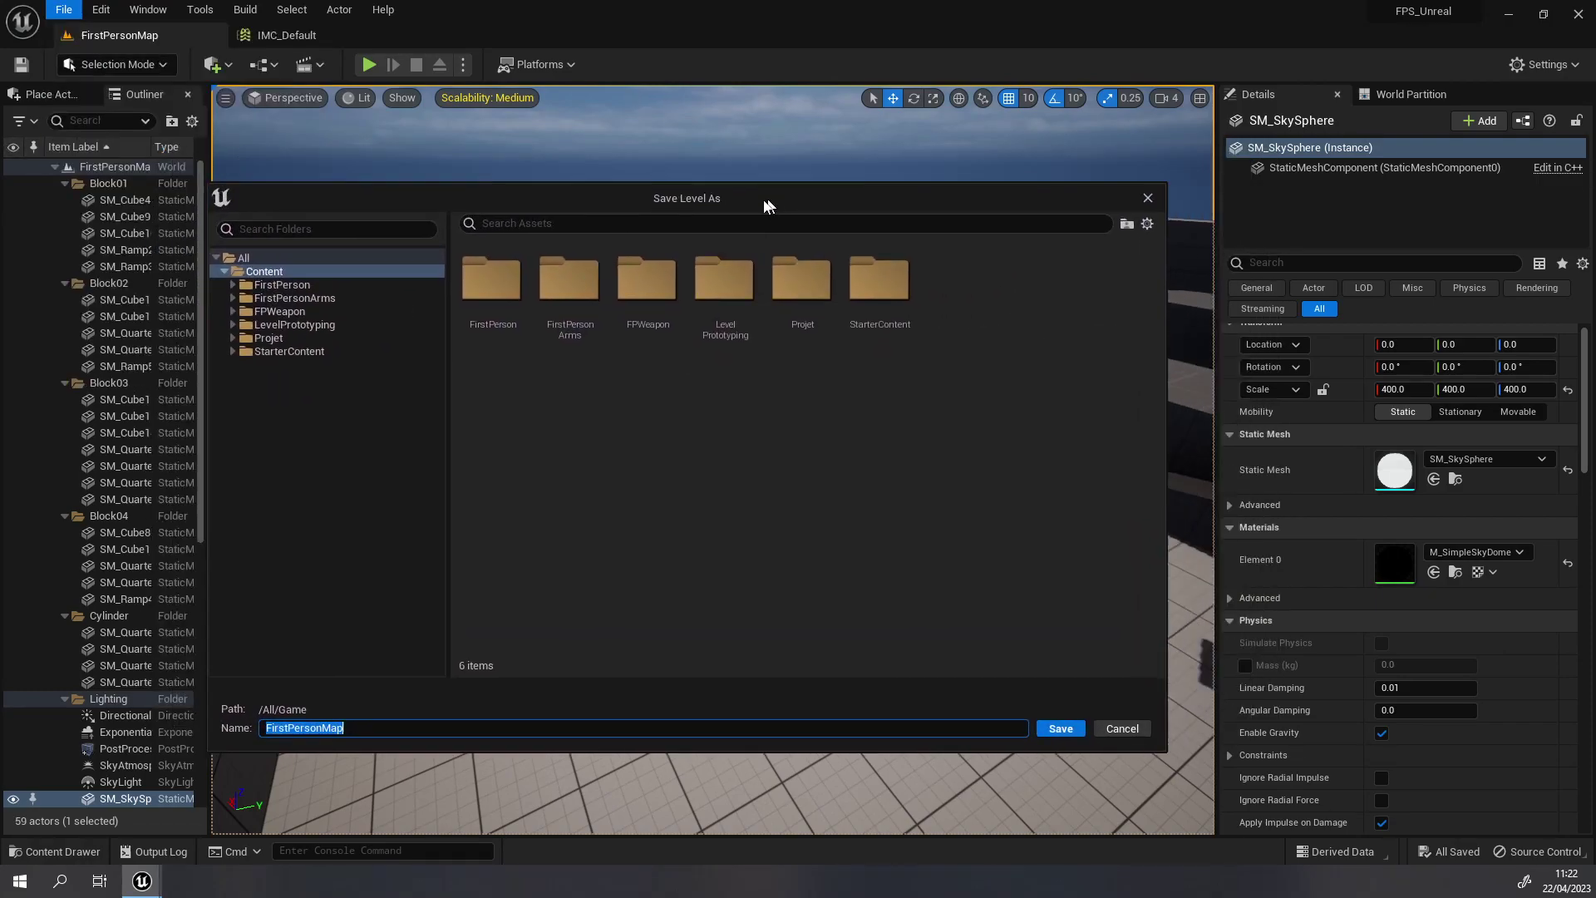
left_click_drag(883, 166, 828, 158)
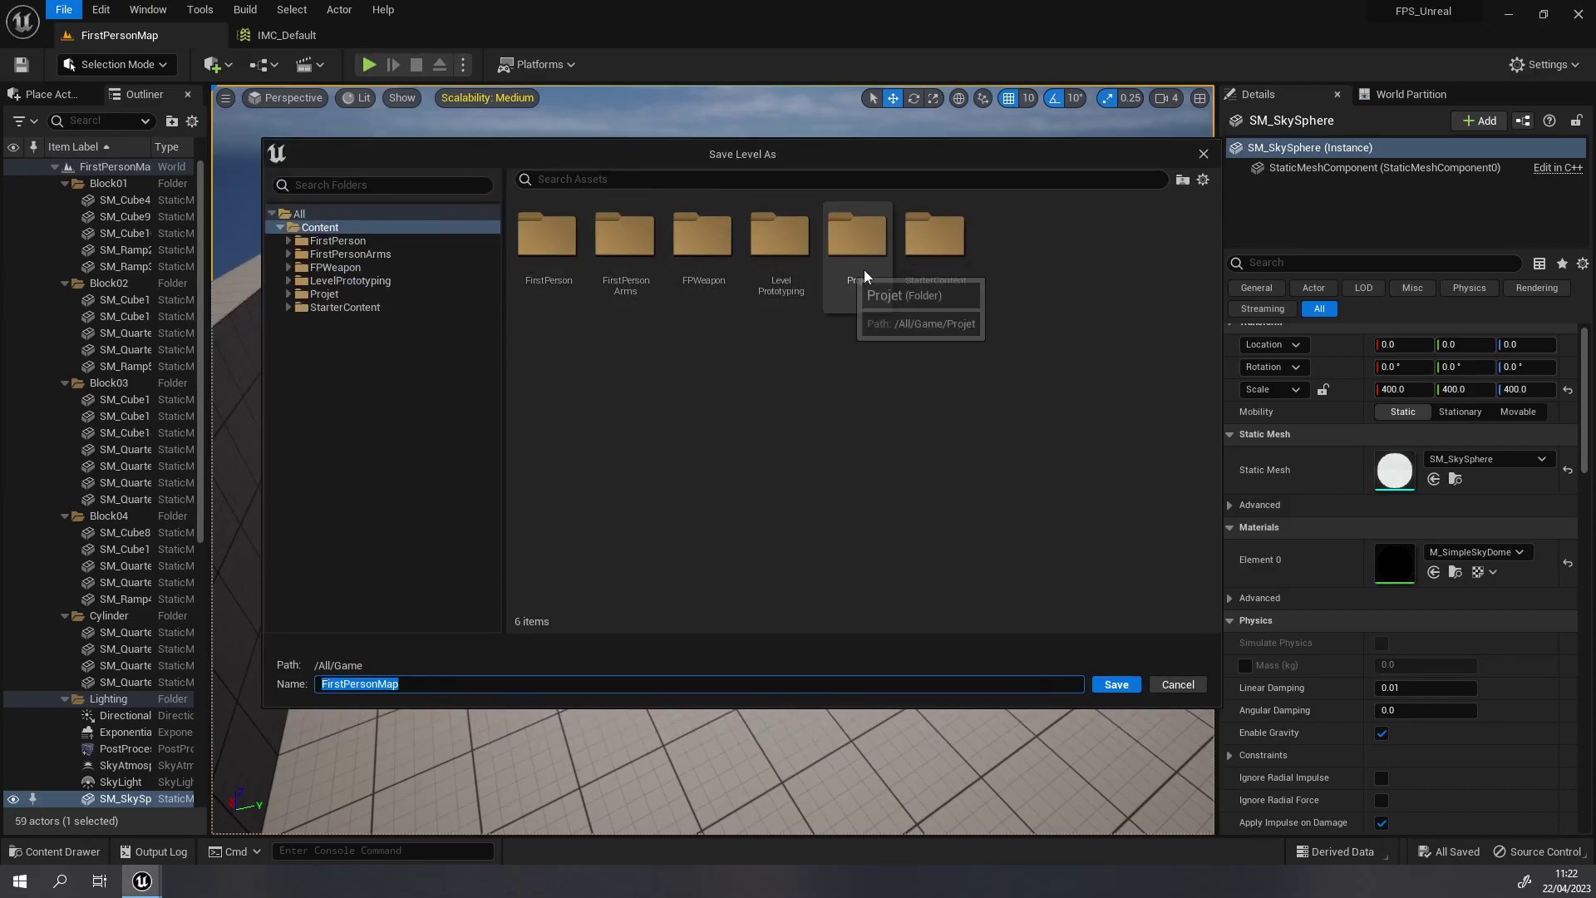
left_click(871, 248)
double_click(870, 247)
double_click(631, 237)
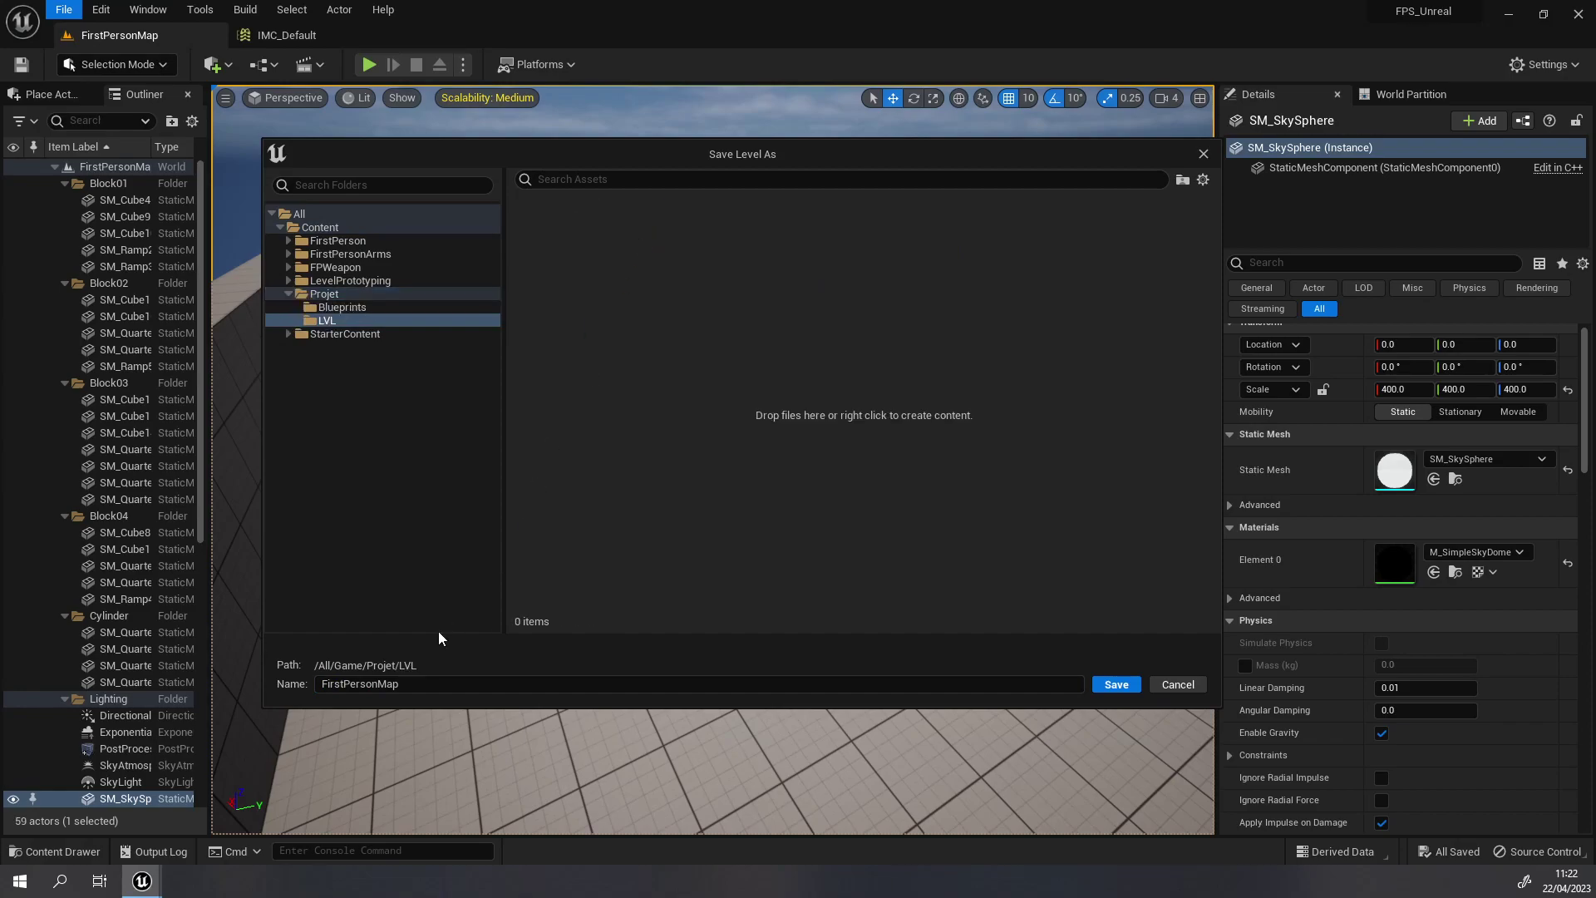
left_click(425, 683)
type("LVL_Tests")
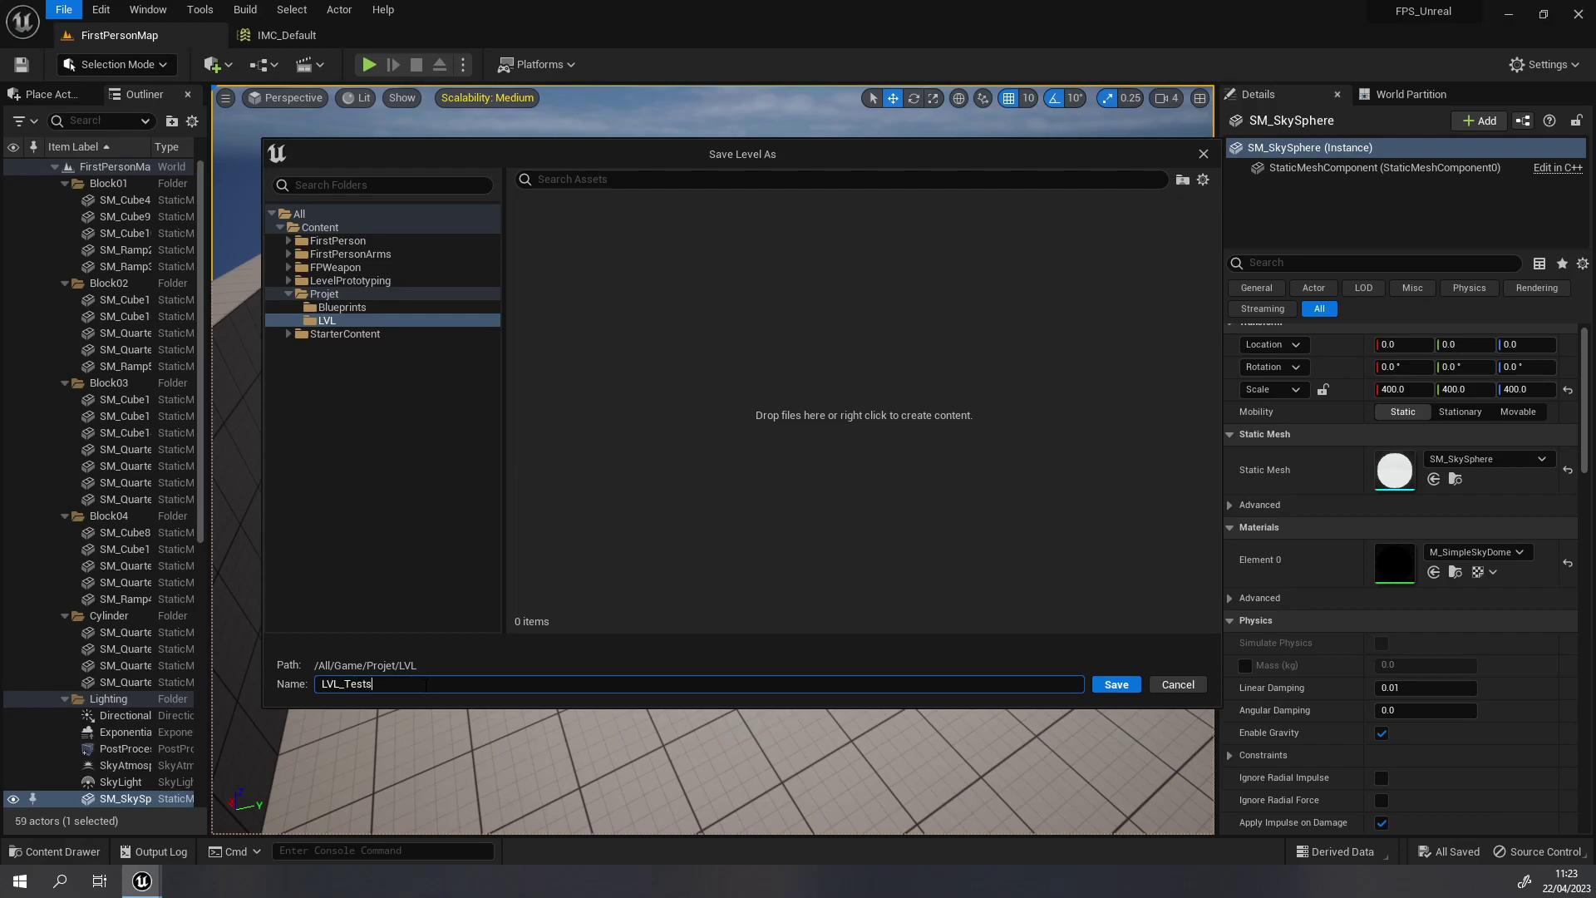
key("Return")
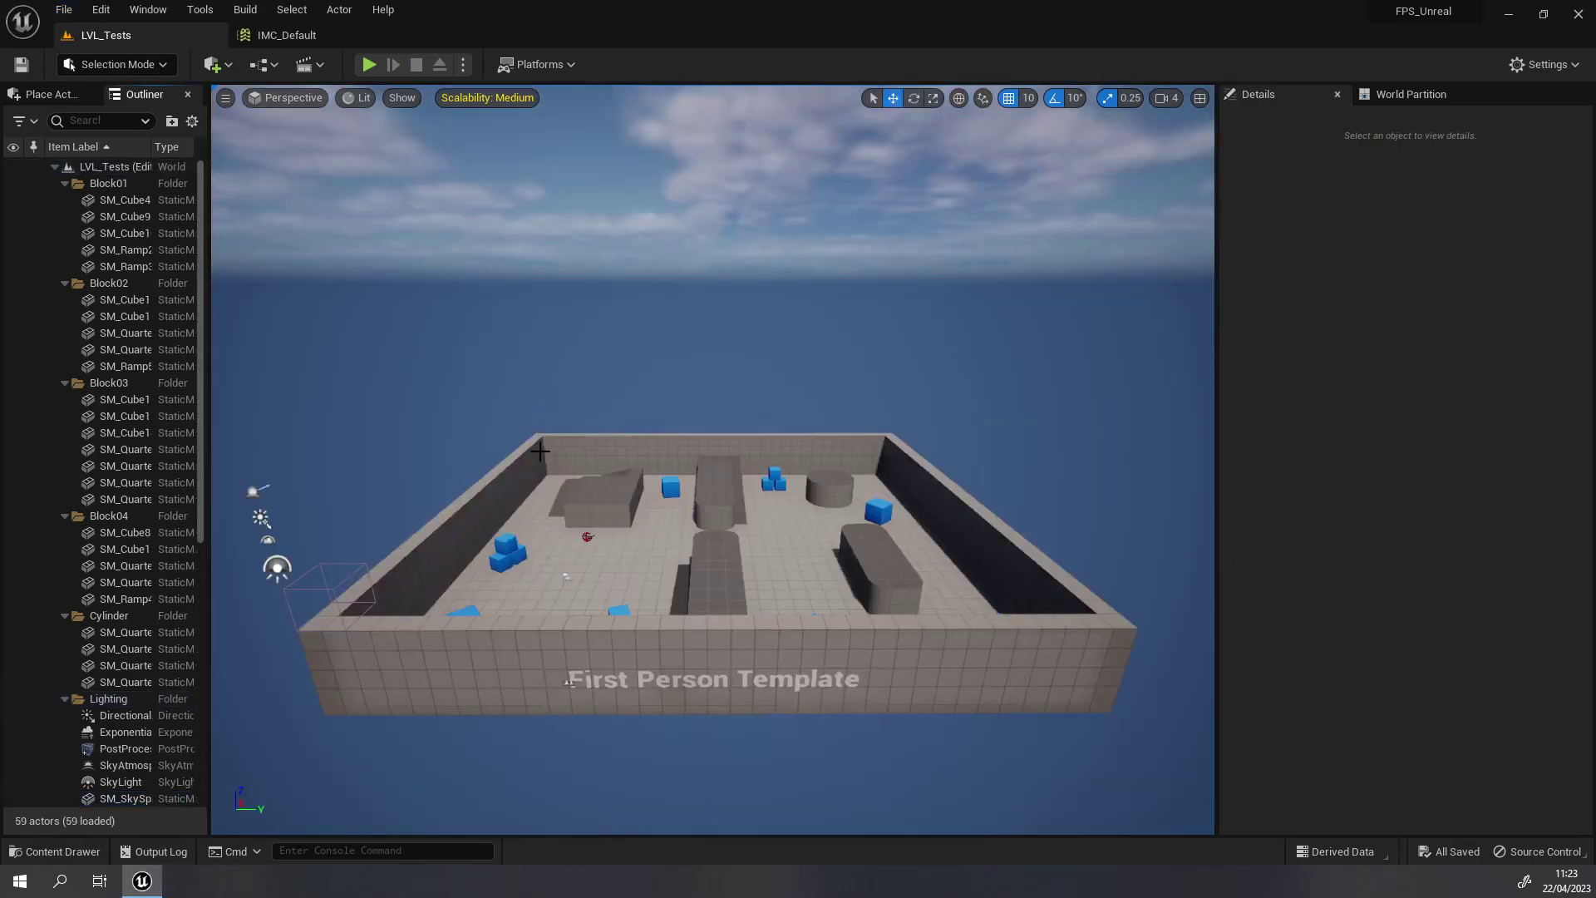
- Confirm in the Content Drawer that LVL_Tests sits in Projet/LVL, then close the drawer
left_click_drag(541, 479, 732, 438)
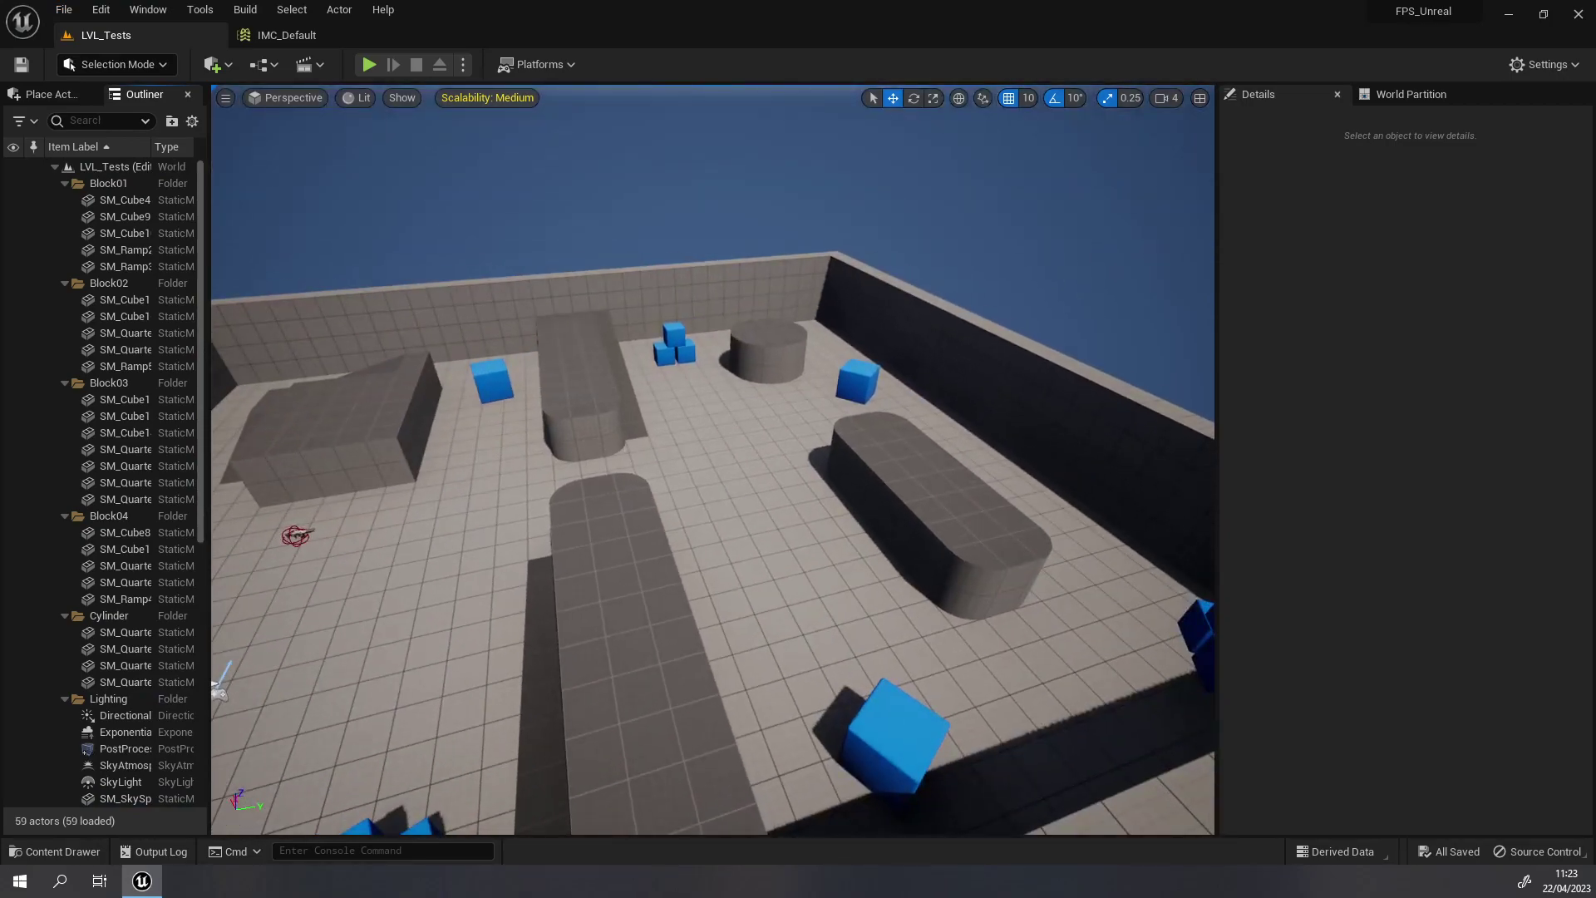
left_click(58, 851)
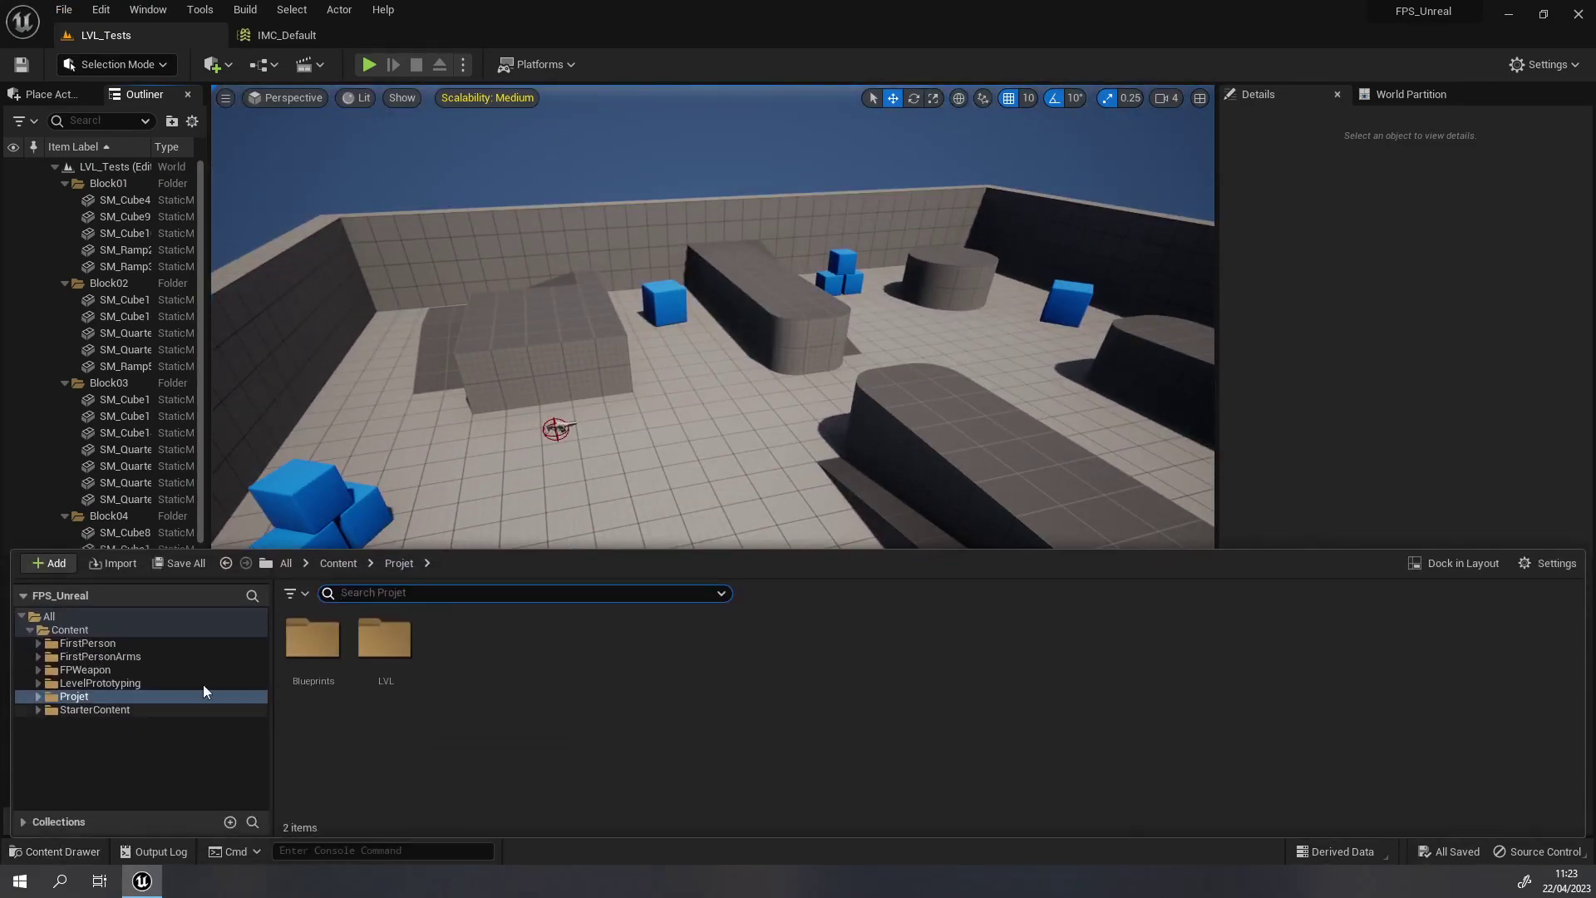
left_click(391, 640)
double_click(395, 641)
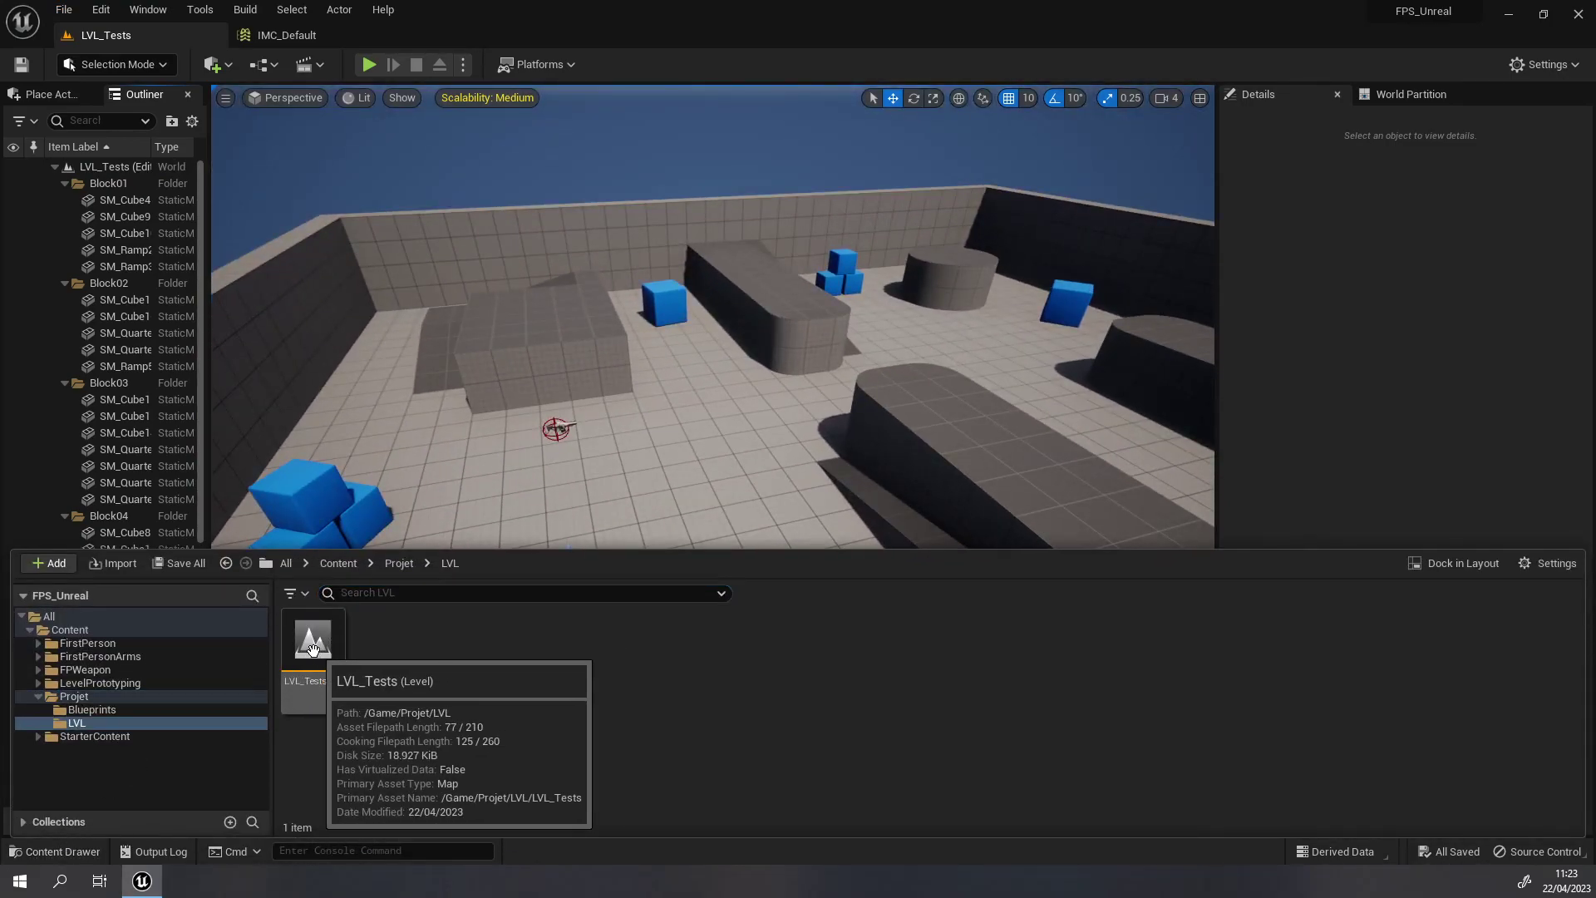
left_click_drag(595, 257, 557, 455)
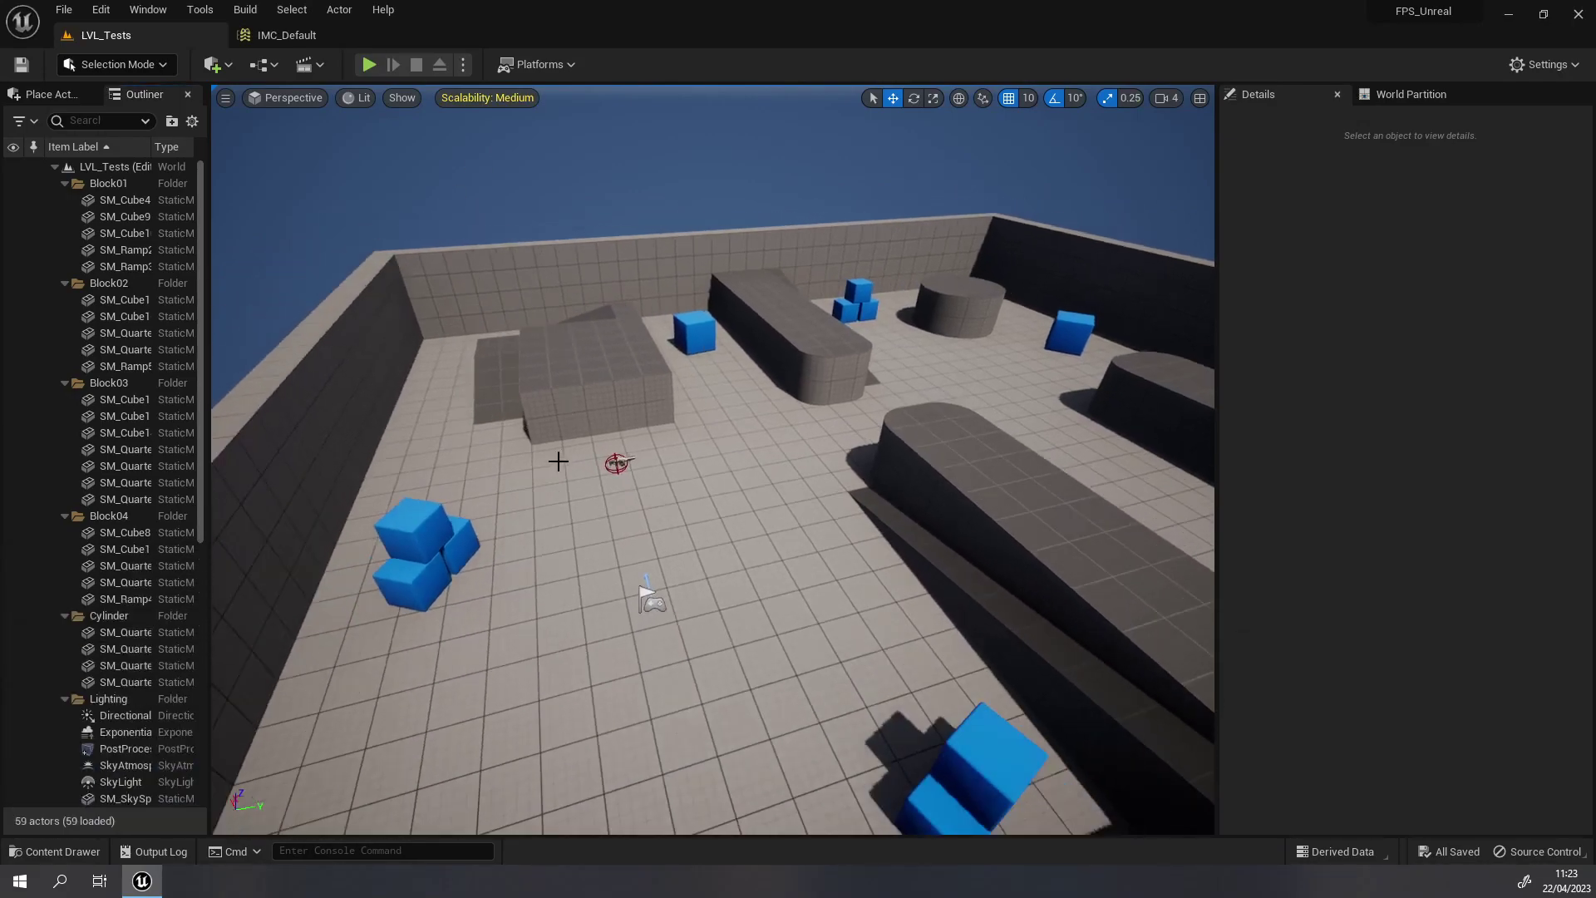
mouse_move(557, 456)
right_mouse_down()
mouse_move(558, 416)
mouse_move(528, 434)
right_mouse_up()
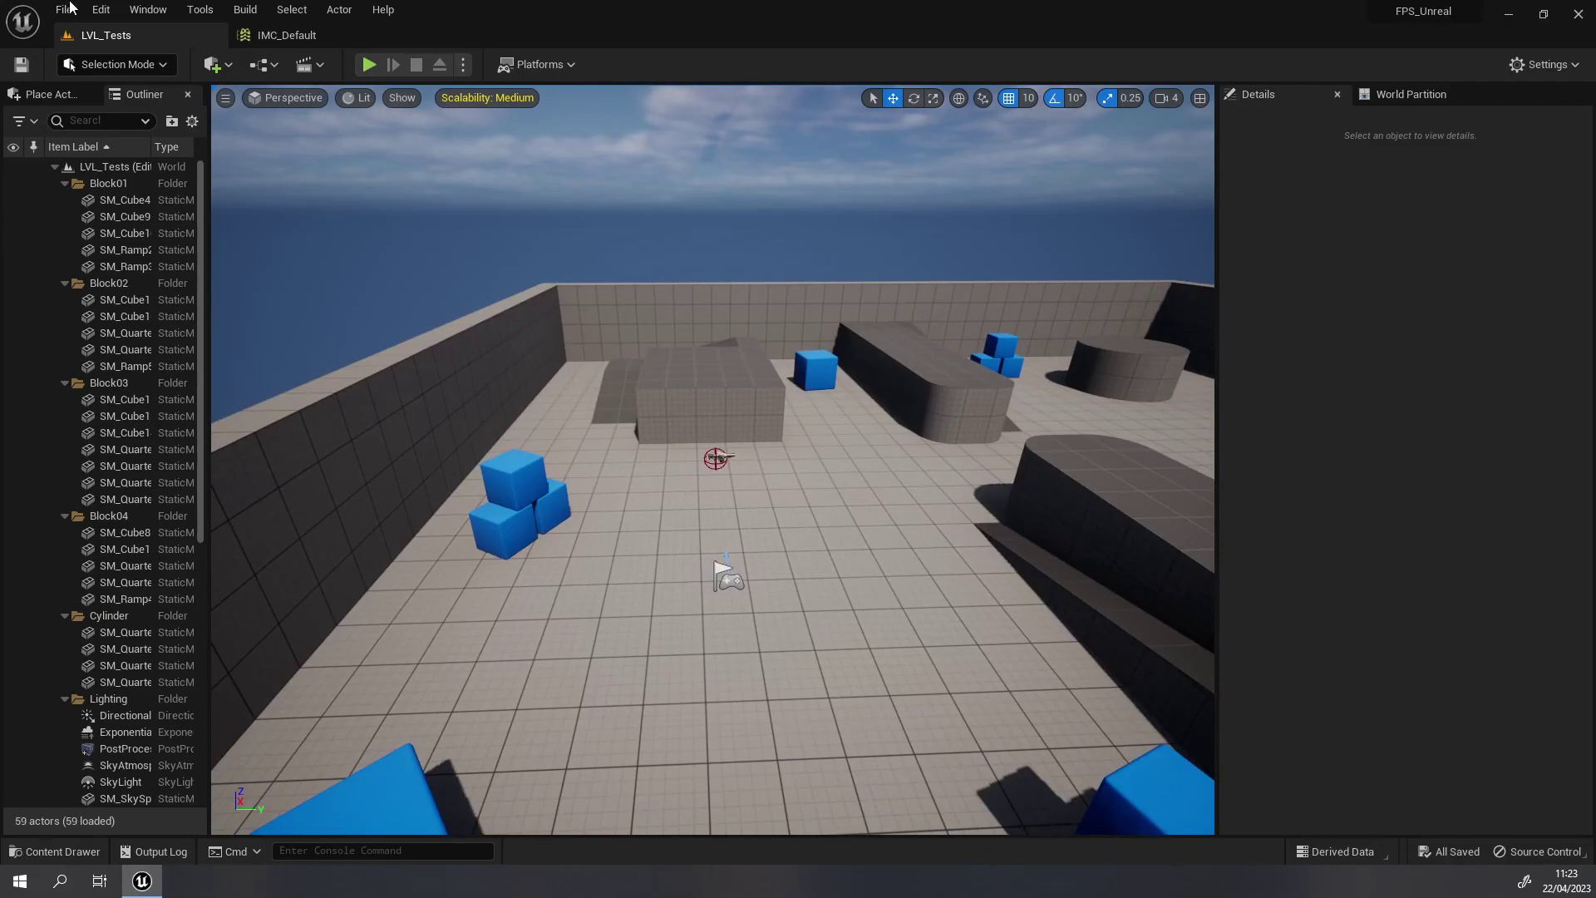
- Close the IMC_Default tab and look over the whole LVL_Tests level
left_click(389, 38)
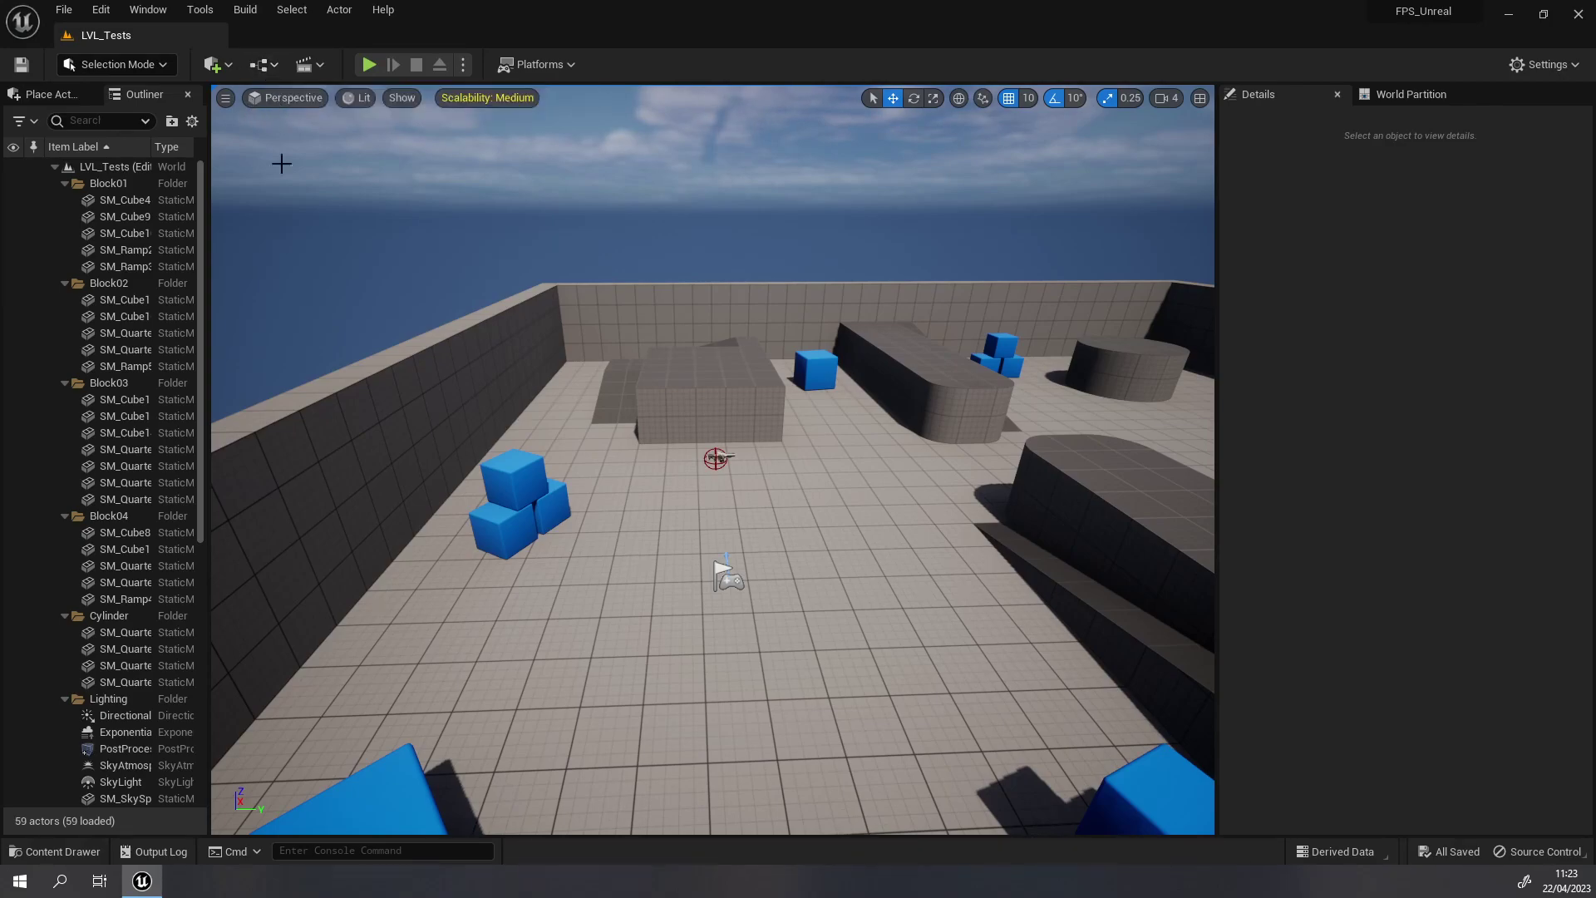
scroll(378, 381, "down", 10)
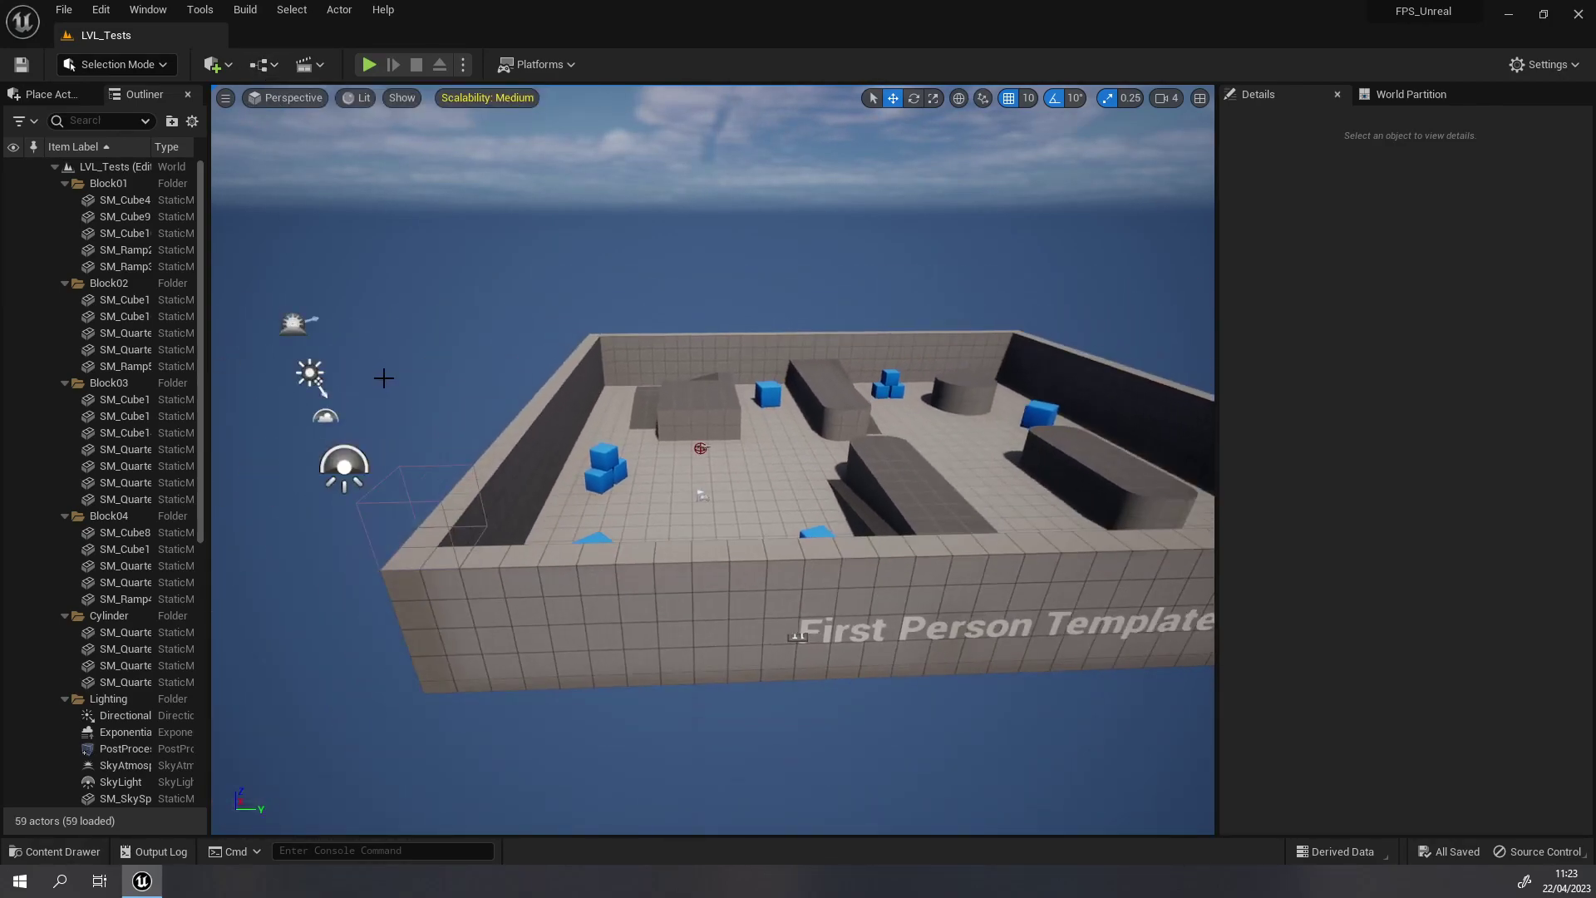
right_click_drag(383, 378, 379, 381)
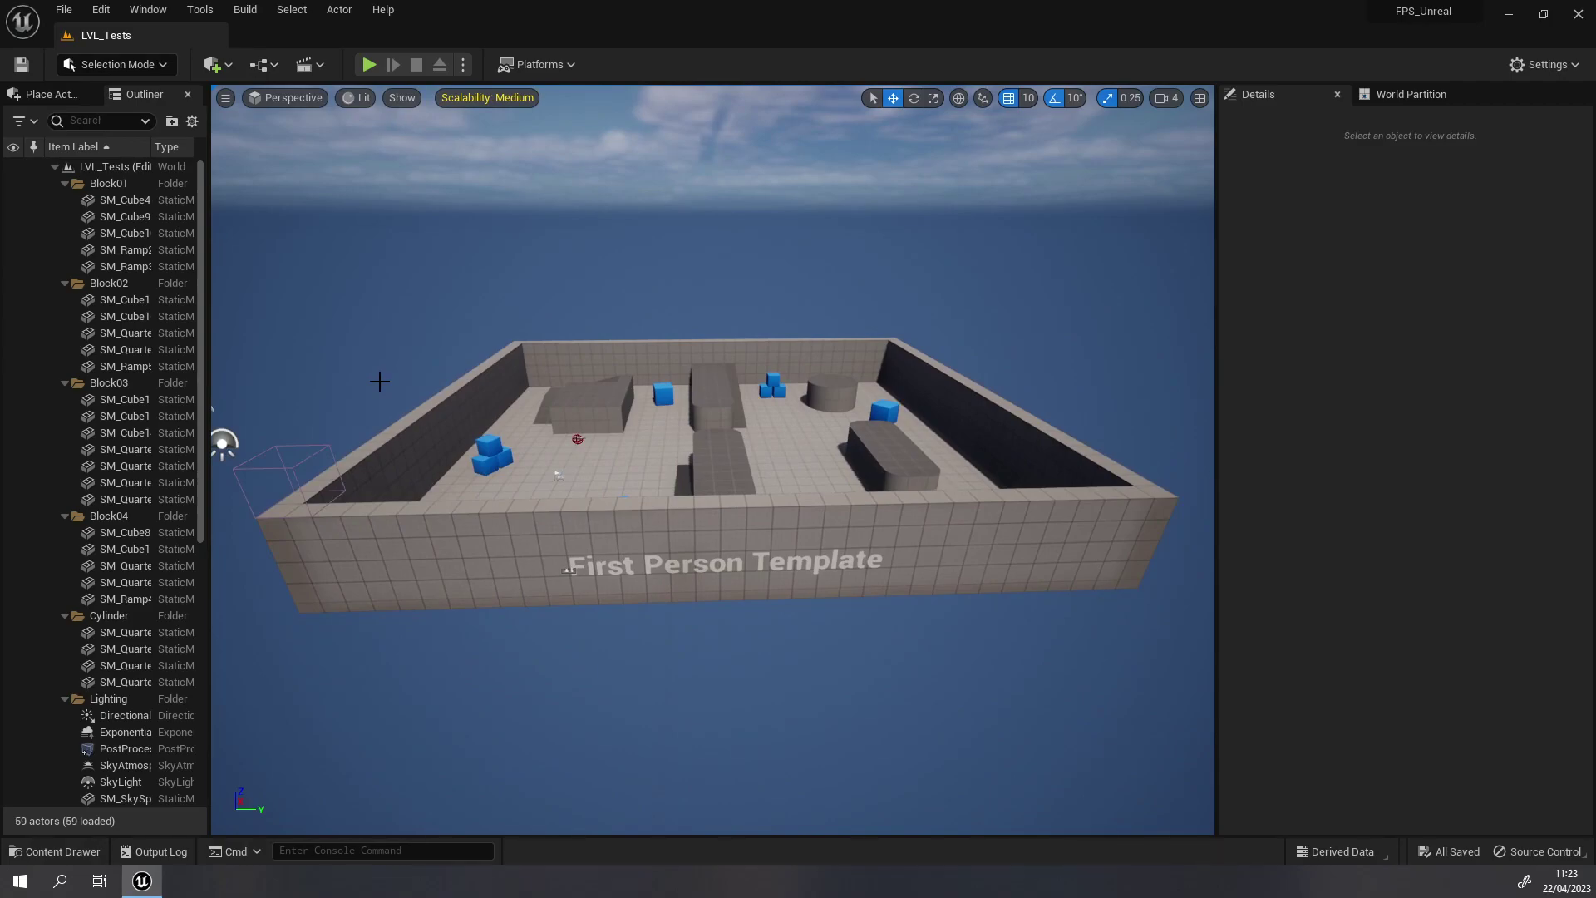
scroll(380, 381, "up", 2)
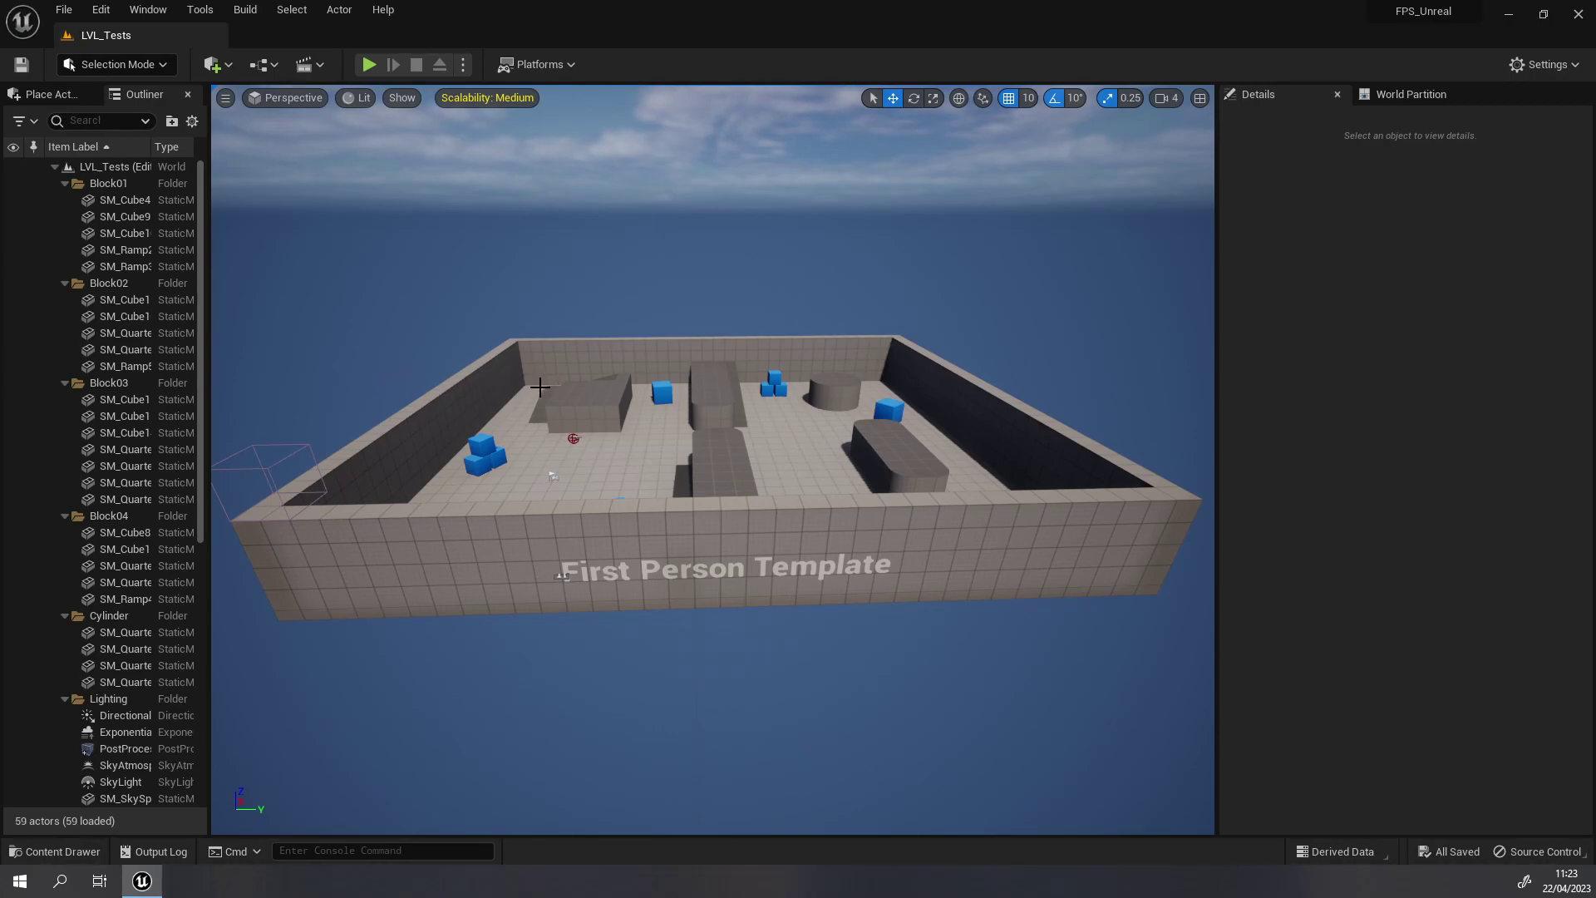
key("Left")
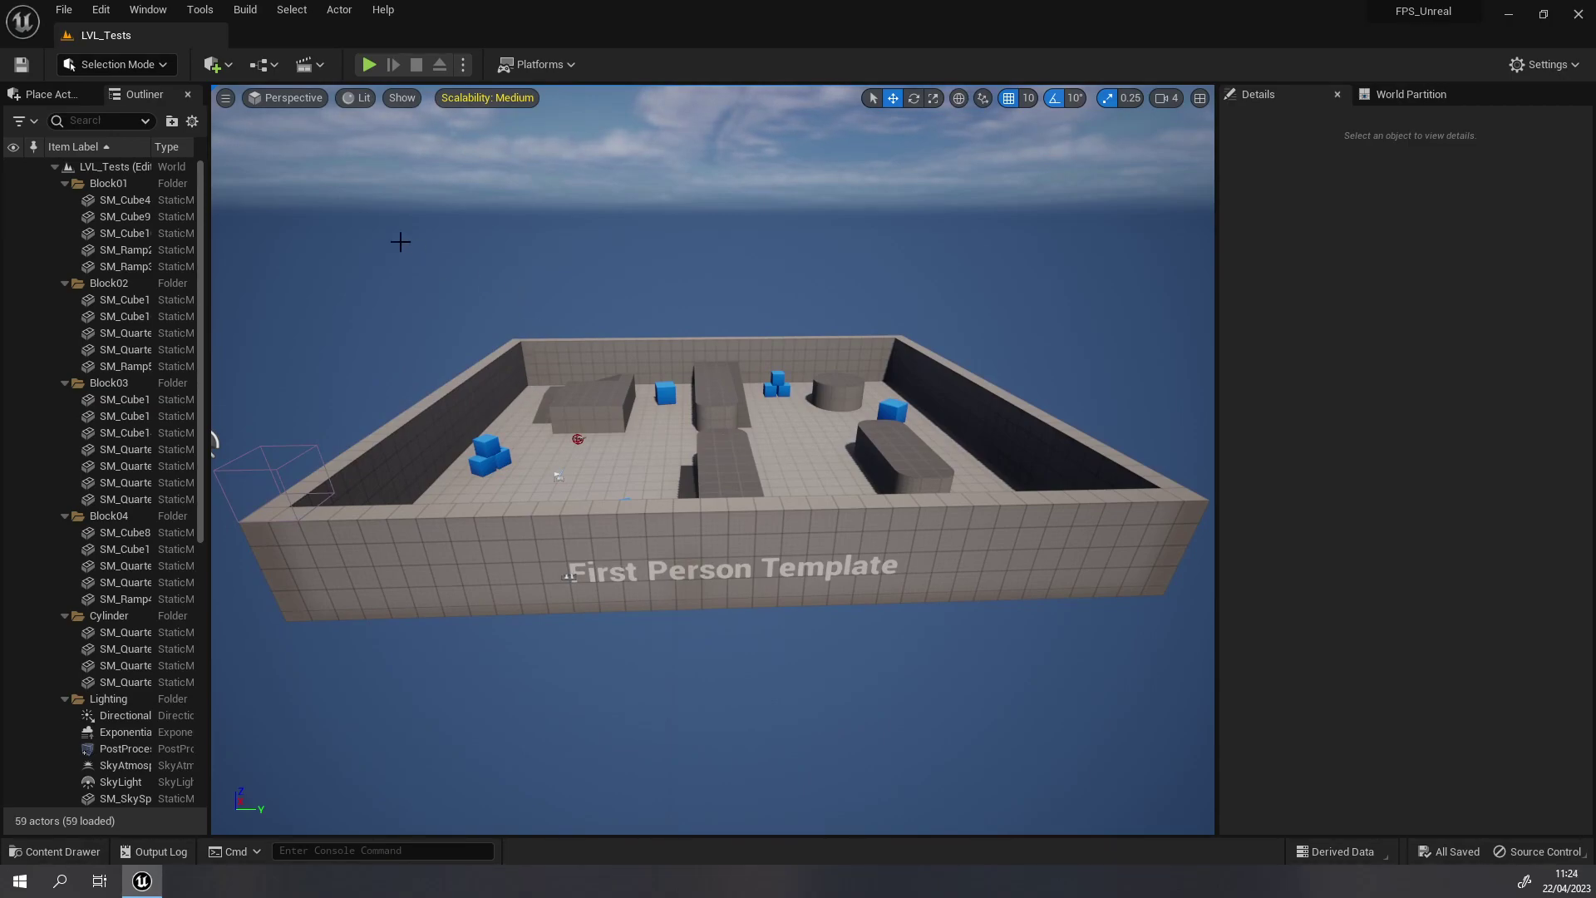
- Open and dock the LVL_Tests Level Blueprint, check its empty Event Graph, then return to the level
left_click(264, 71)
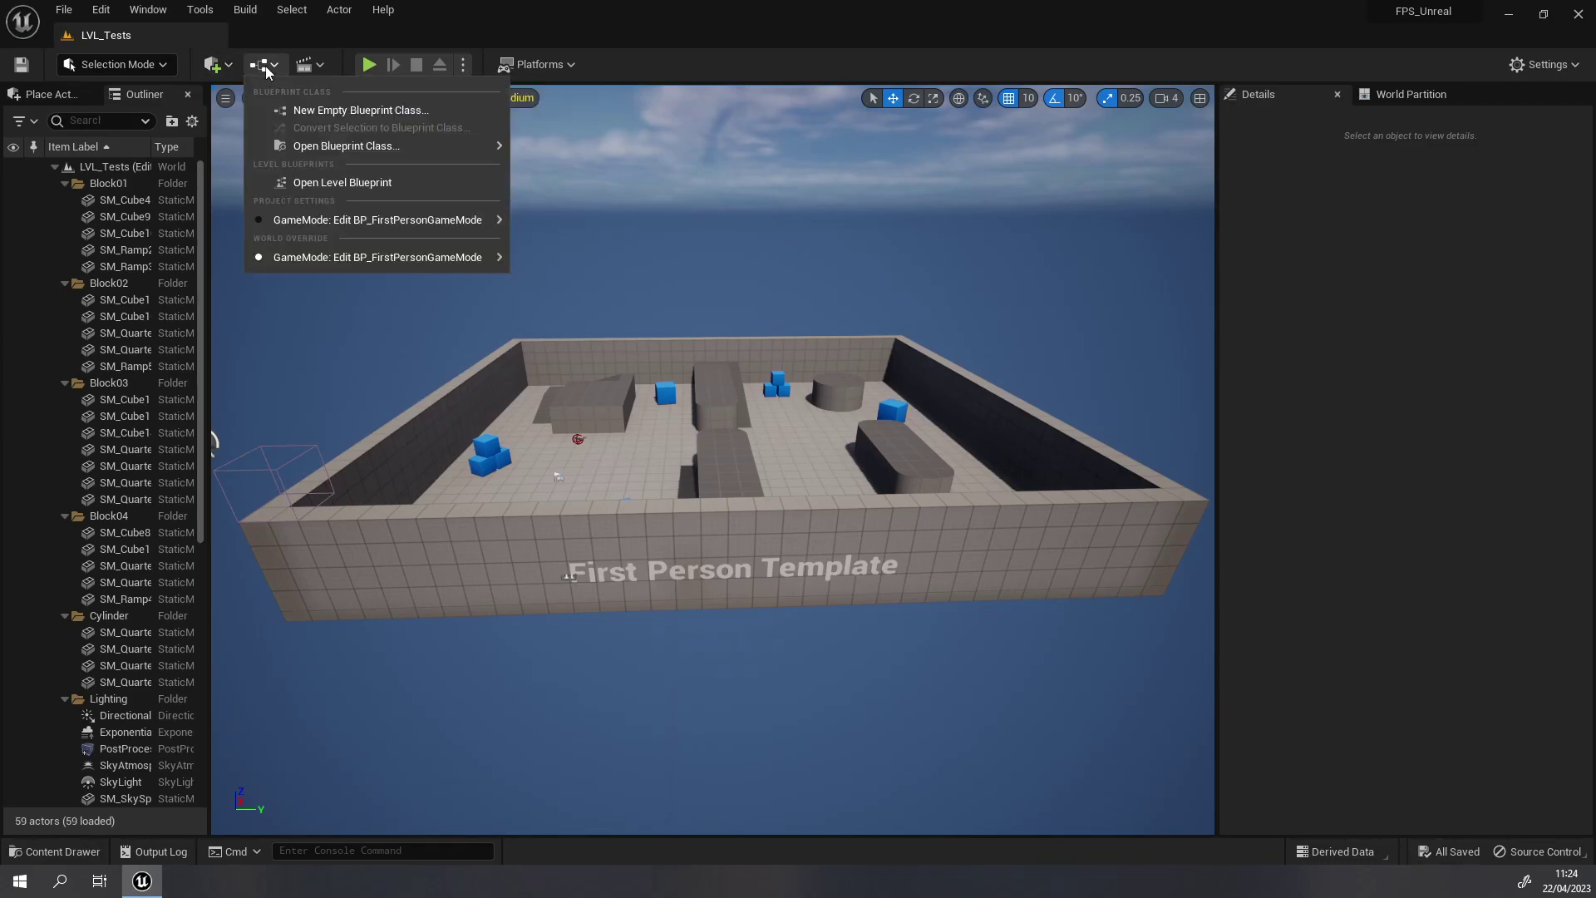
left_click(339, 186)
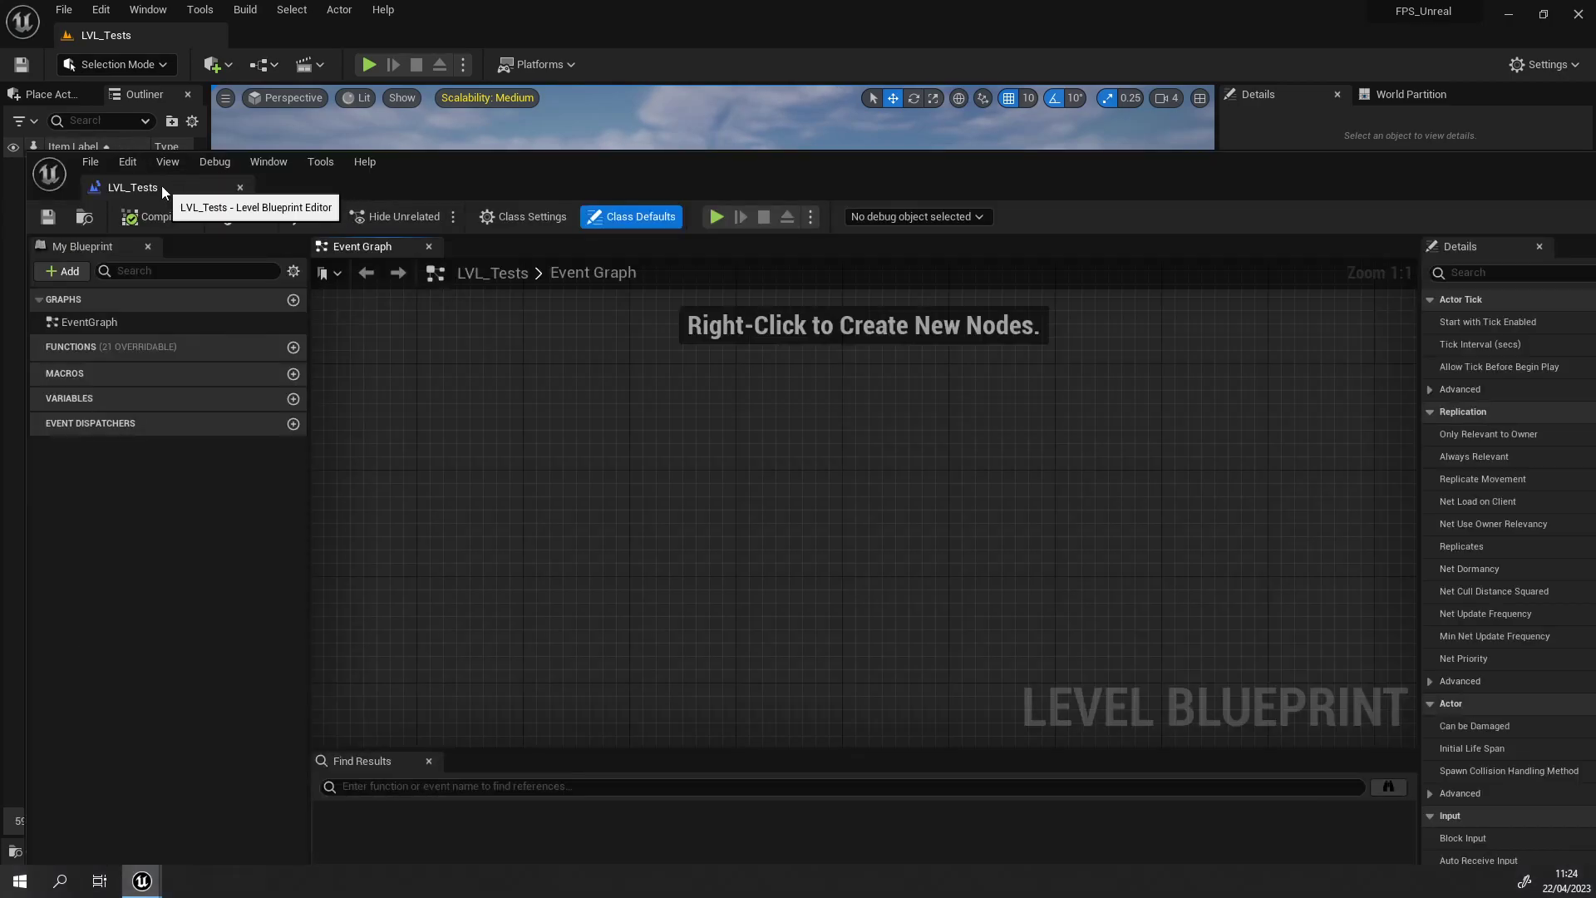
left_click_drag(162, 186, 286, 33)
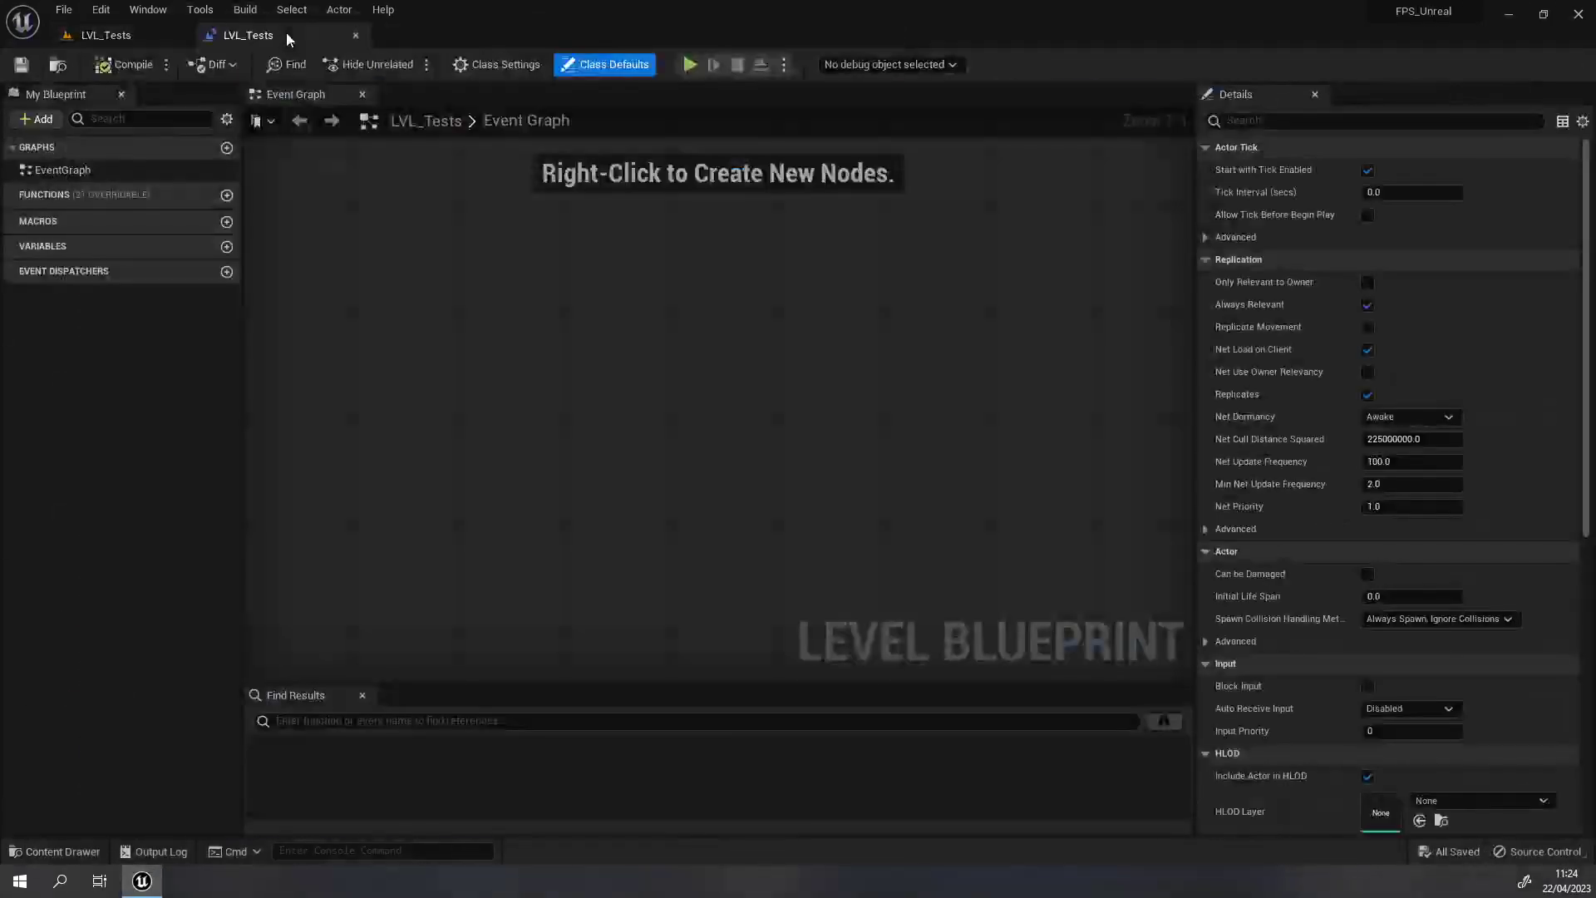
scroll(582, 337, "up", 6)
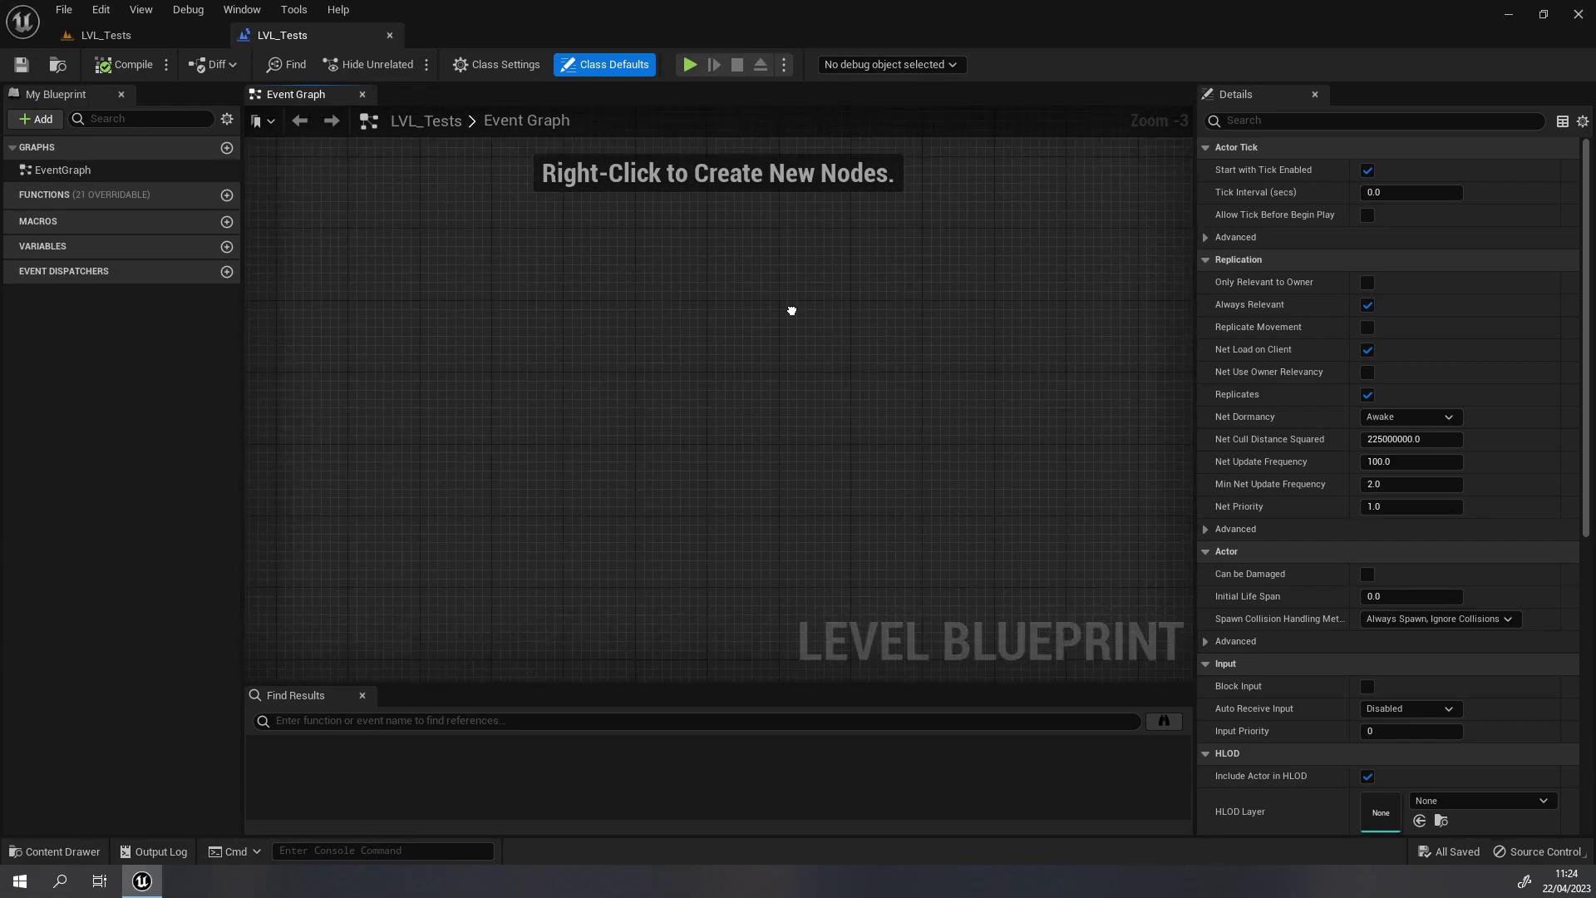
scroll(625, 367, "down", 1)
scroll(627, 368, "down", 7)
scroll(773, 438, "down", 1)
right_click_drag(773, 438, 341, 403)
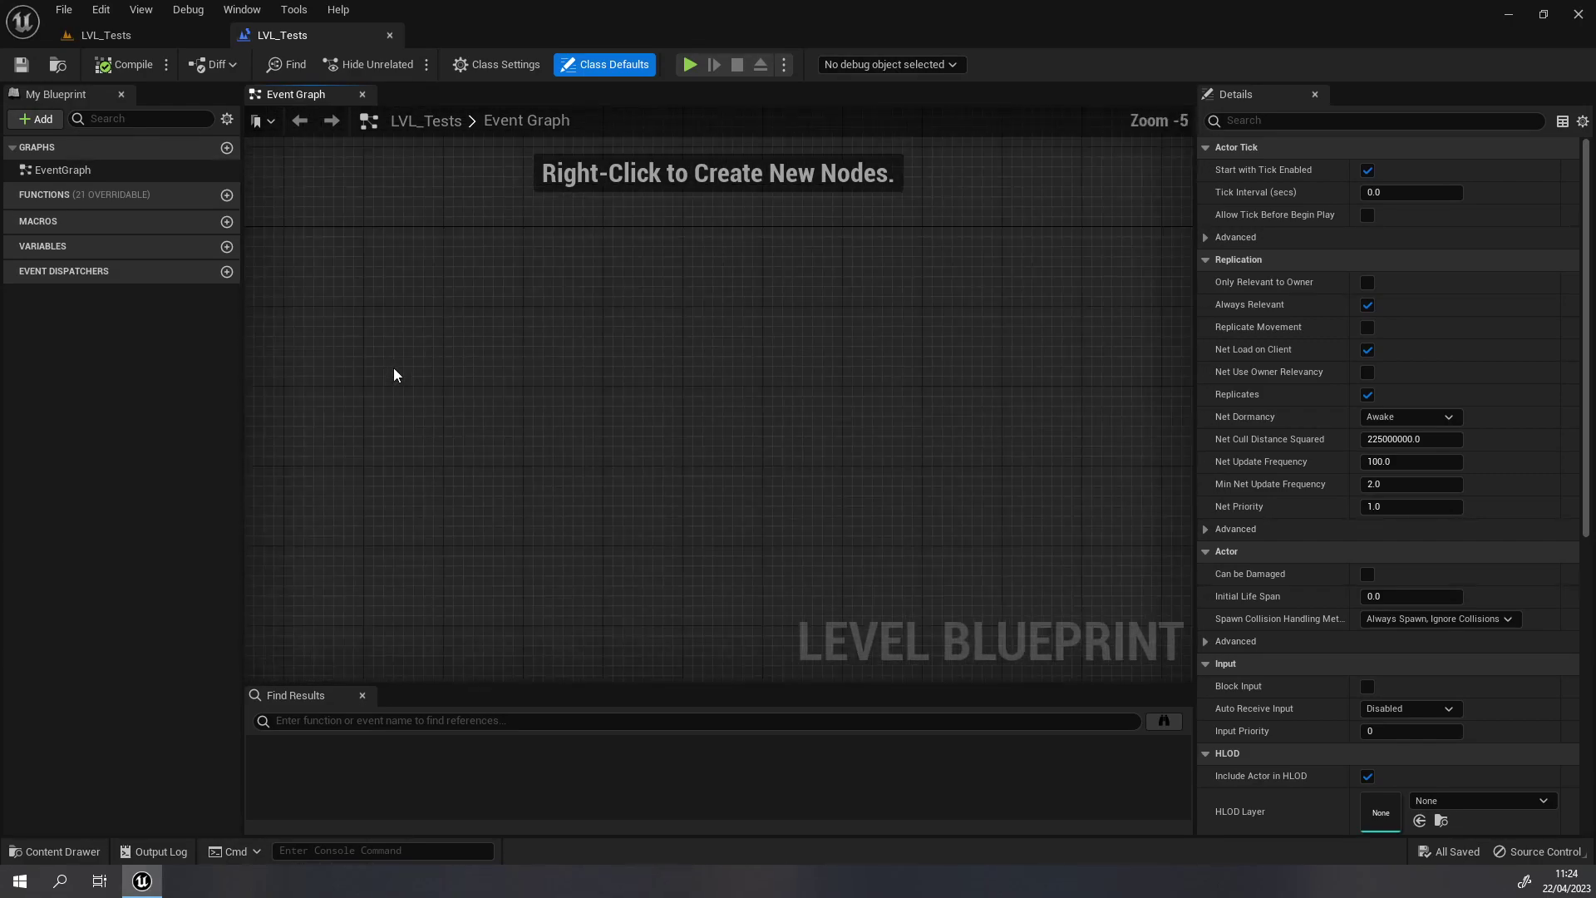
left_click(121, 35)
- Open the first-person character blueprint from FirstPerson/Blueprints, view its camera input section, then close it
left_click(87, 862)
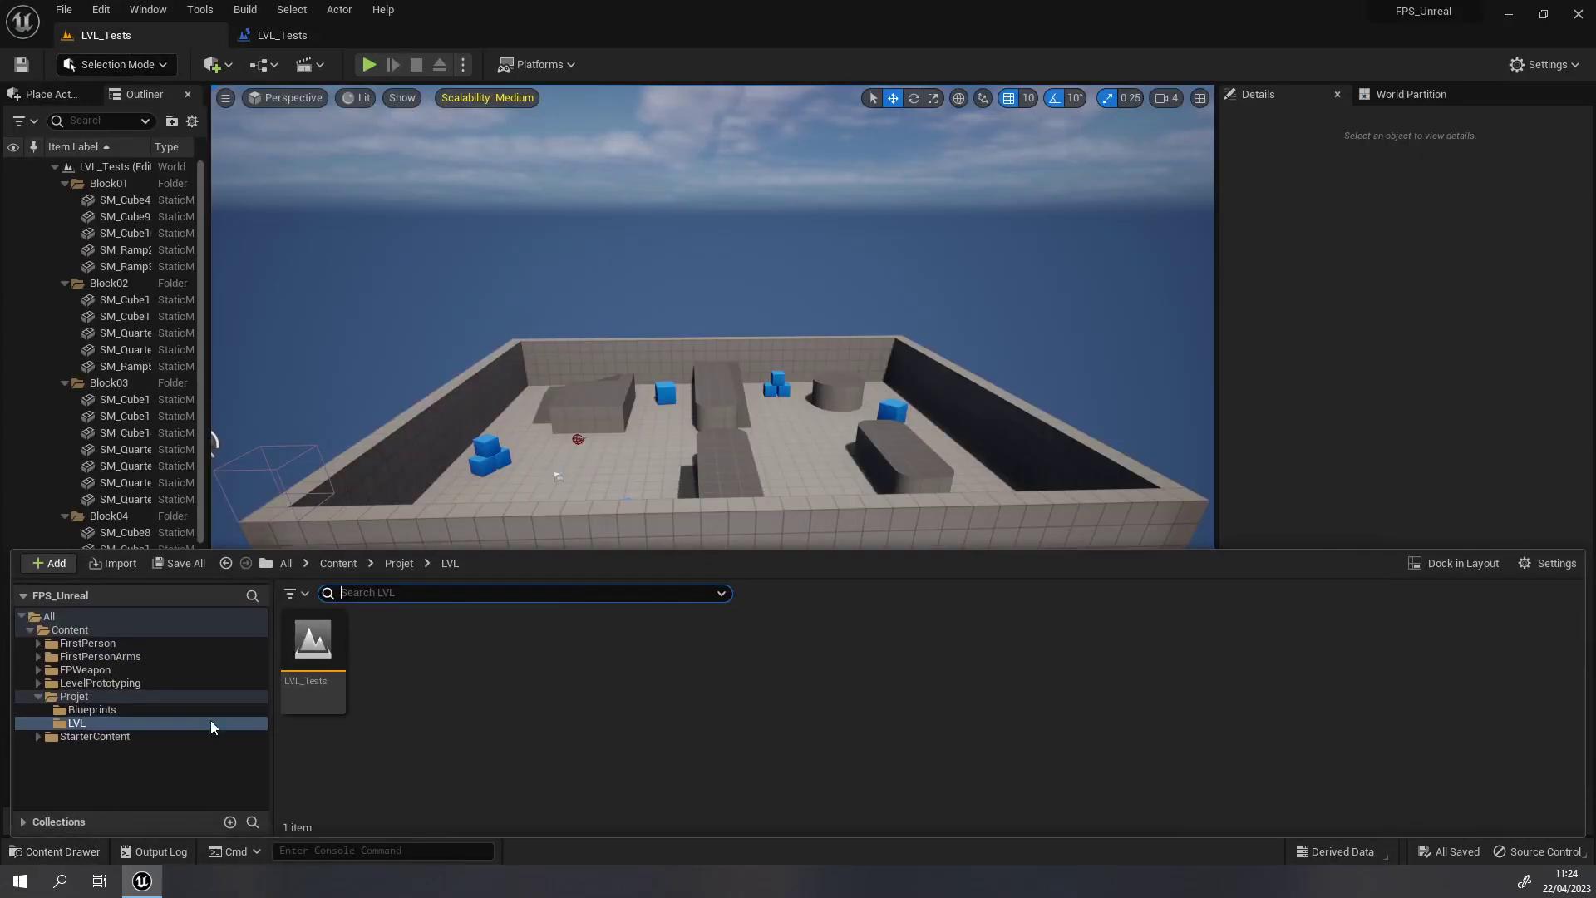
left_click(82, 645)
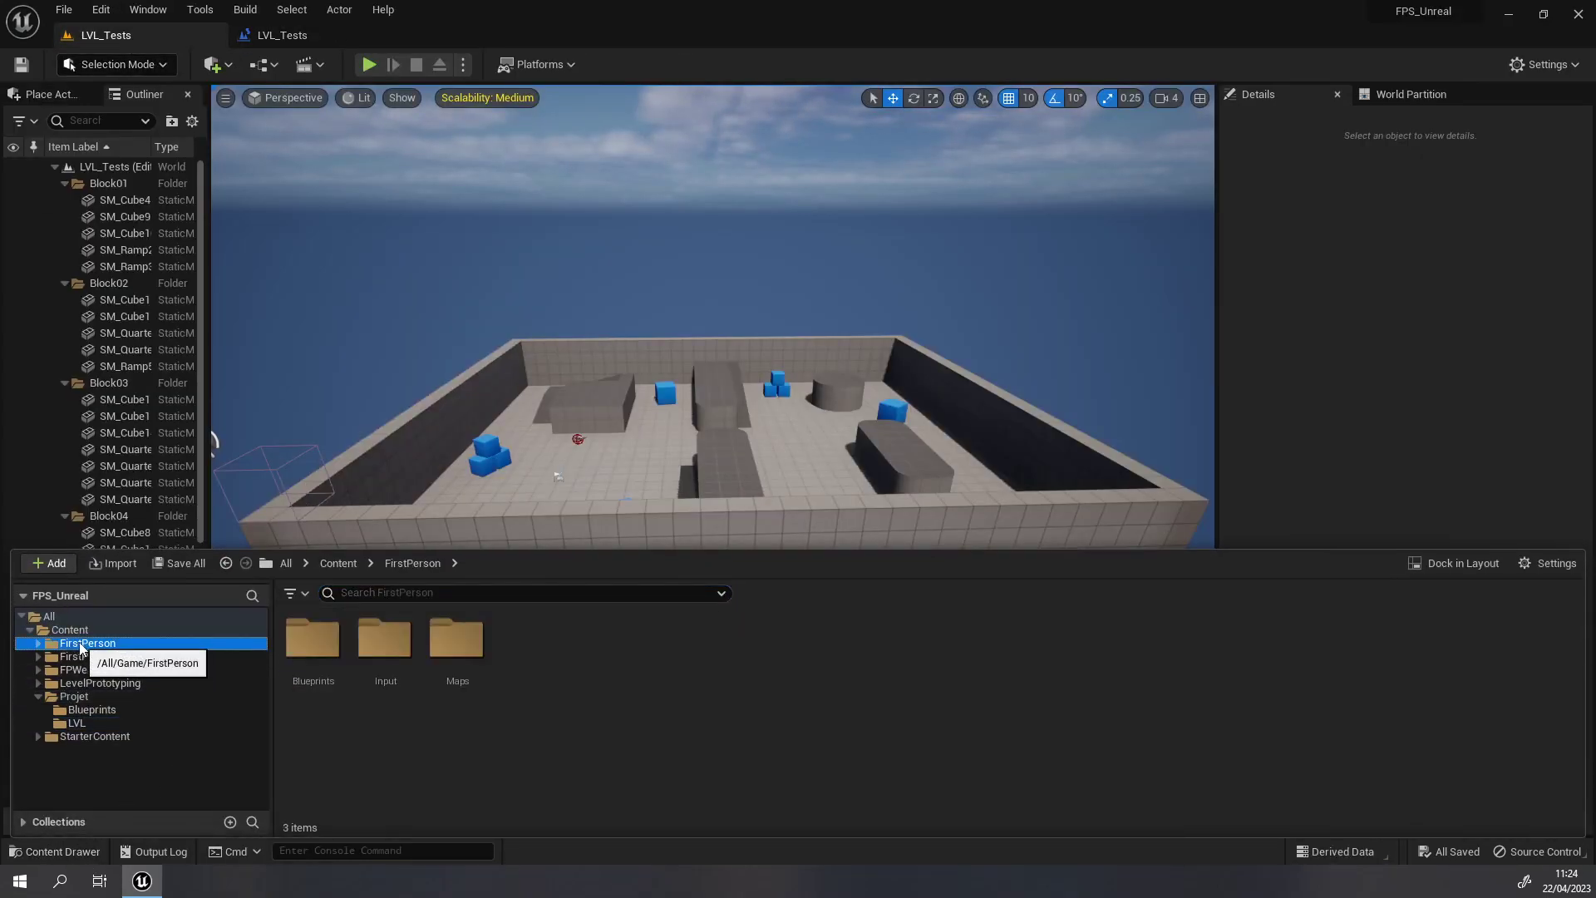
double_click(313, 638)
left_click(313, 657)
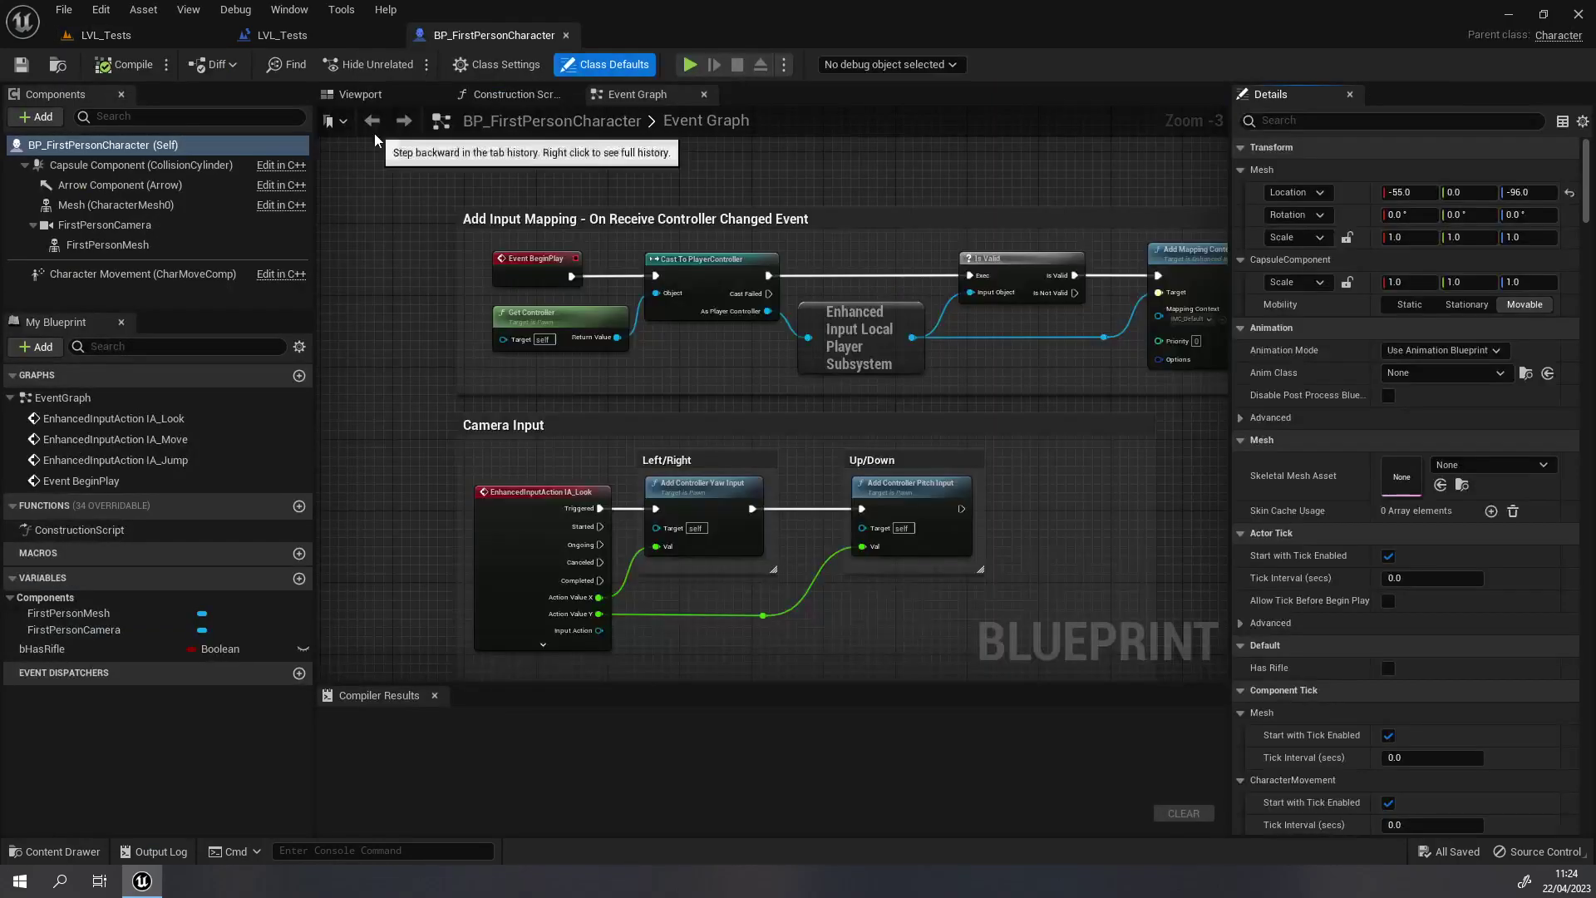
scroll(755, 383, "up", 4)
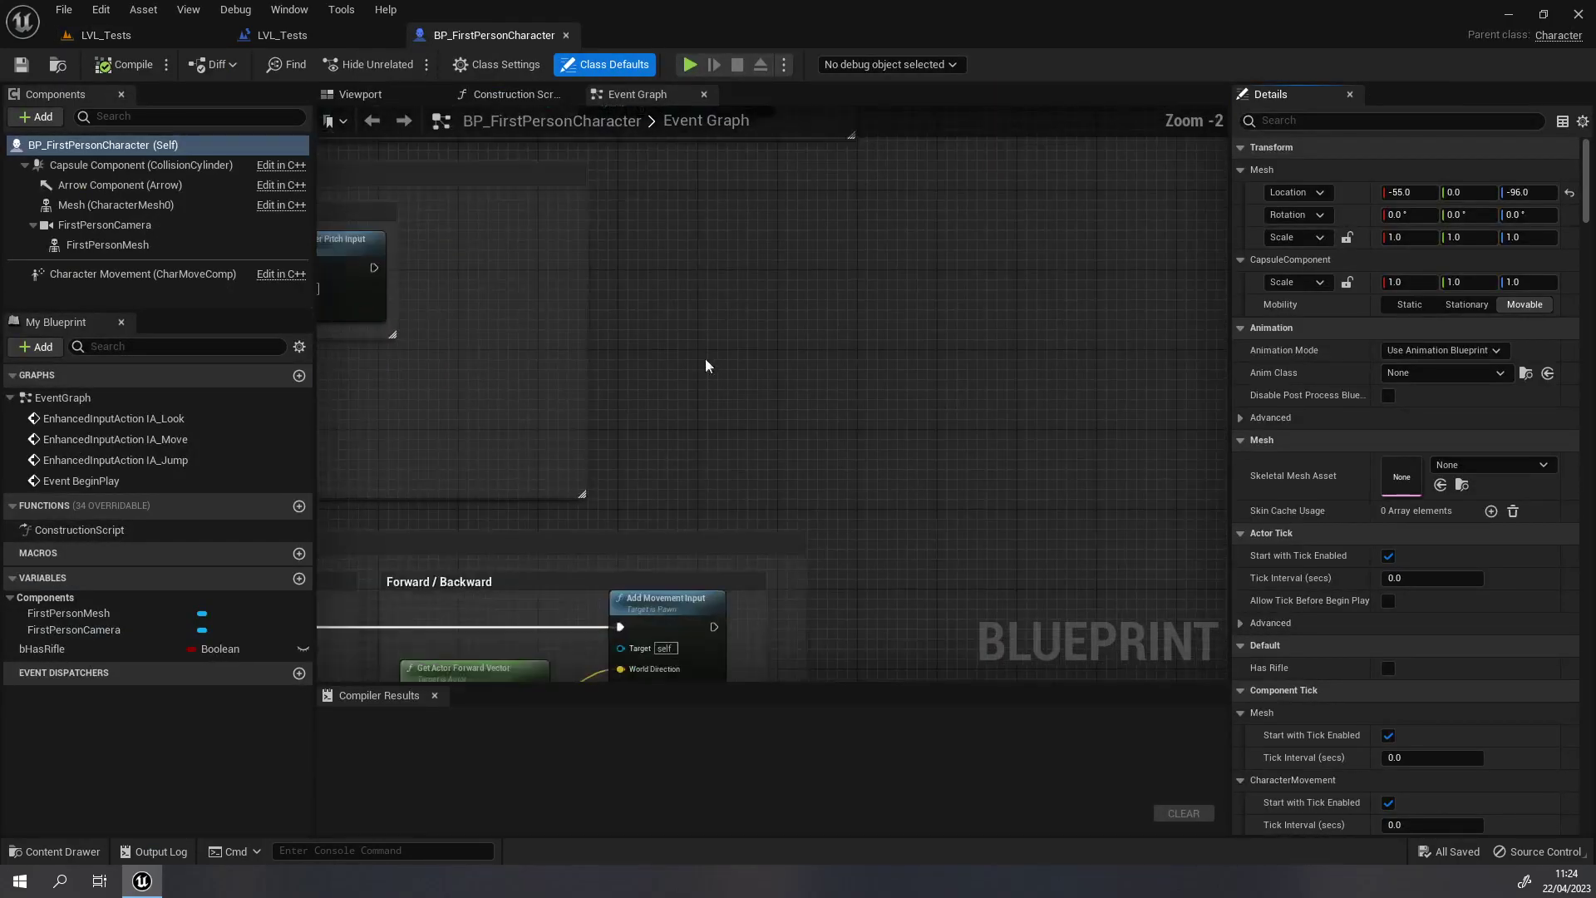
right_click_drag(705, 360, 798, 582)
scroll(811, 369, "down", 3)
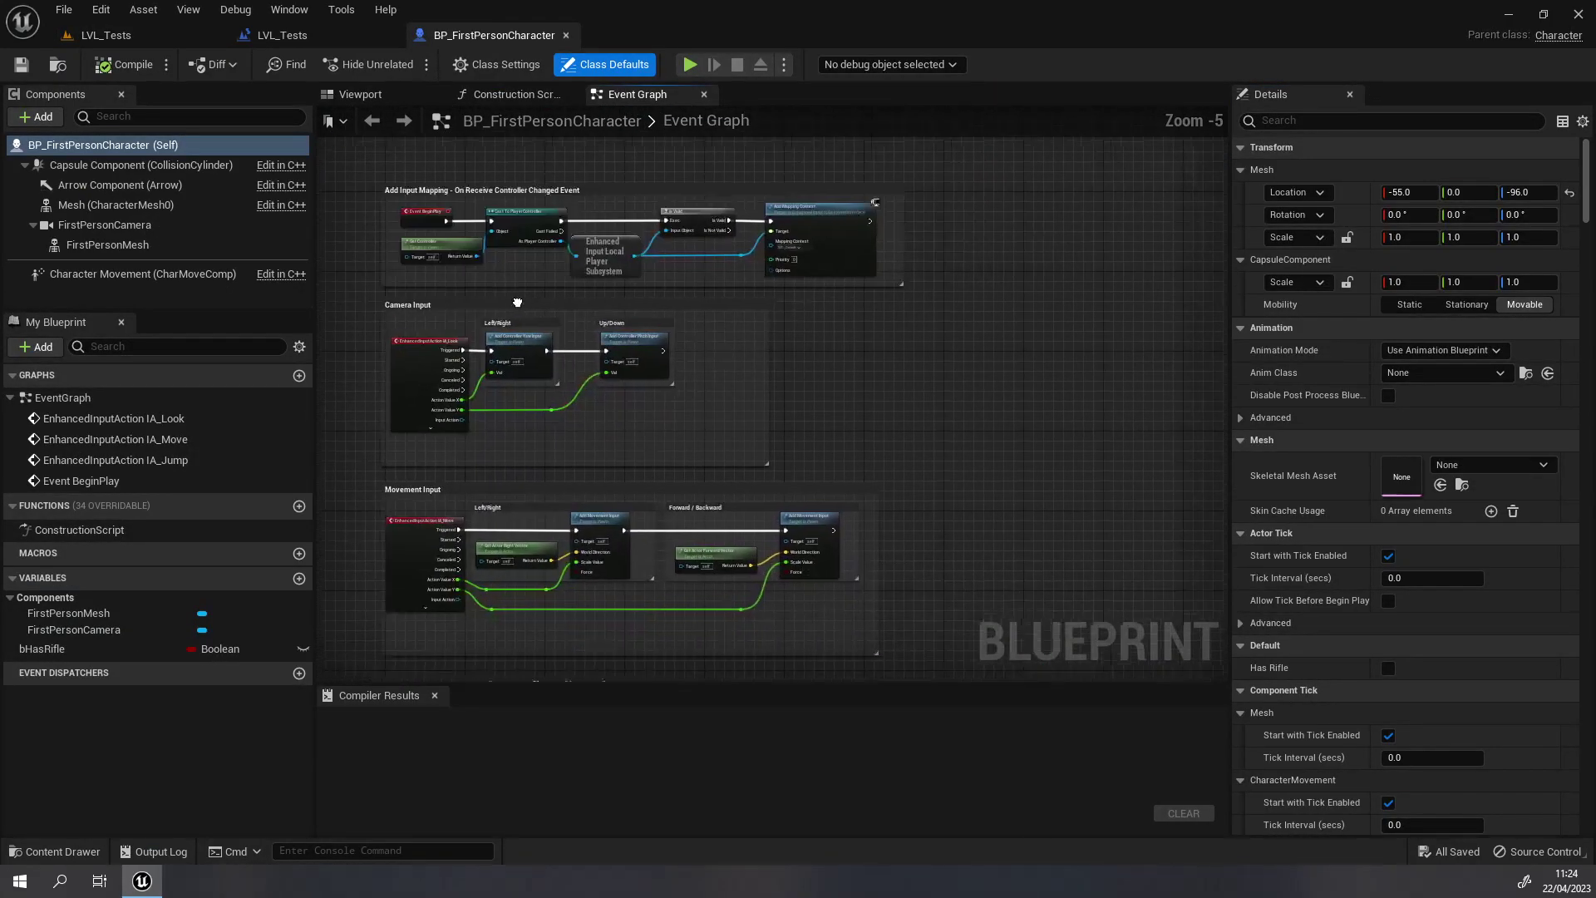
left_click(566, 35)
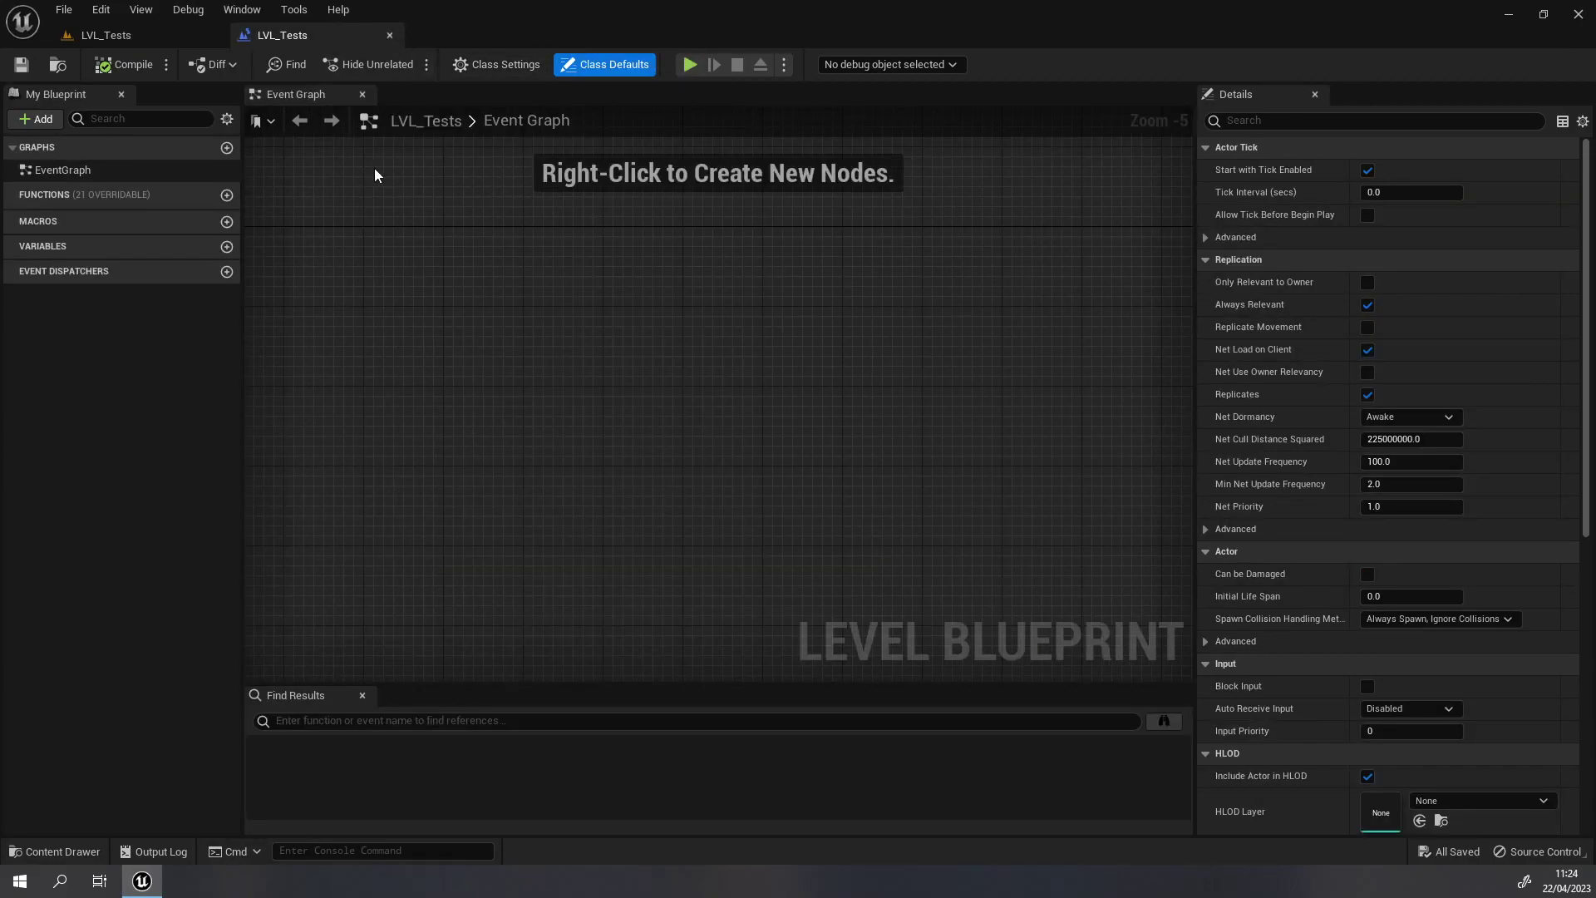
scroll(428, 312, "down", 1)
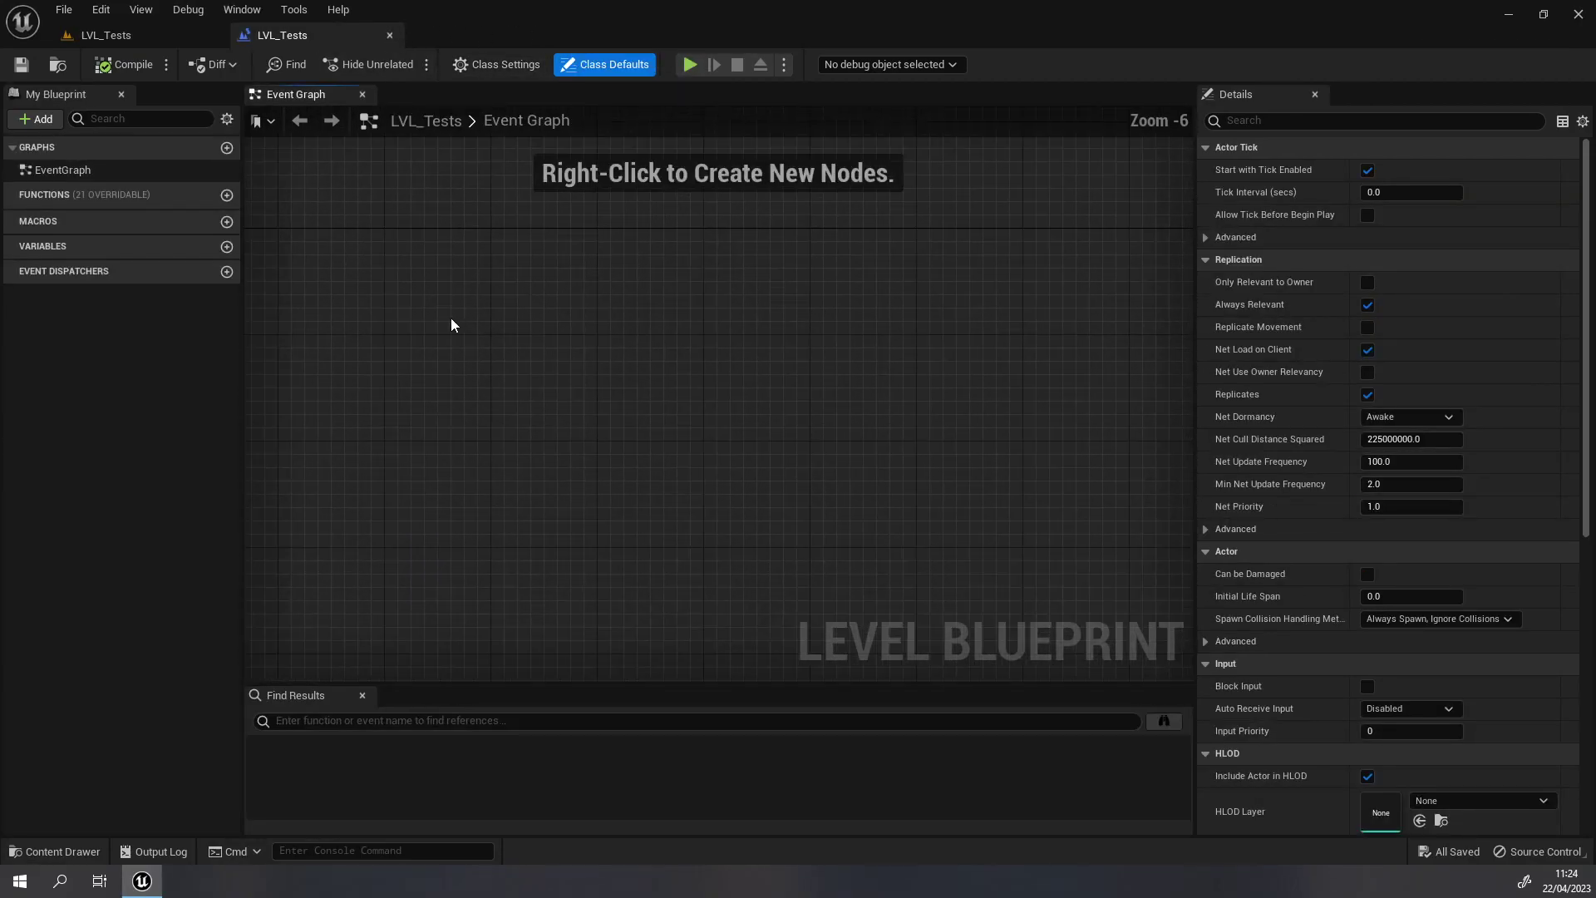
right_click_drag(451, 318, 481, 296)
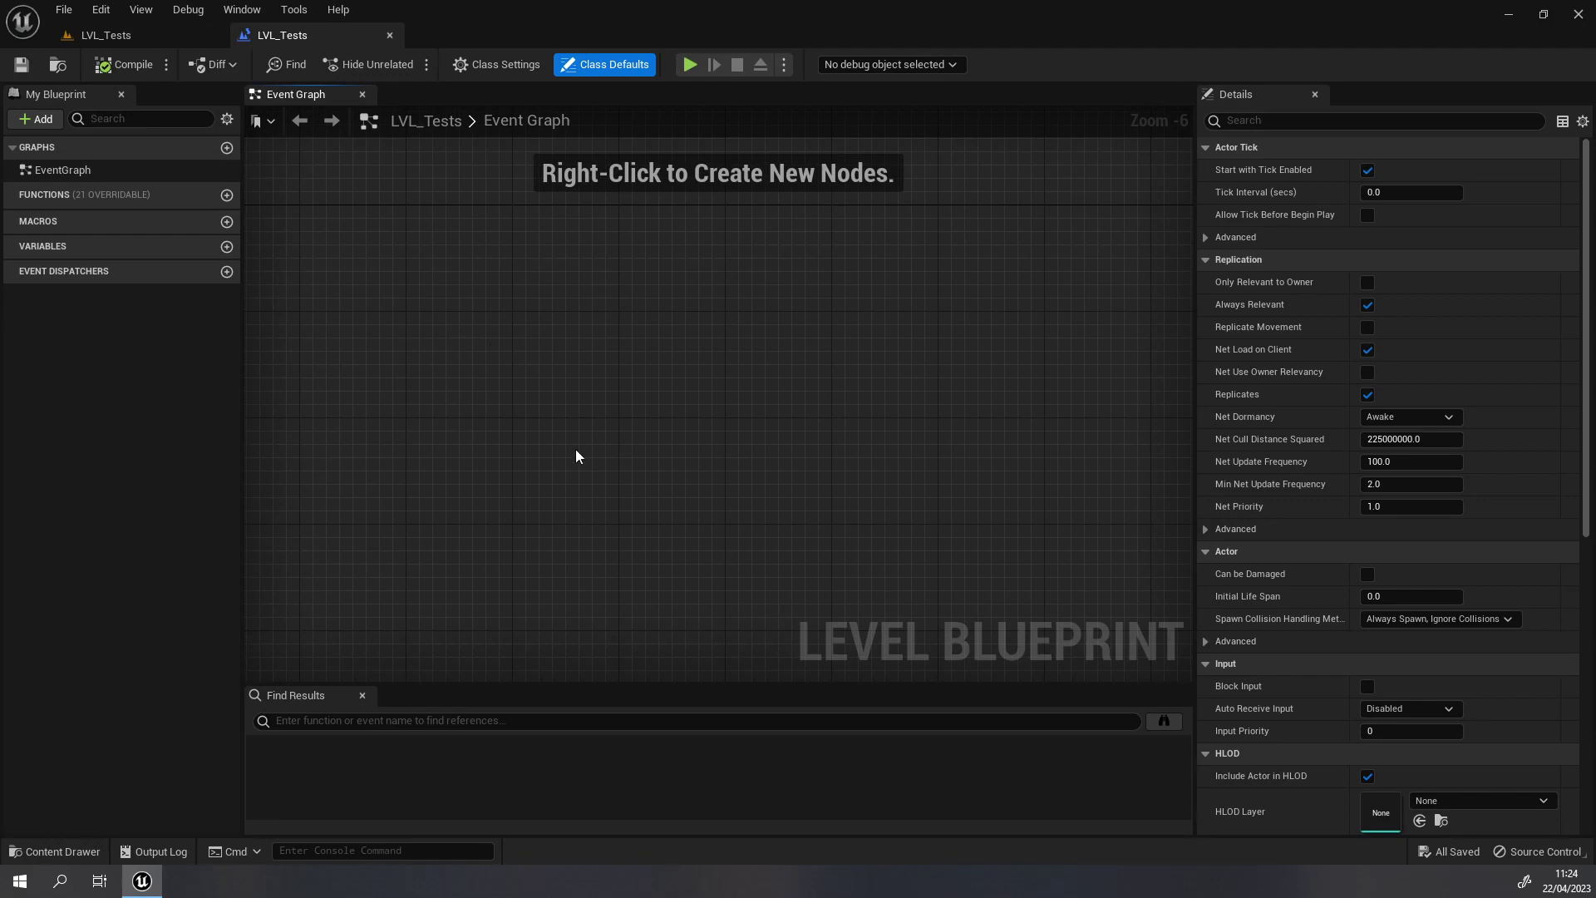
right_click_drag(576, 451, 631, 427)
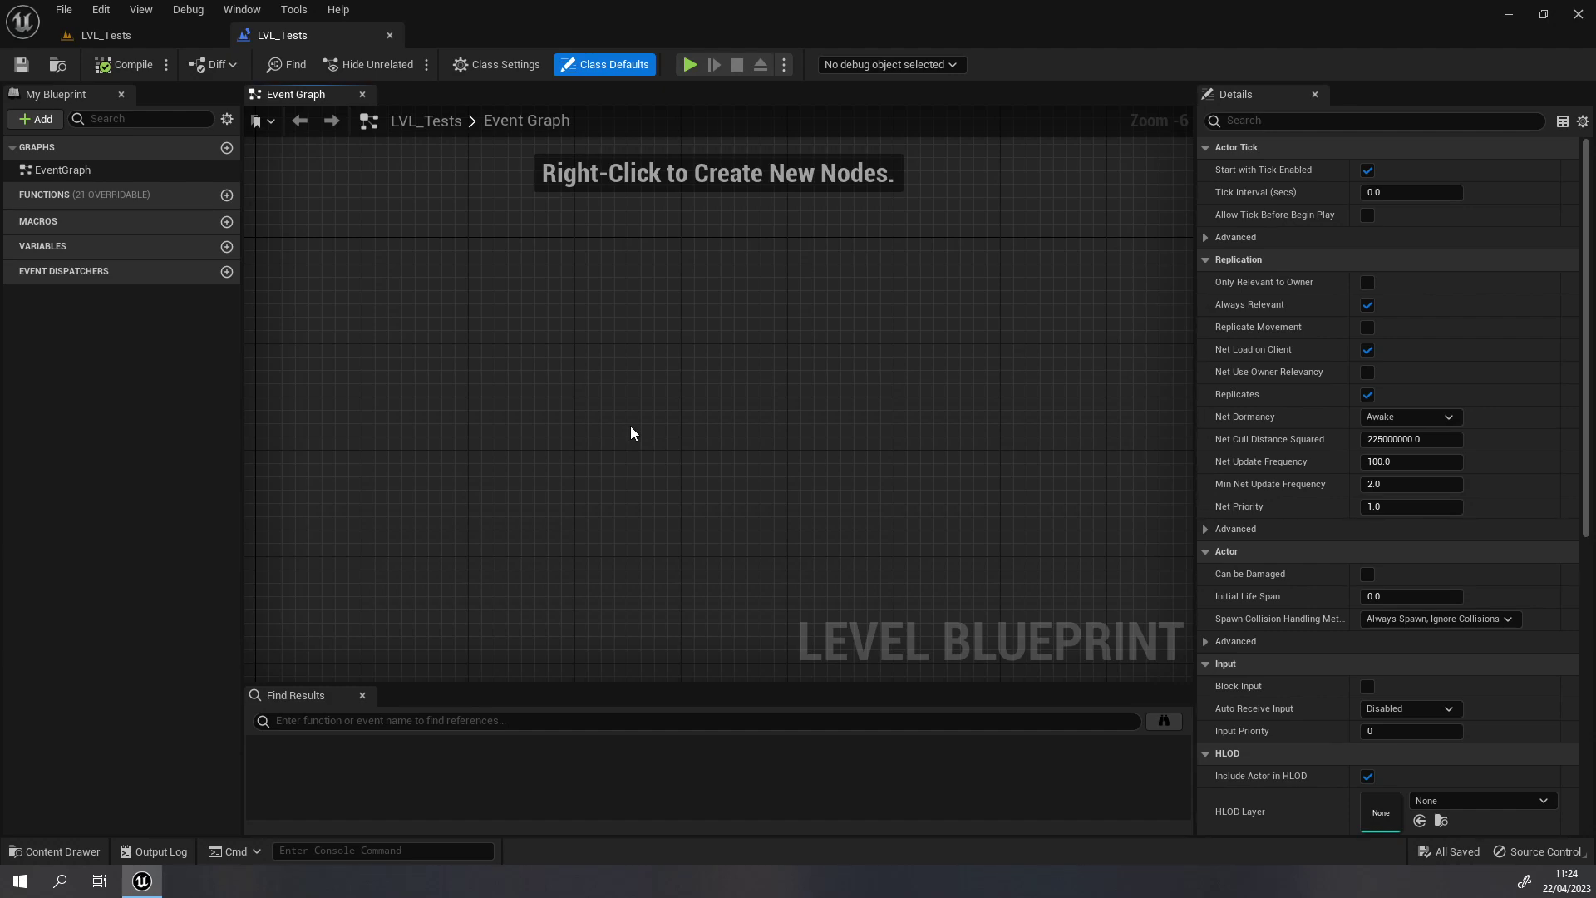
right_click(590, 343)
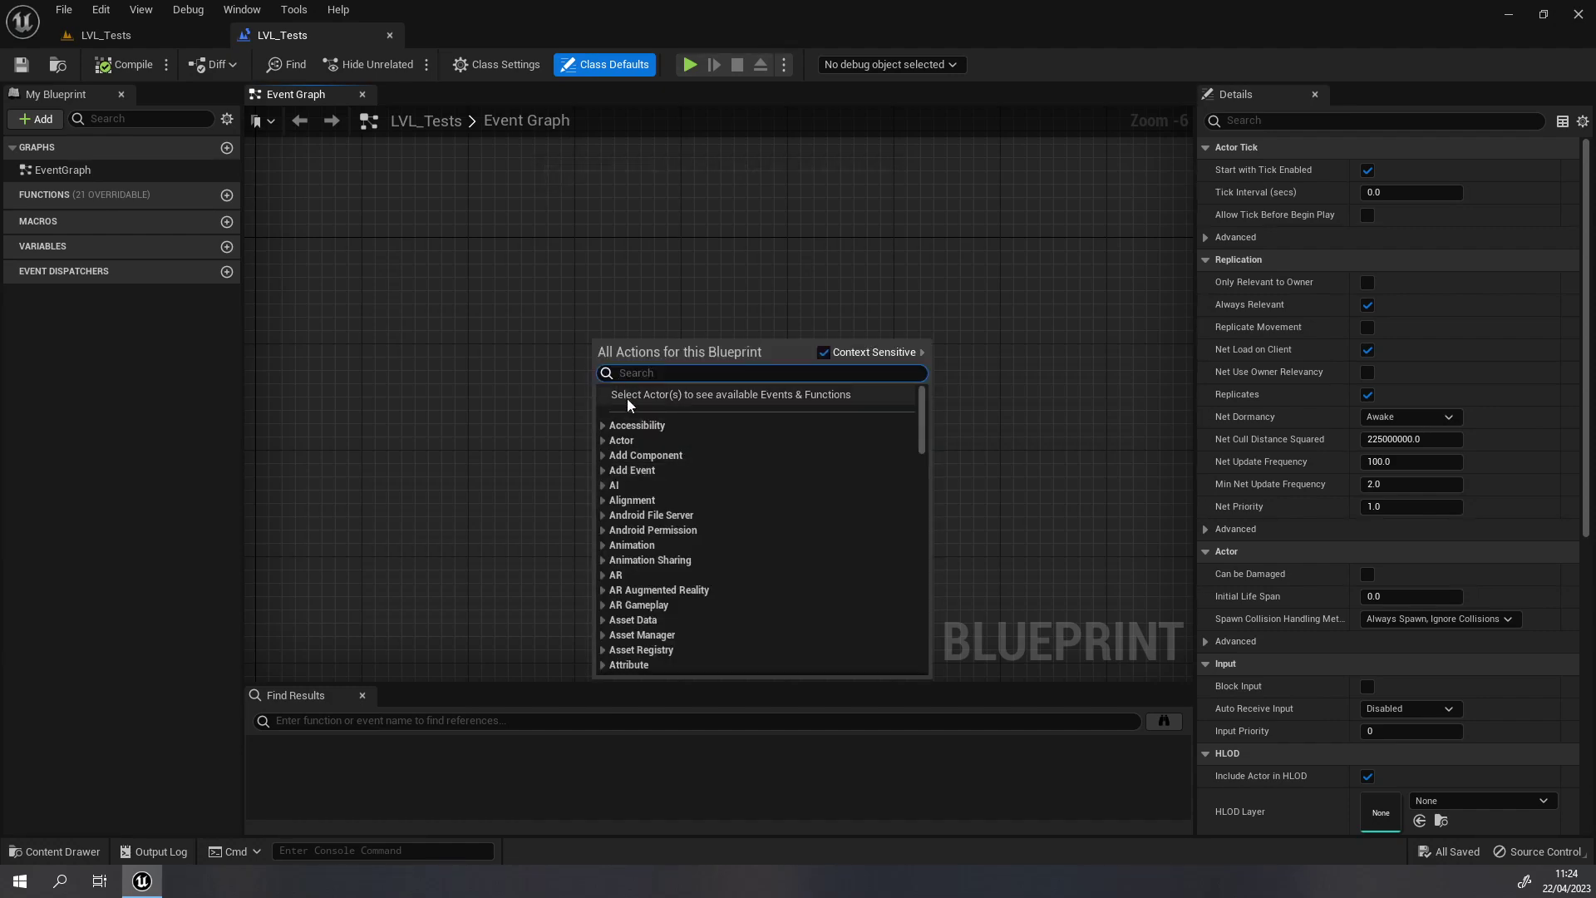
type("delay")
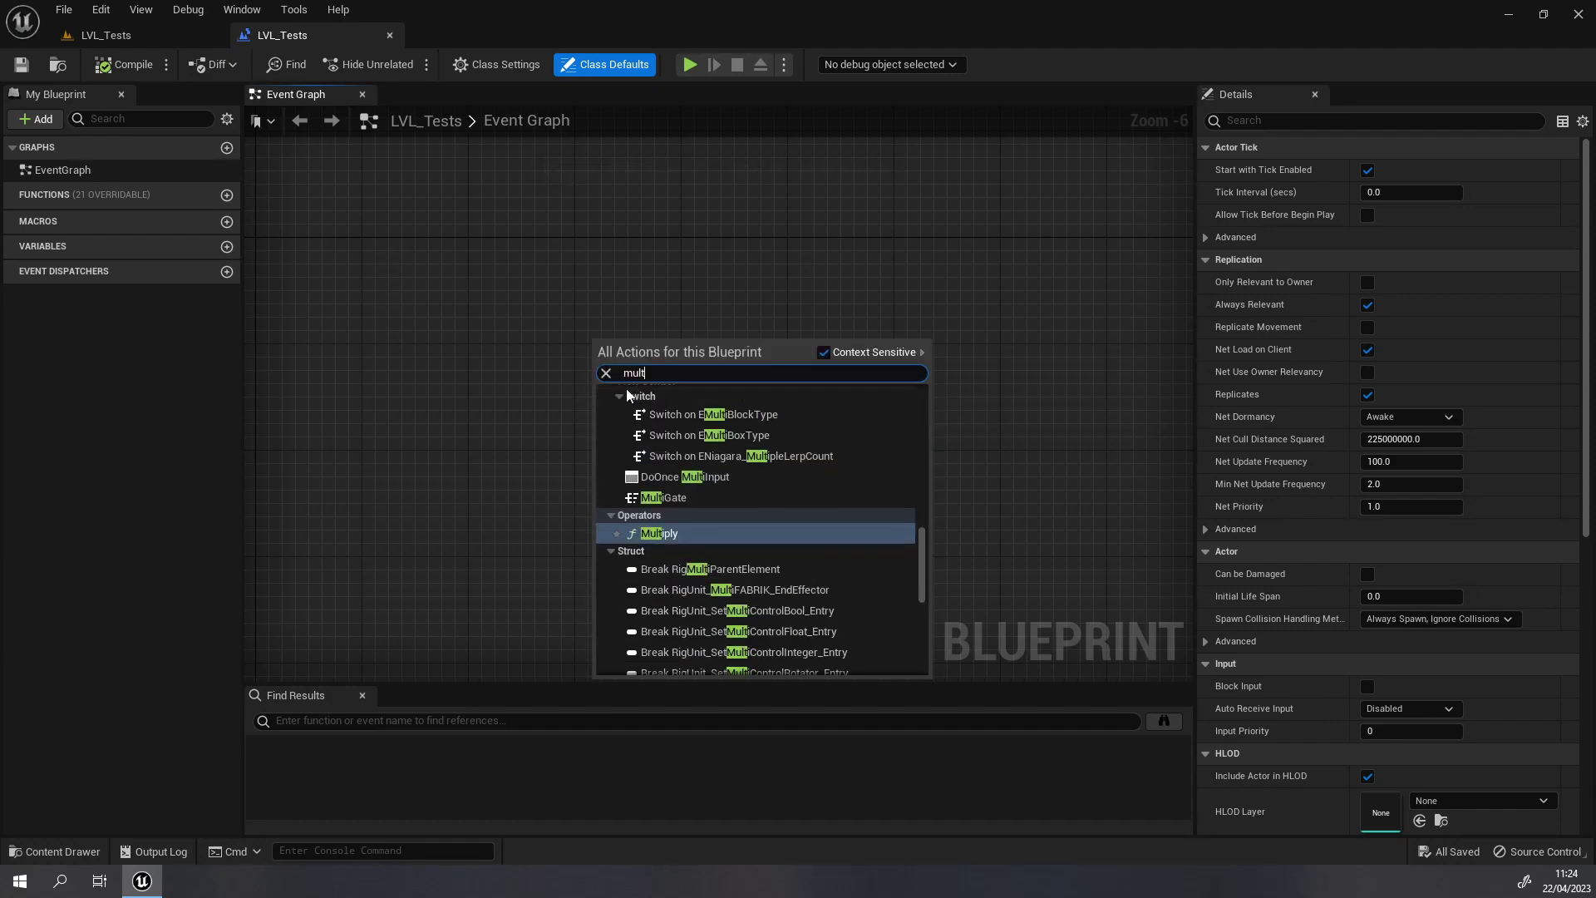
key("Return")
scroll(582, 337, "up", 6)
left_click_drag(663, 378, 670, 366)
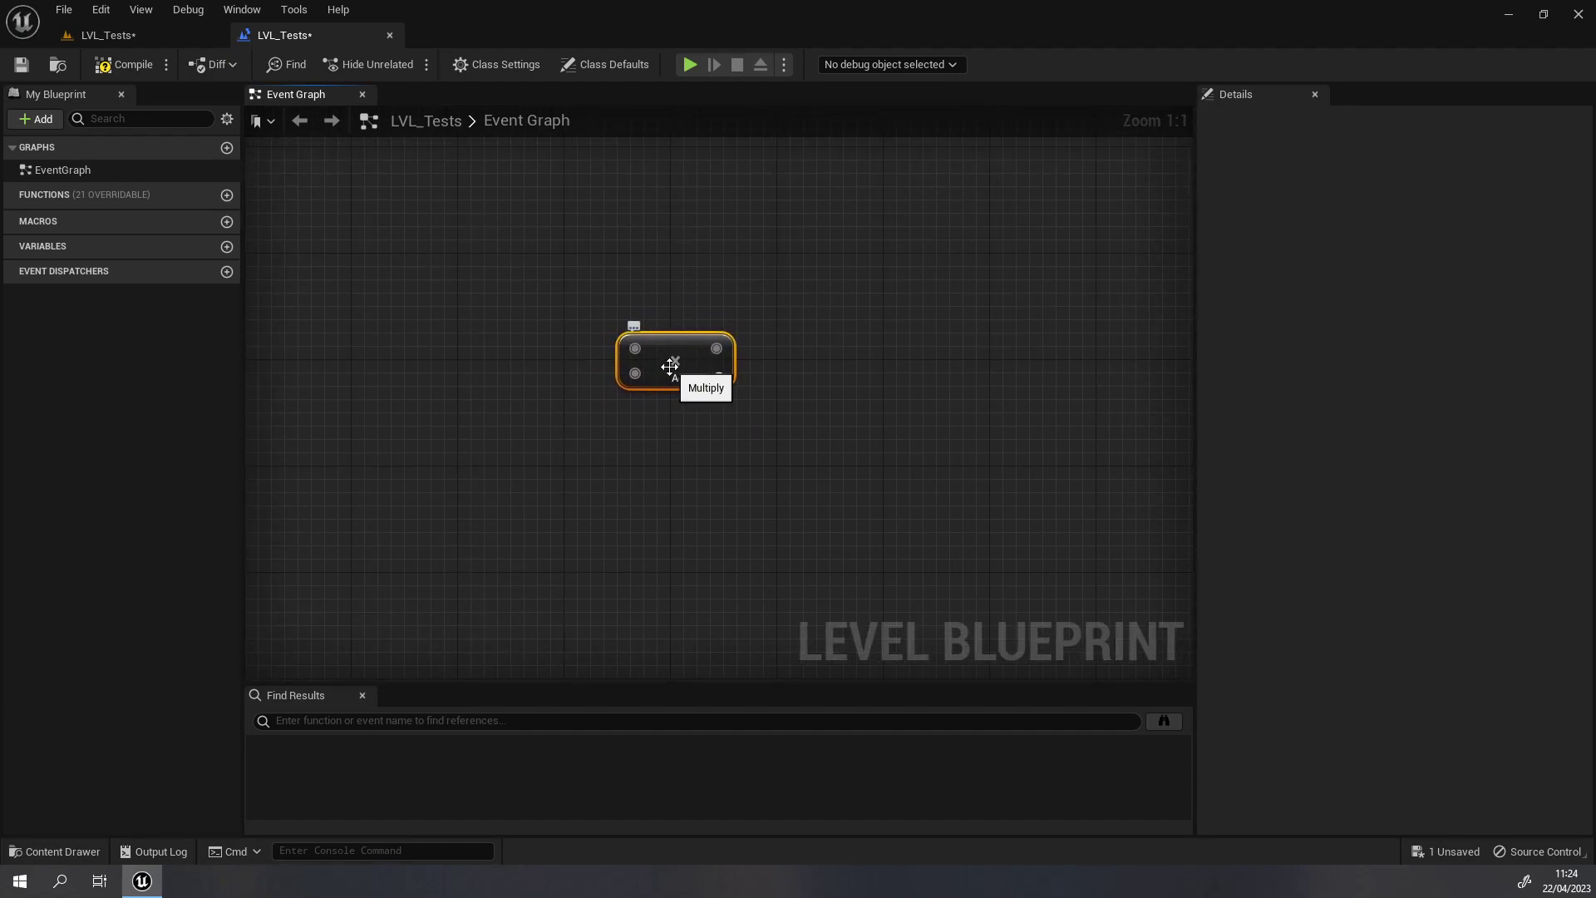
key("Delete")
- Search the Event Graph's All Actions list for 'event' to show Event BeginPlay and Event Tick
right_click(604, 300)
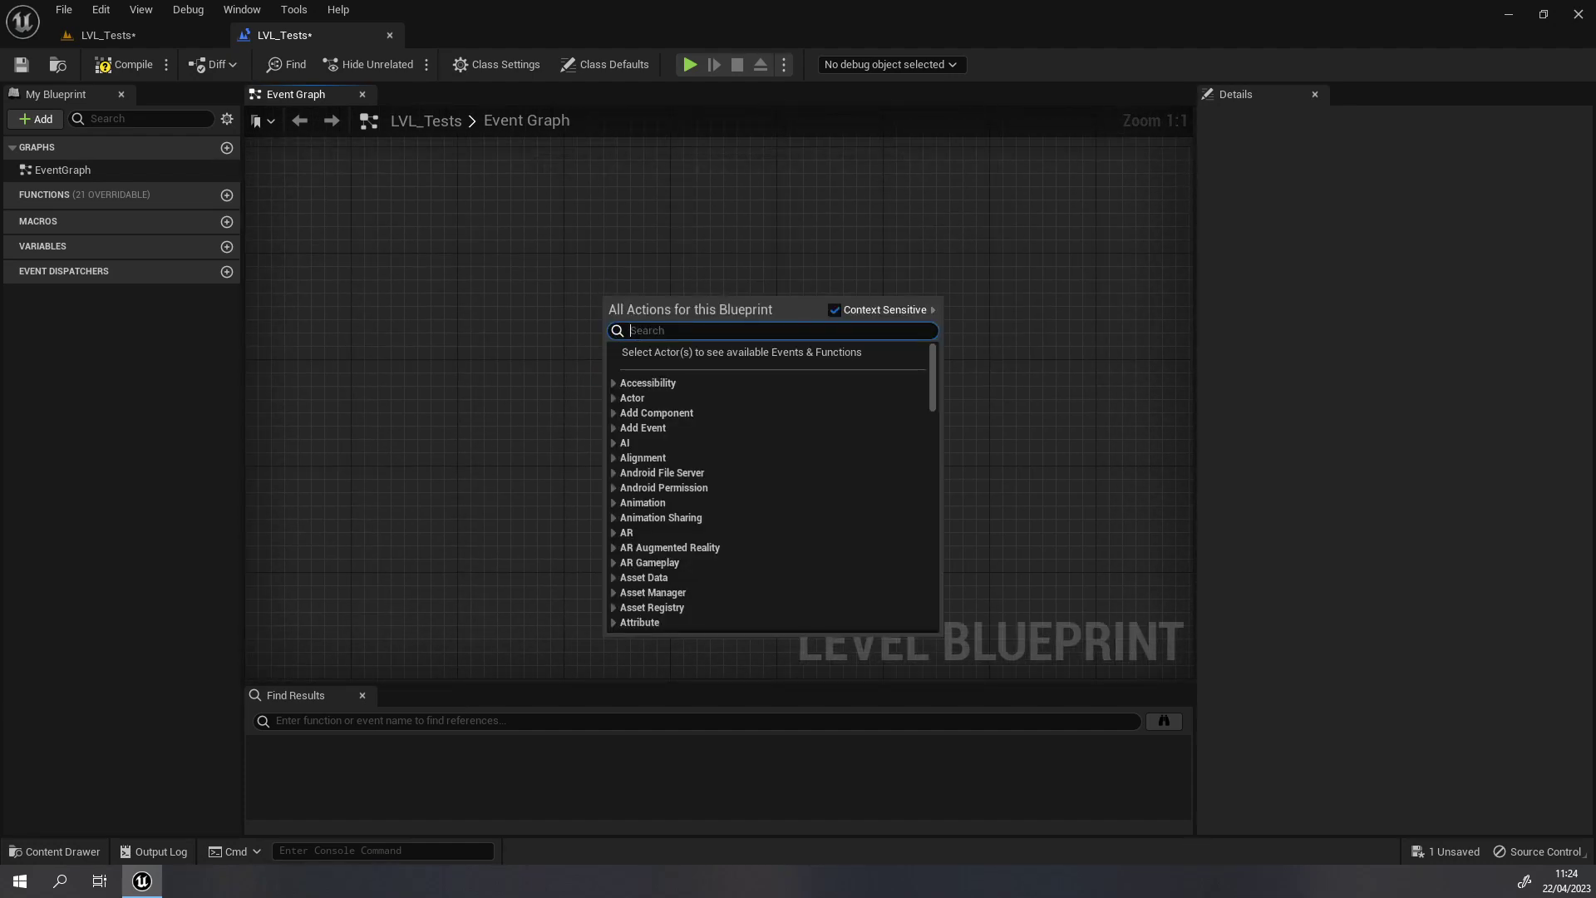
type("event")
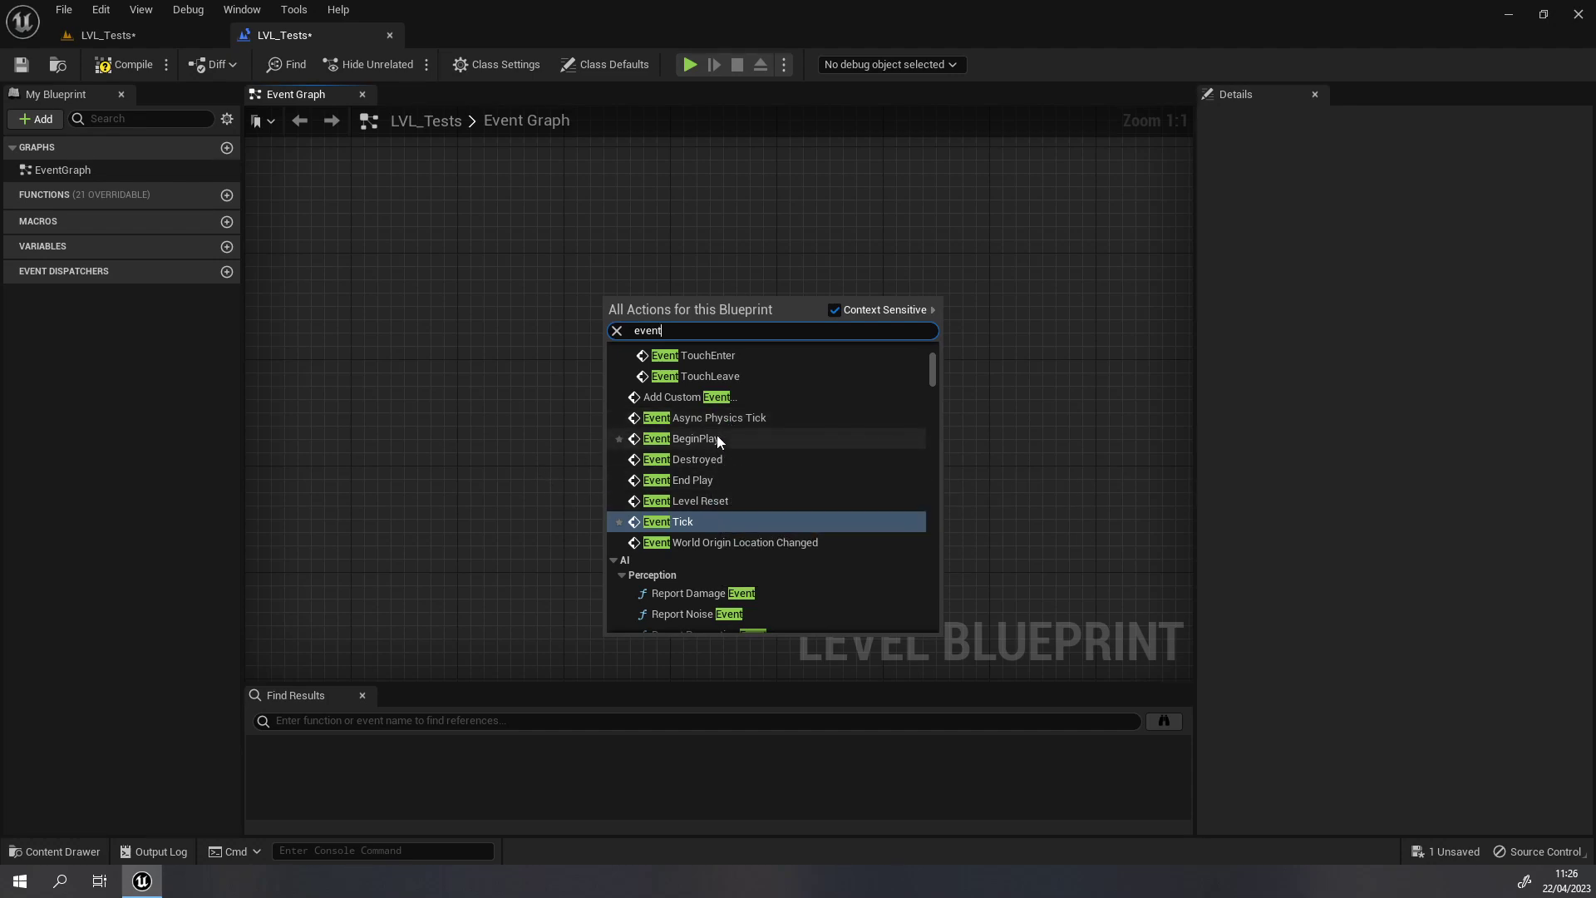
- Add an Event BeginPlay node to the LVL_Tests Event Graph and position it
left_click(714, 436)
right_click_drag(719, 297, 557, 360)
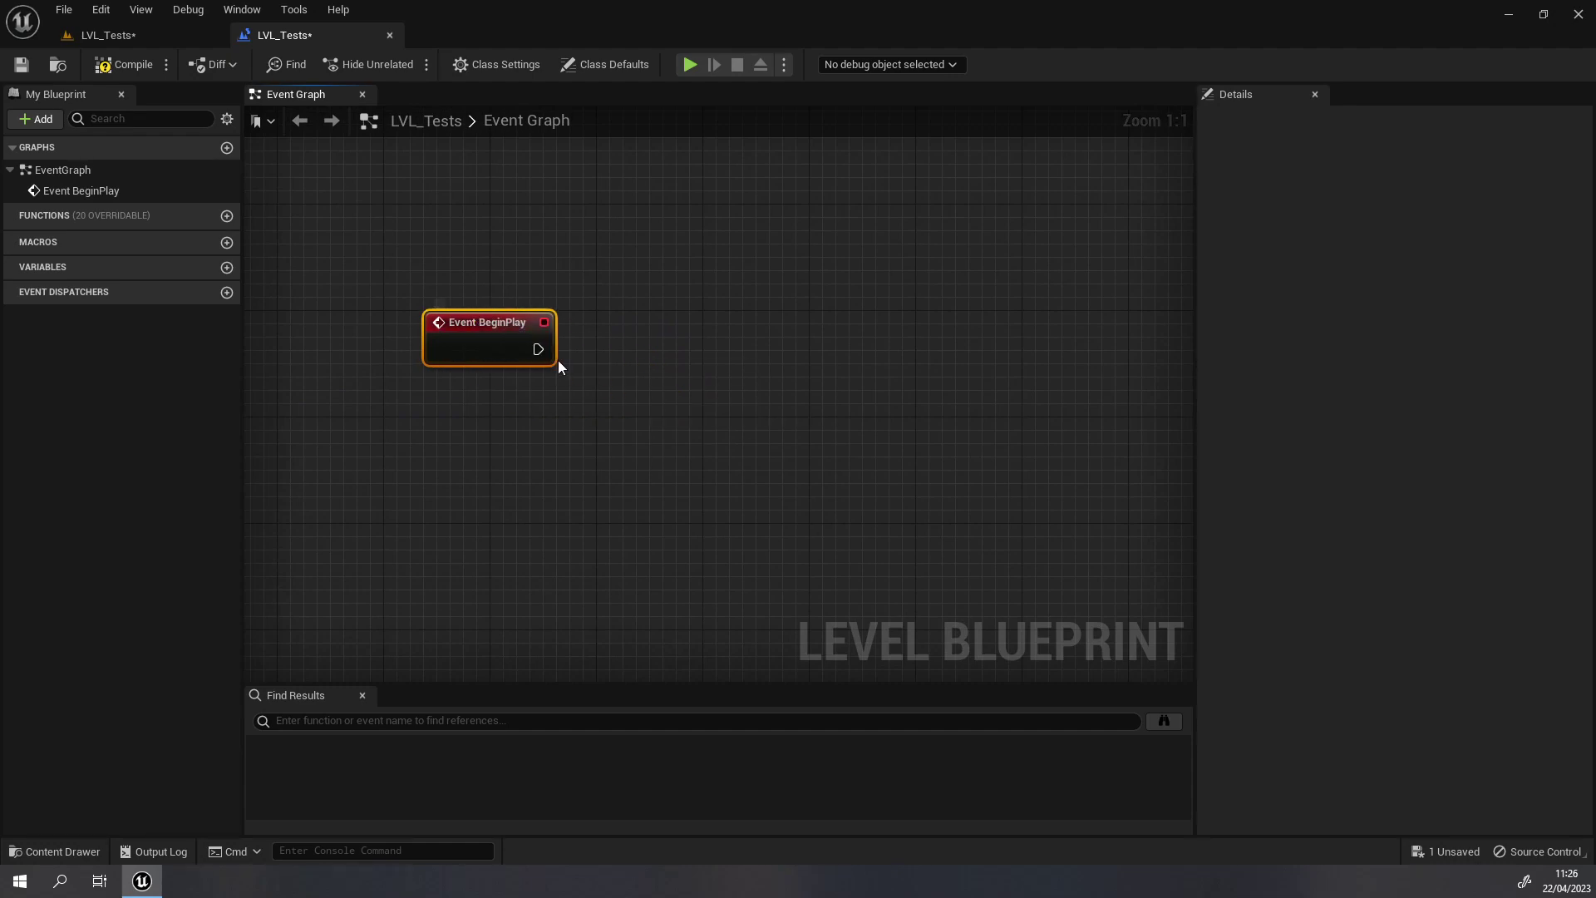
left_click_drag(539, 349, 794, 342)
left_click(637, 309)
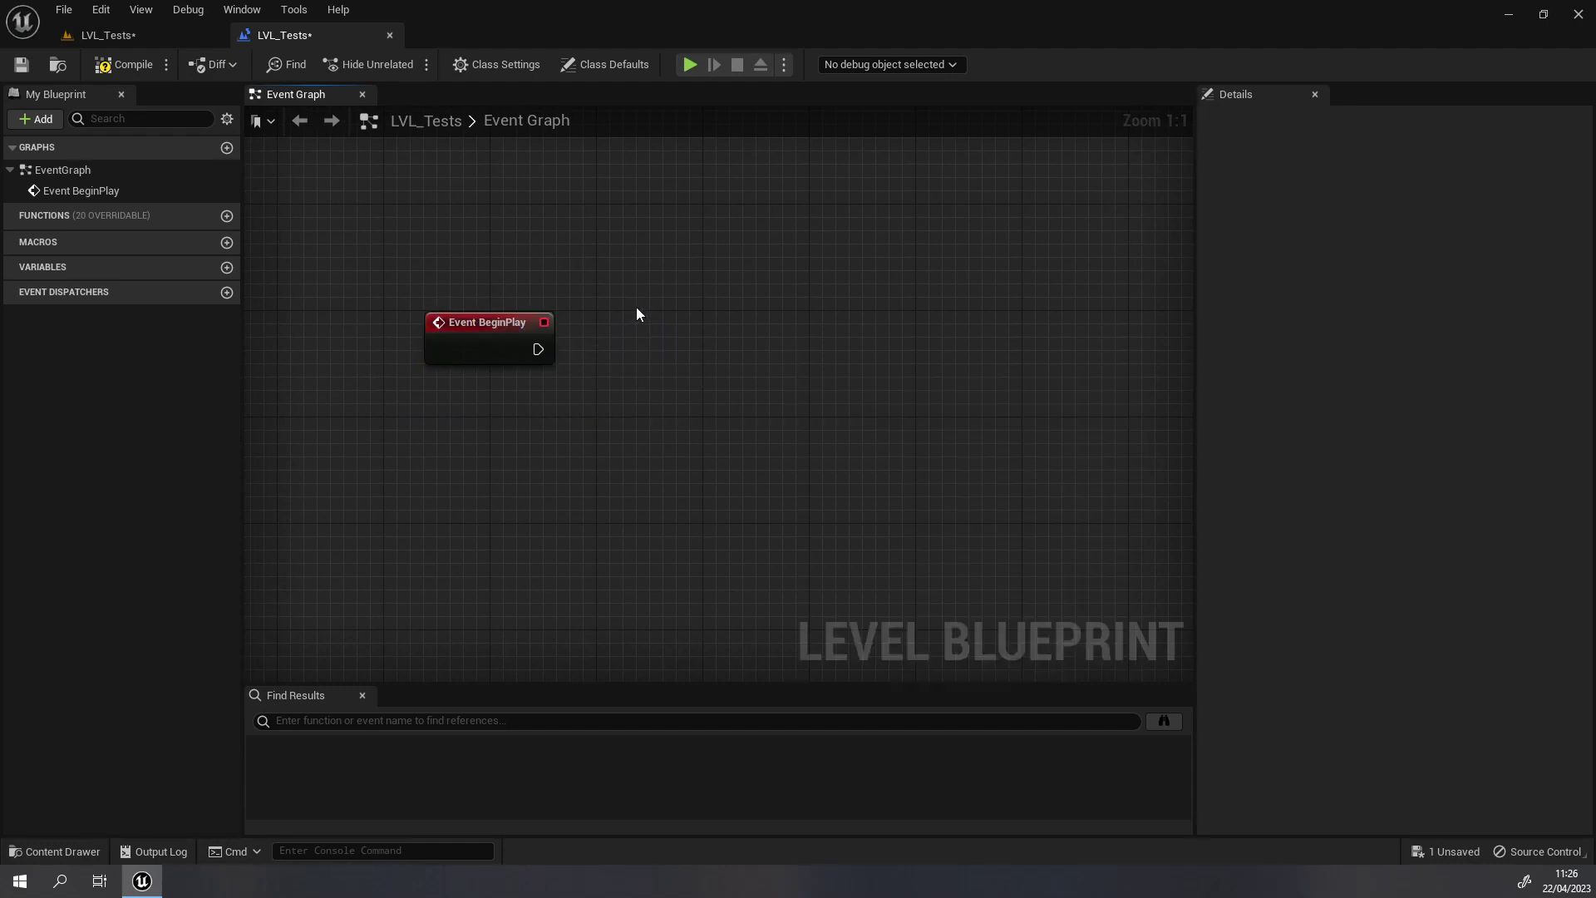
left_click_drag(538, 350, 590, 291)
left_click(548, 271)
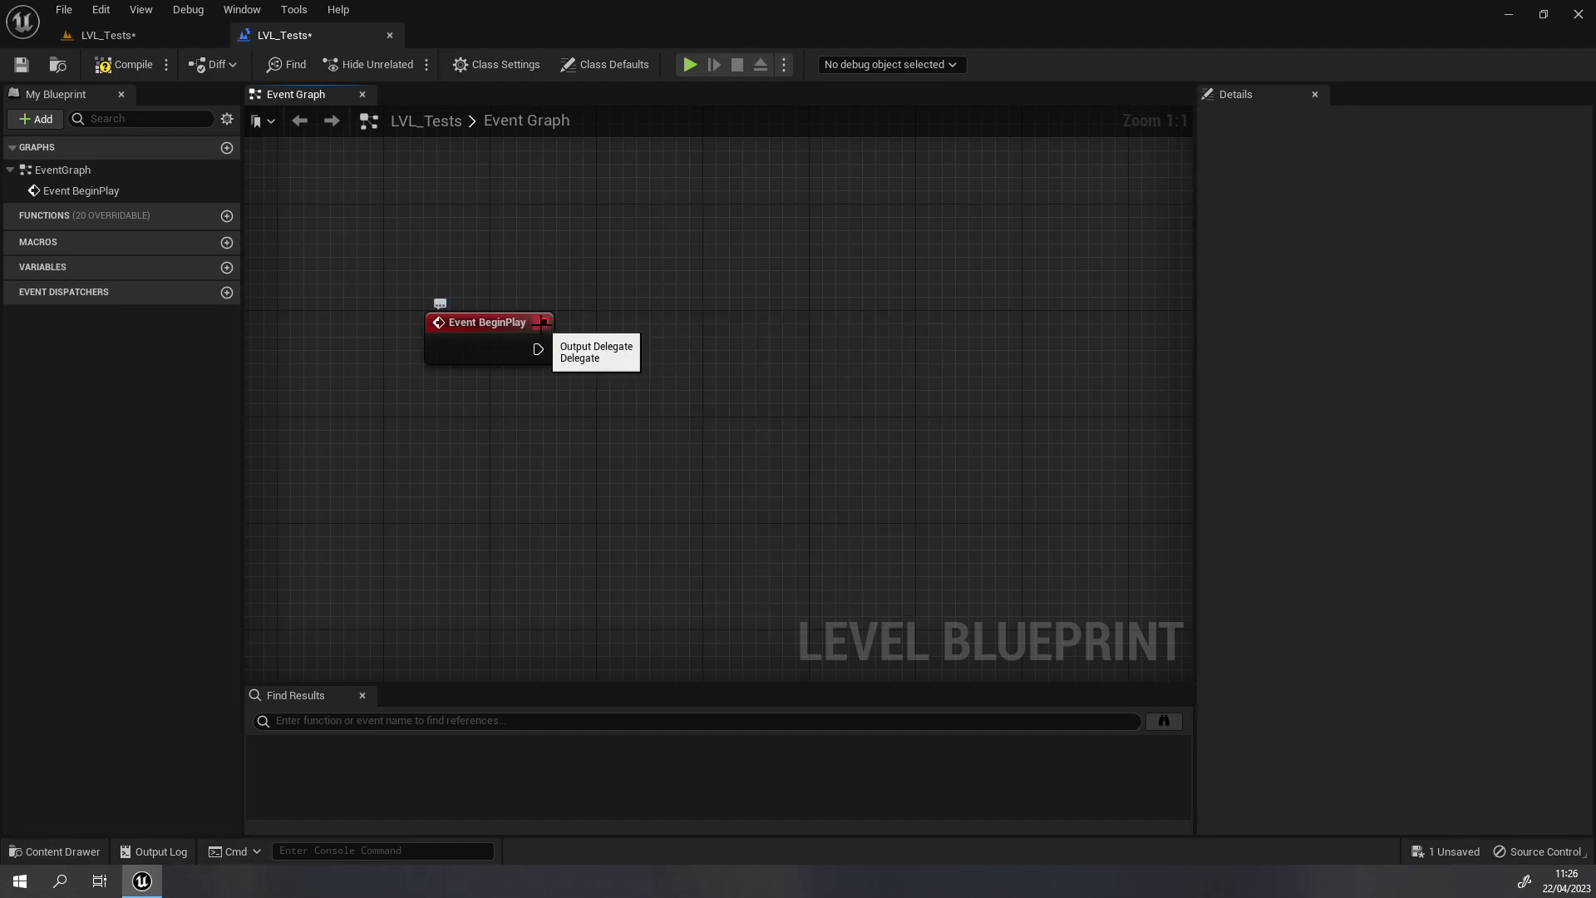
left_click_drag(487, 323, 640, 363)
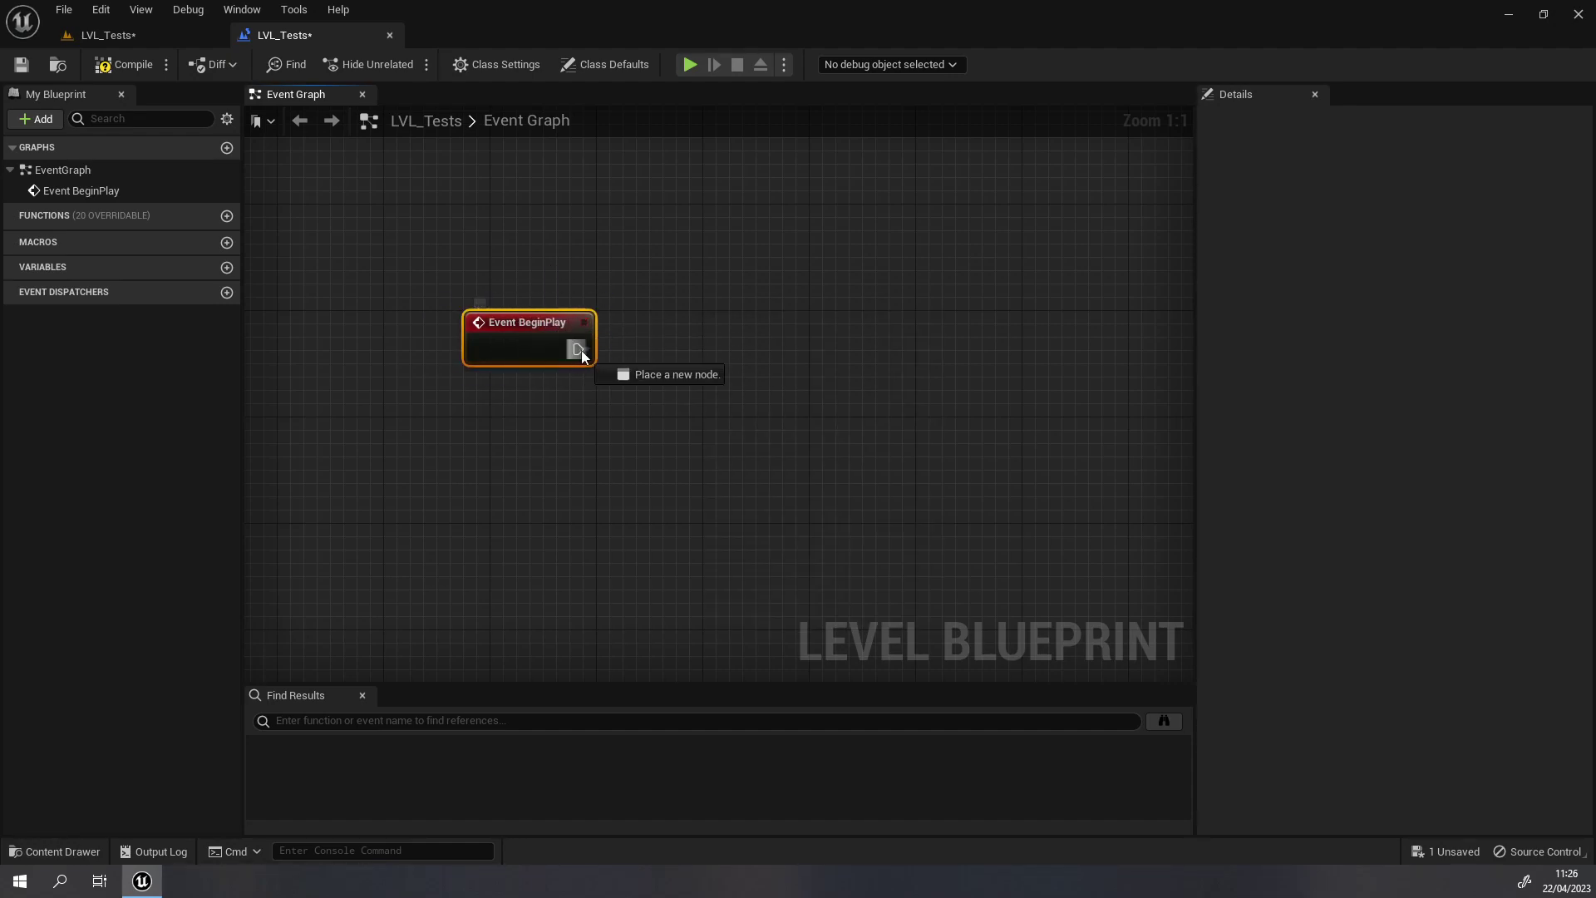
left_click(603, 392)
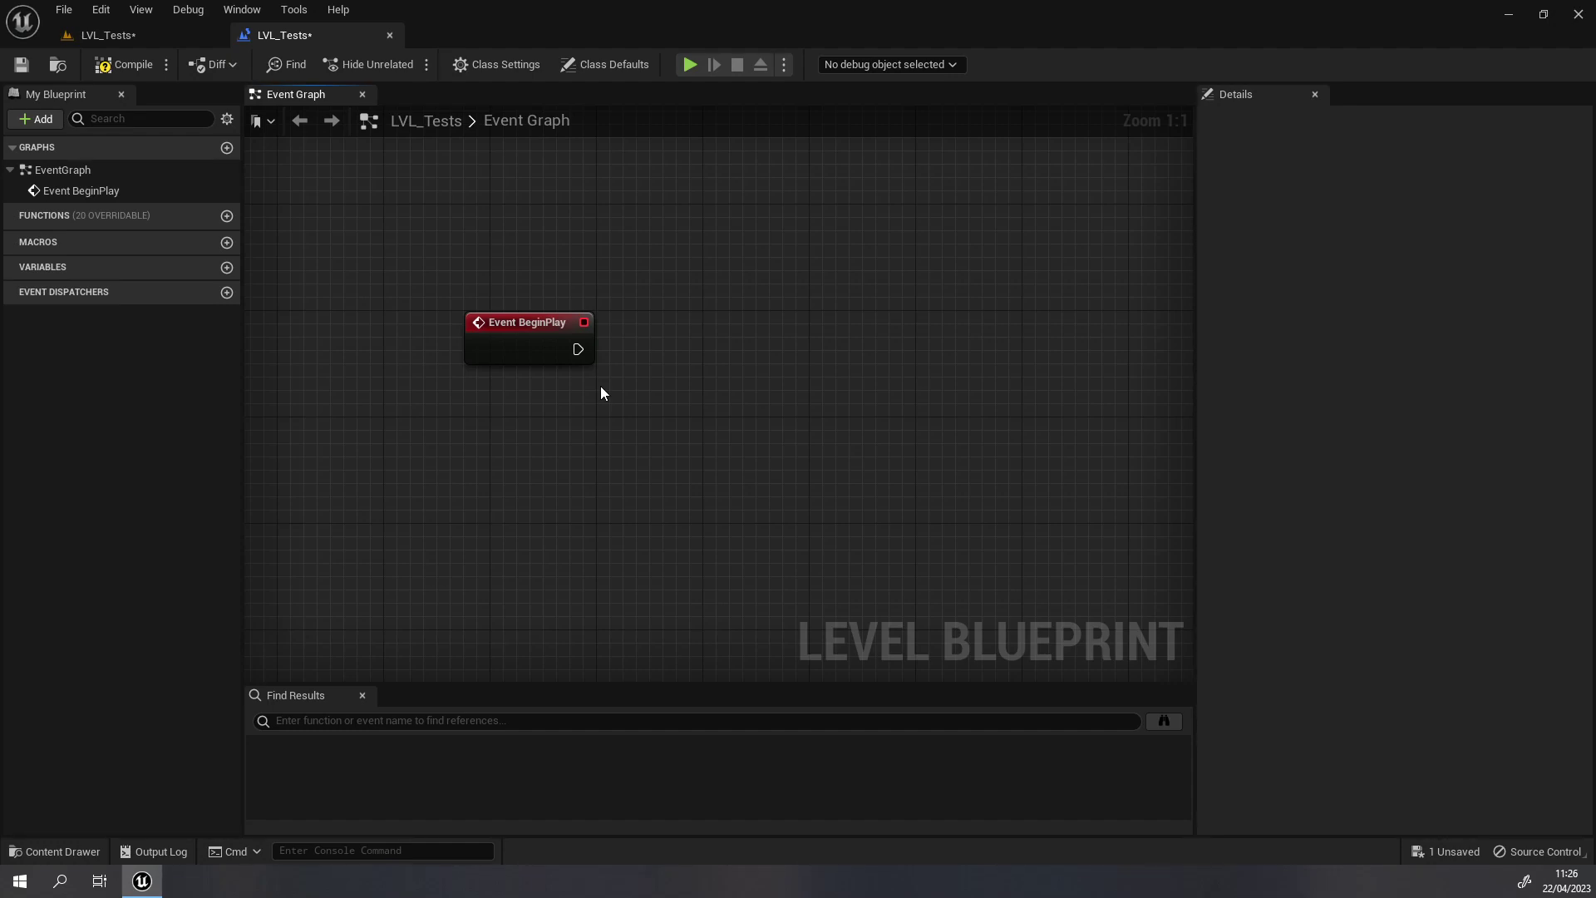
- Reposition Event BeginPlay and drag a wire from its exec pin to list executable actions
right_click_drag(578, 355, 522, 391)
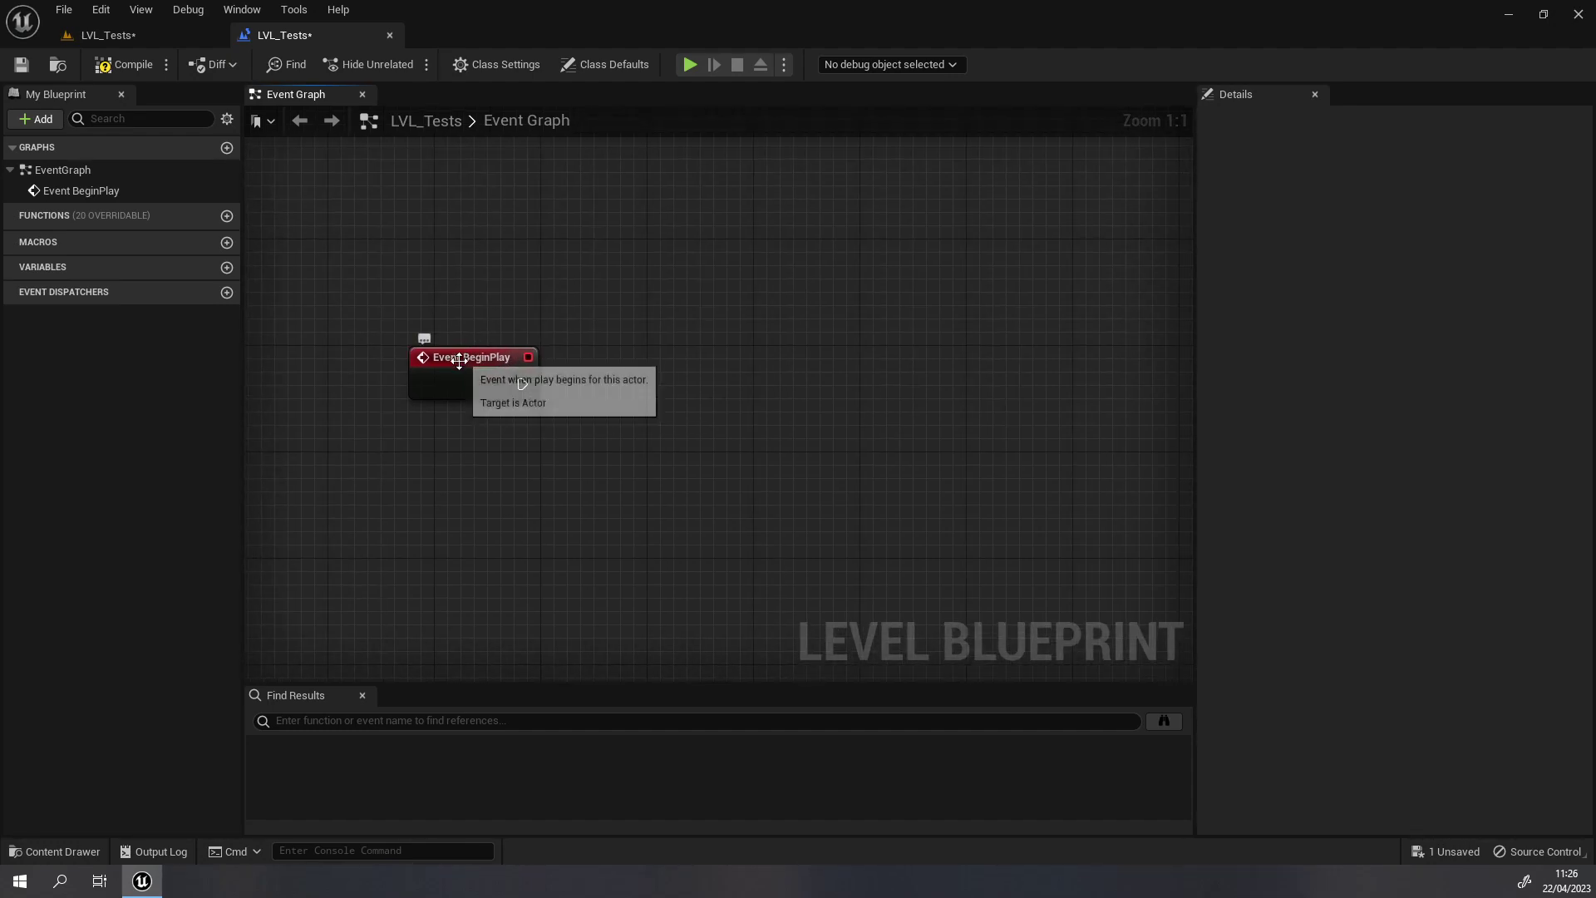
left_click(521, 392)
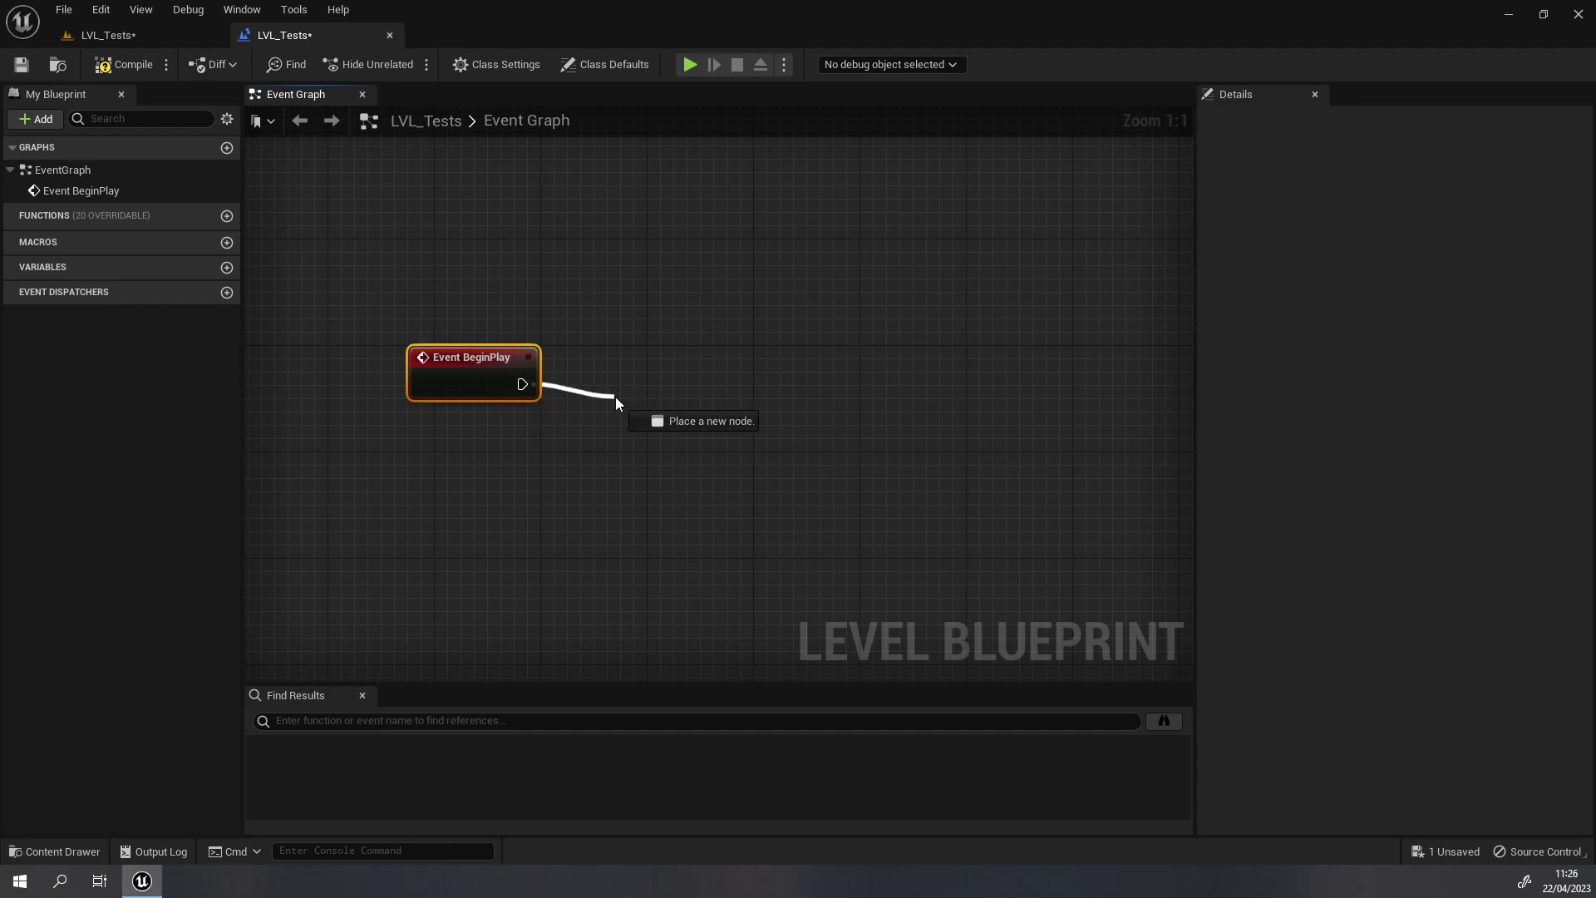
left_click_drag(520, 392, 615, 397)
left_click(690, 366)
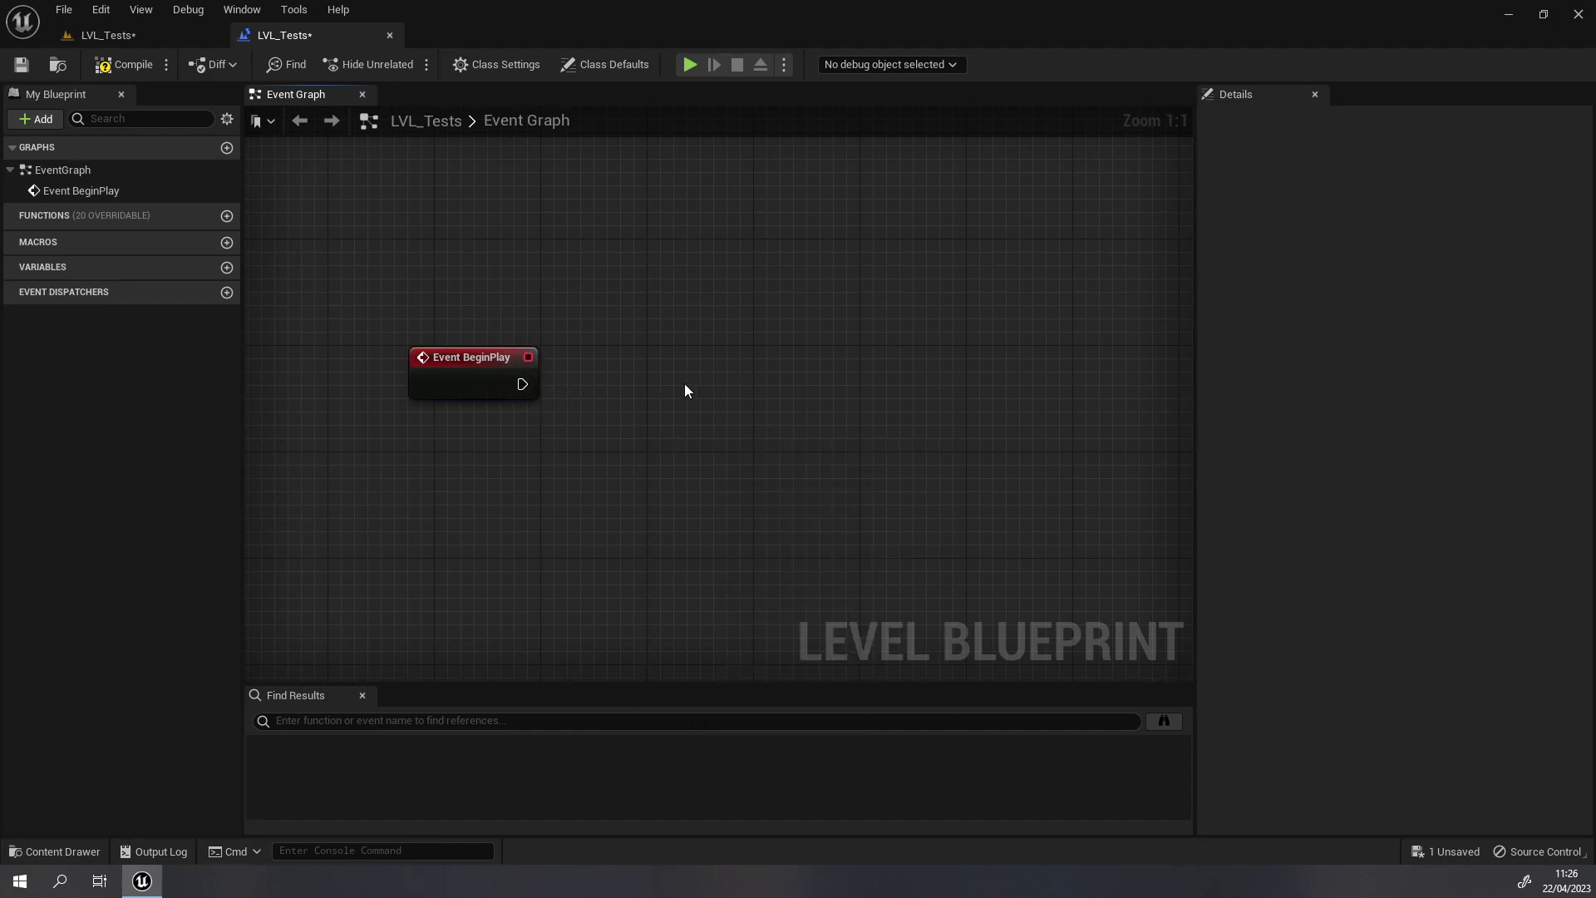
right_click_drag(845, 431, 845, 432)
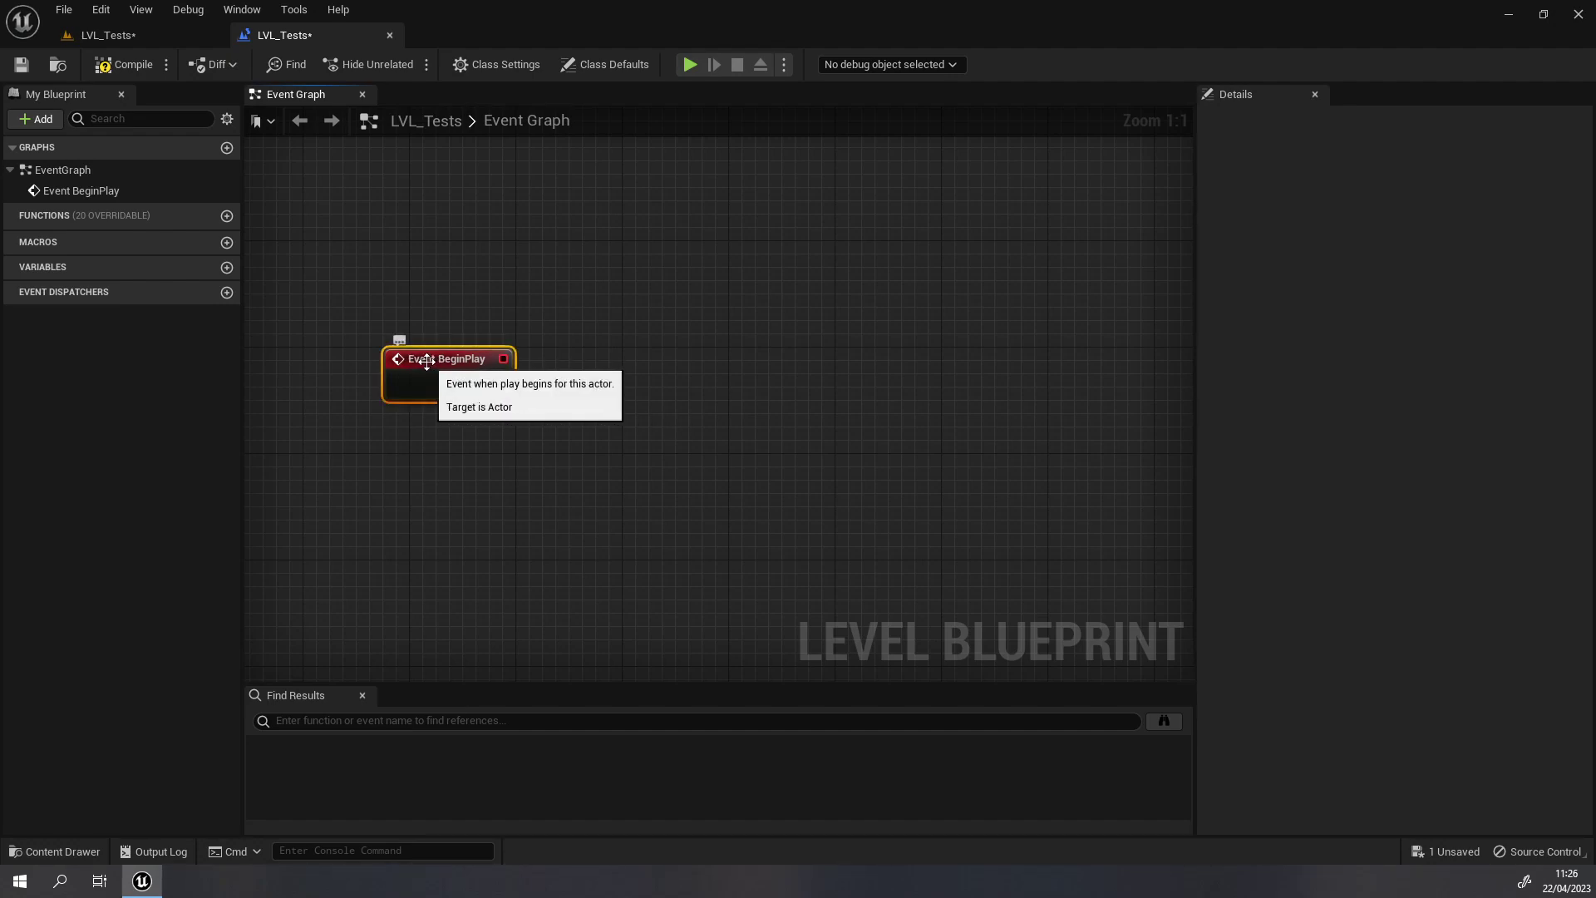
left_click_drag(432, 373, 676, 388)
left_click(606, 356)
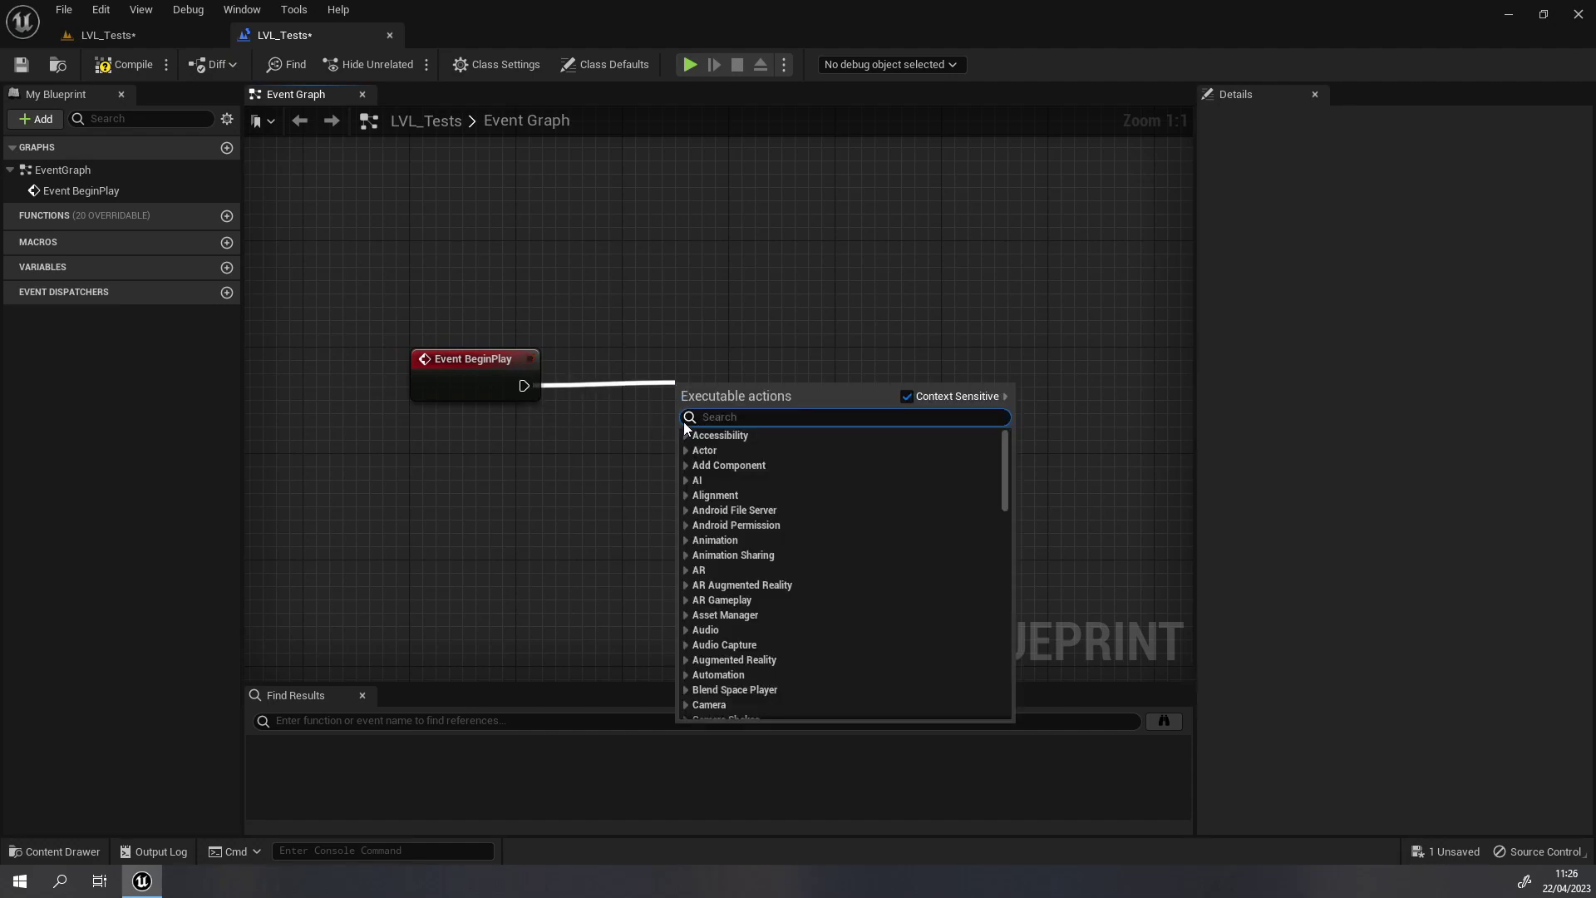
- Add a Print String node printing Hello after Event BeginPlay, then save the level
type("prinyt")
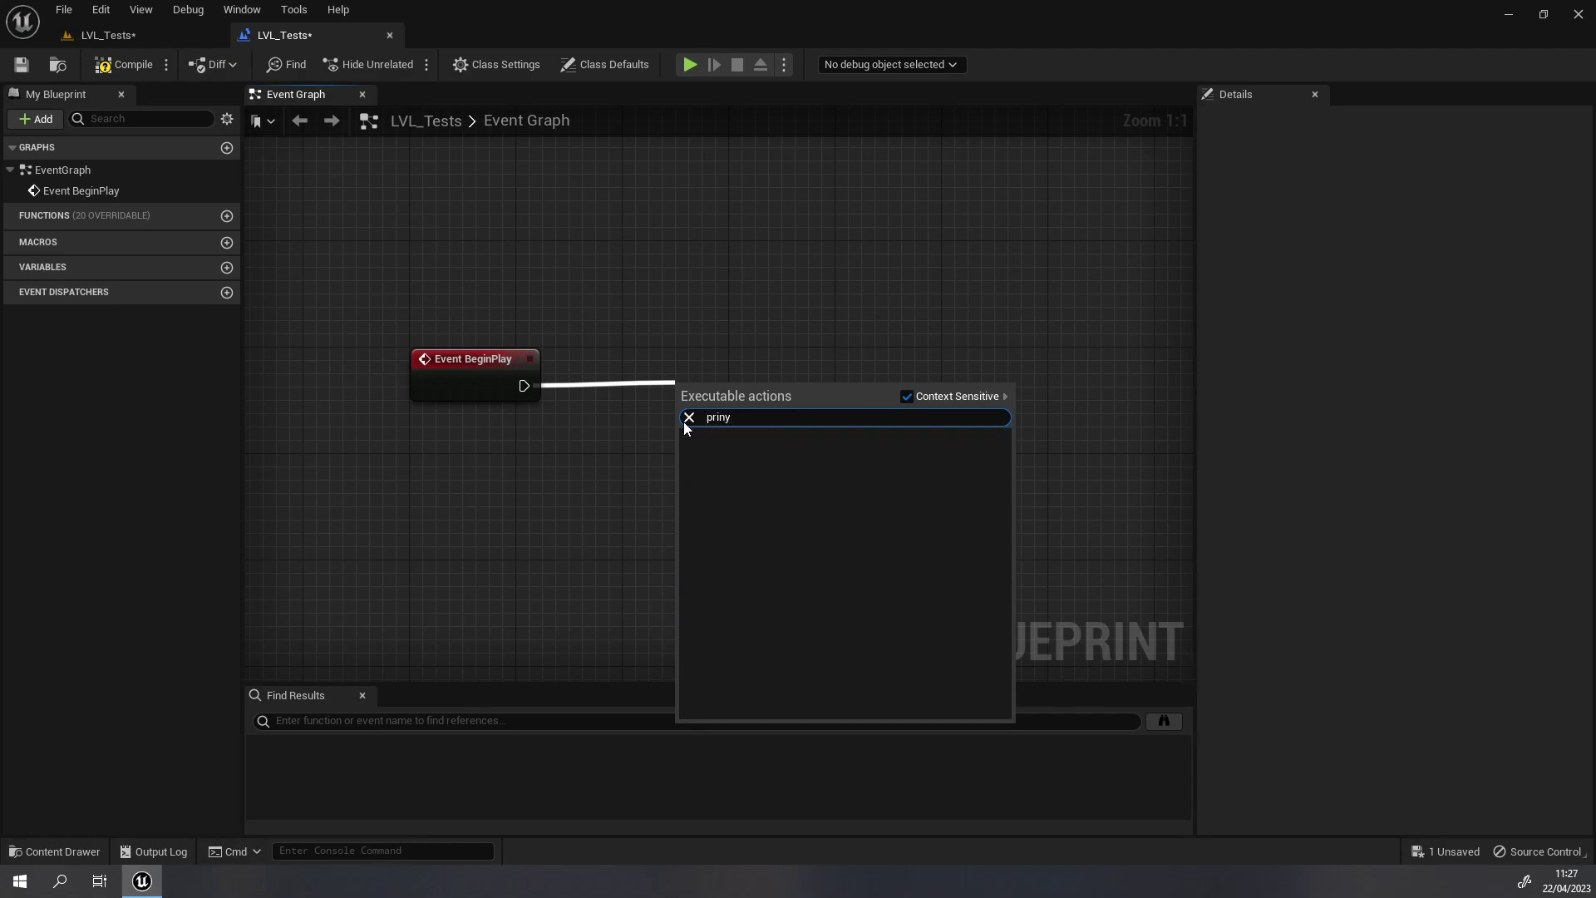
key("BackSpace")
type("t")
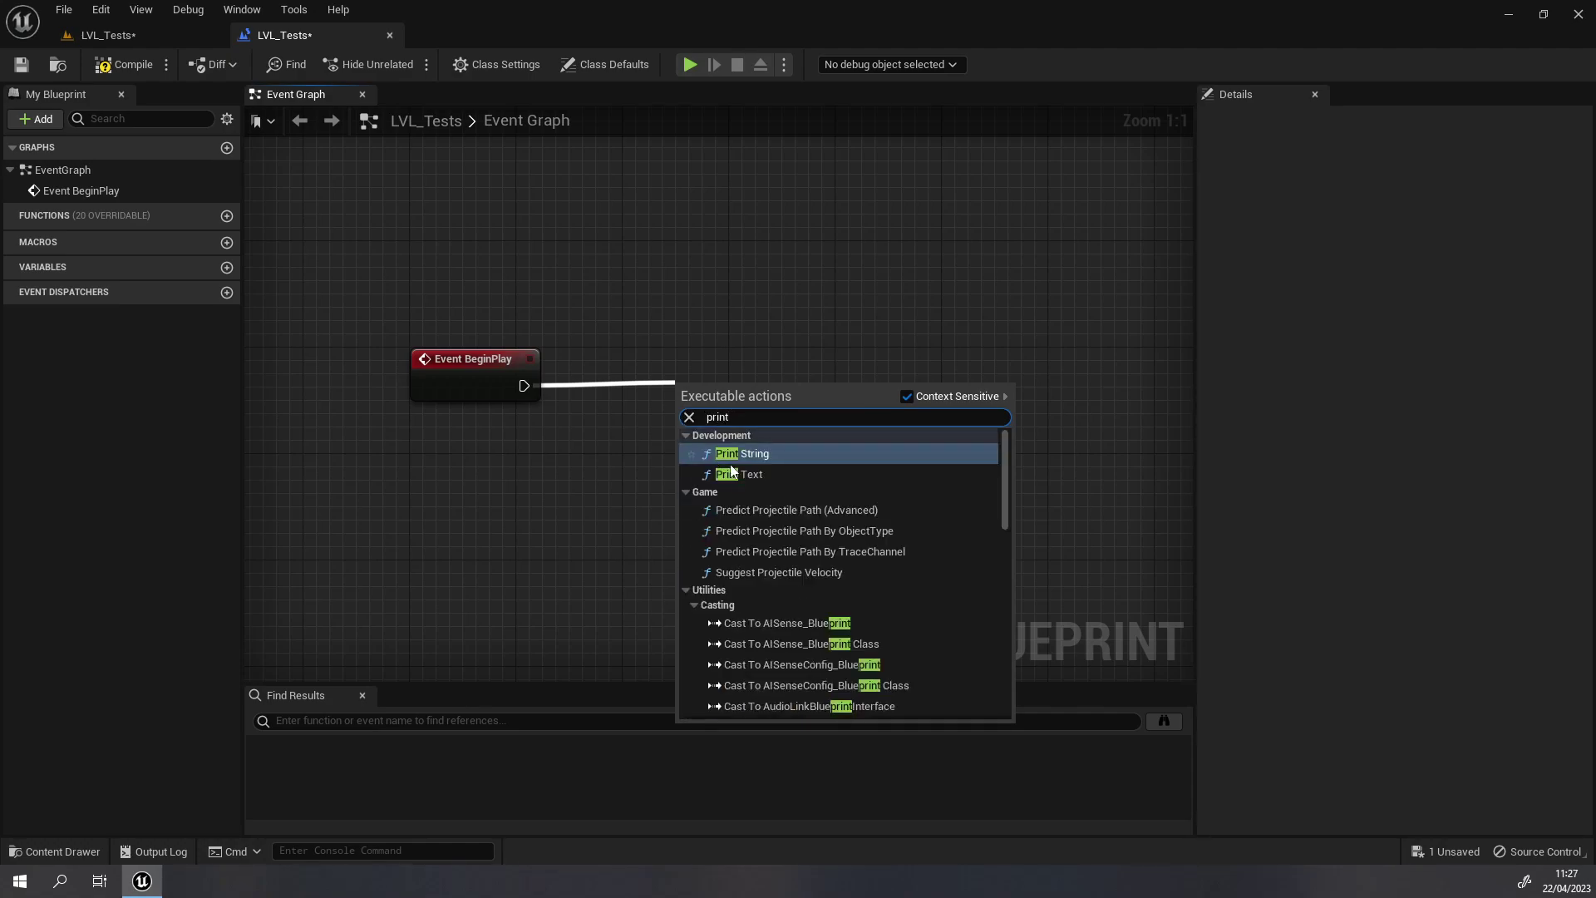
left_click(730, 463)
left_click_drag(722, 361, 784, 361)
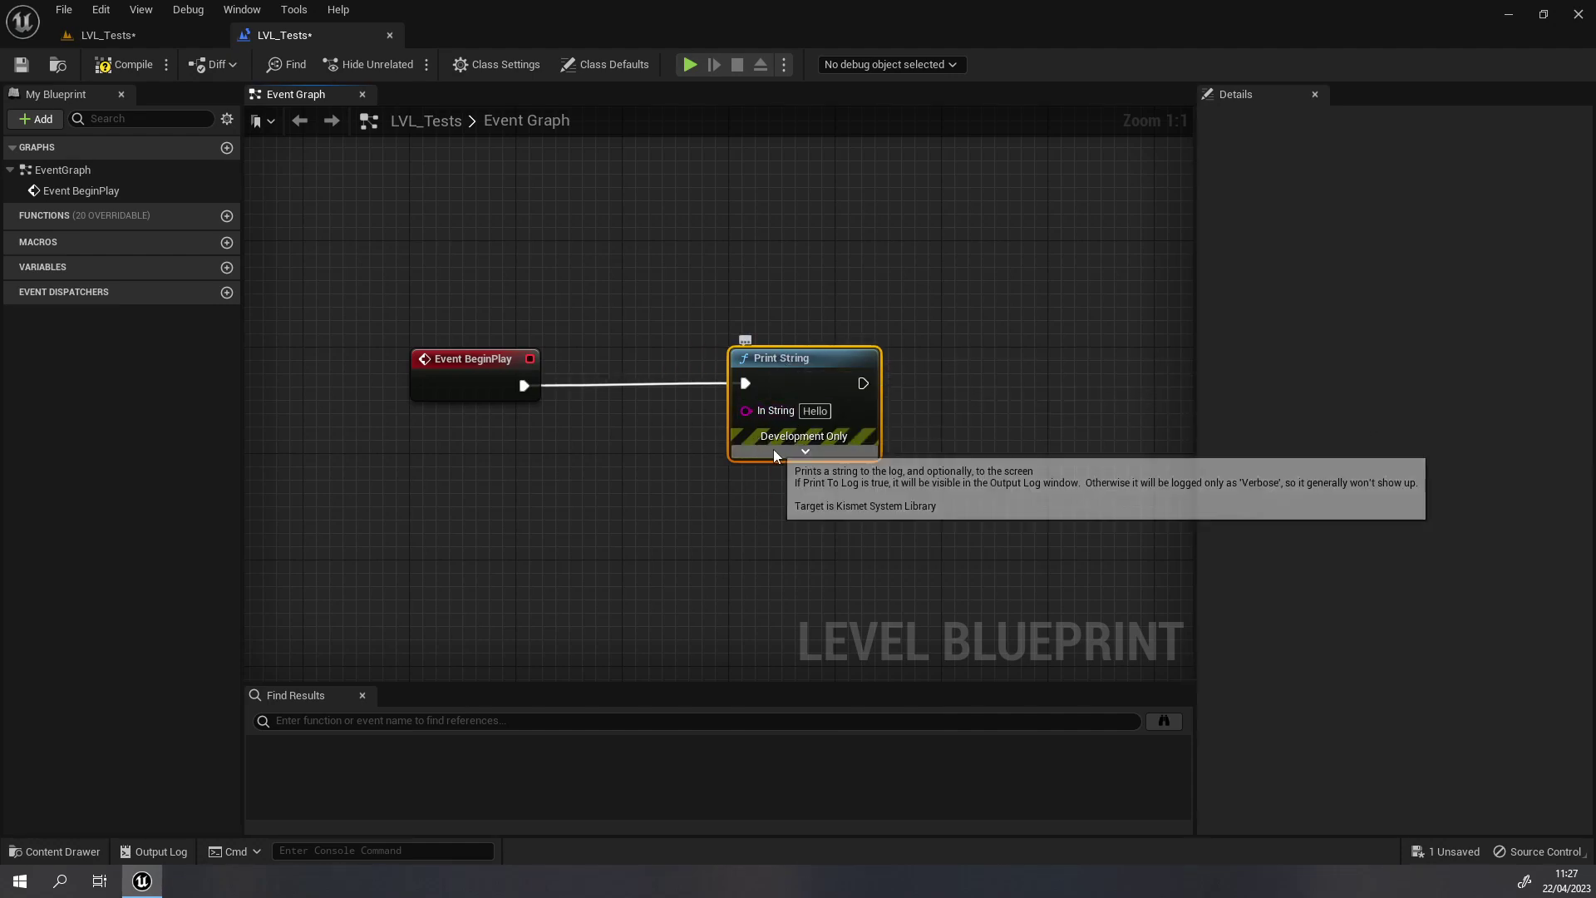
left_click(804, 452)
left_click(811, 595)
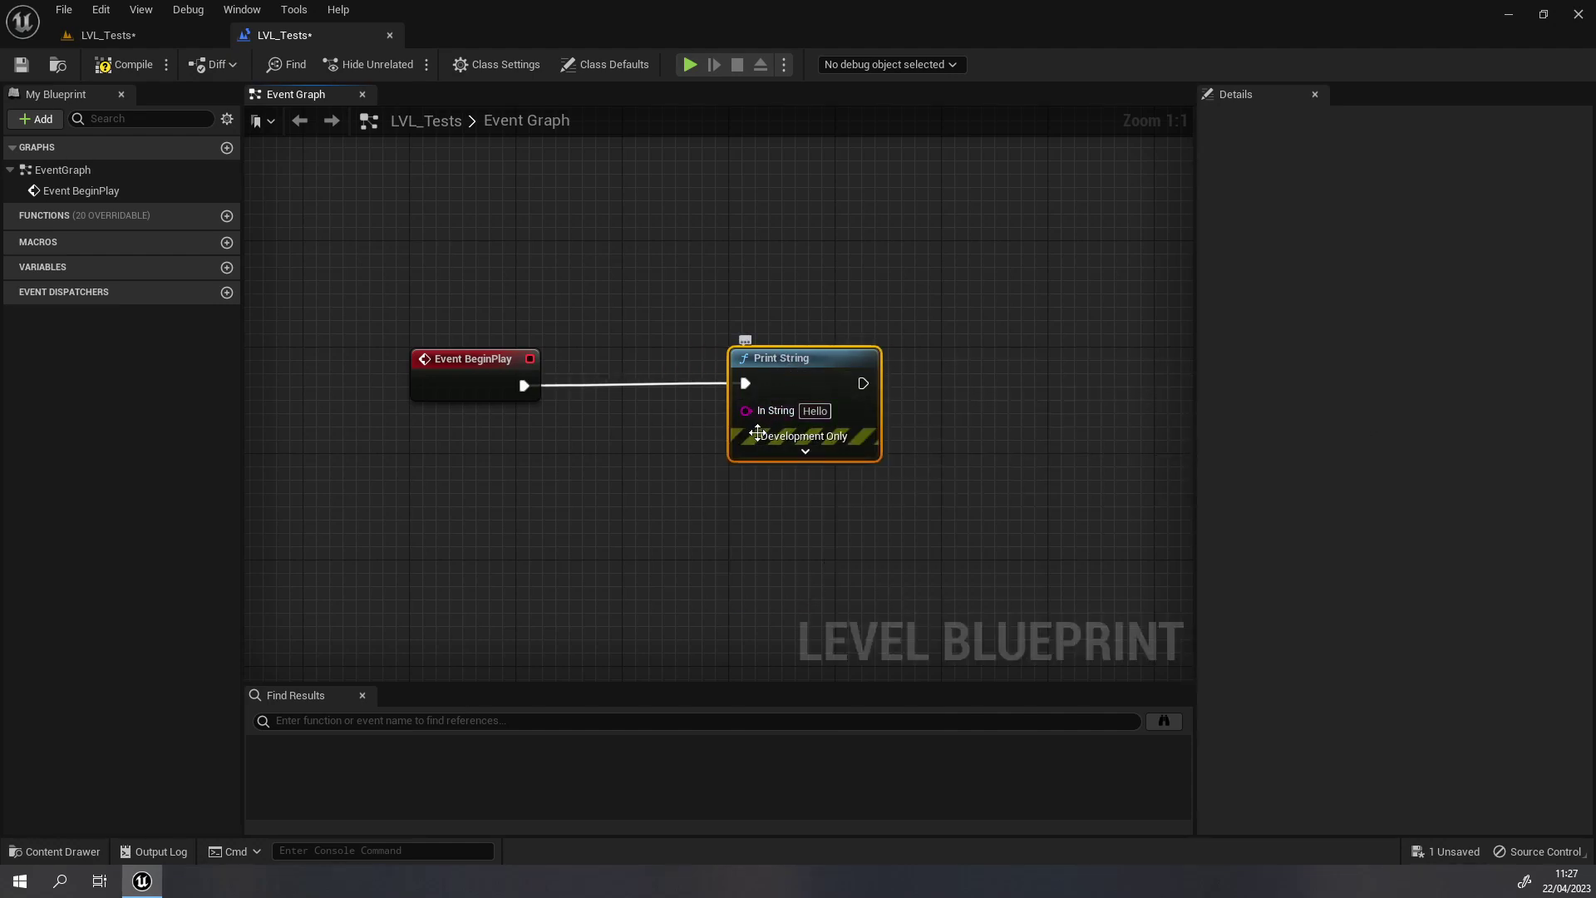
right_click_drag(862, 454, 580, 450)
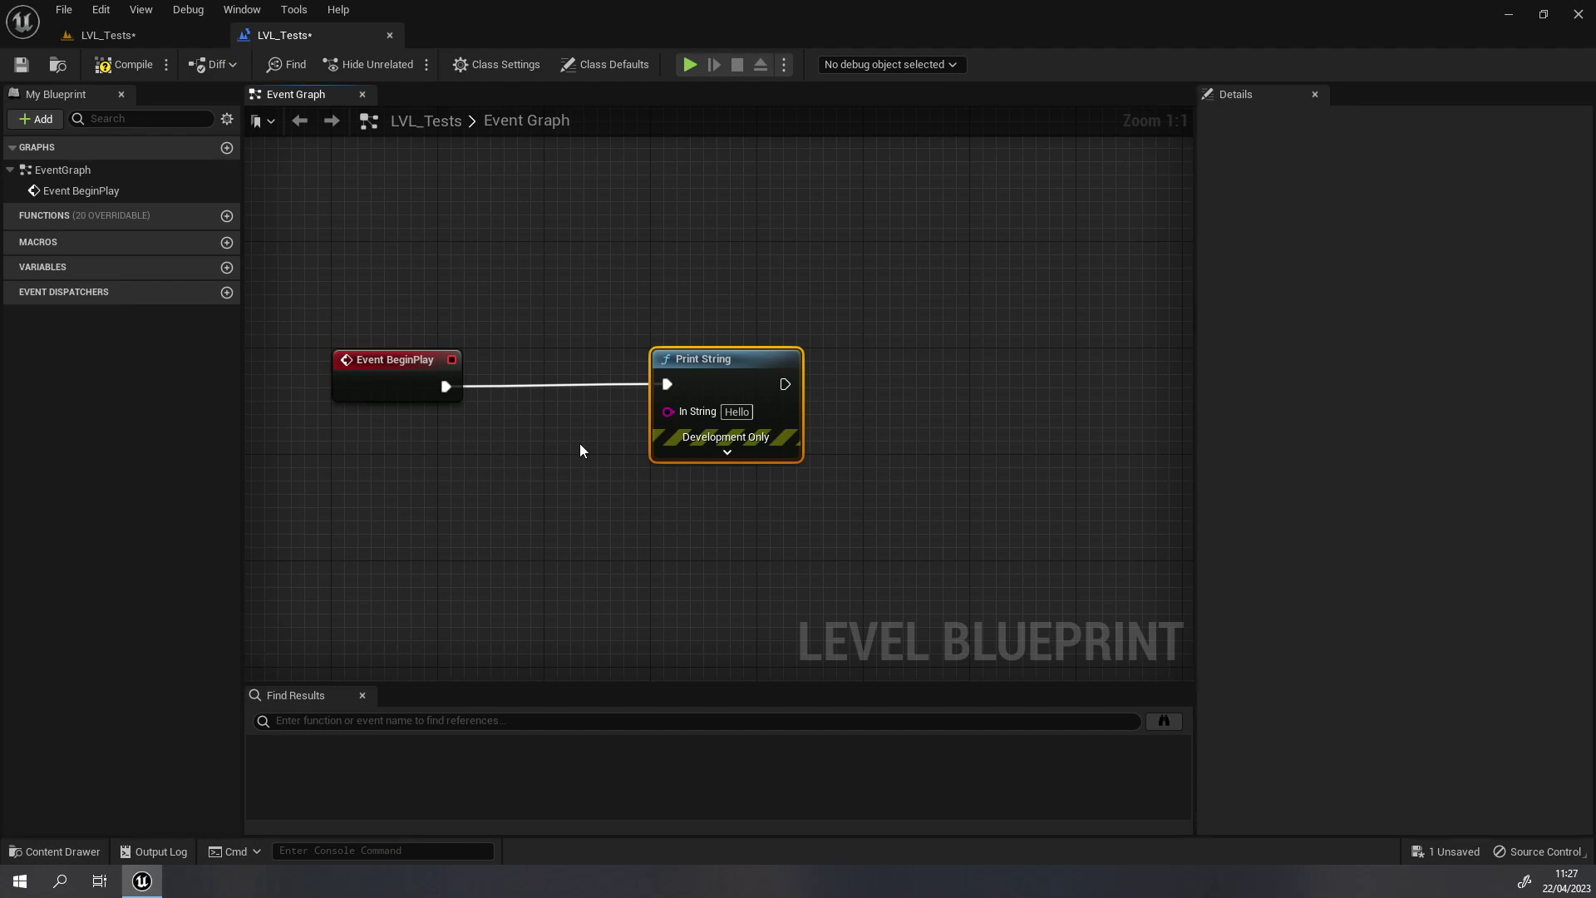
left_click(21, 65)
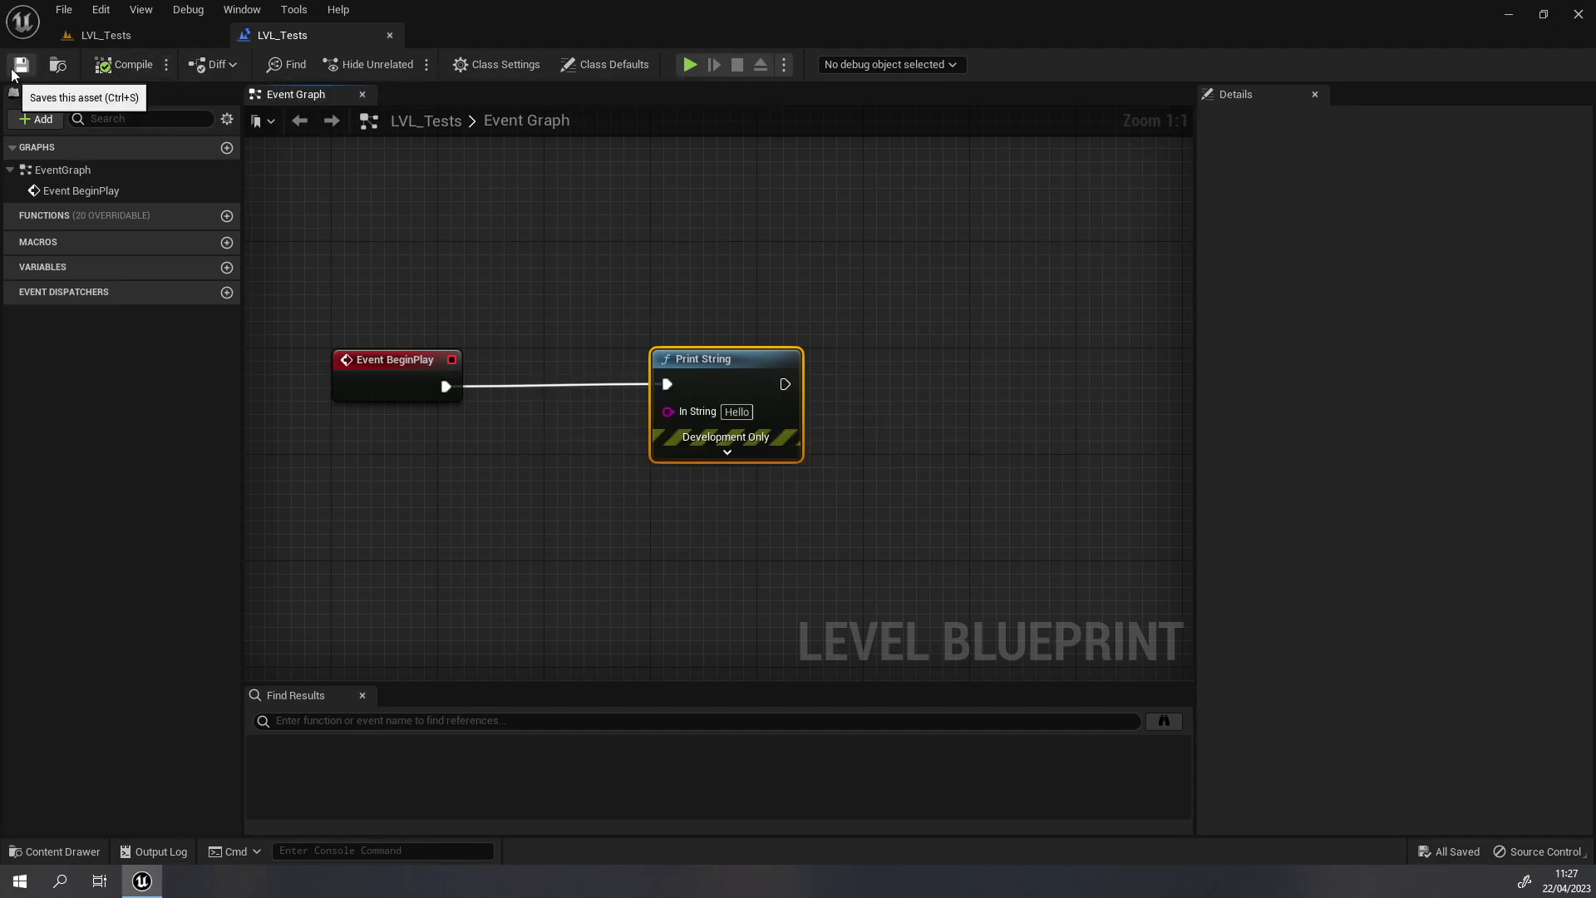
left_click(104, 35)
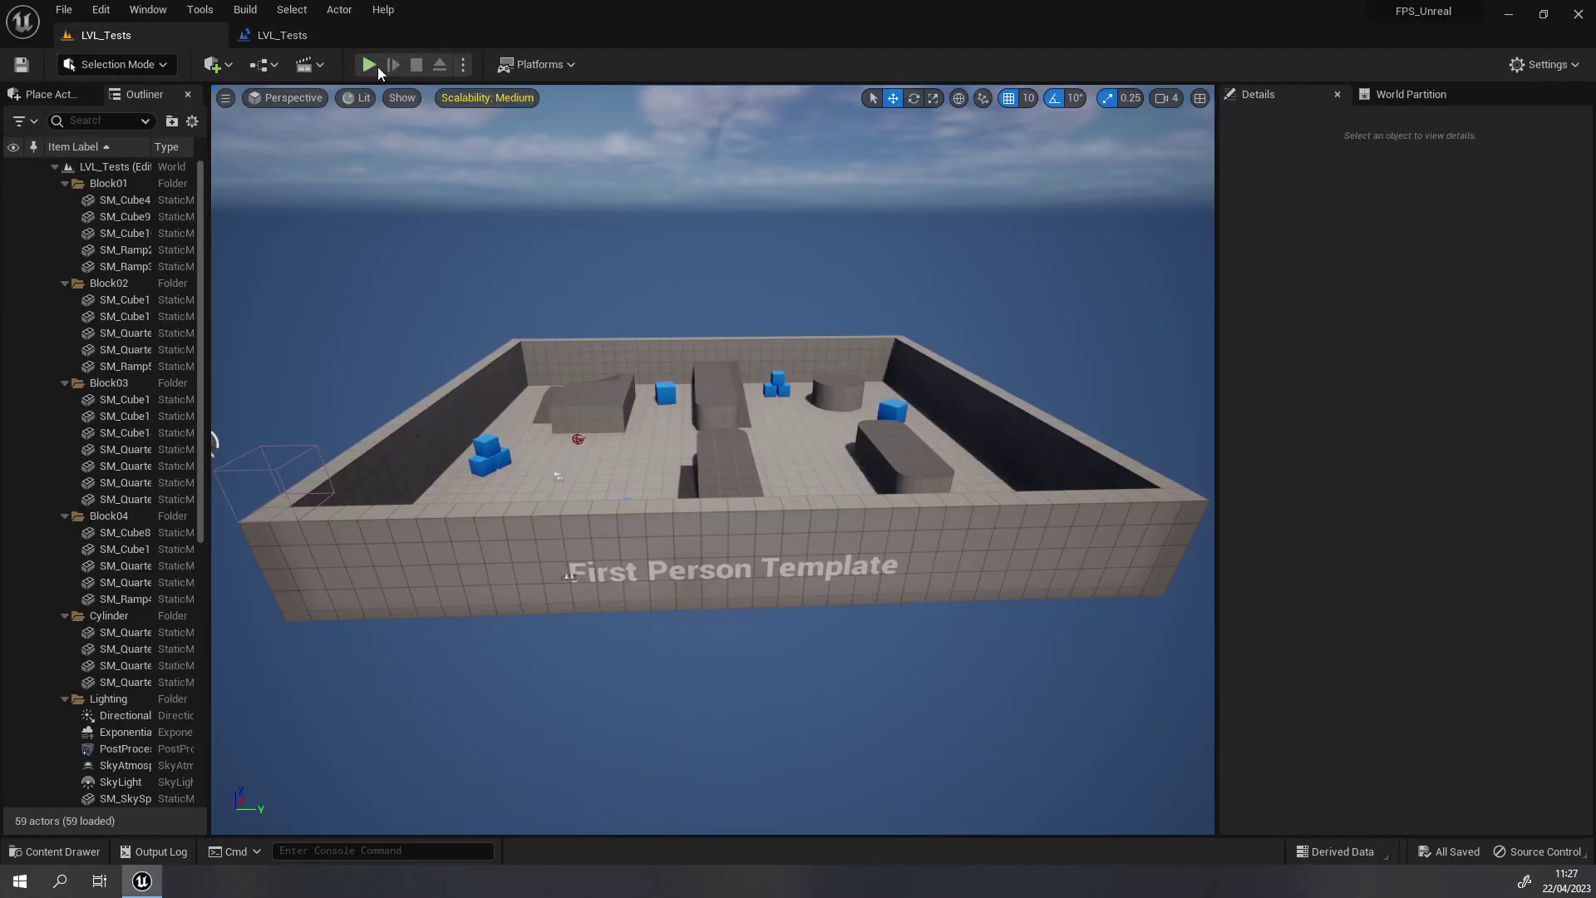
left_click(370, 65)
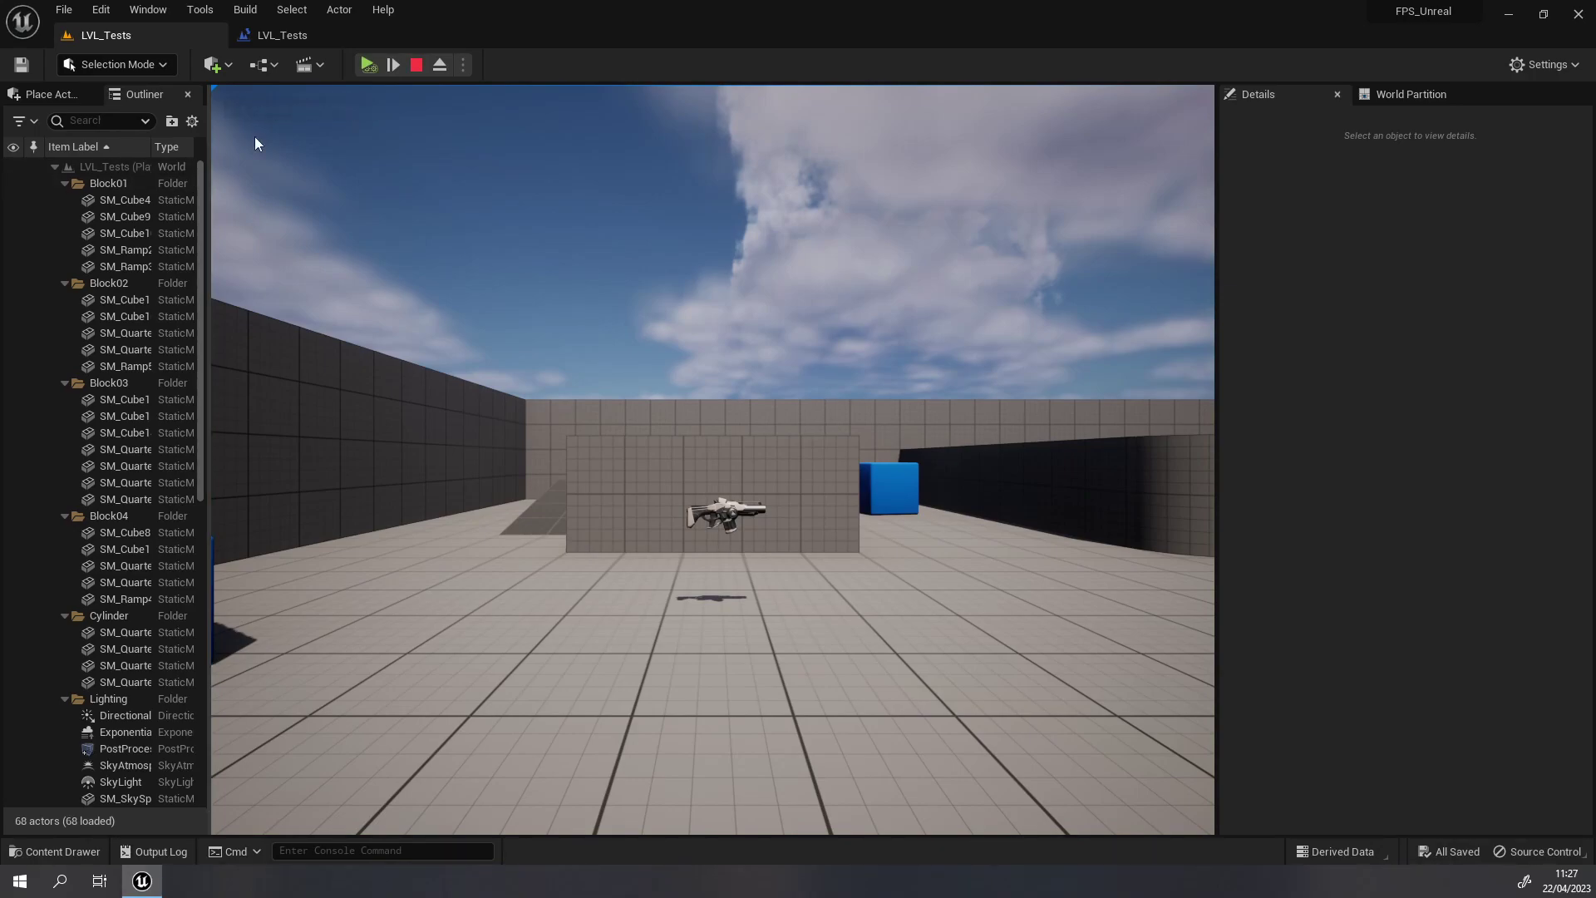
left_click(283, 34)
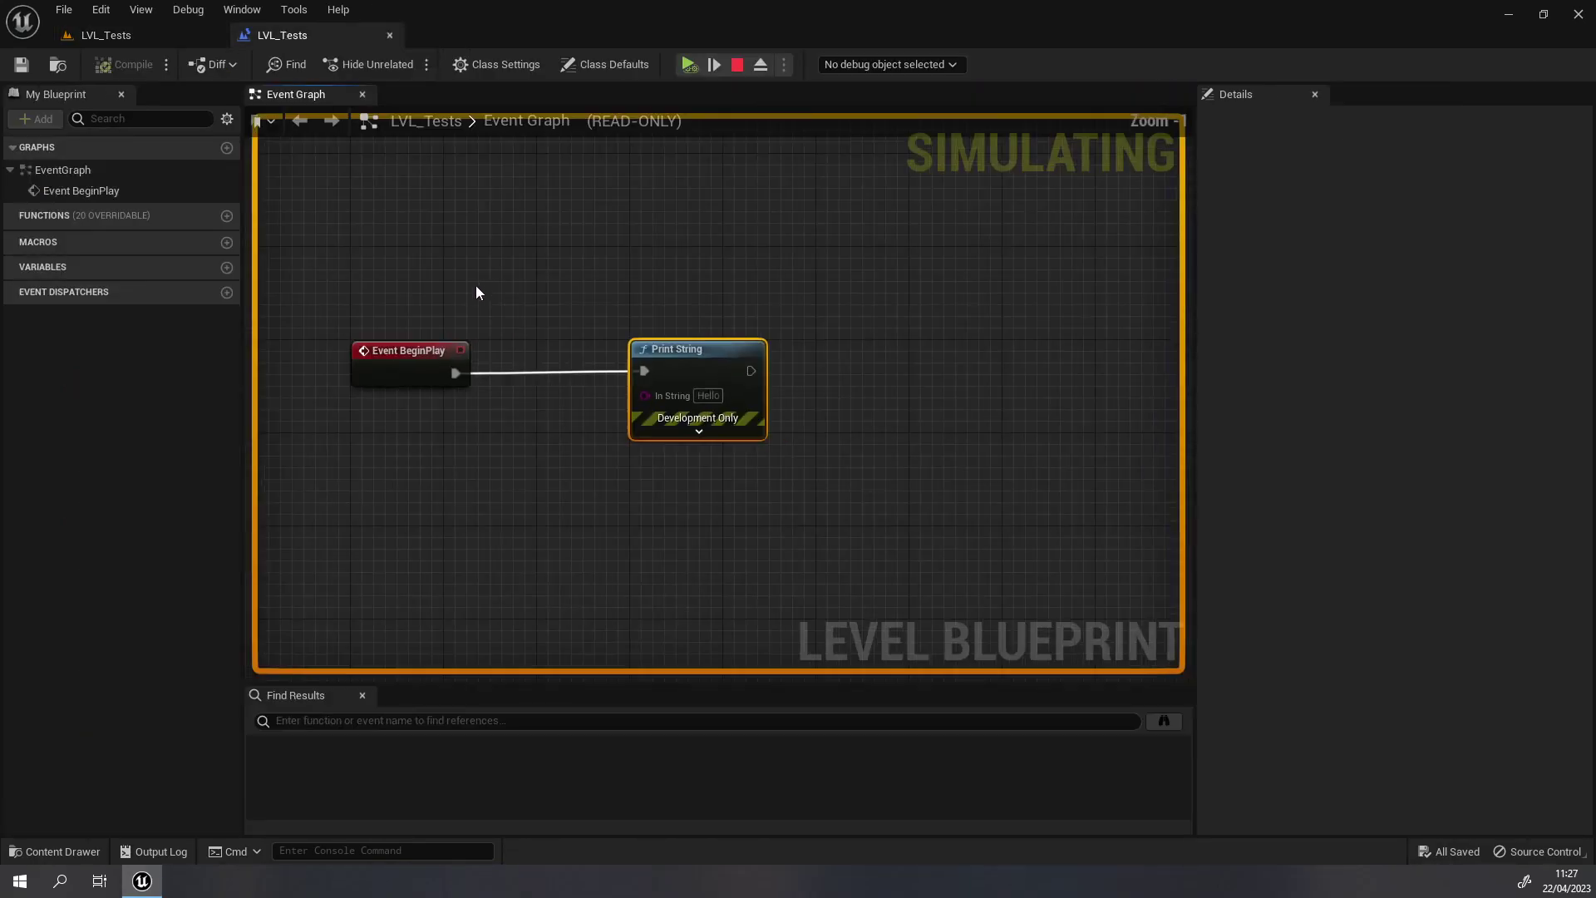
right_click_drag(475, 286, 641, 277)
left_click(107, 35)
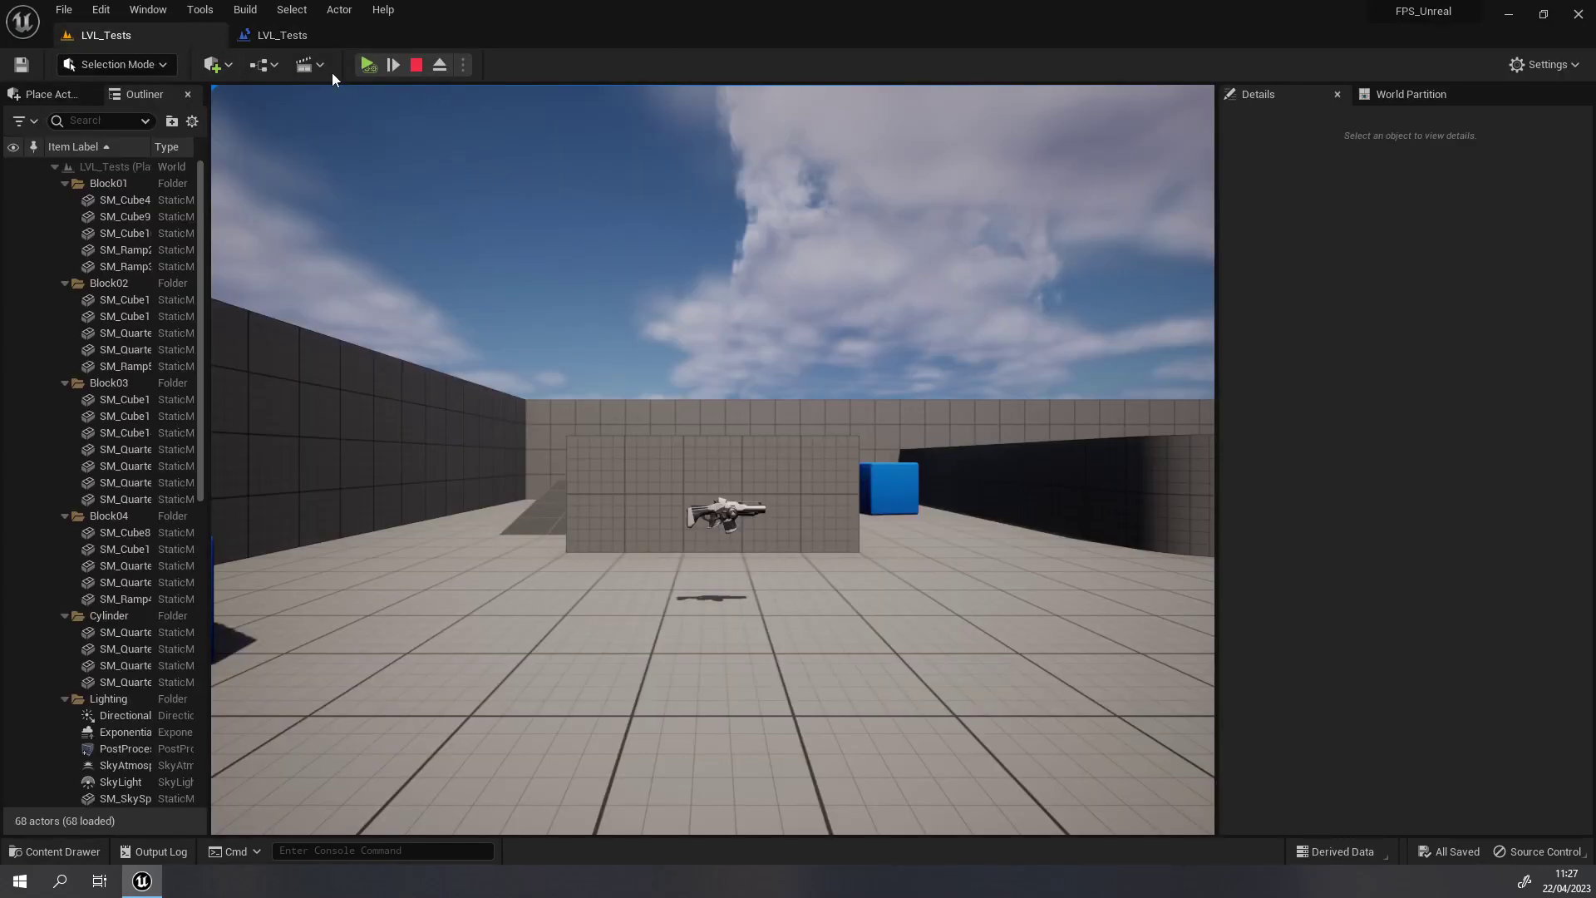
left_click(415, 65)
left_click(283, 35)
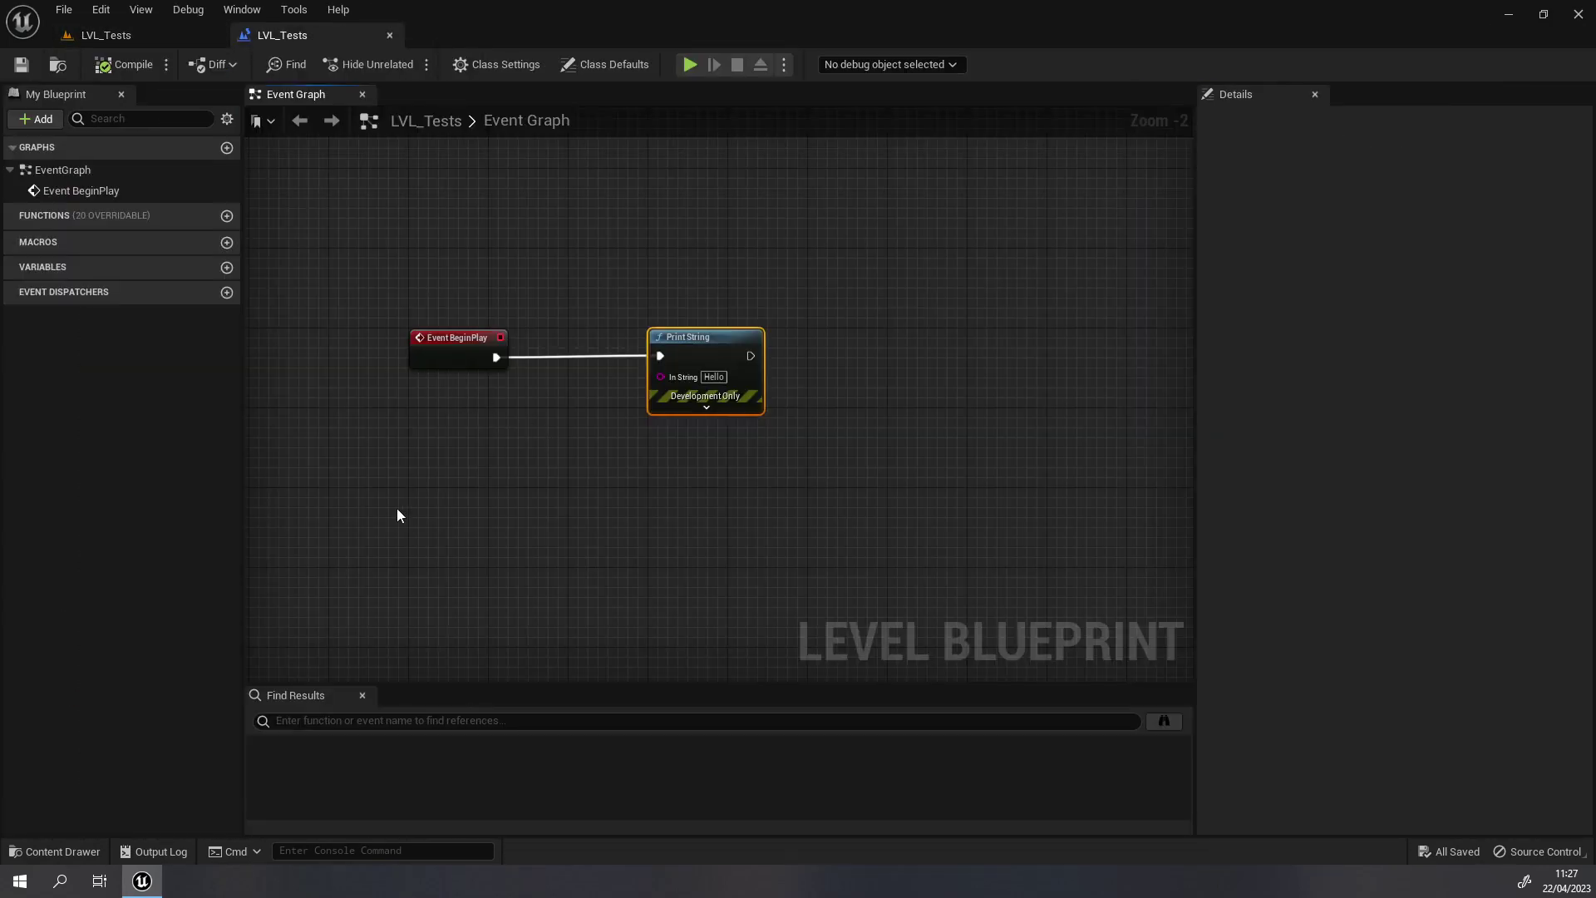
scroll(642, 469, "up", 2)
right_click_drag(574, 411, 538, 472)
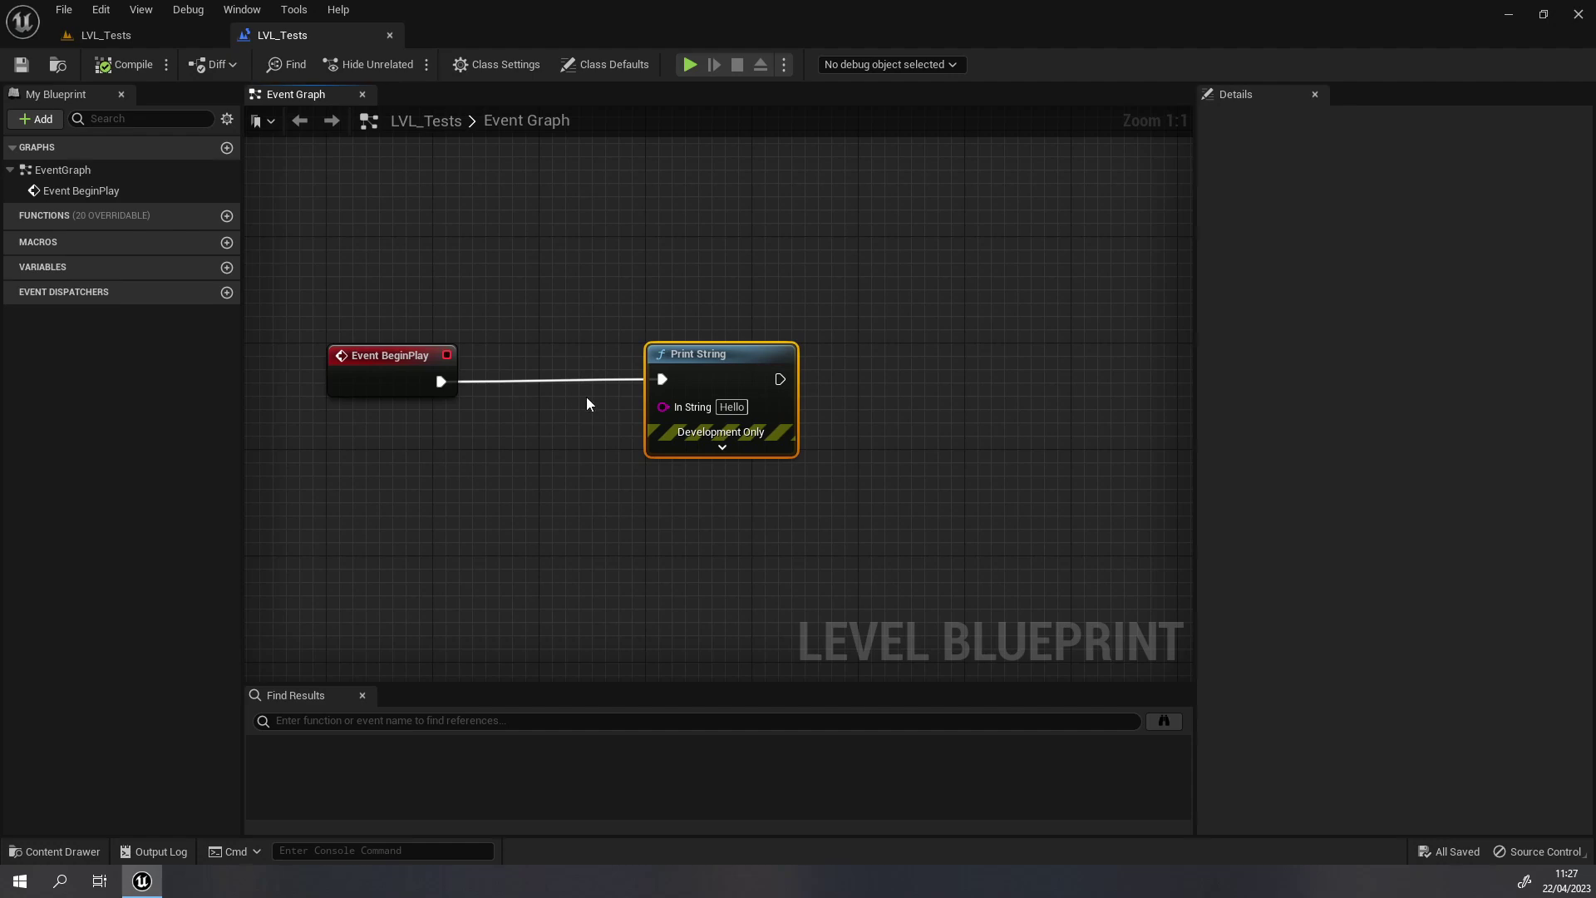
- Delete the Print String node and browse the node action list without adding anything
key("Delete")
right_click(696, 379)
scroll(773, 495, "down", 3)
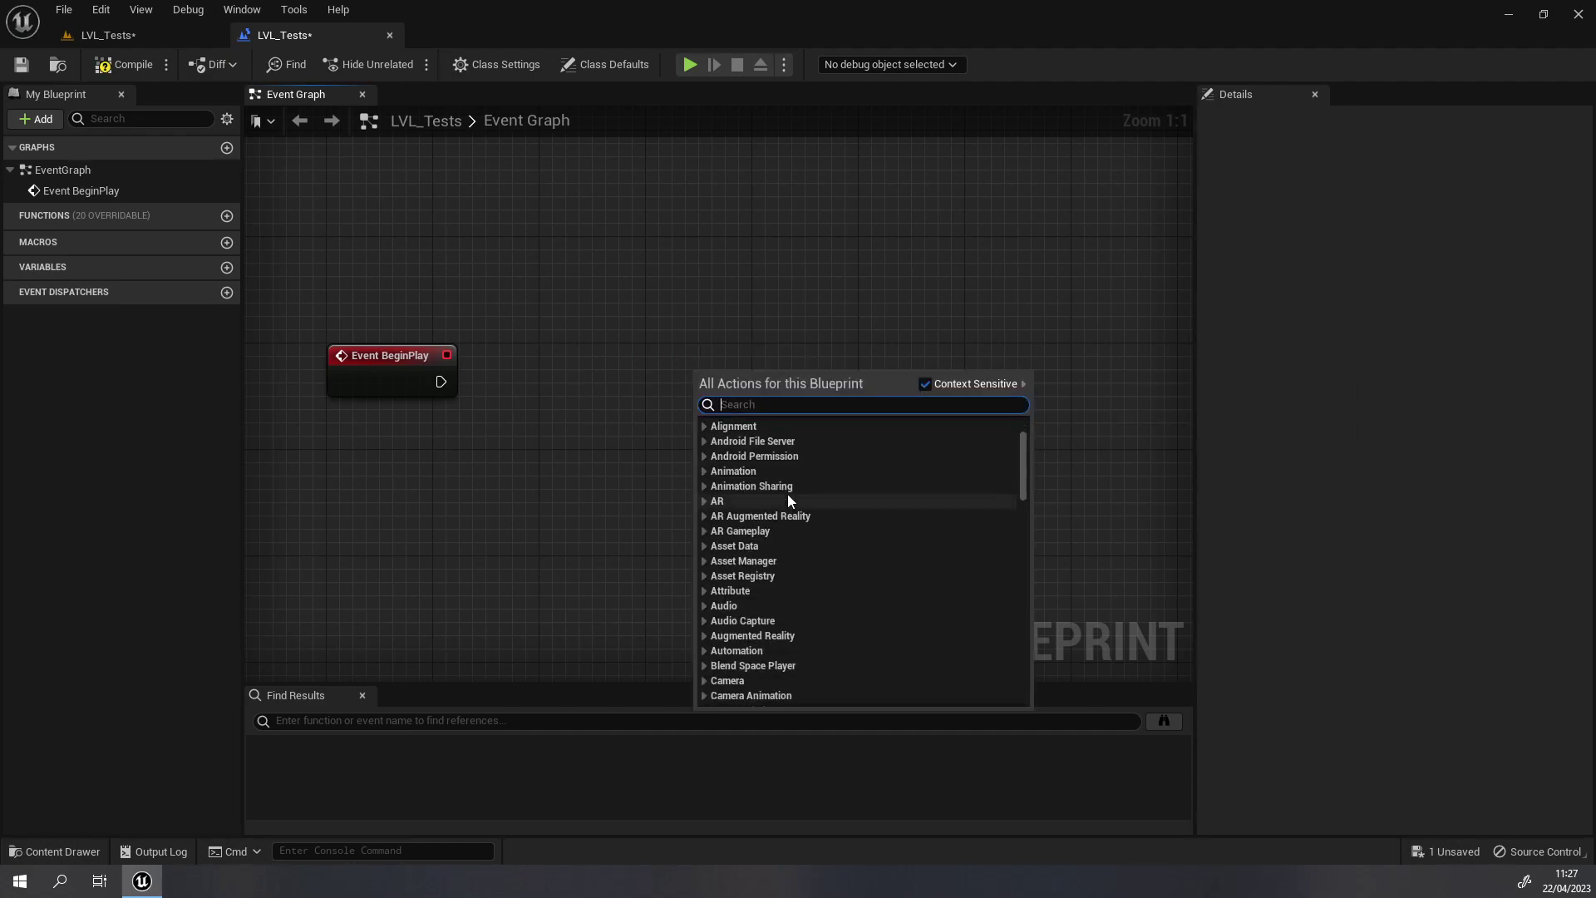
scroll(784, 487, "down", 5)
scroll(769, 489, "down", 5)
scroll(763, 490, "down", 5)
scroll(756, 485, "down", 5)
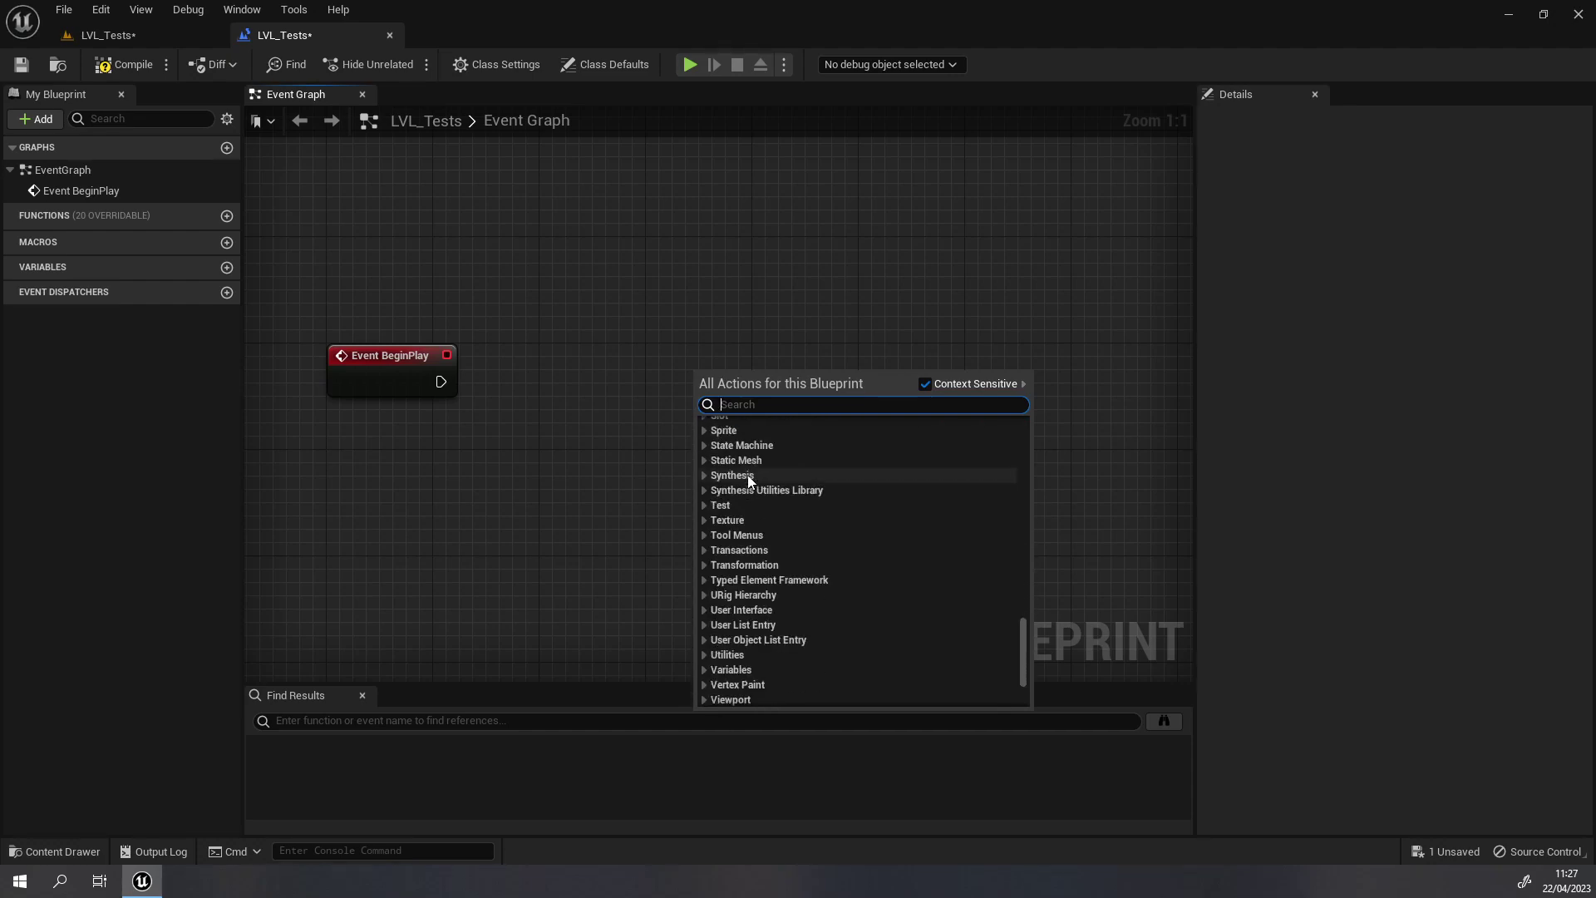
scroll(748, 478, "down", 4)
scroll(717, 468, "up", 3)
scroll(717, 467, "up", 4)
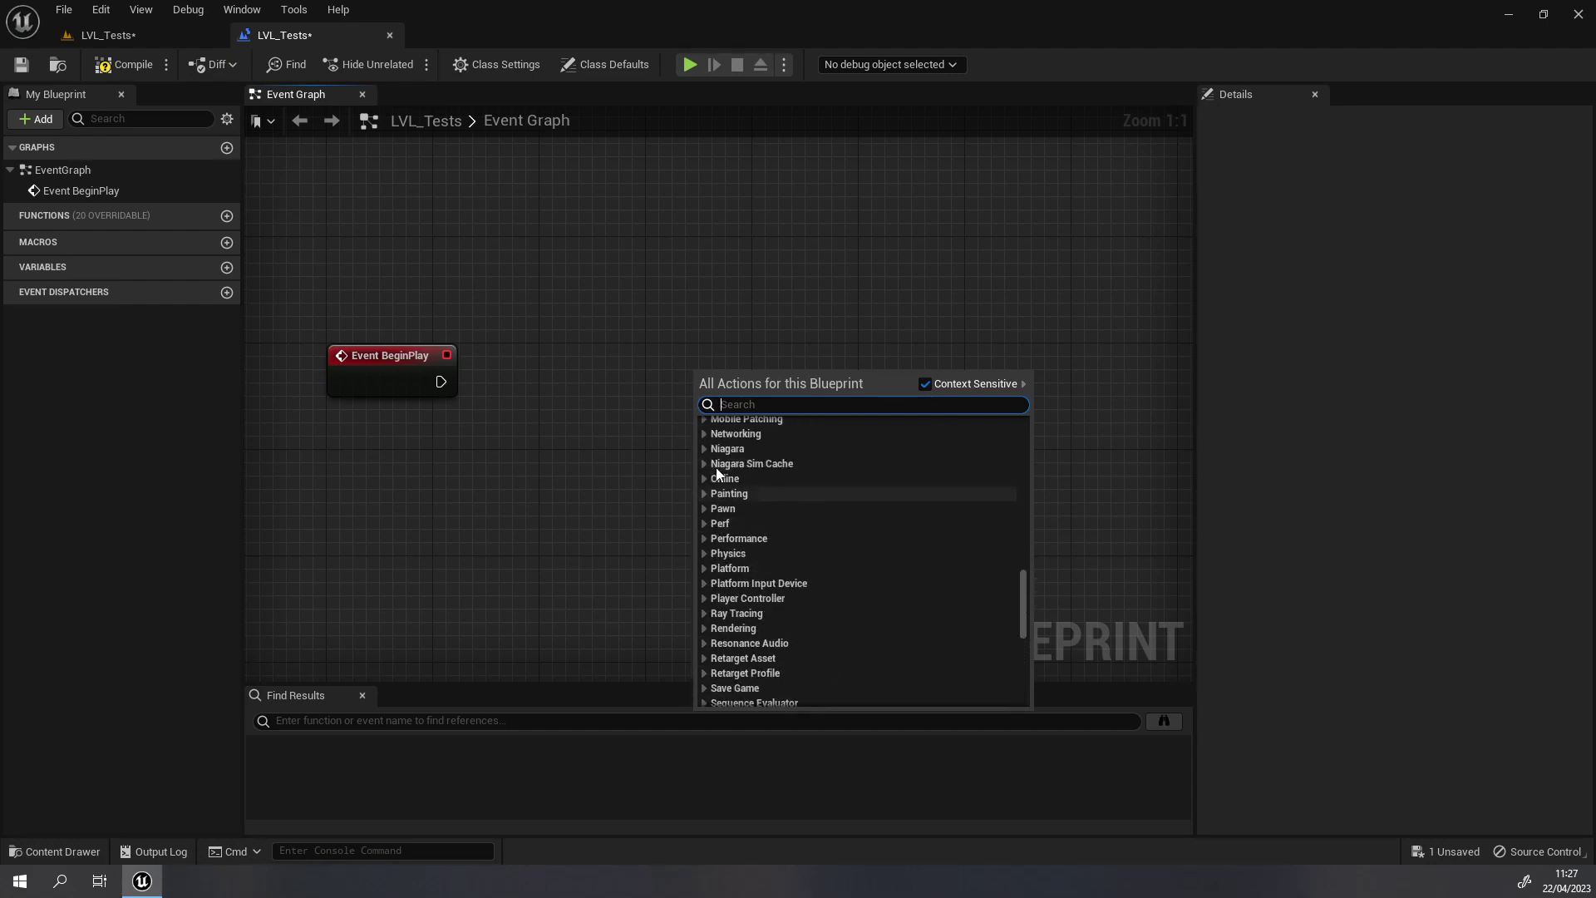
scroll(717, 467, "up", 4)
scroll(716, 467, "up", 3)
left_click(600, 446)
- Compile and save the Level Blueprint with only Event BeginPlay remaining
mouse_move(531, 389)
right_mouse_down()
mouse_move(663, 389)
mouse_move(539, 386)
right_mouse_up()
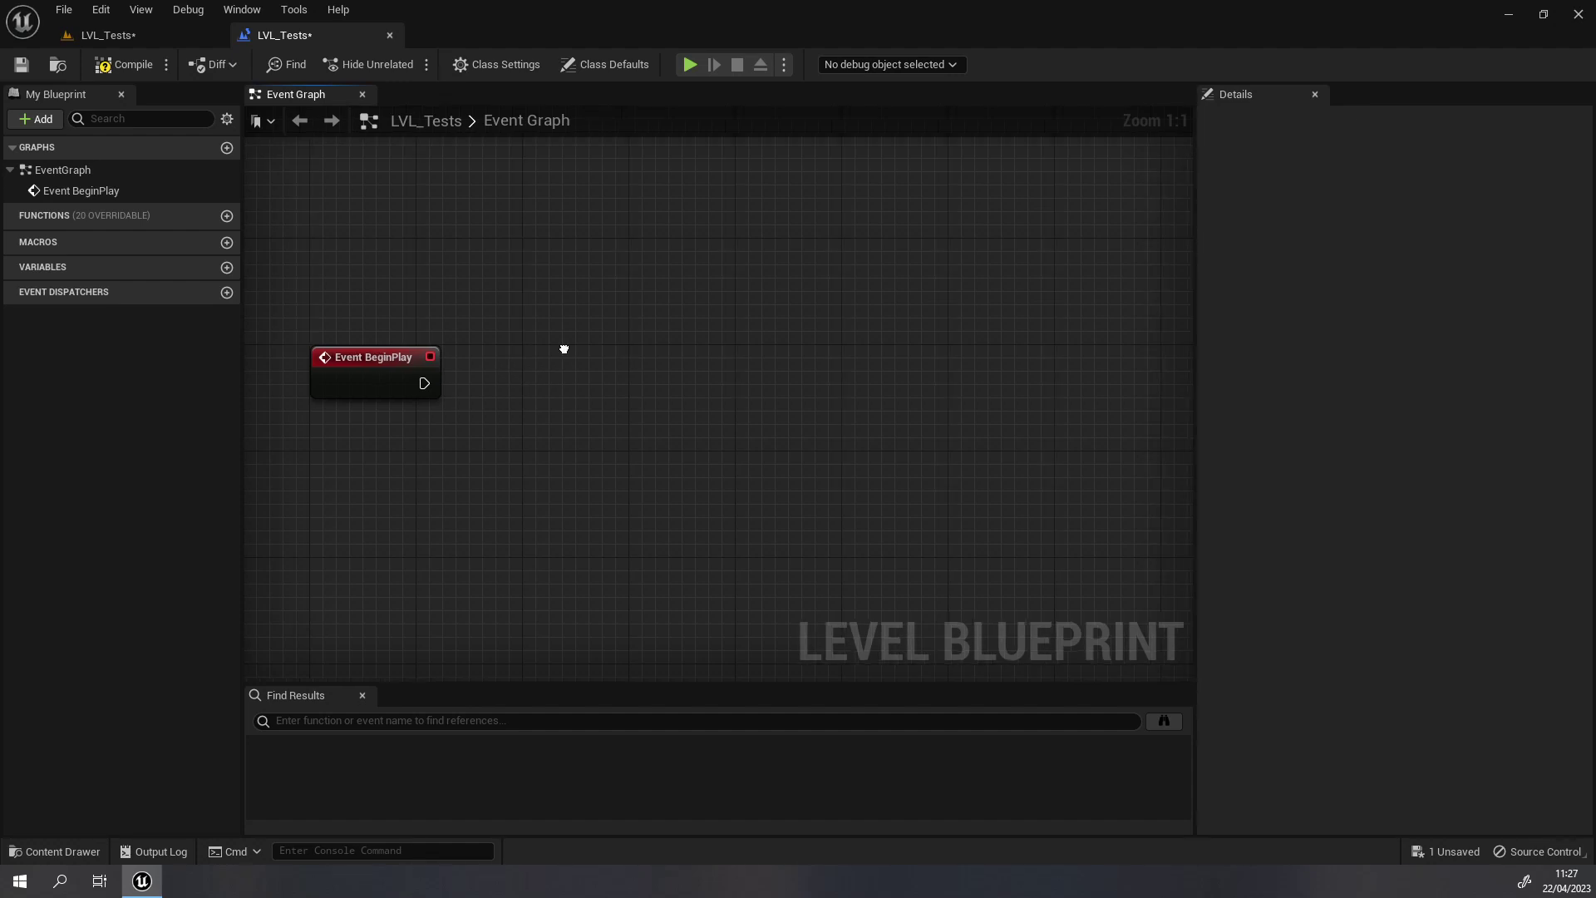
right_click_drag(539, 386, 712, 414)
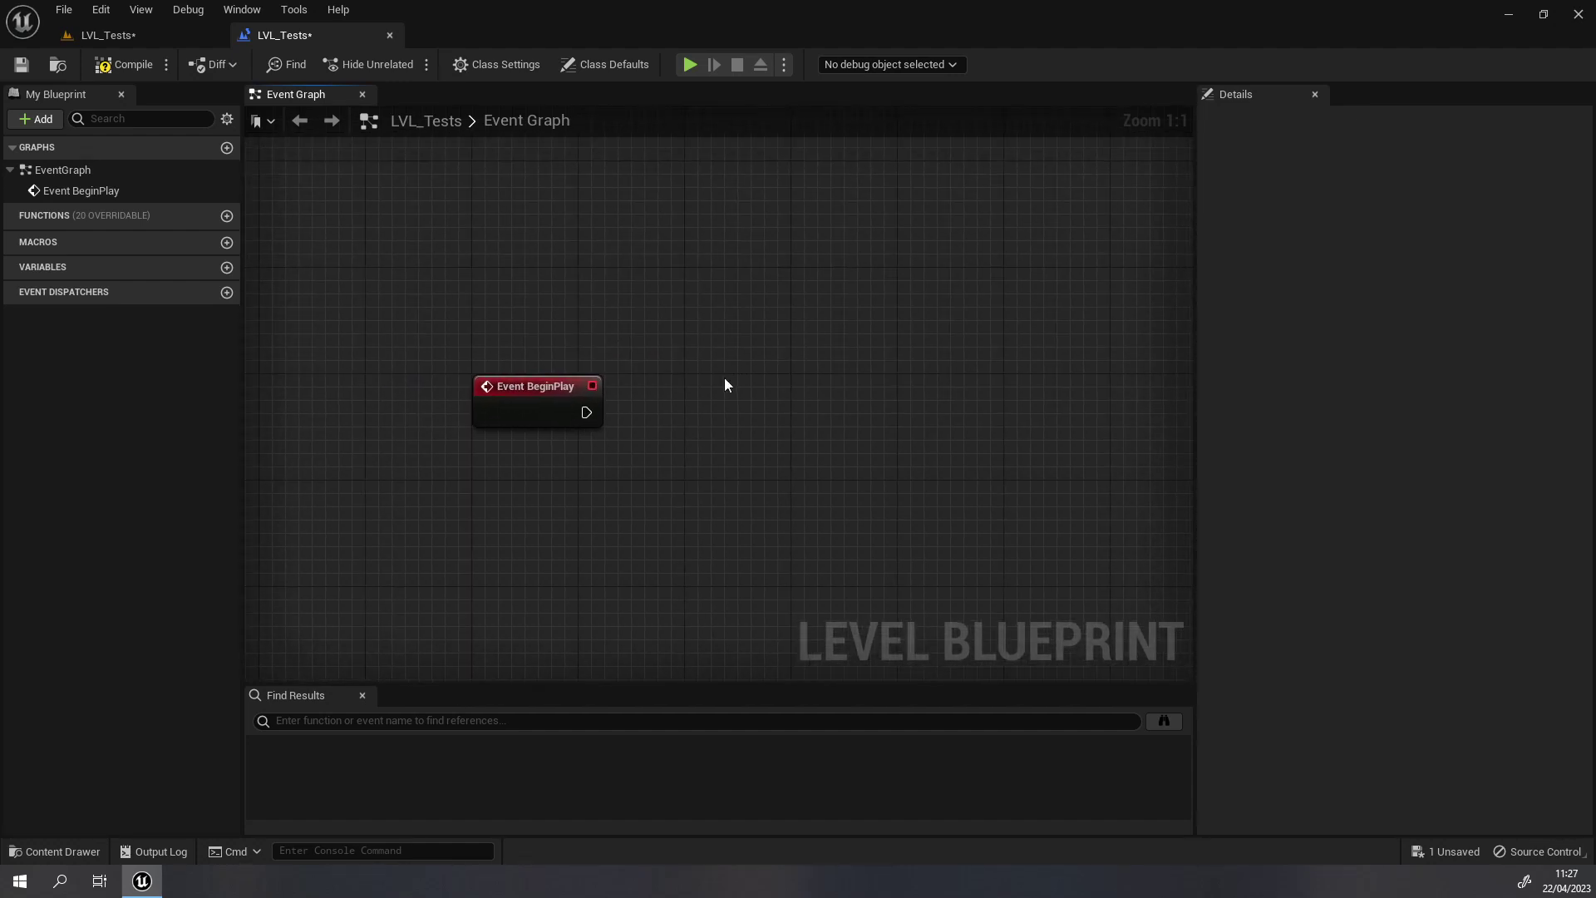
left_click(524, 413)
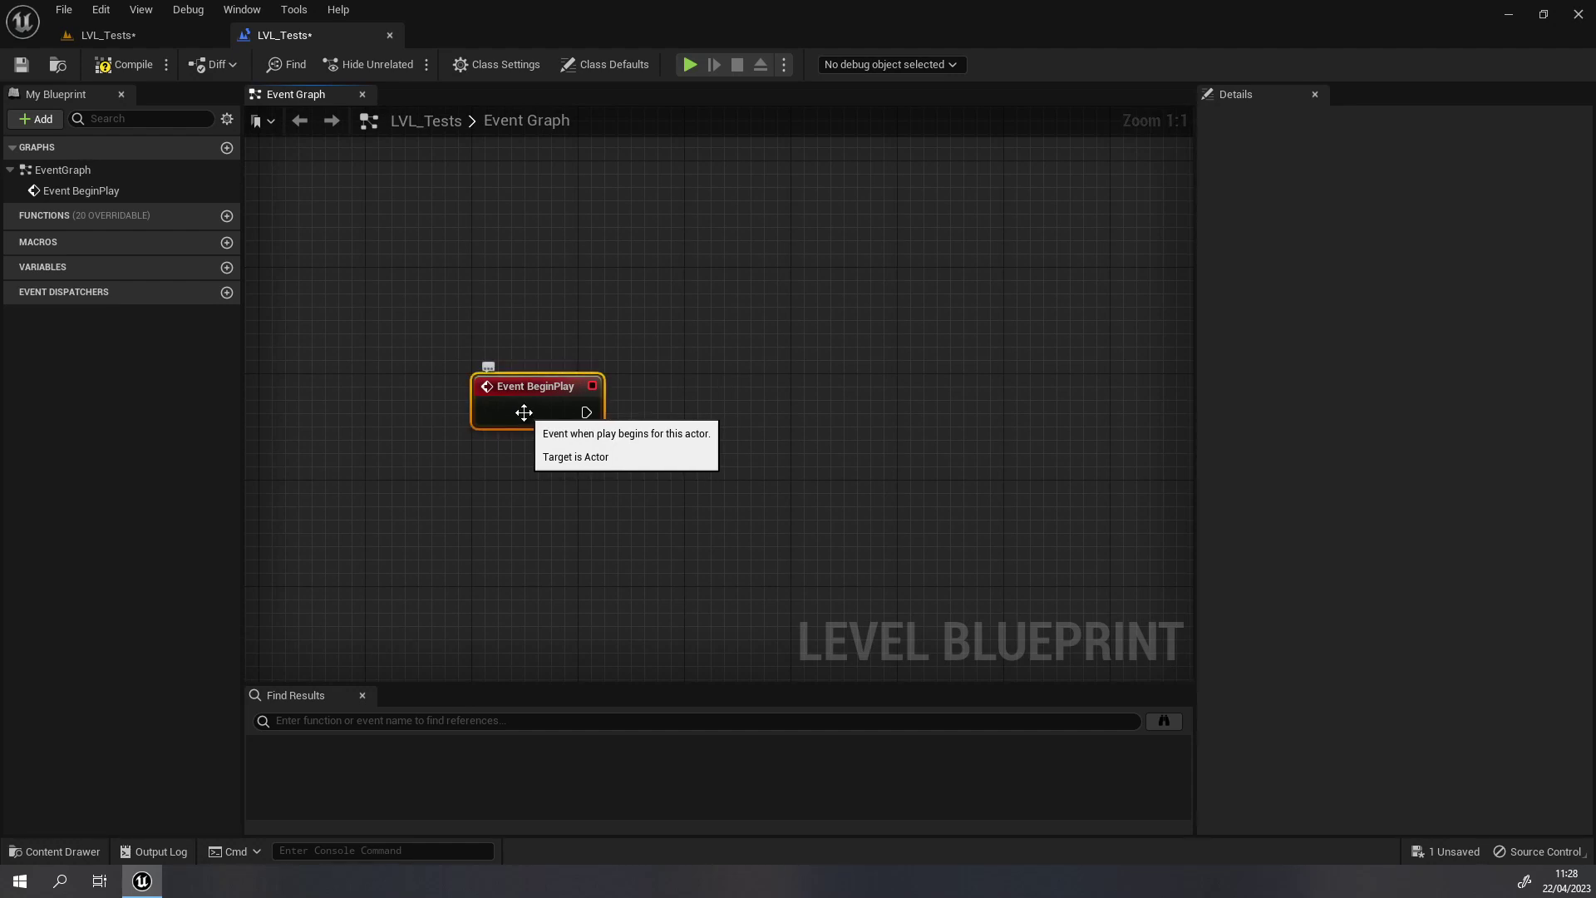
left_click(125, 64)
left_click(21, 64)
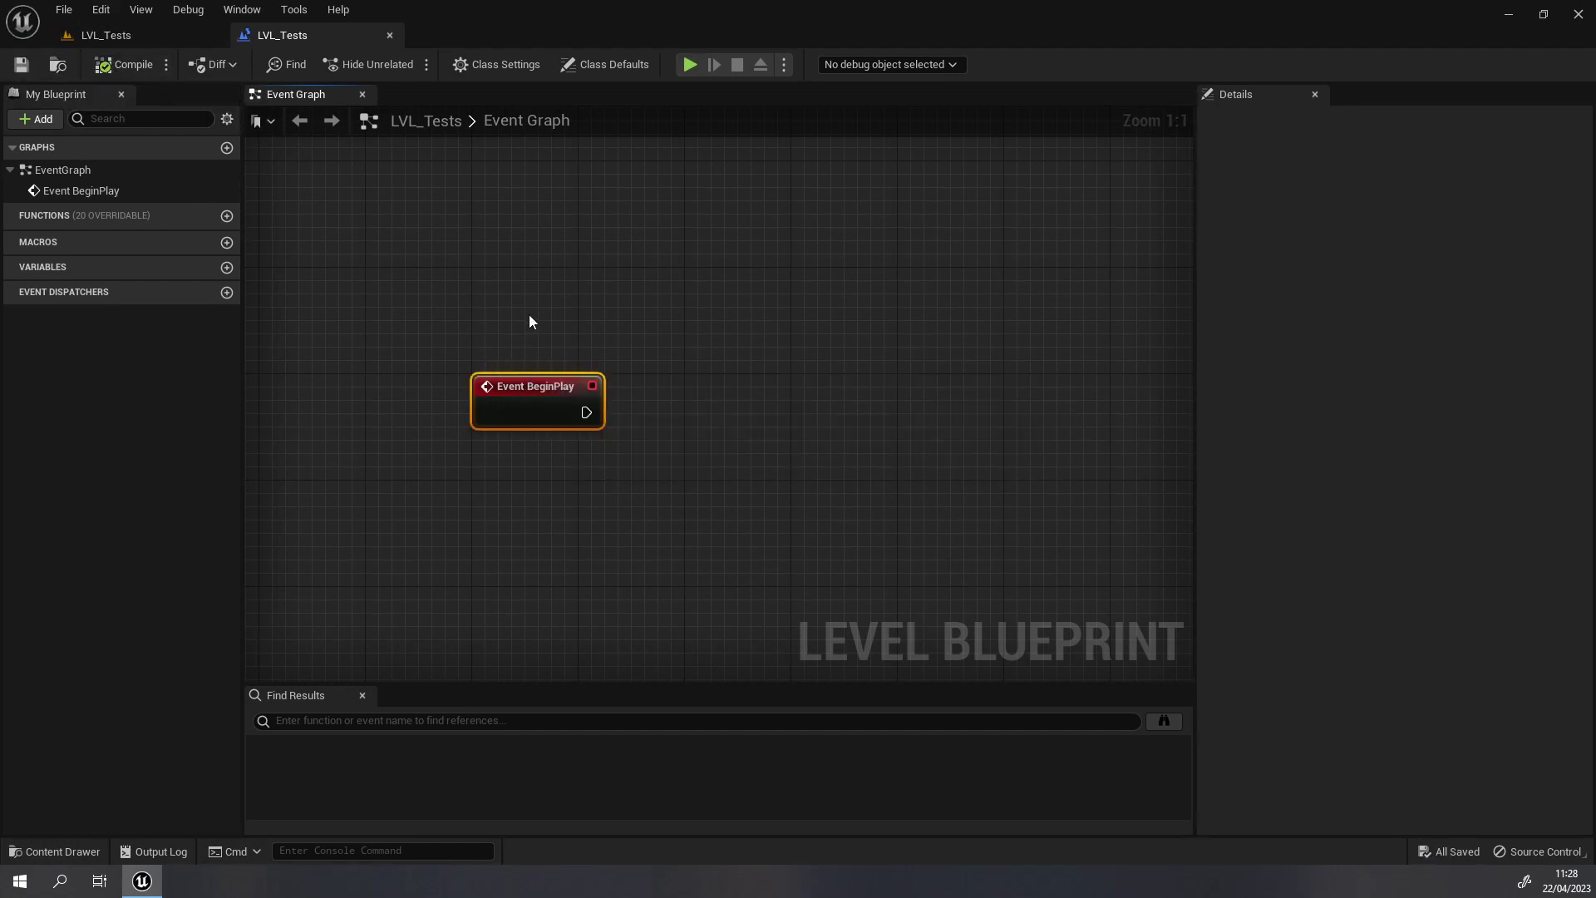
- Move Event BeginPlay higher in the graph and return to the LVL_Tests level editor
right_click_drag(530, 322, 559, 309)
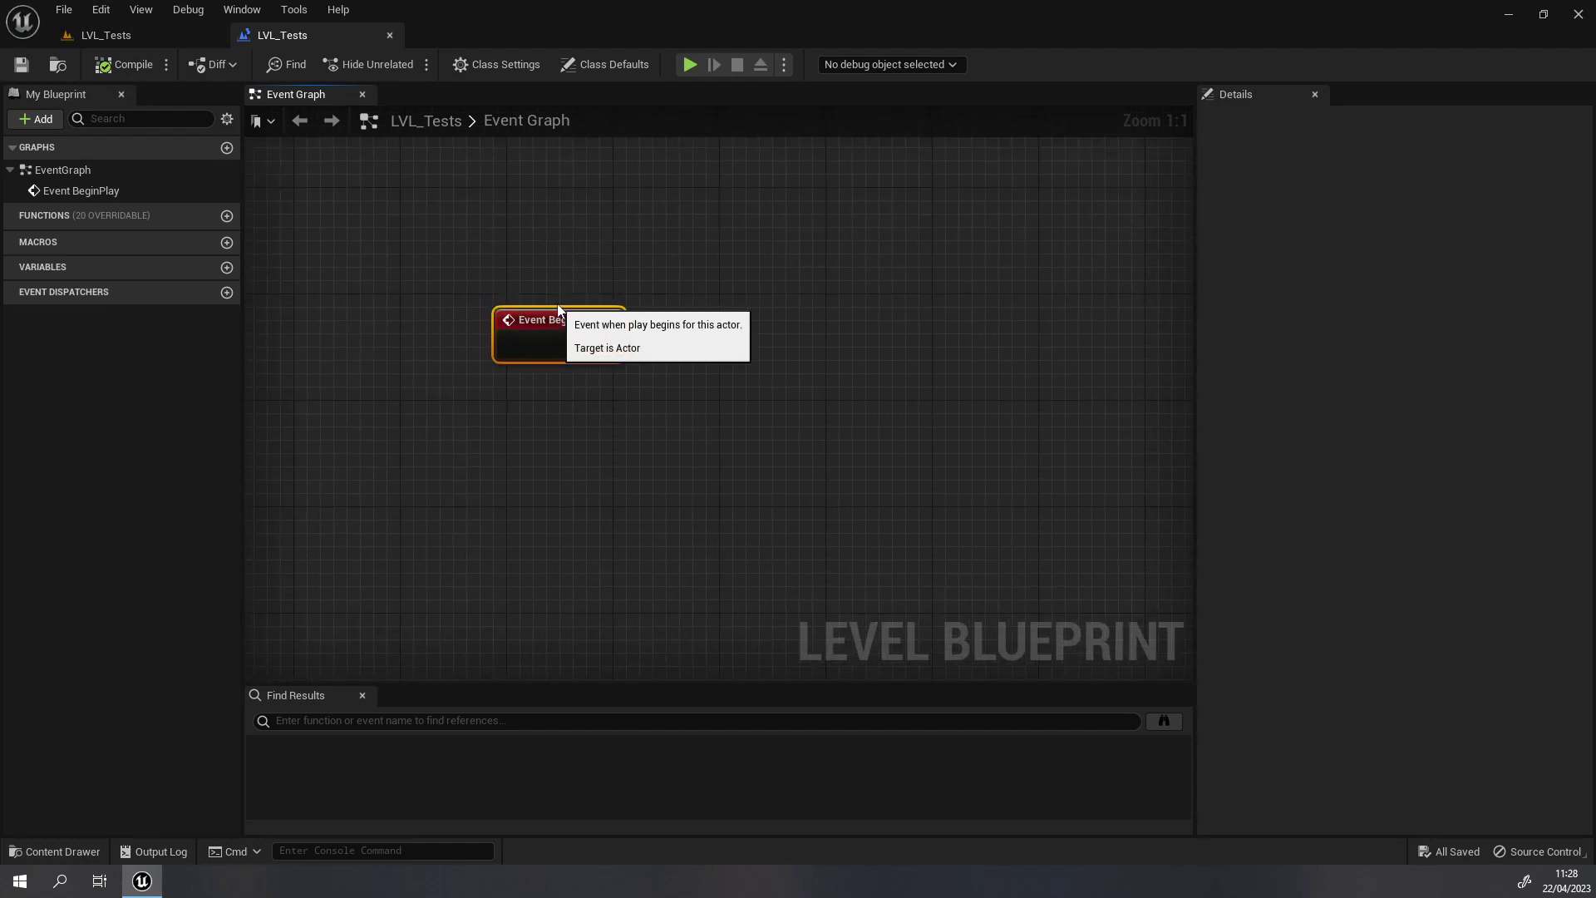
left_click(664, 256)
right_click_drag(663, 257, 621, 270)
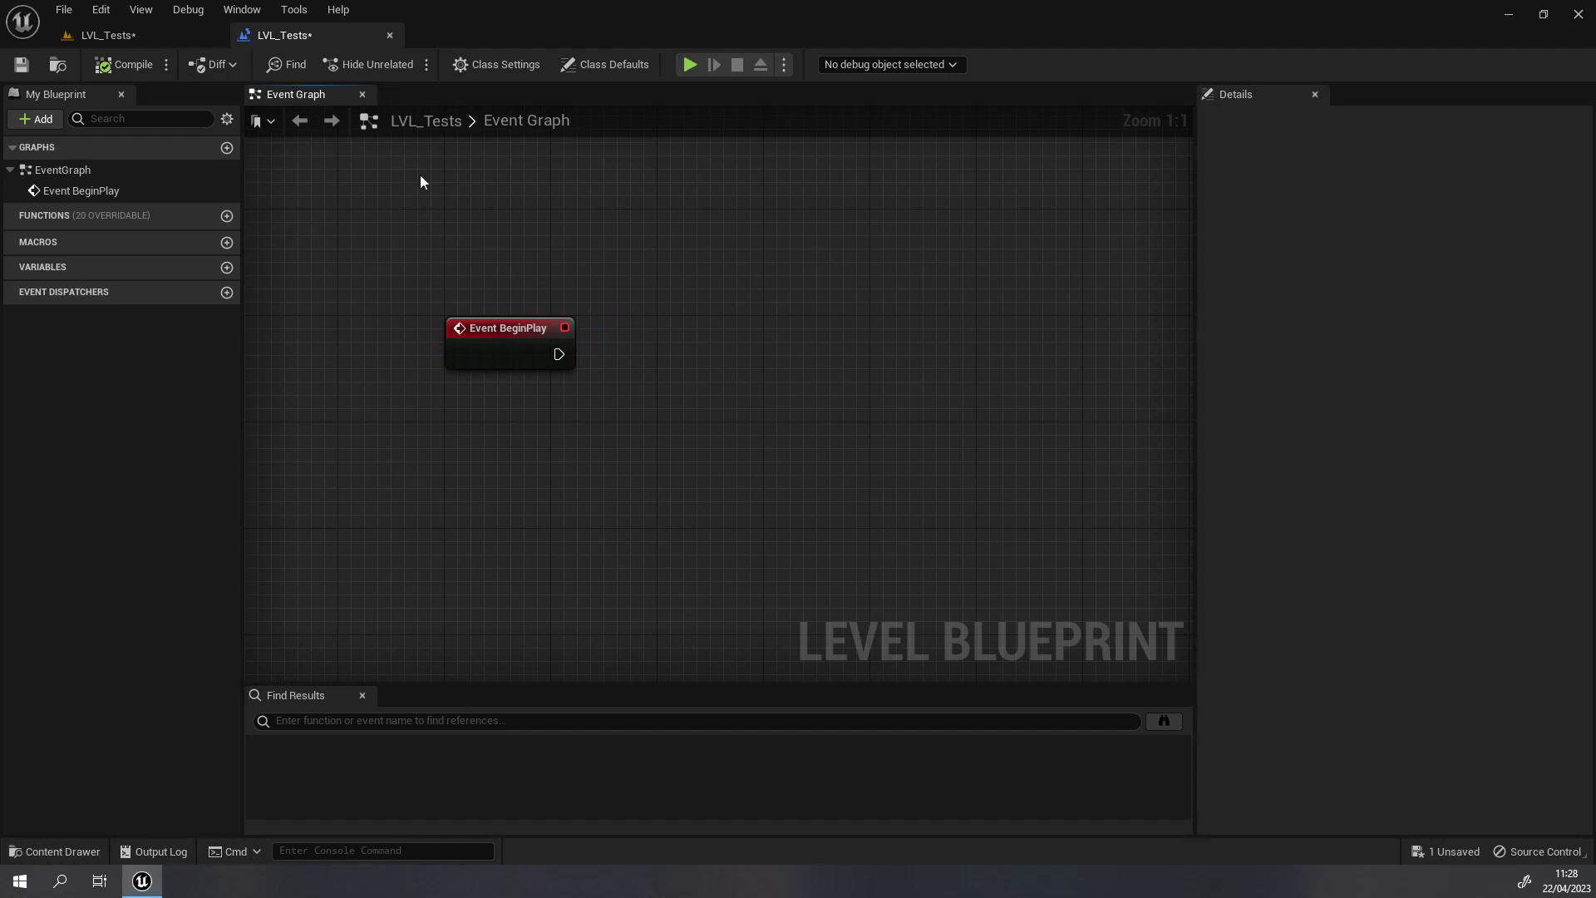
left_click(157, 37)
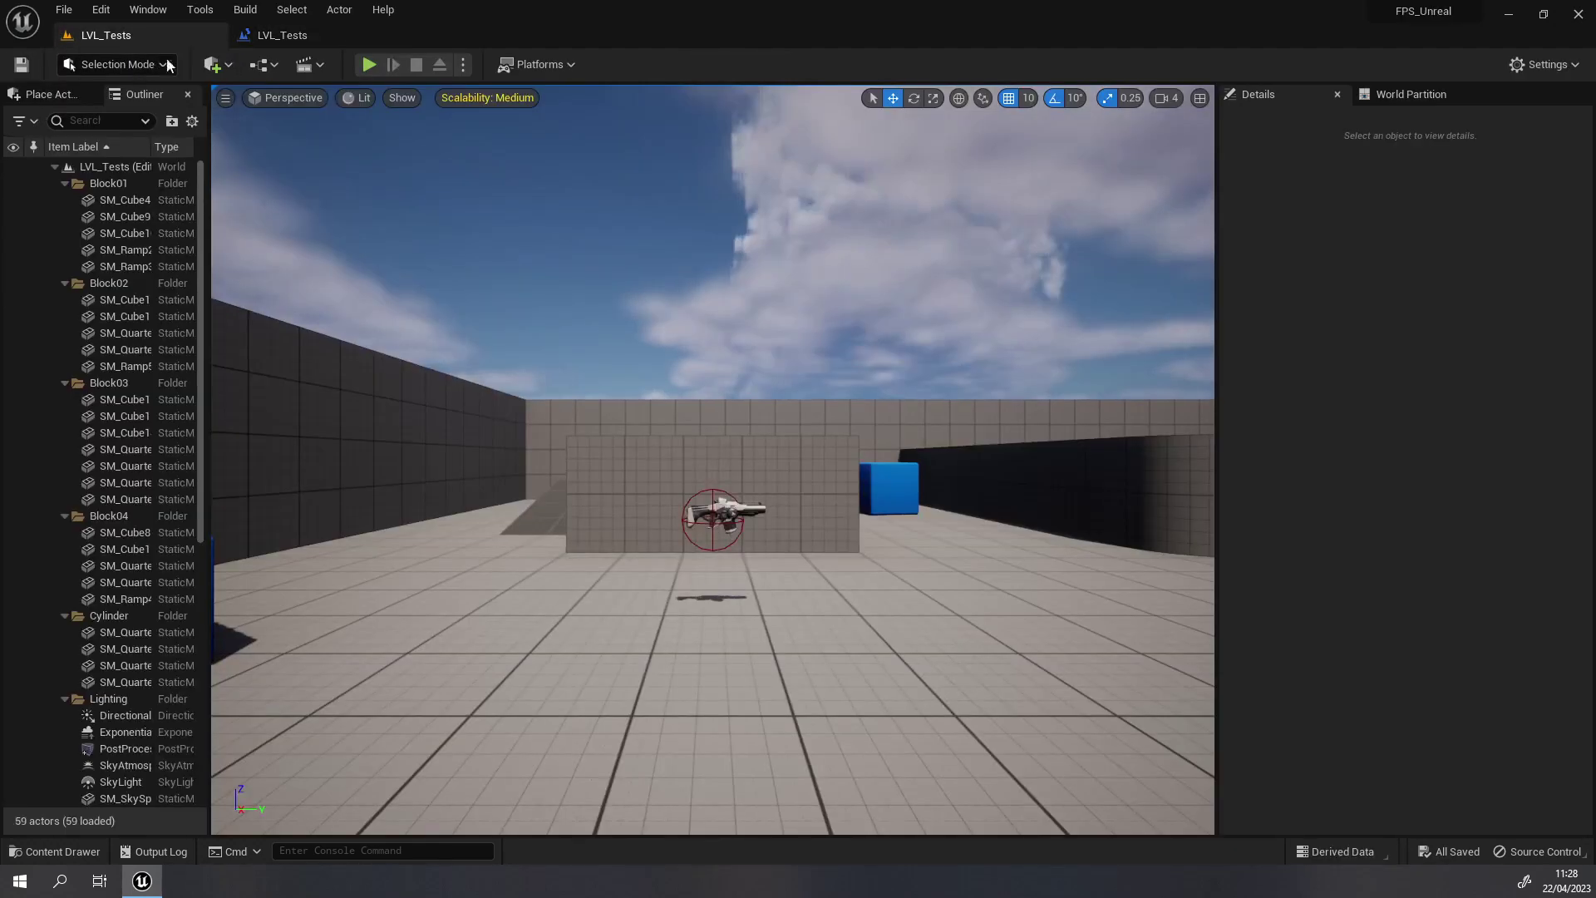
left_click(262, 64)
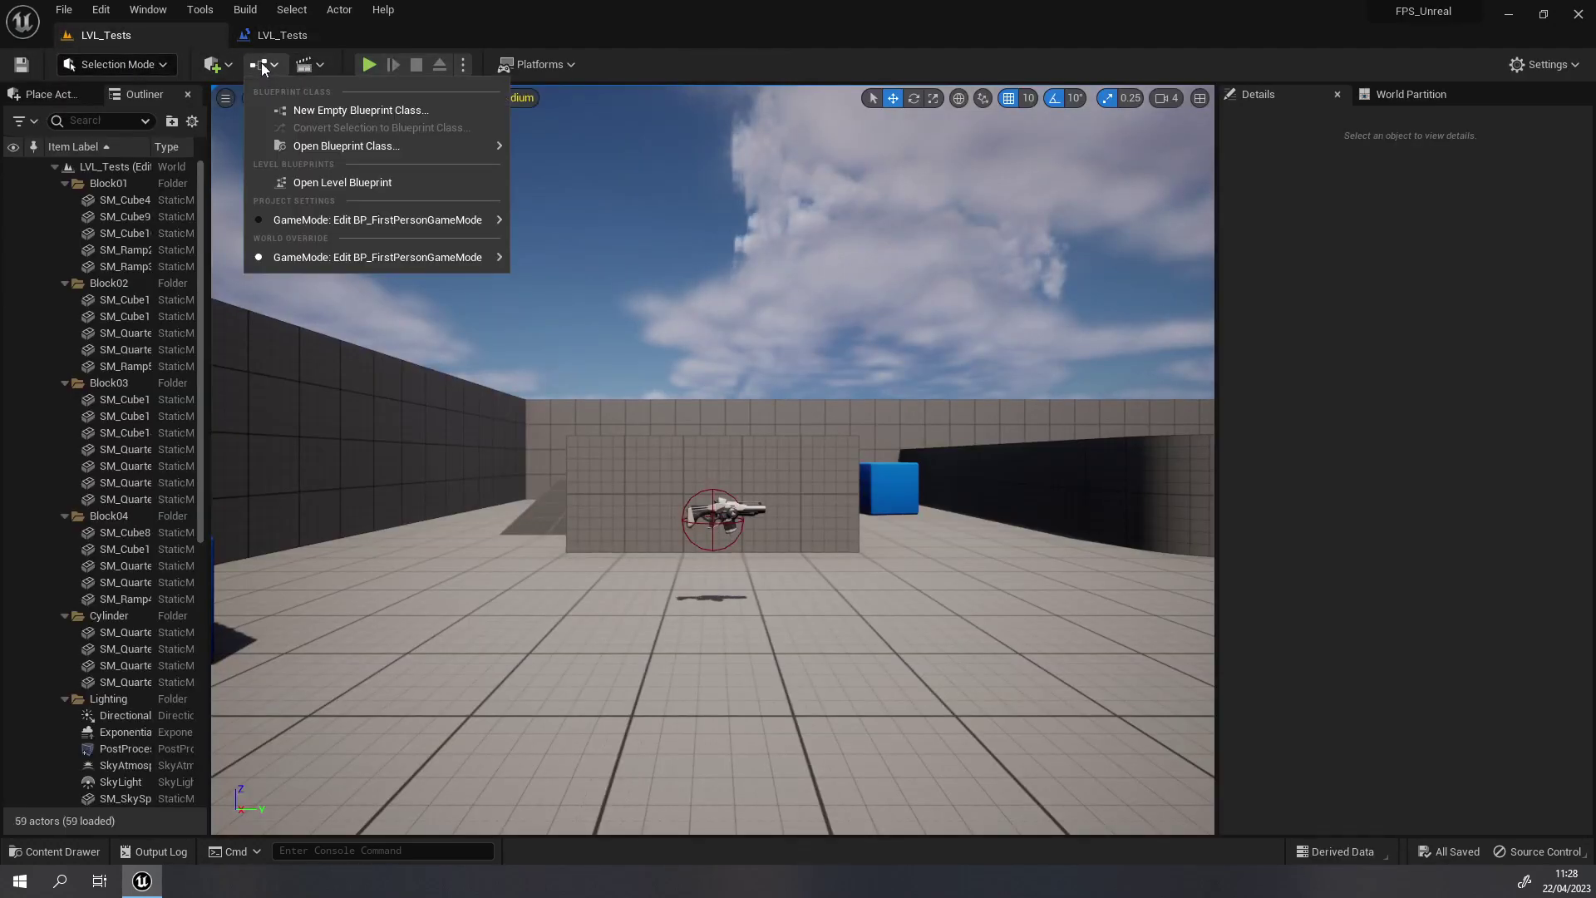
- Open BP_FirstPersonGameMode via World Override GameMode > Edit BP_FirstPersonGameMode
mouse_move(375, 261)
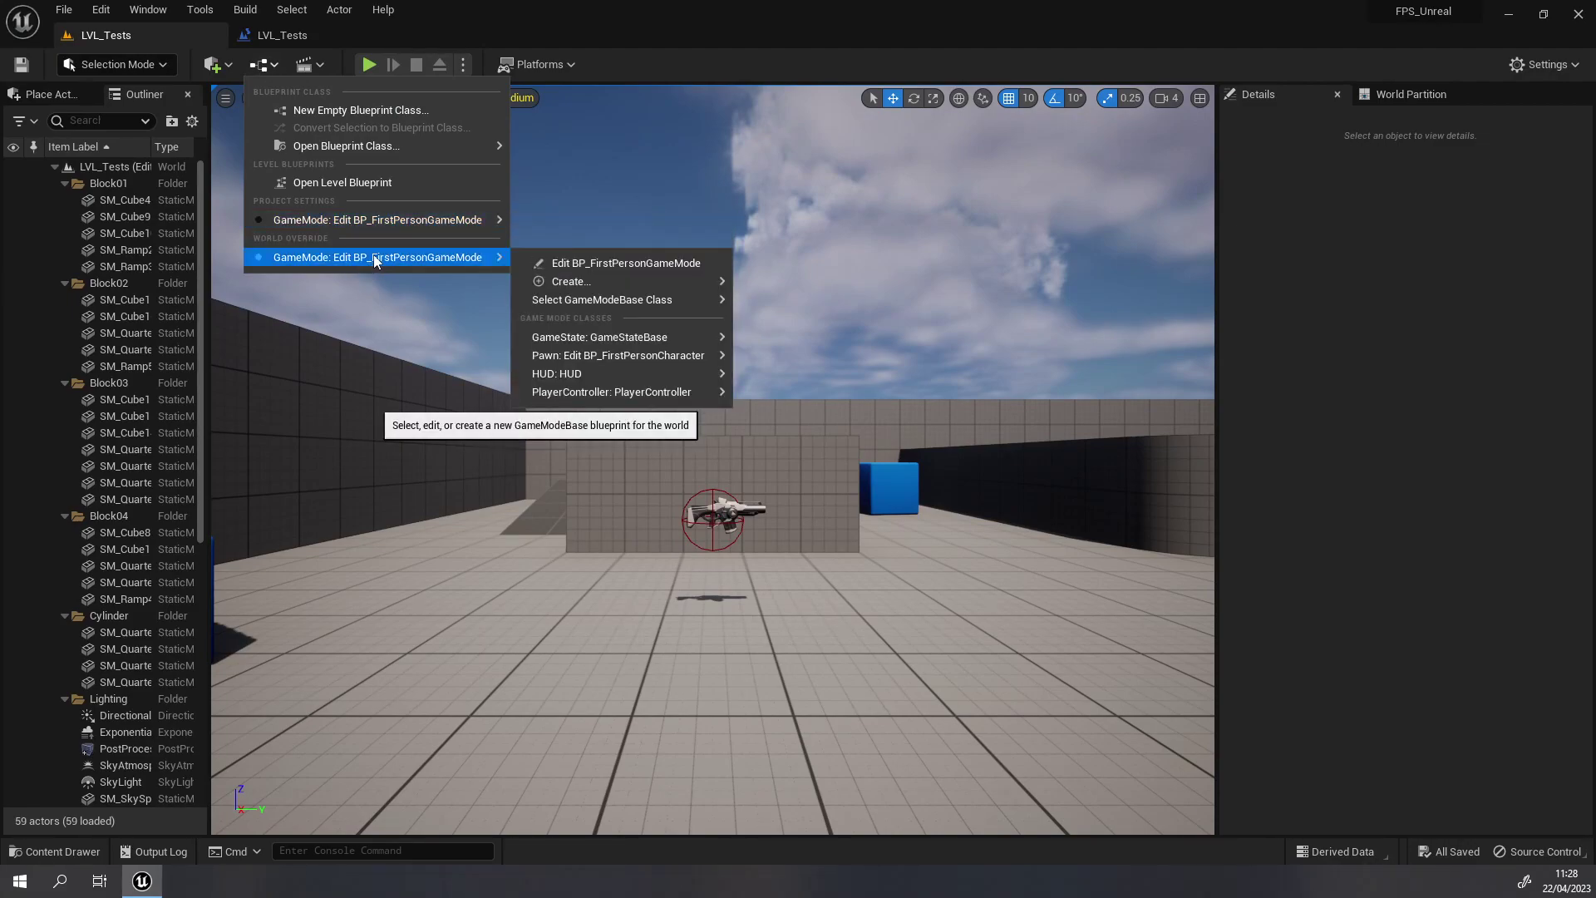
mouse_move(590, 297)
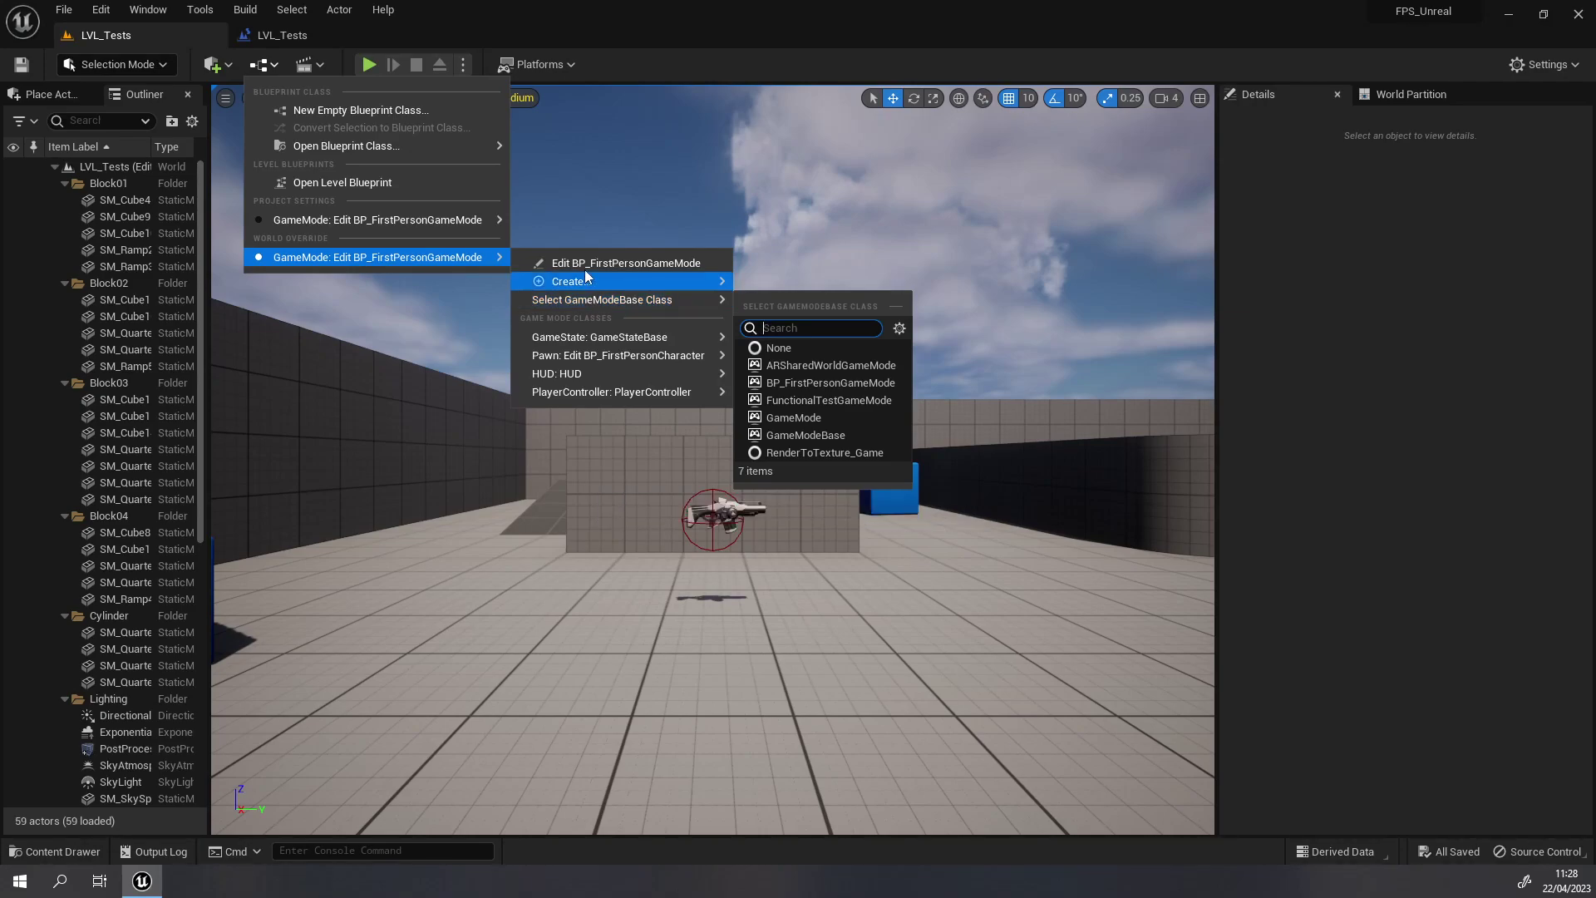
left_click(582, 265)
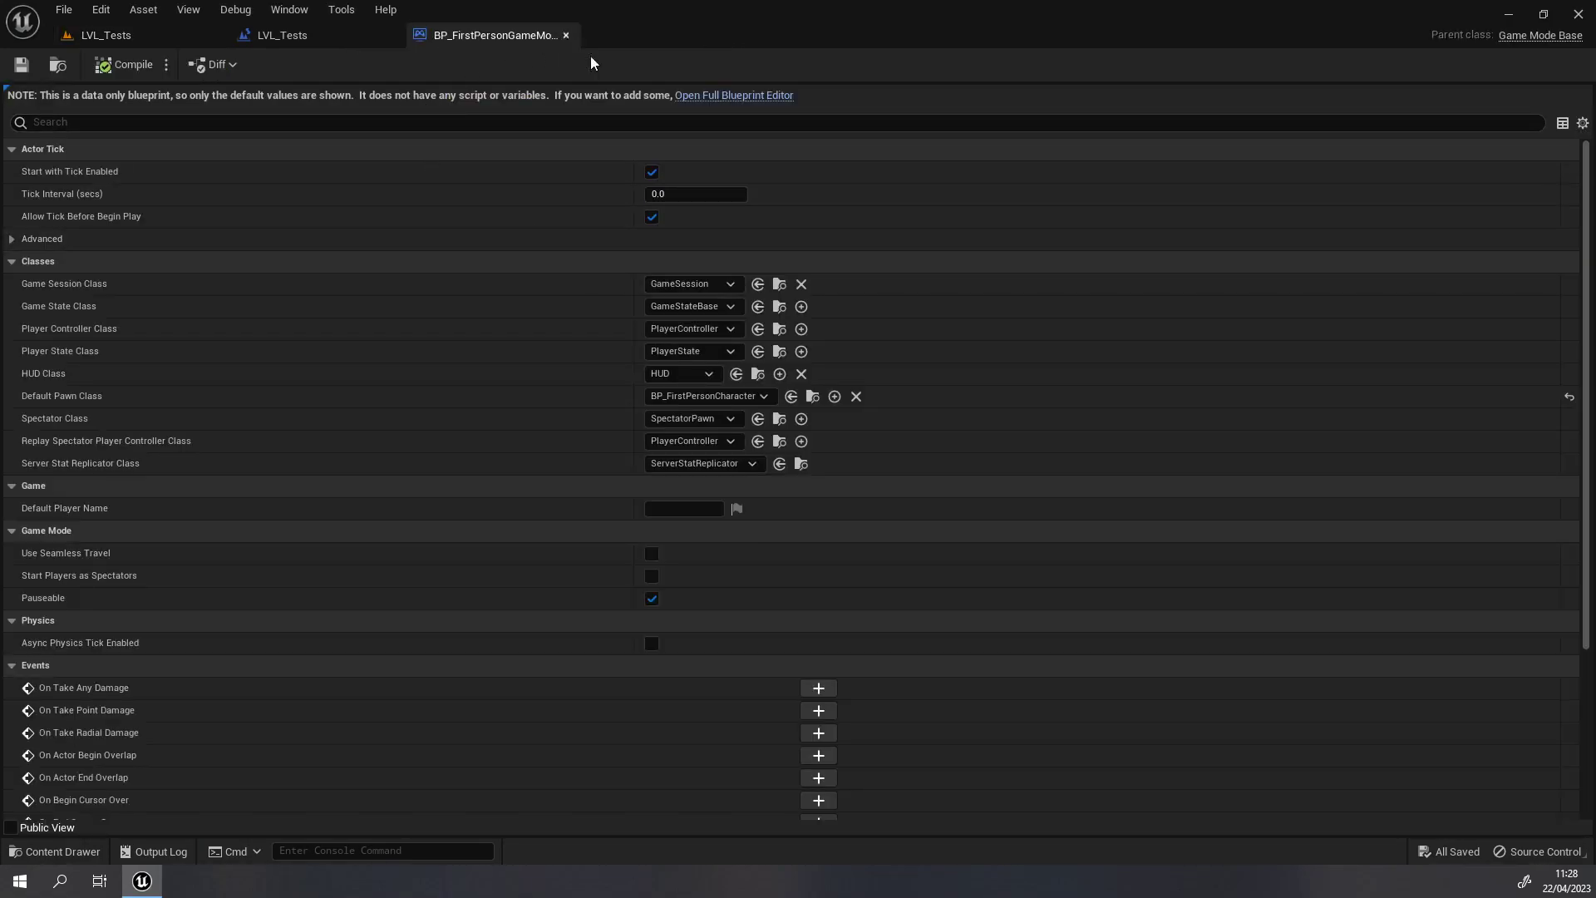
- Open BP_FirstPersonGameMode in the full Blueprint Editor and show its Event Graph
left_click(742, 96)
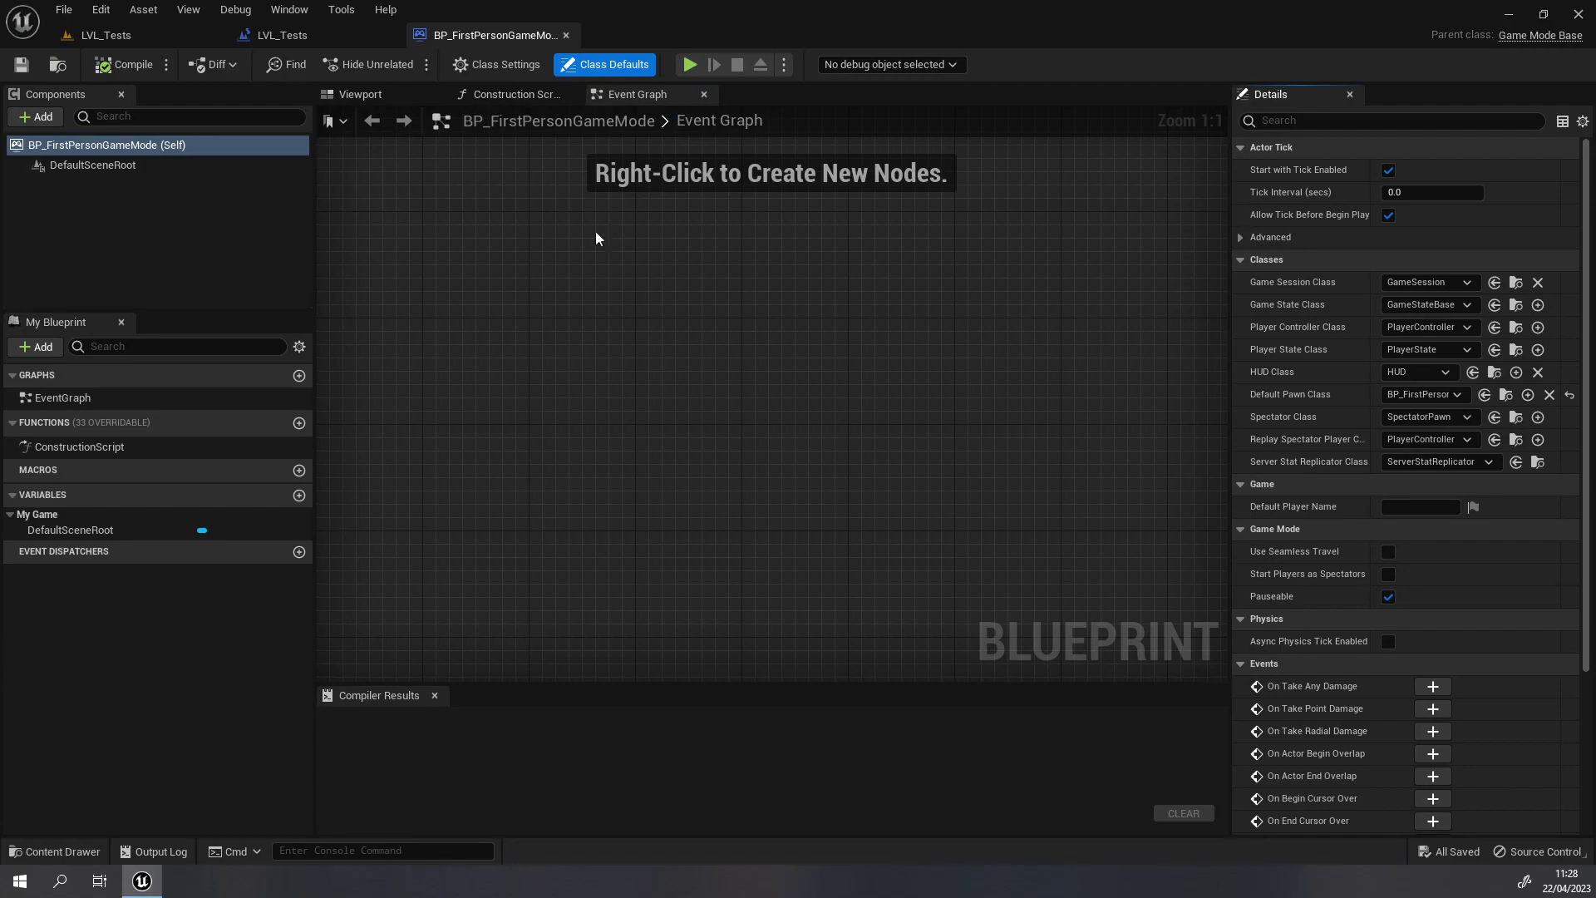
left_click(141, 402)
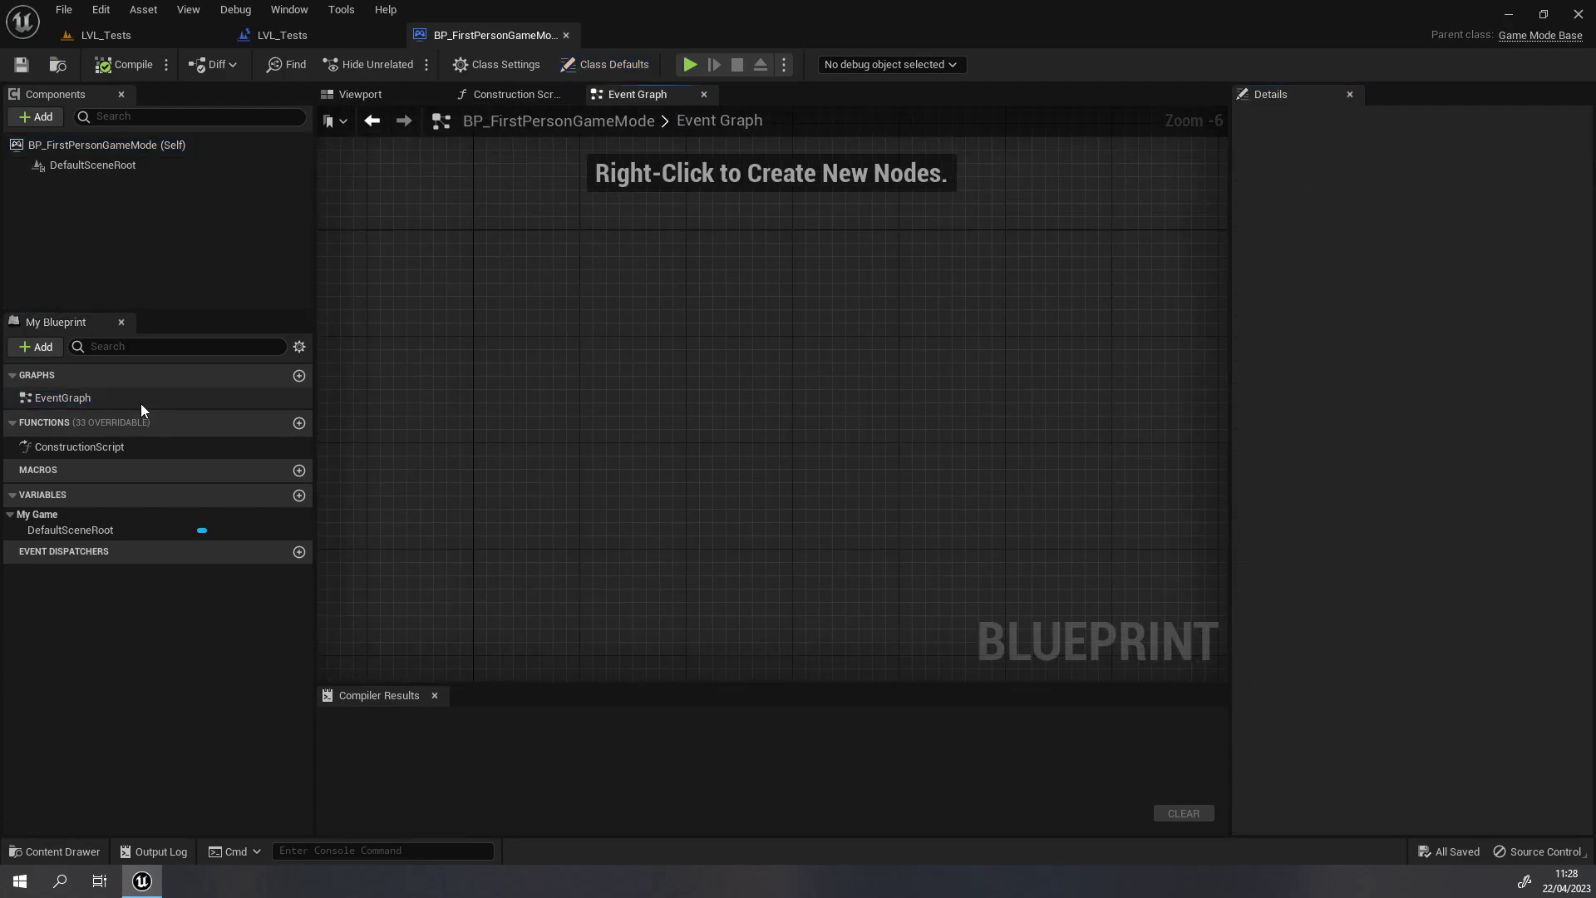
left_click(508, 97)
left_click(632, 98)
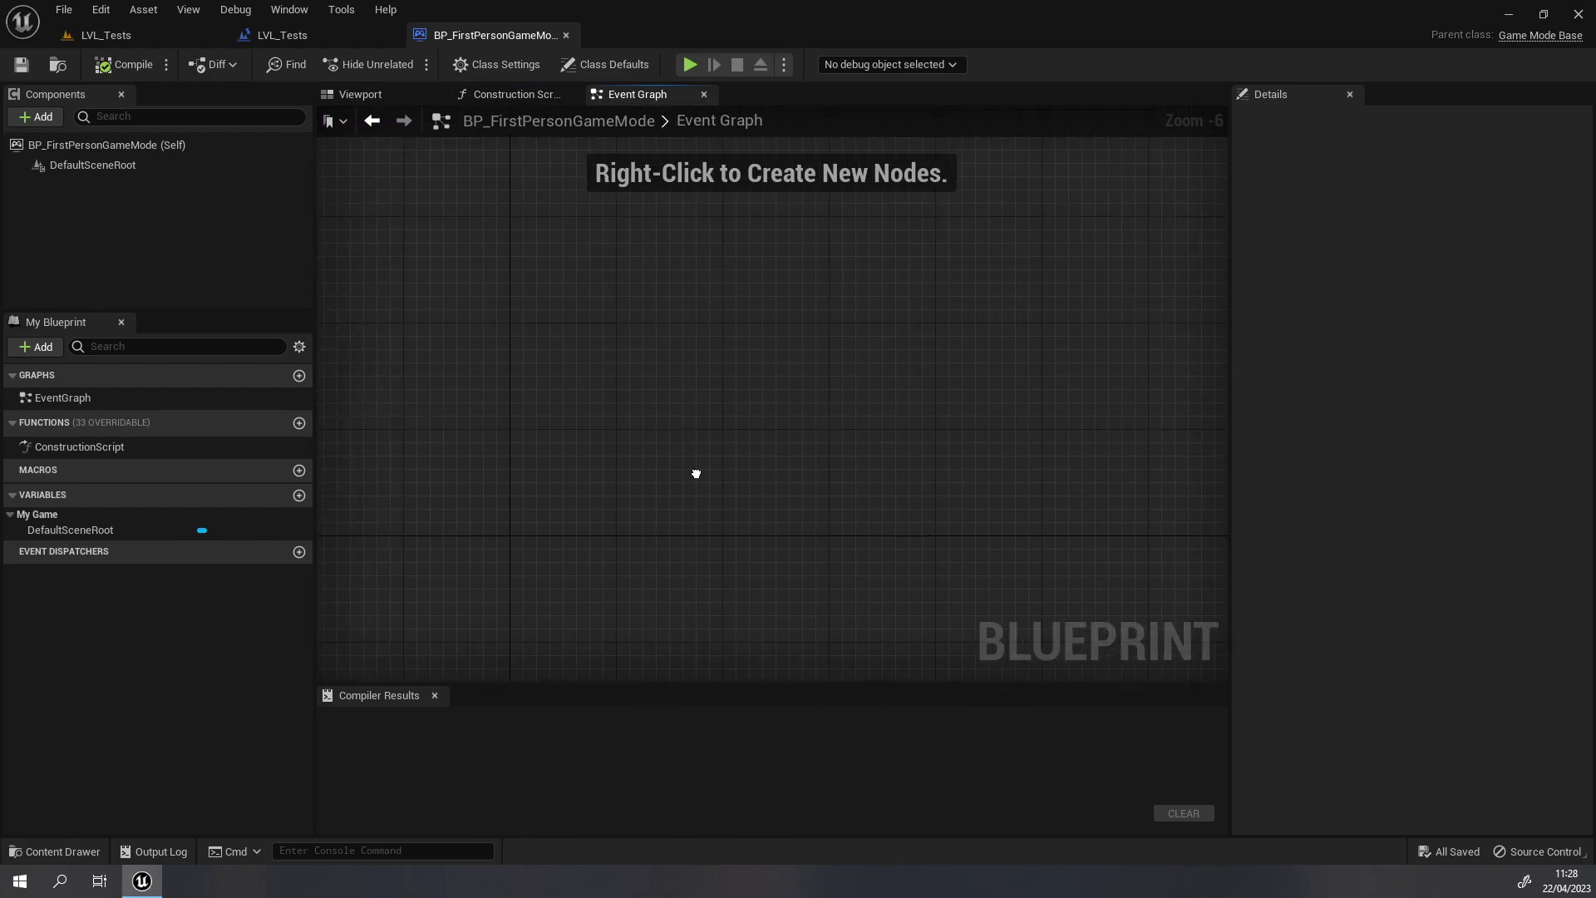
- Add Event BeginPlay wired to a Print String node, then compile and save the GameMode
right_click(642, 331)
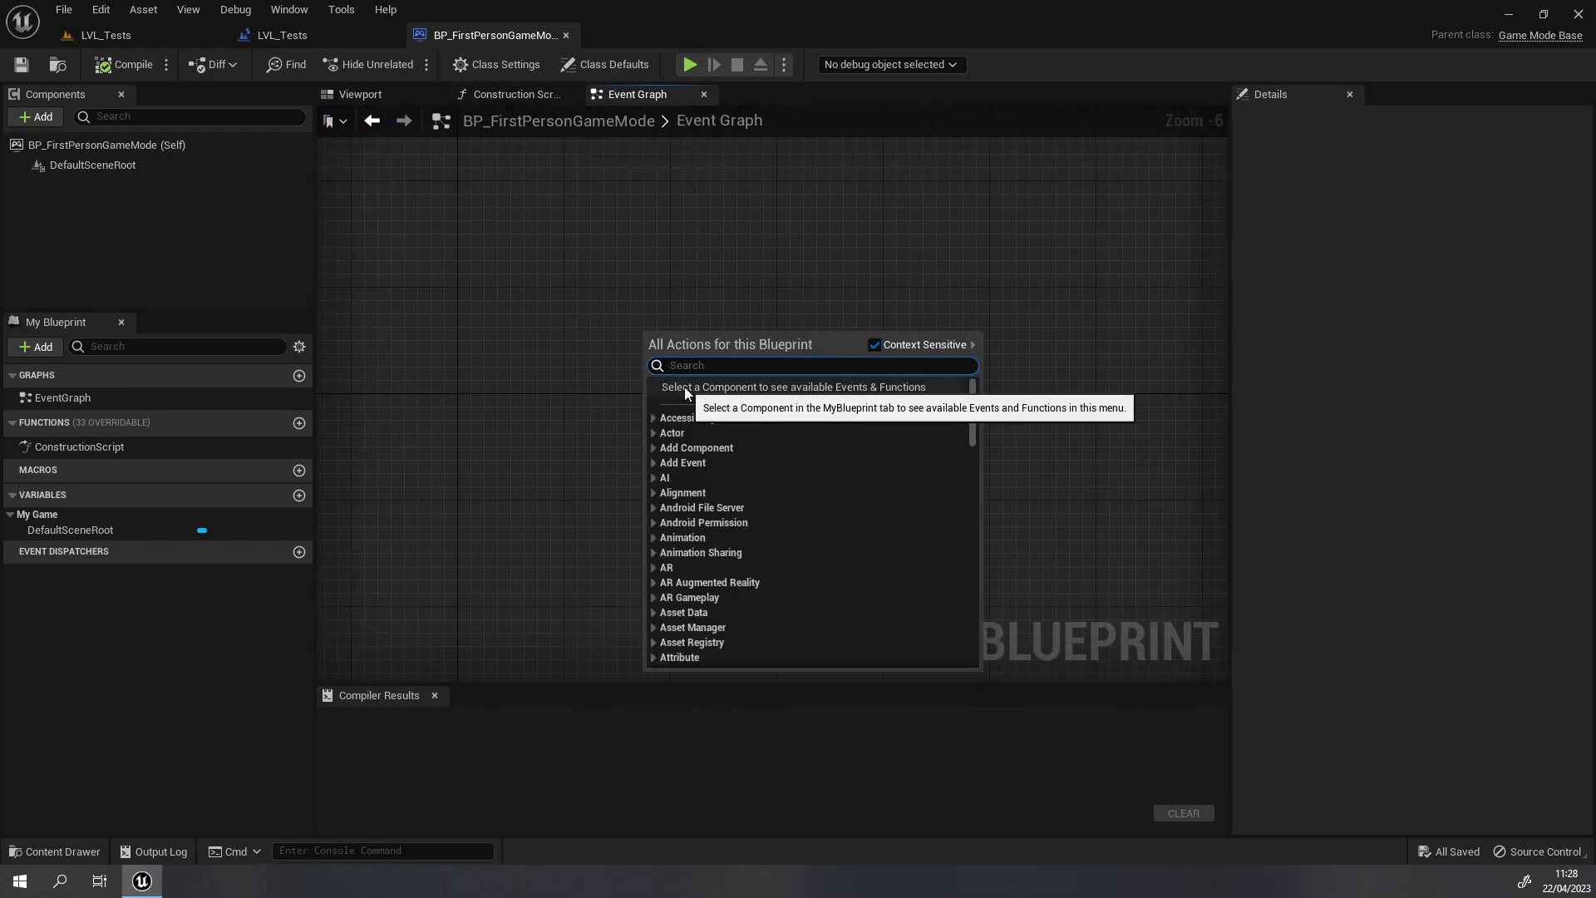
type("event")
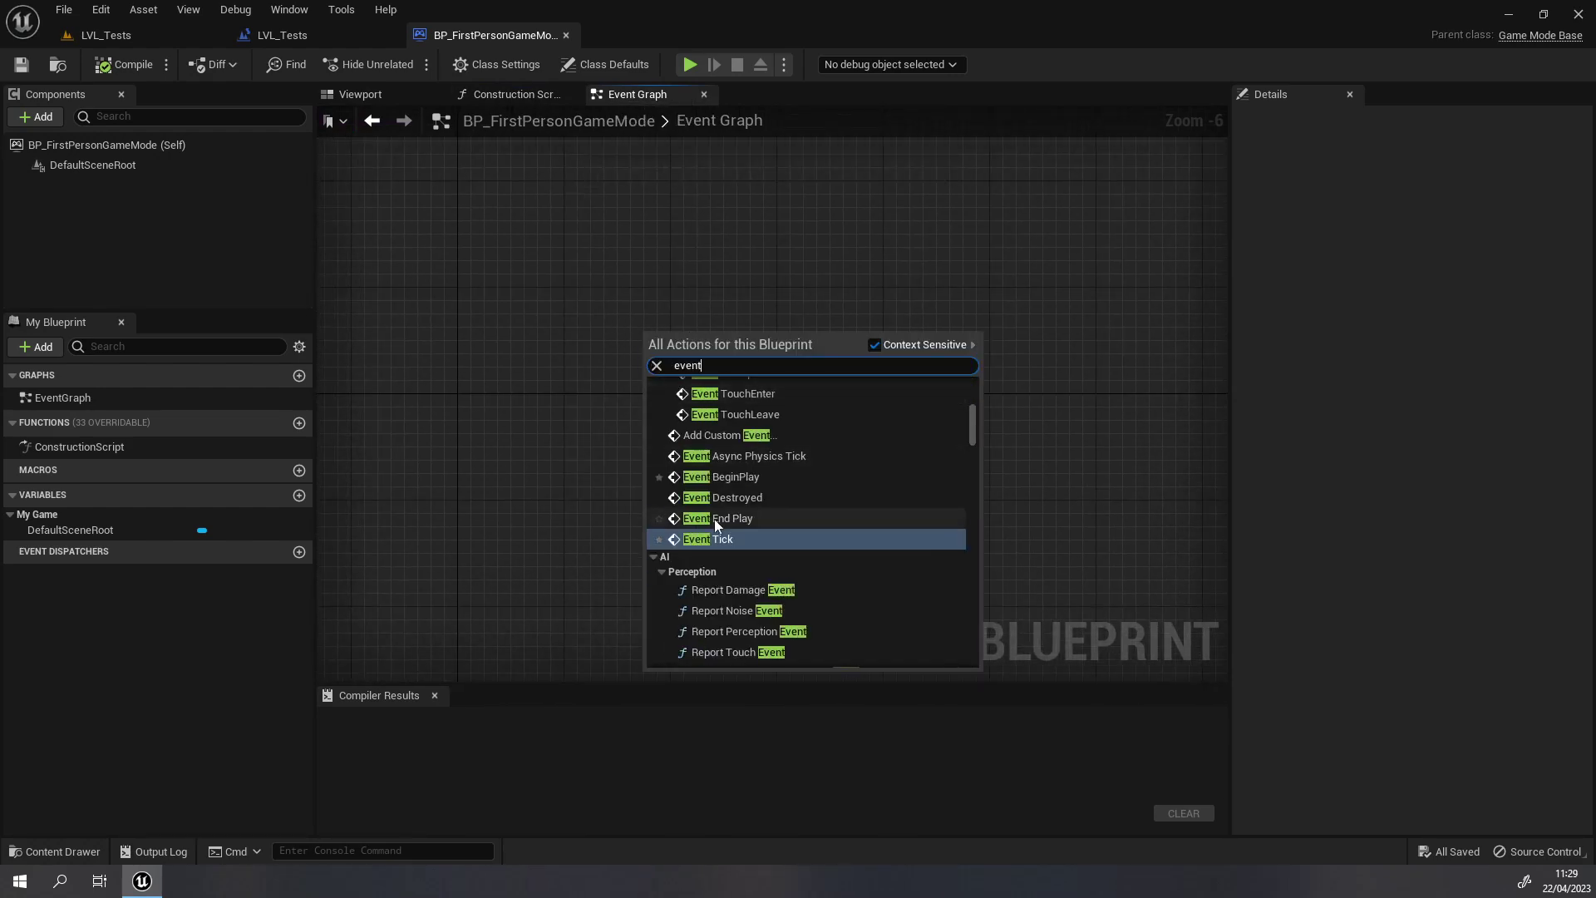
left_click(727, 477)
scroll(675, 391, "up", 6)
left_click_drag(622, 282, 720, 280)
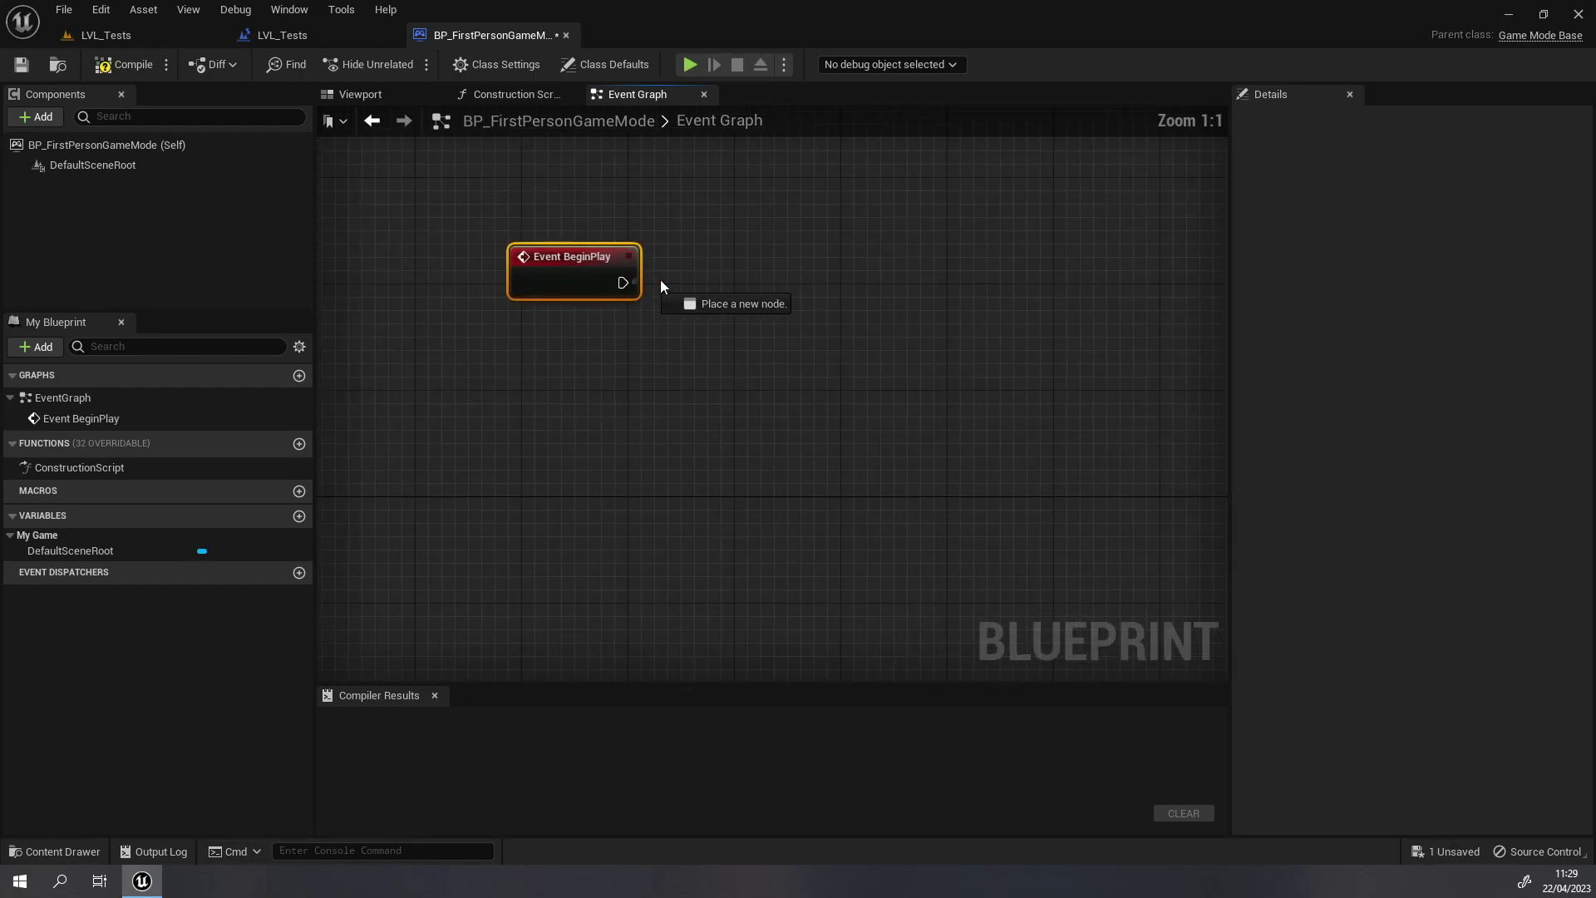
type("print")
key("Return")
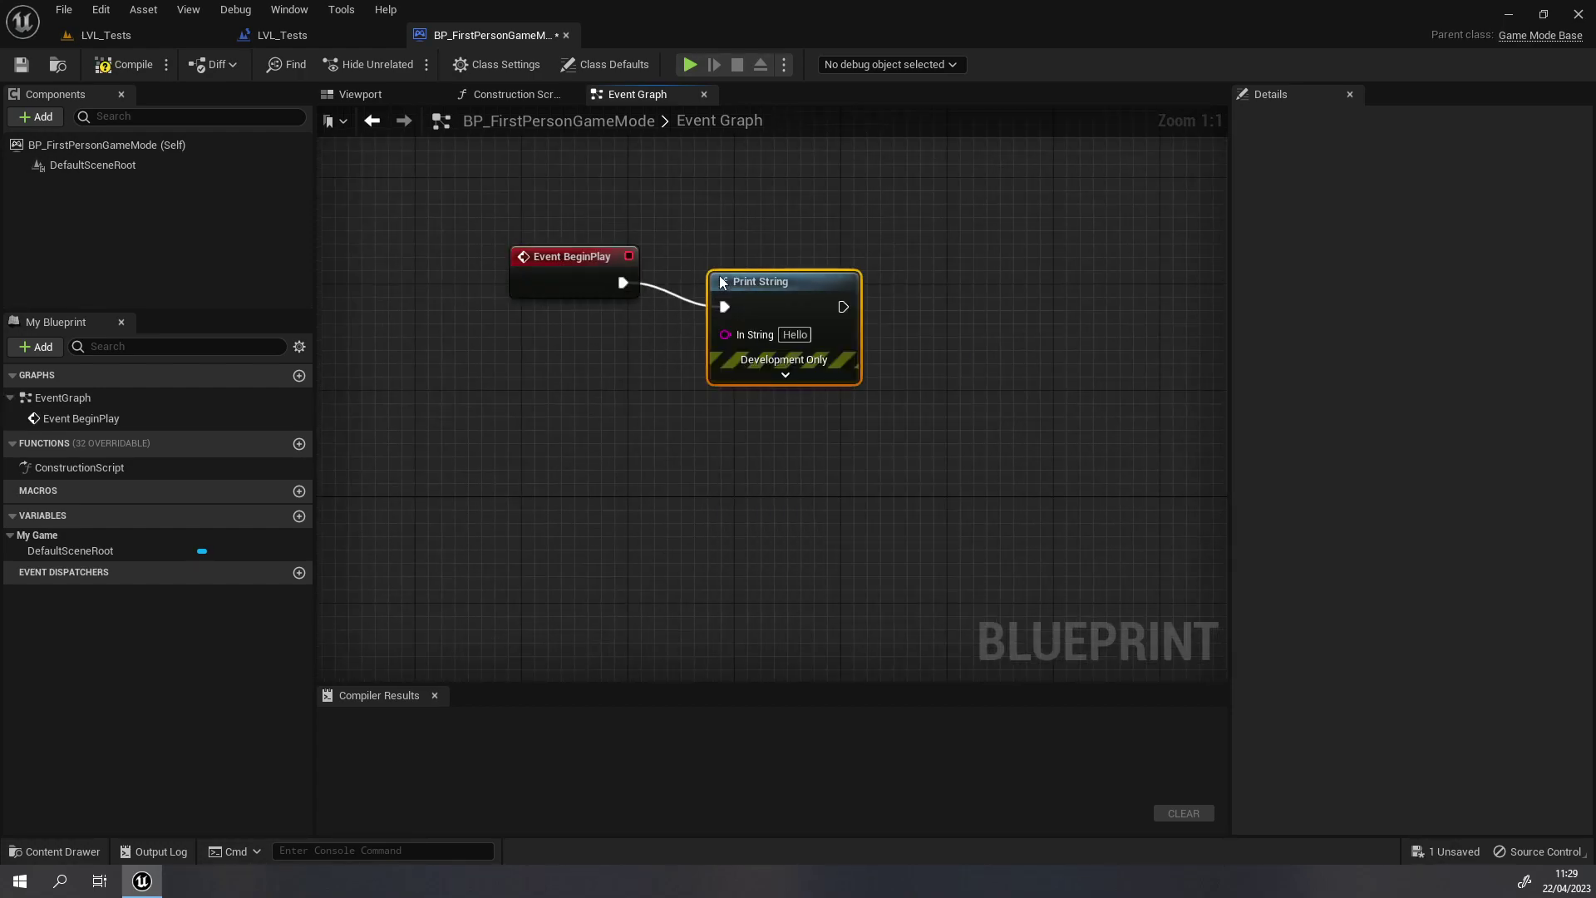
left_click(110, 63)
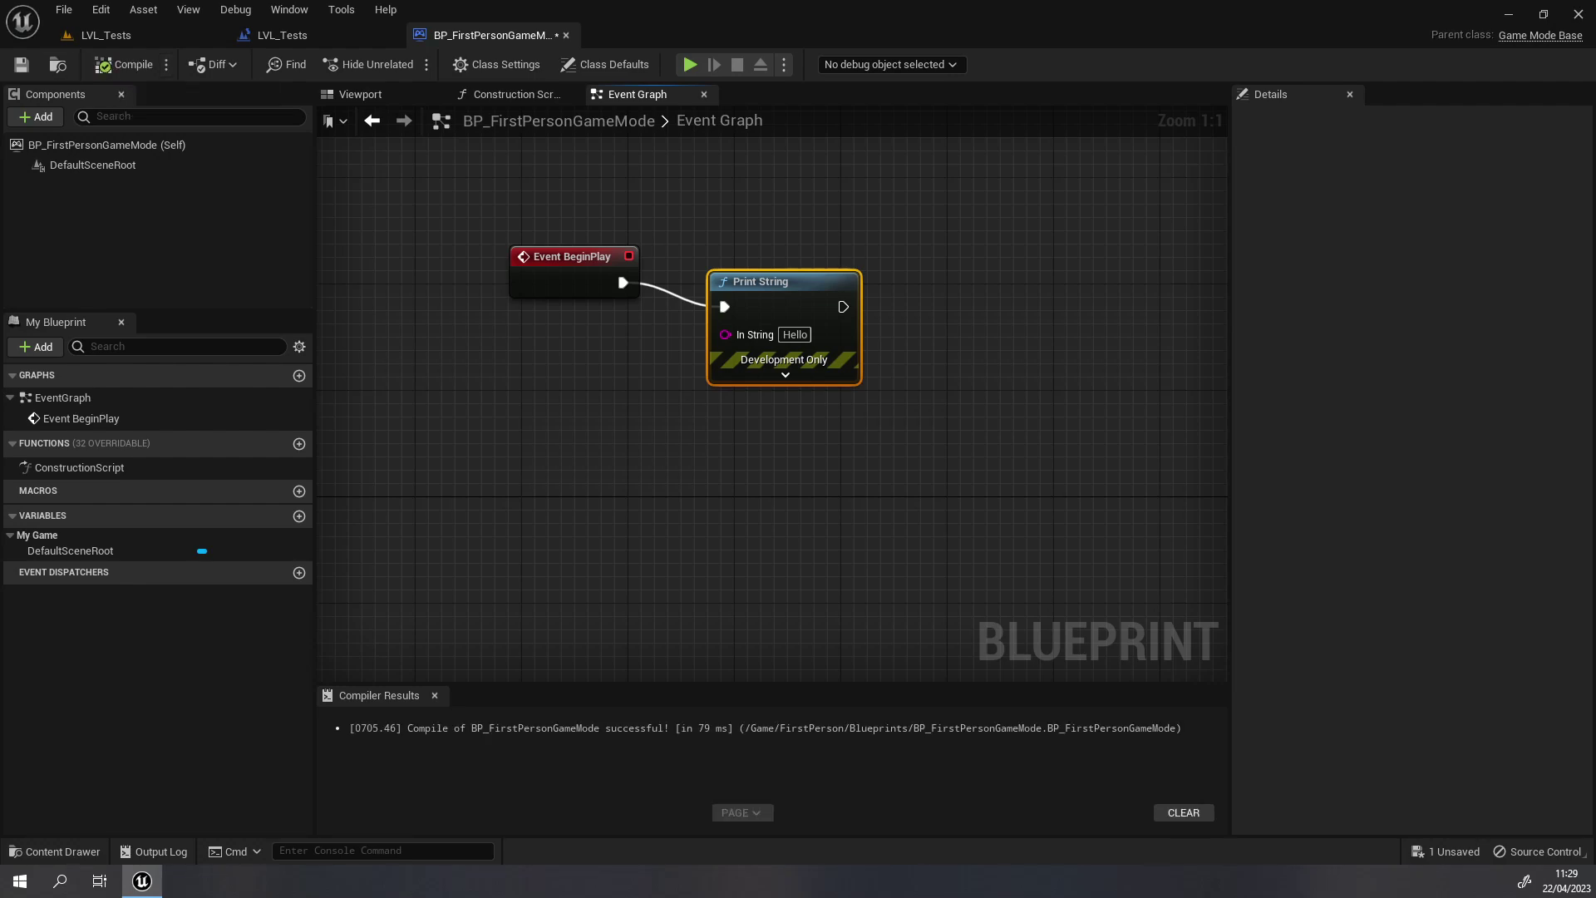
left_click(21, 64)
left_click(106, 34)
- Play-test the level, review the GameMode menus, and start another play test
left_click(369, 65)
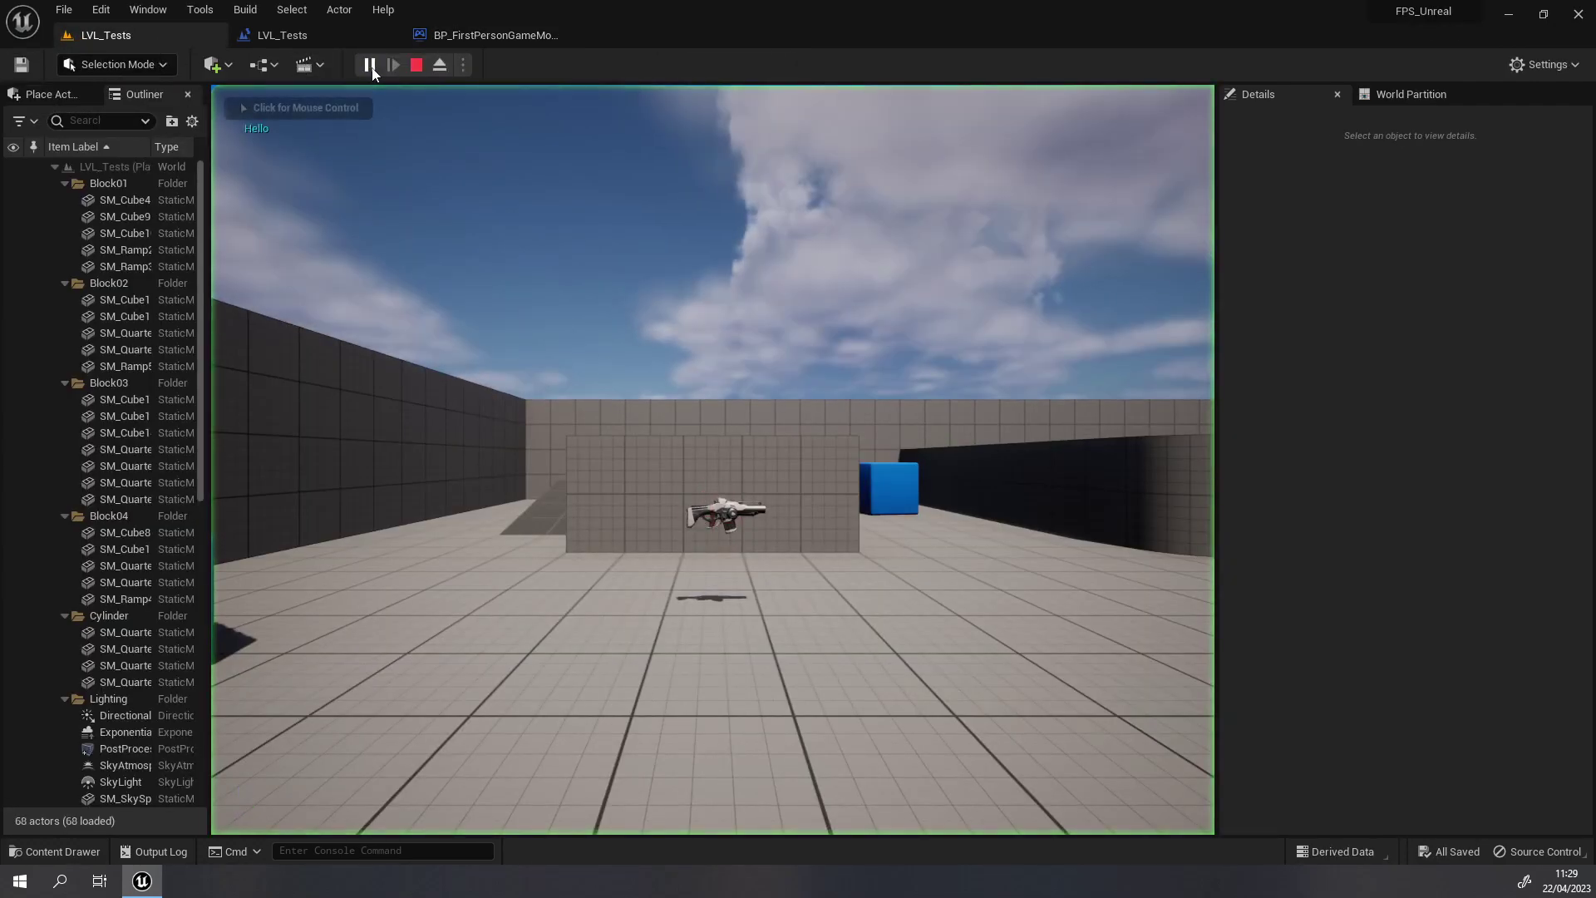
left_click(415, 65)
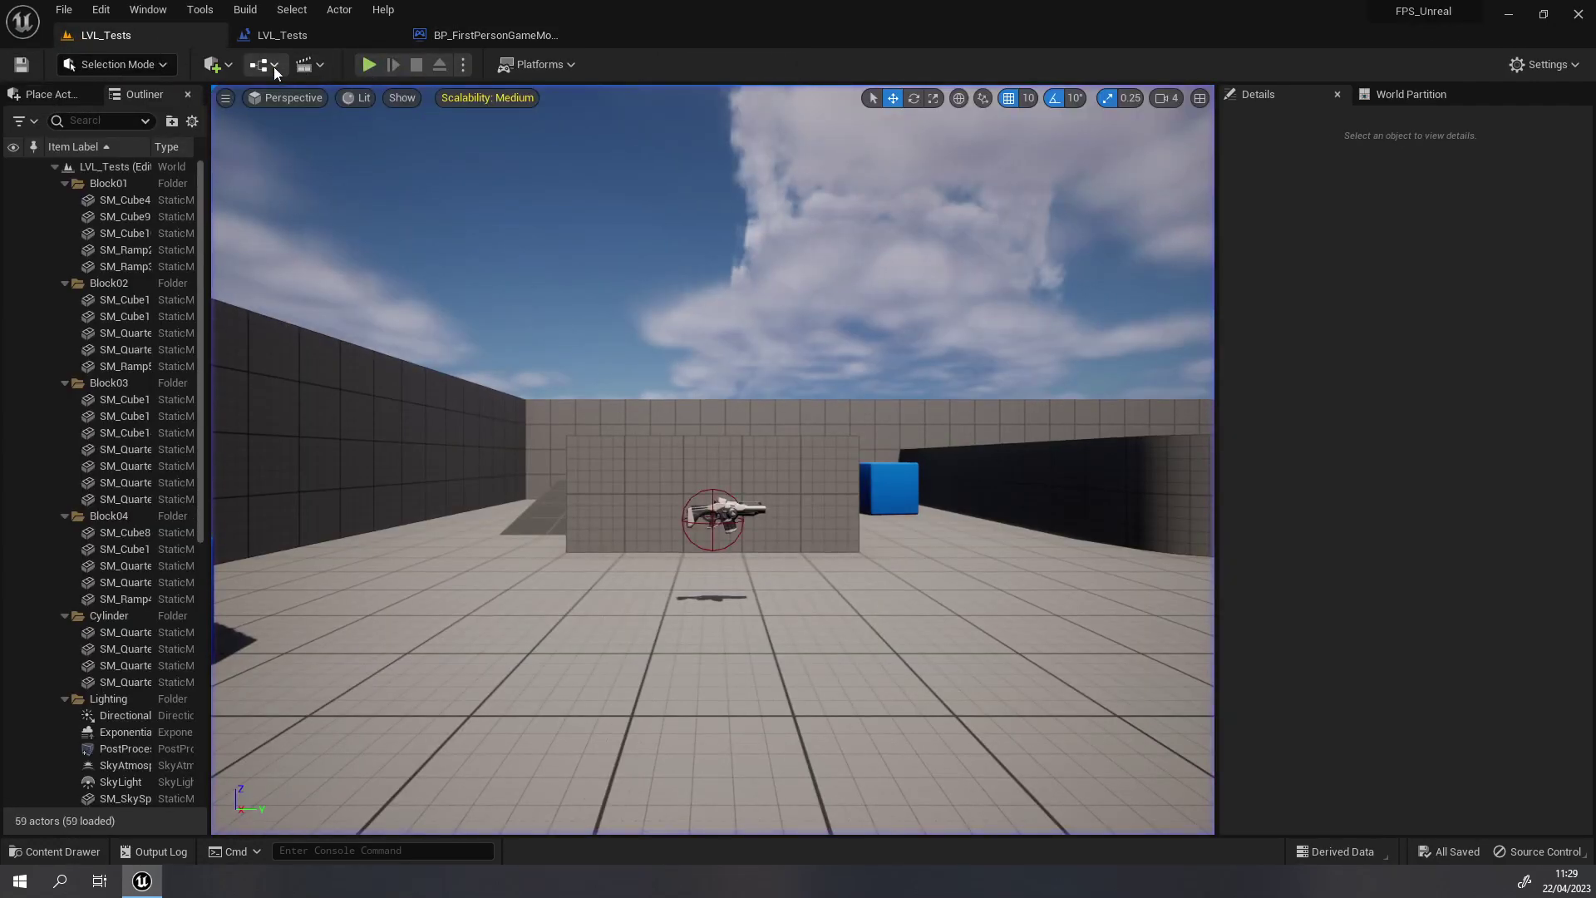
left_click(272, 66)
mouse_move(375, 223)
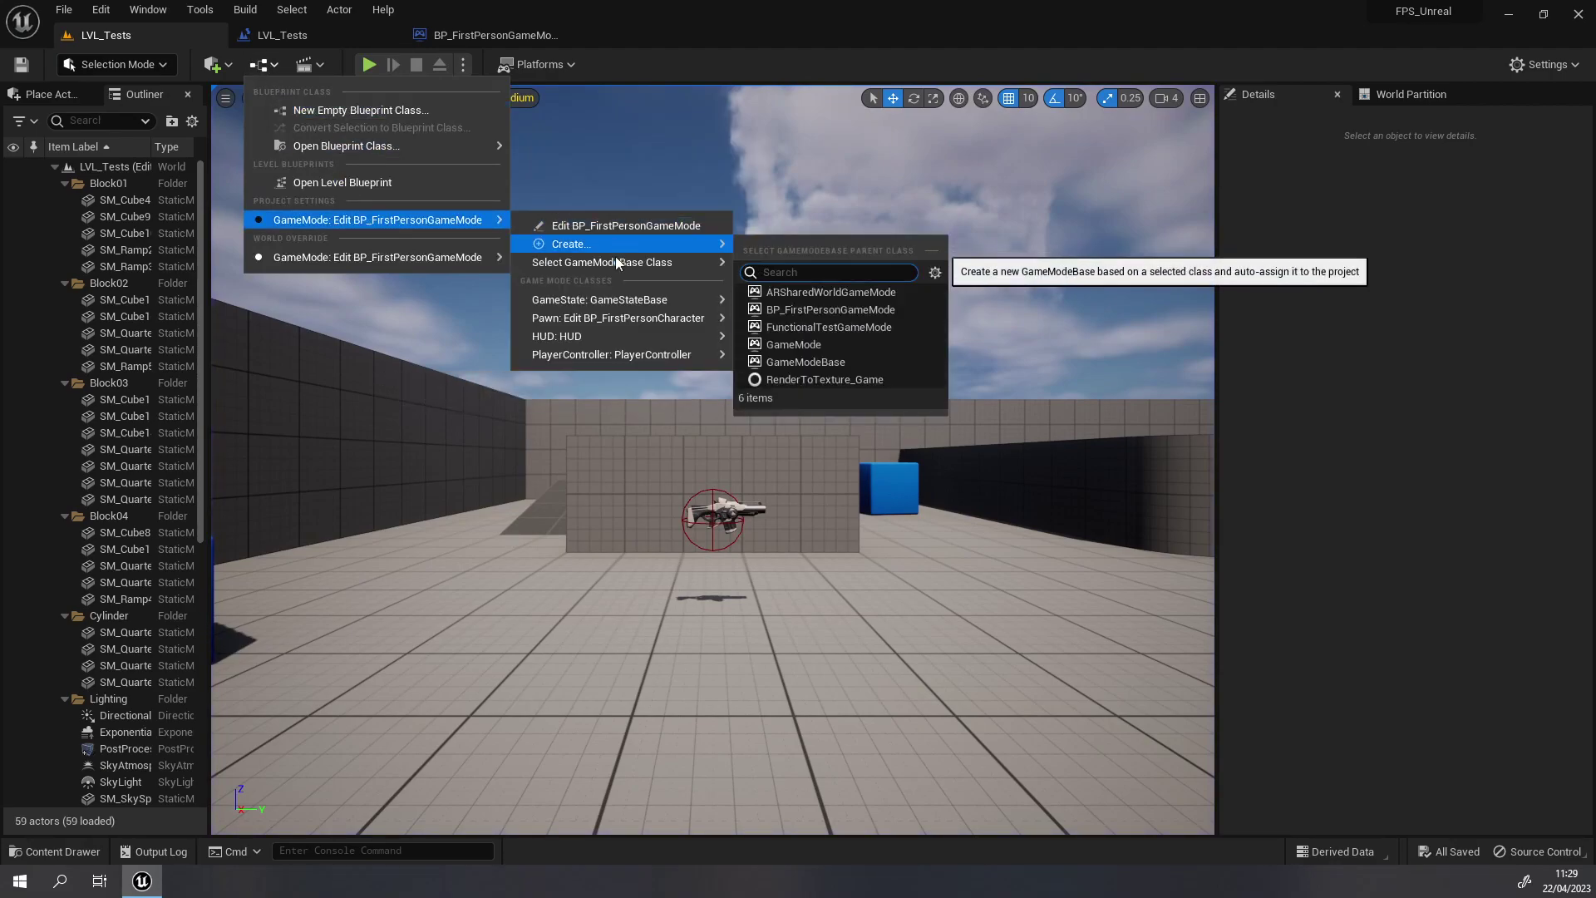
mouse_move(632, 262)
left_click(776, 310)
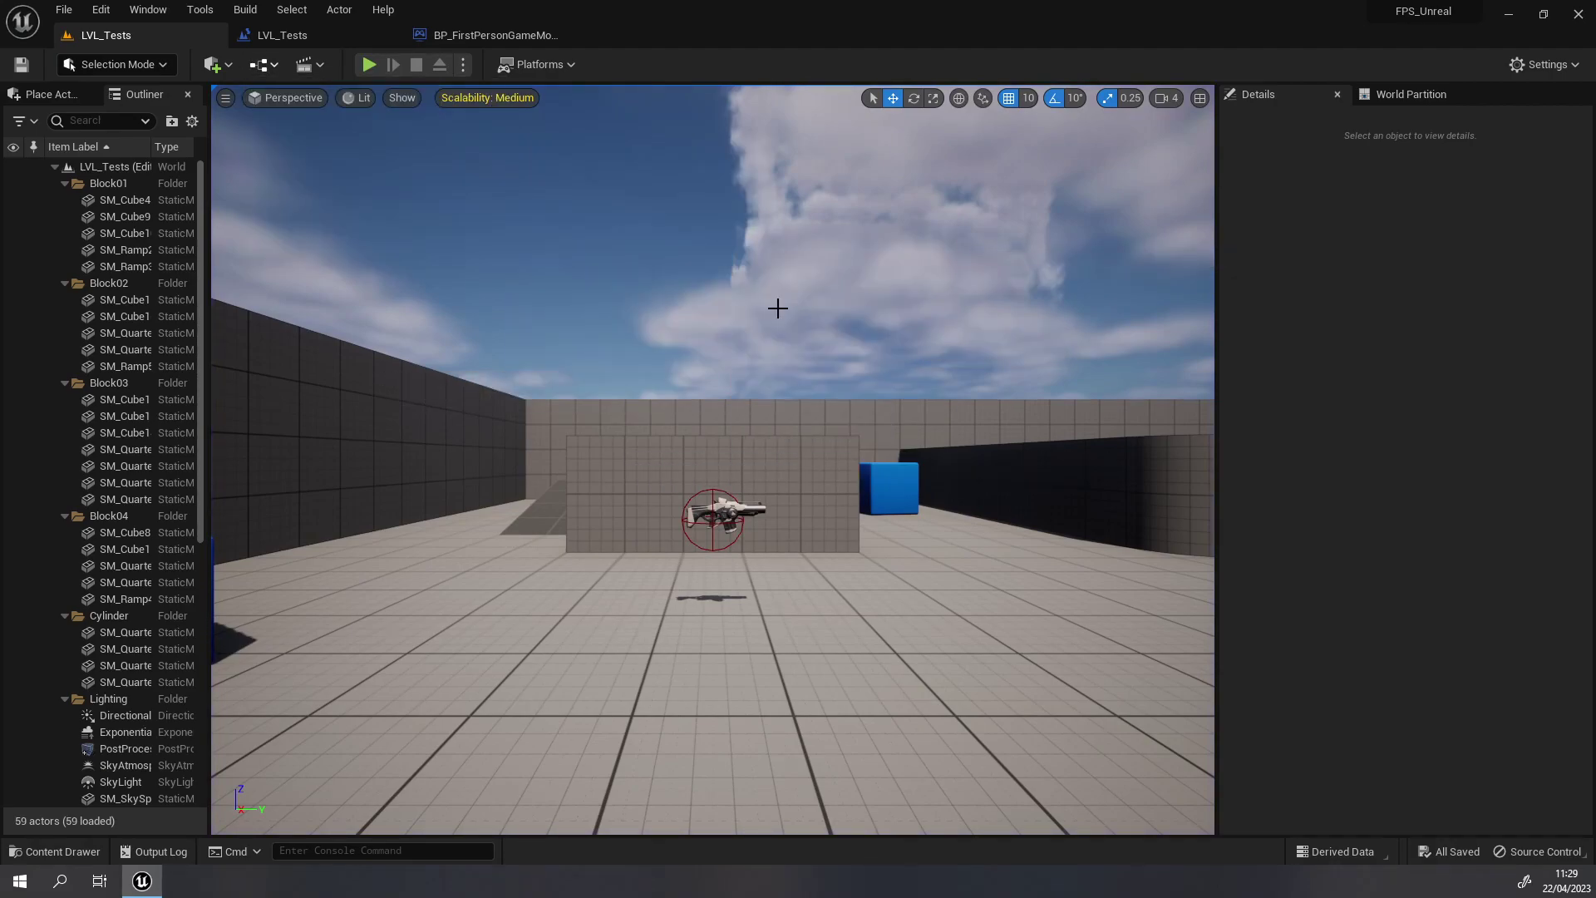
left_click(368, 65)
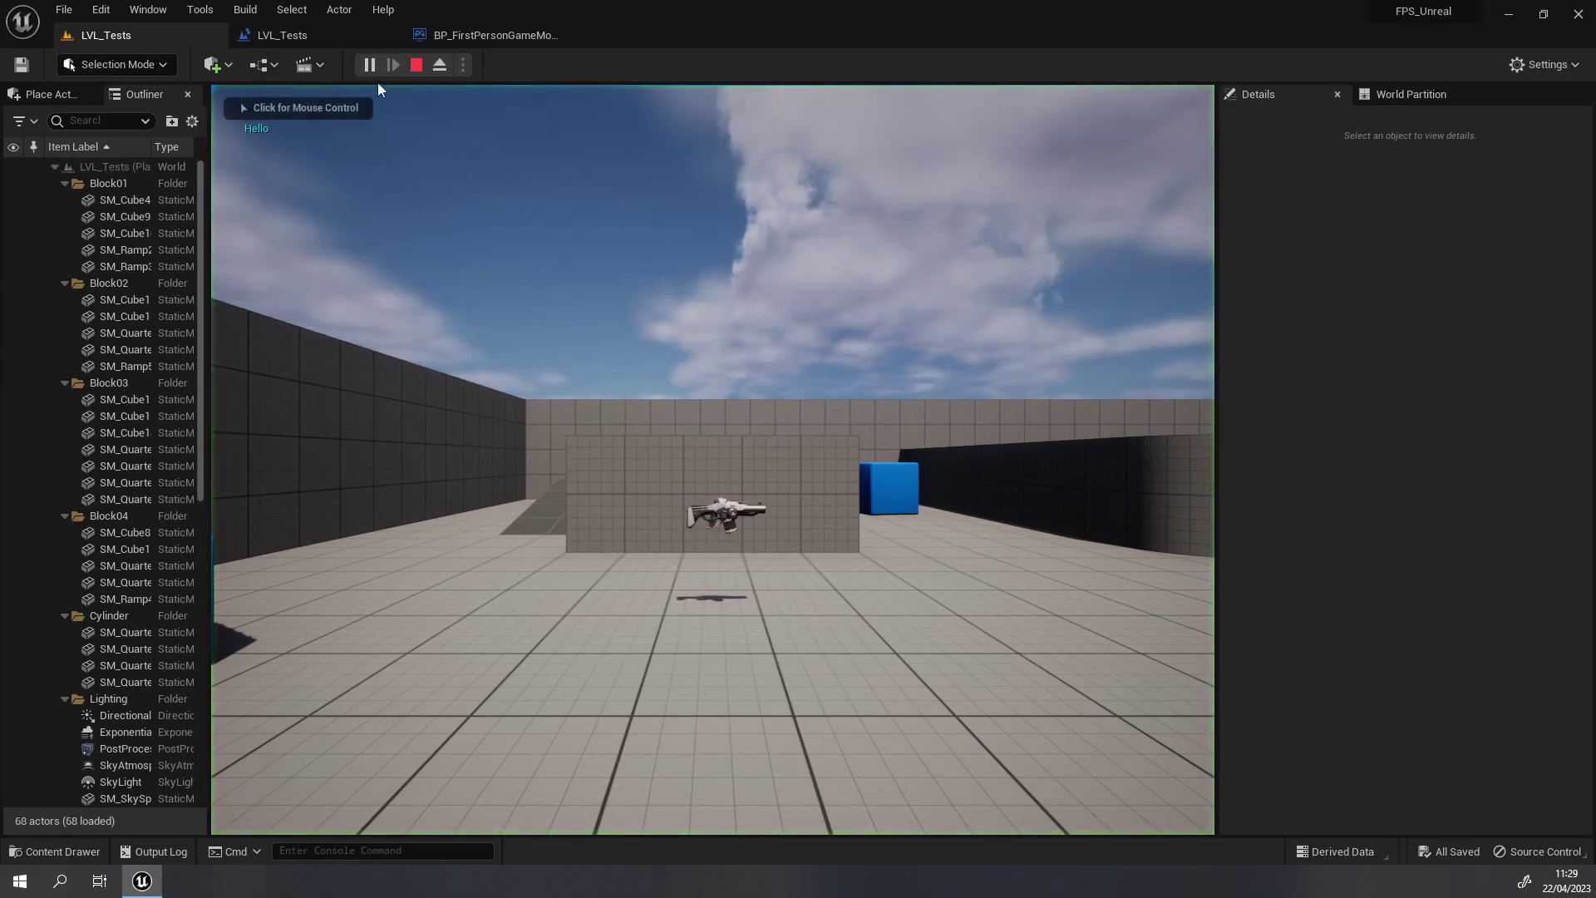
- Check the level and GameMode blueprints, then set the project GameMode to BP_FirstPersonGameMode
left_click(312, 38)
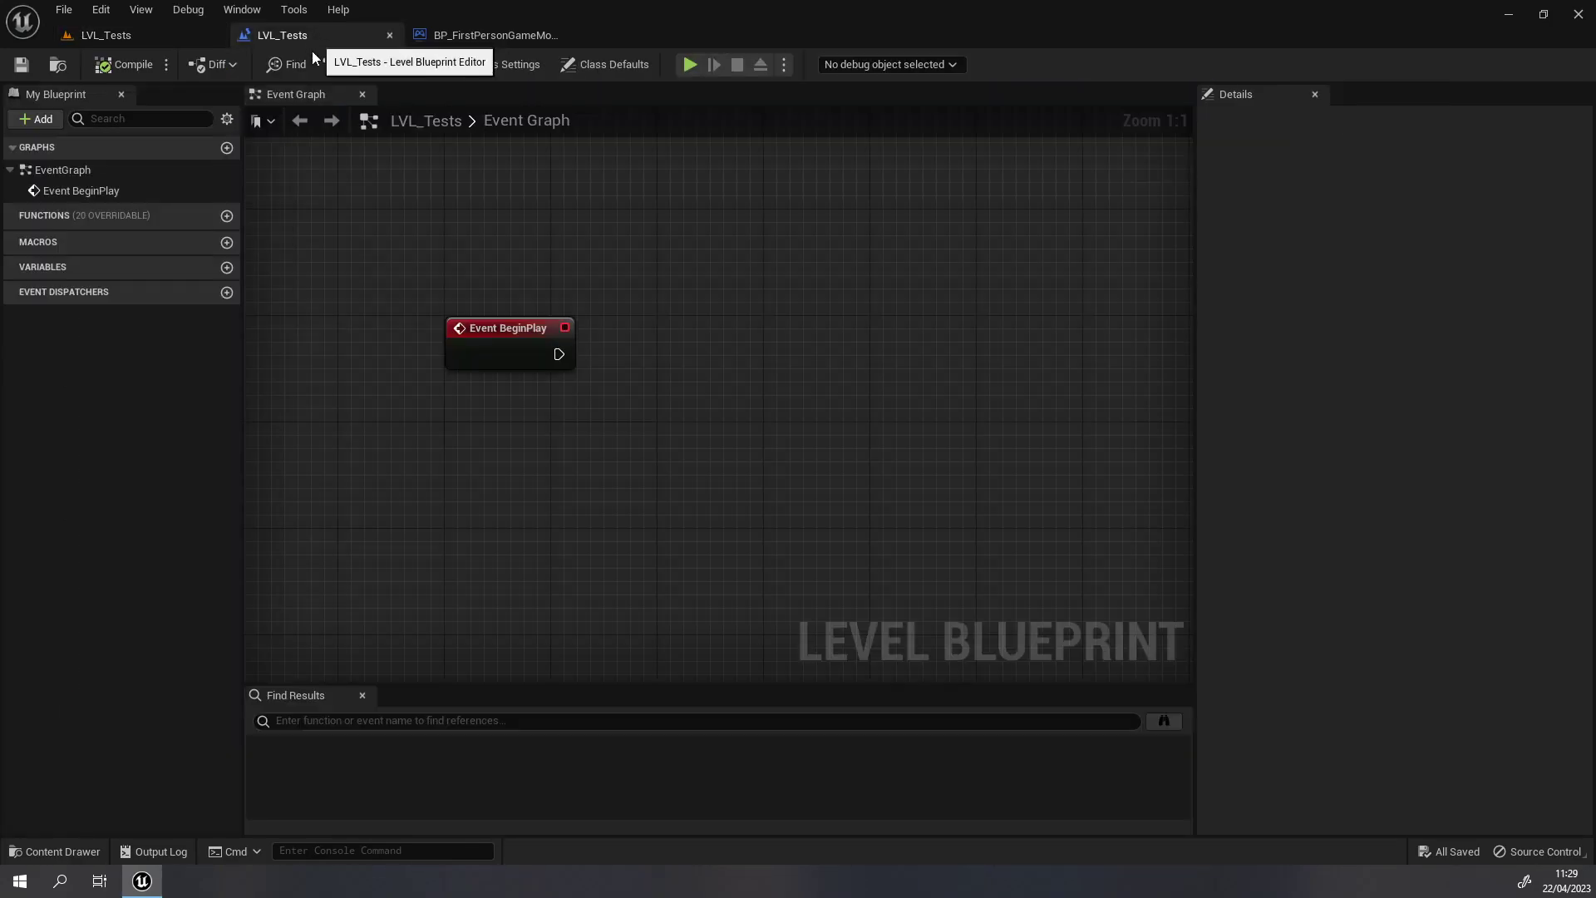
left_click(476, 31)
left_click(98, 35)
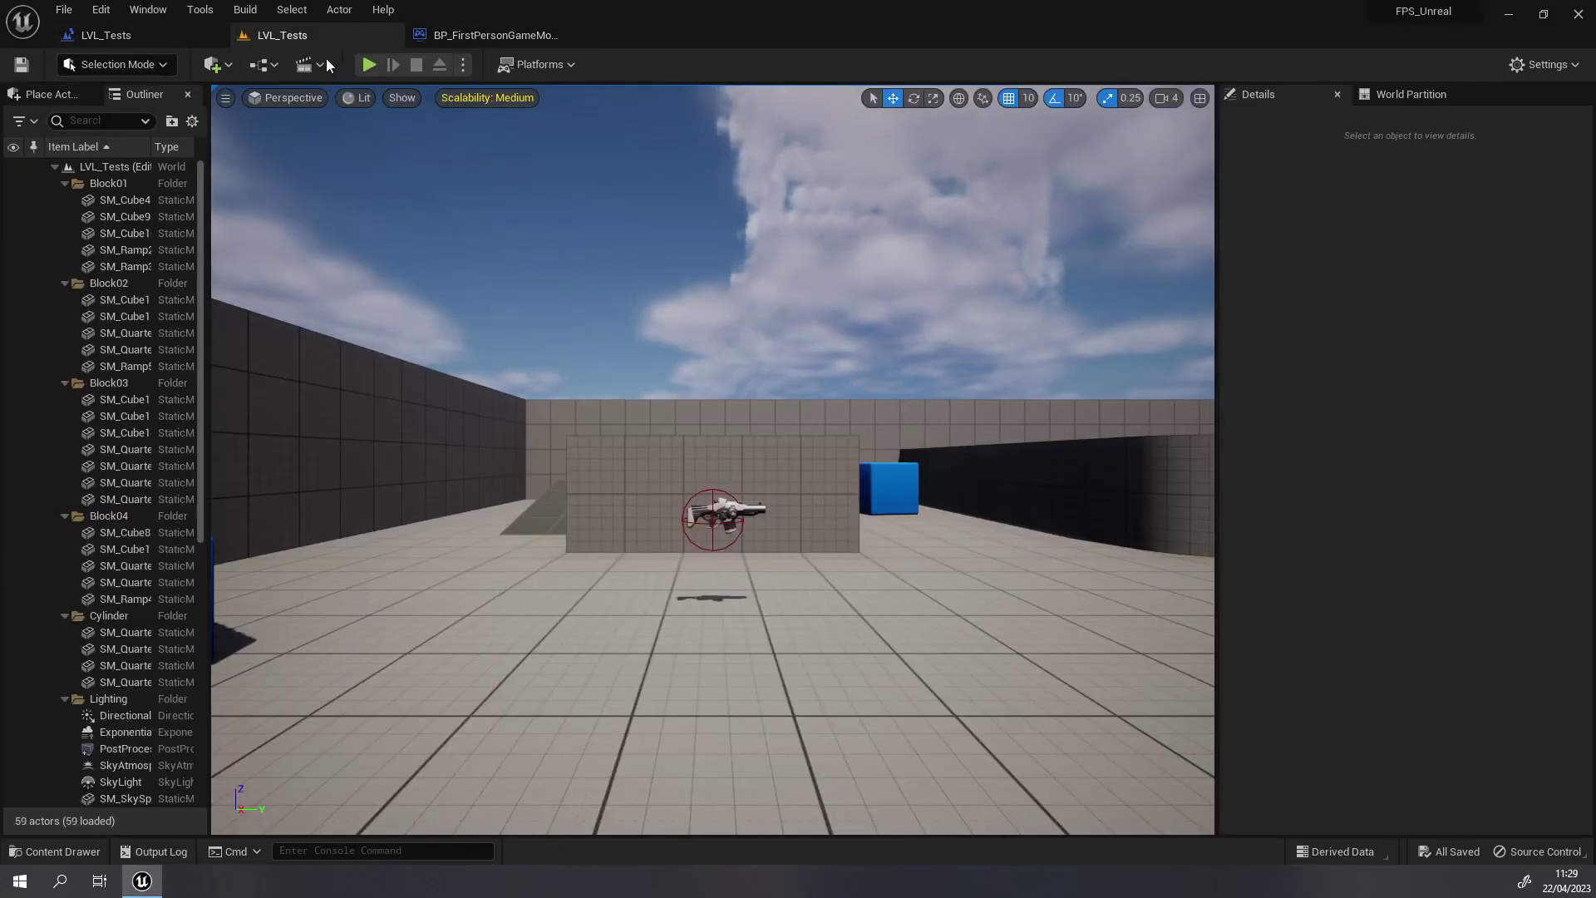
left_click(262, 64)
mouse_move(352, 221)
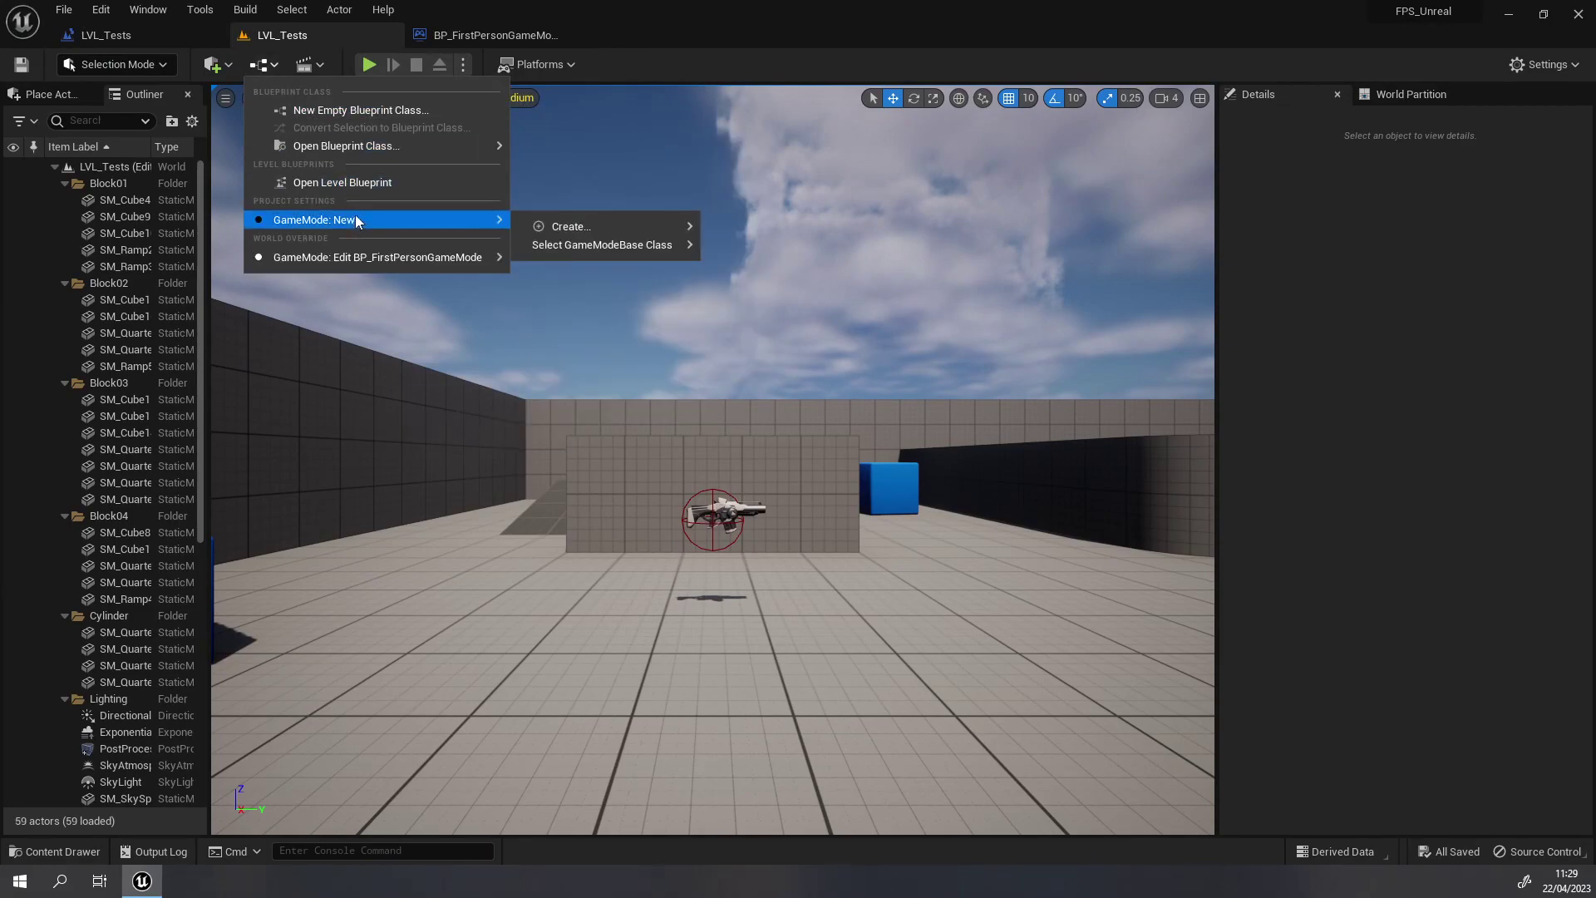
mouse_move(612, 244)
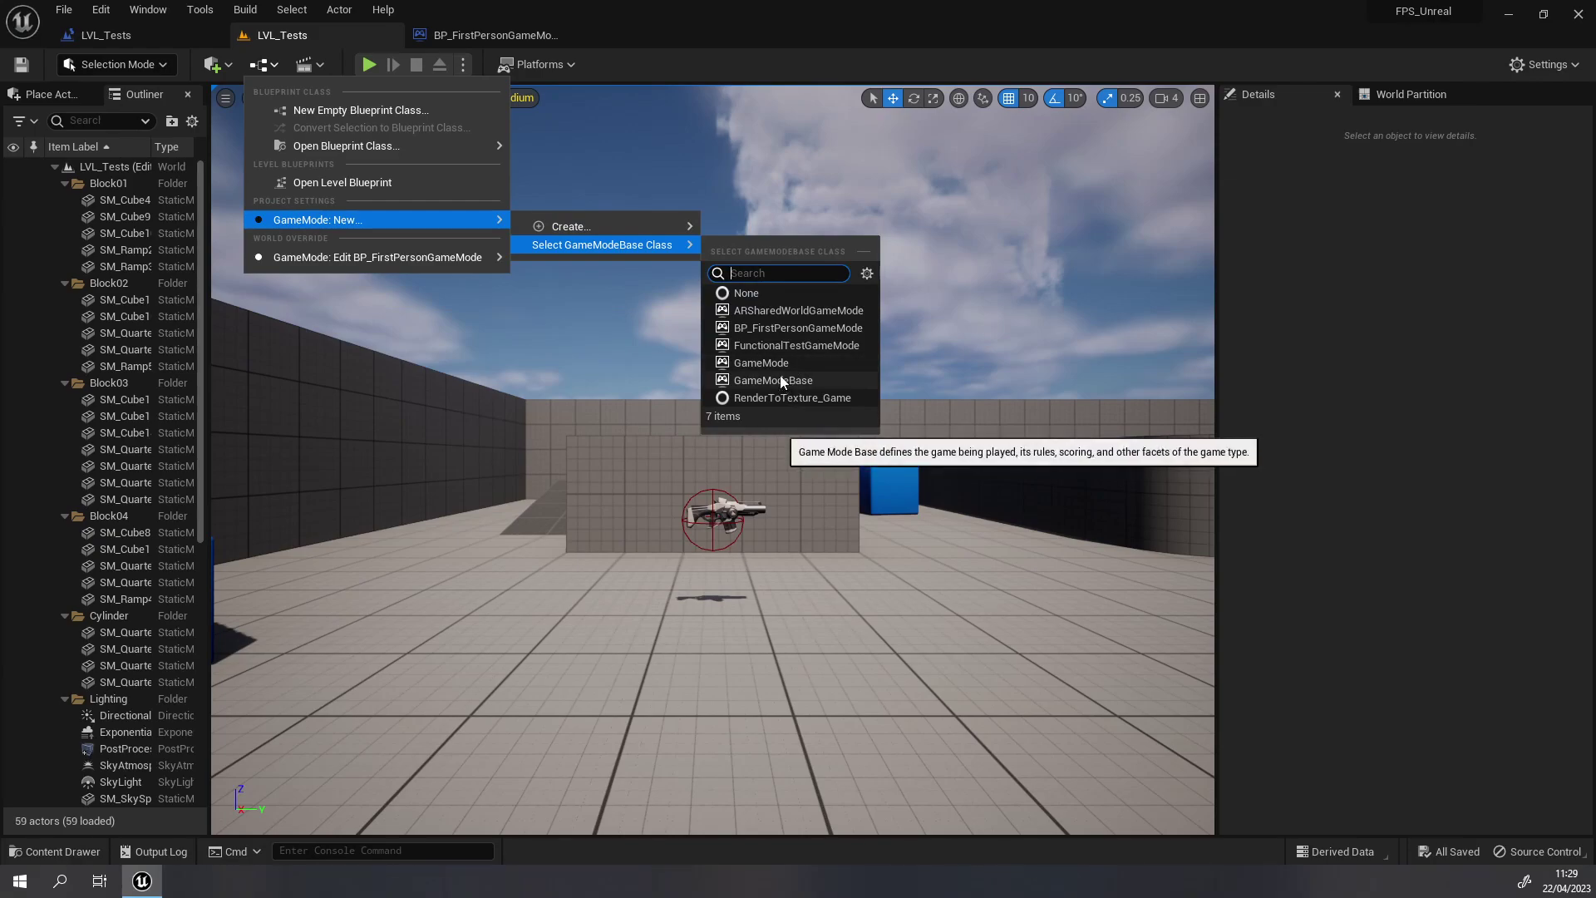
left_click(776, 329)
- Set the LVL_Tests World Override GameMode to None
left_click(262, 64)
mouse_move(324, 260)
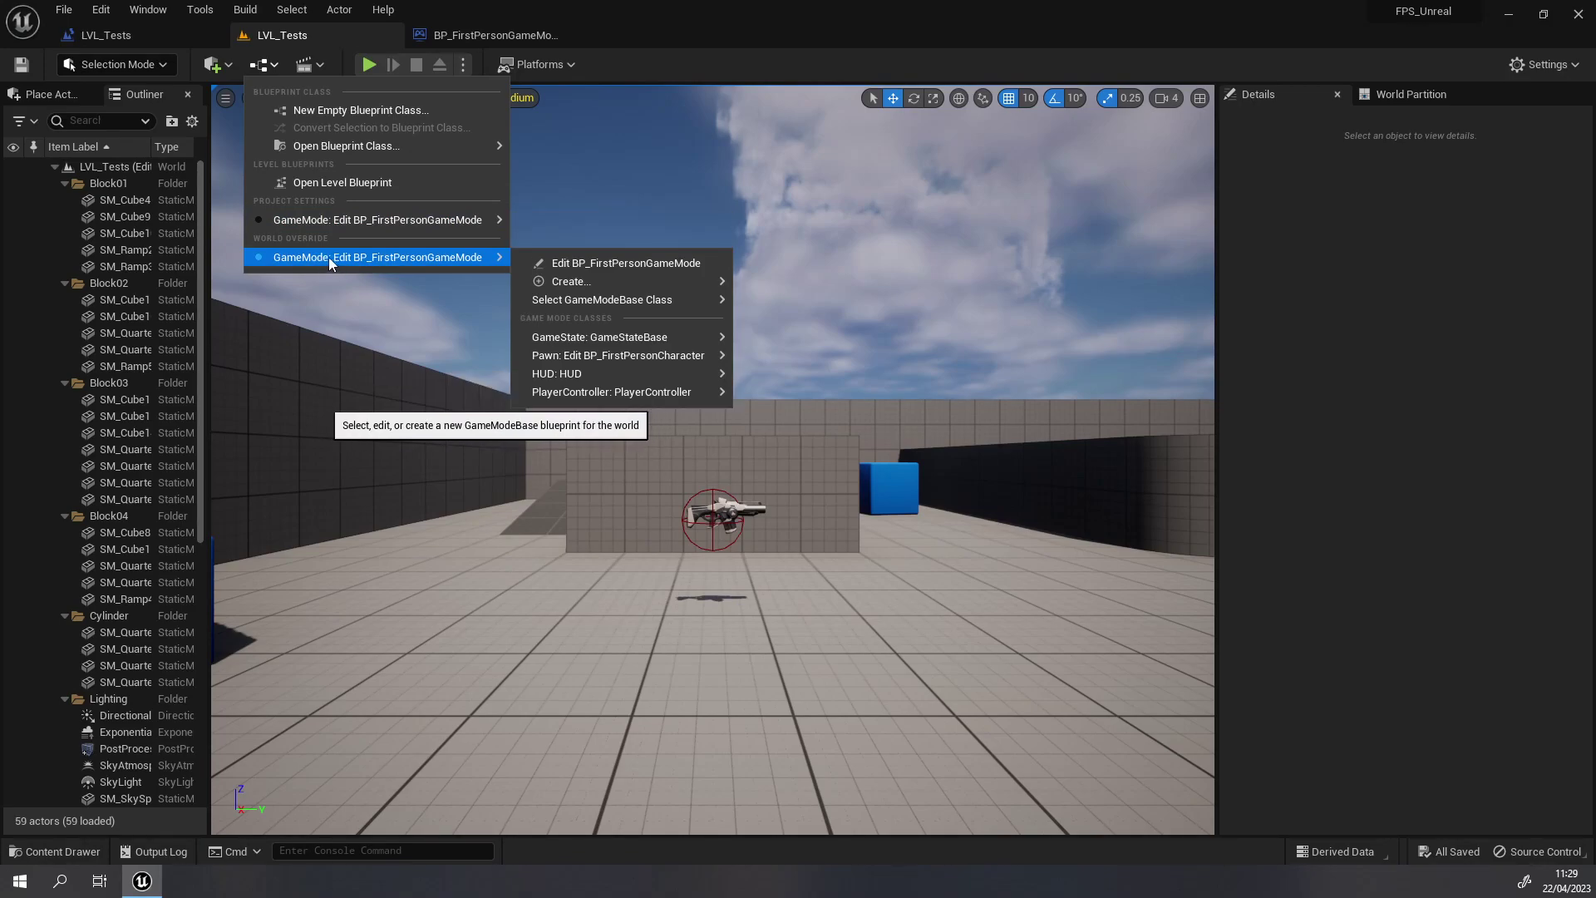
mouse_move(602, 300)
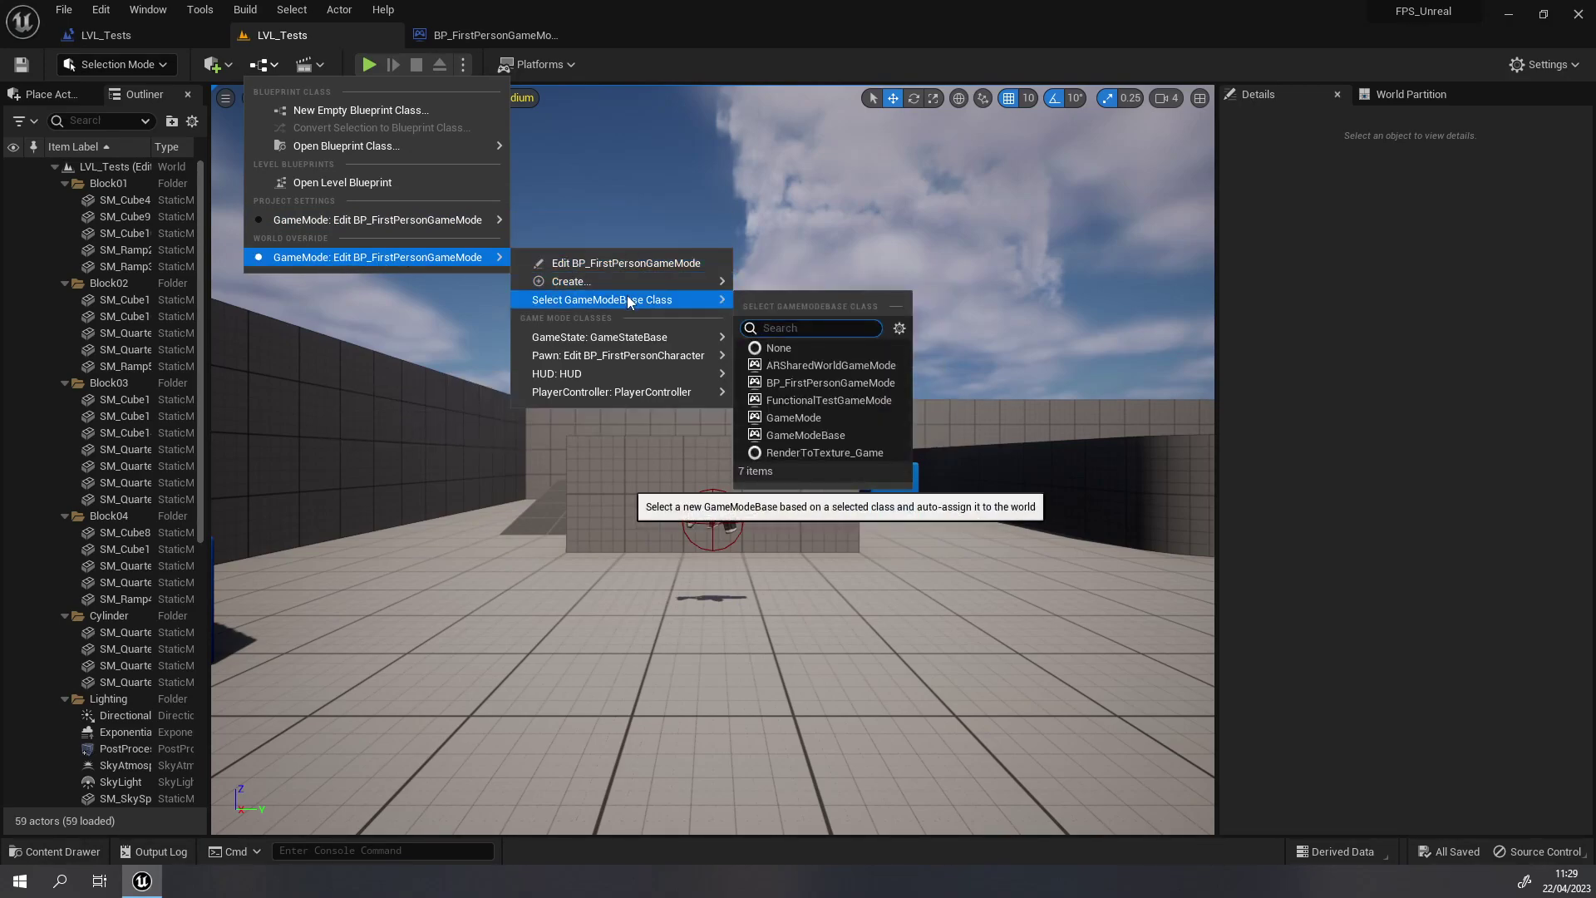
left_click(803, 348)
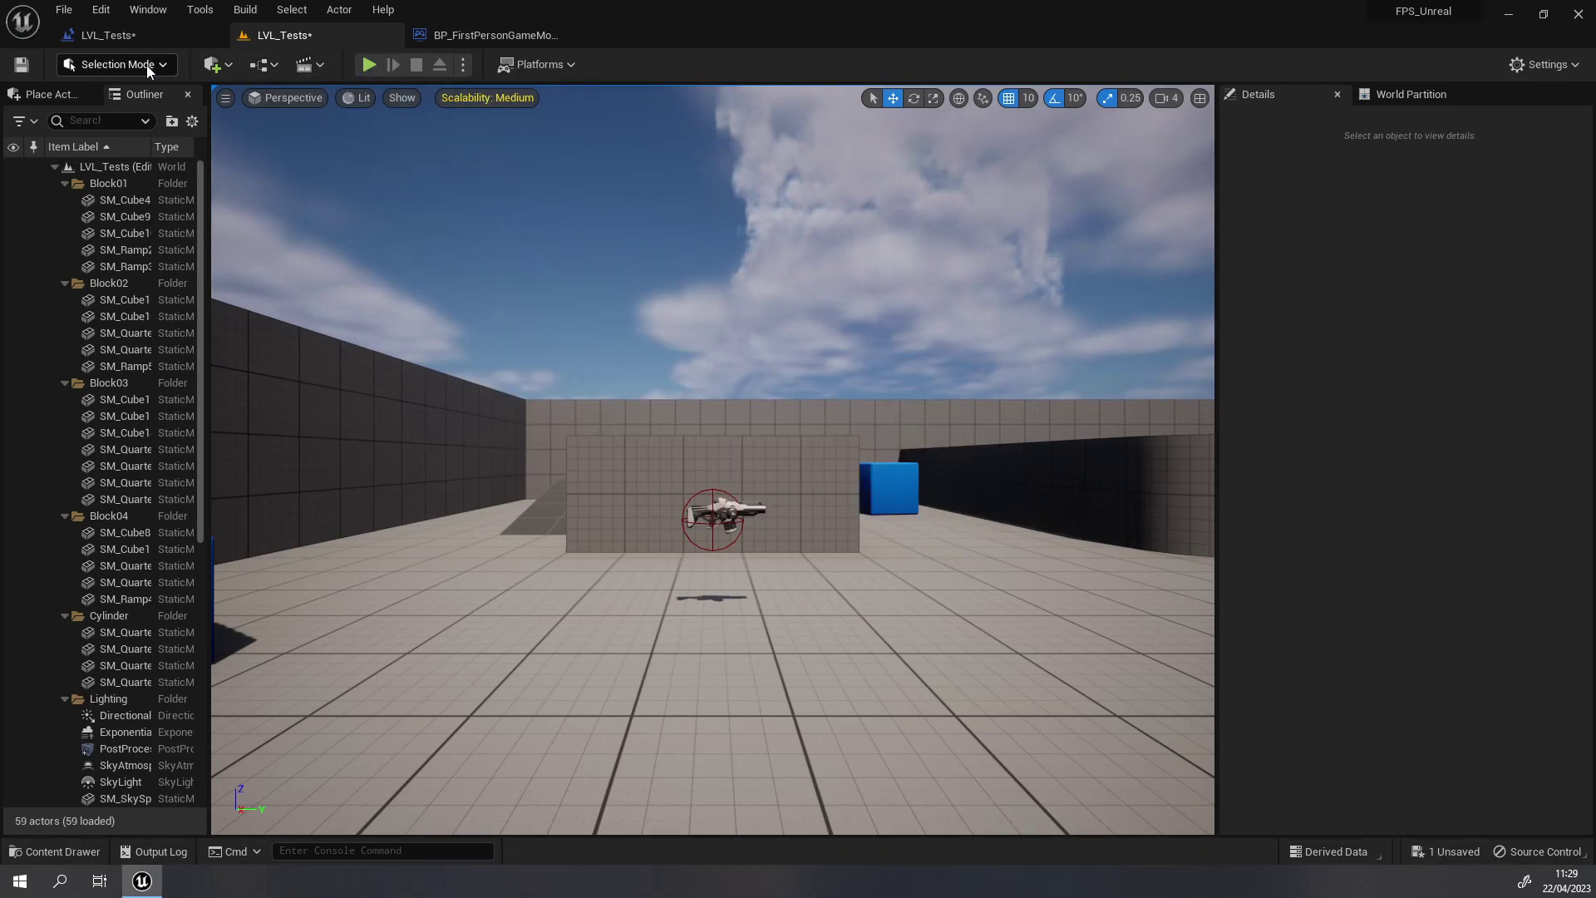
- Save the level and start a play test
left_click(21, 65)
left_click(369, 64)
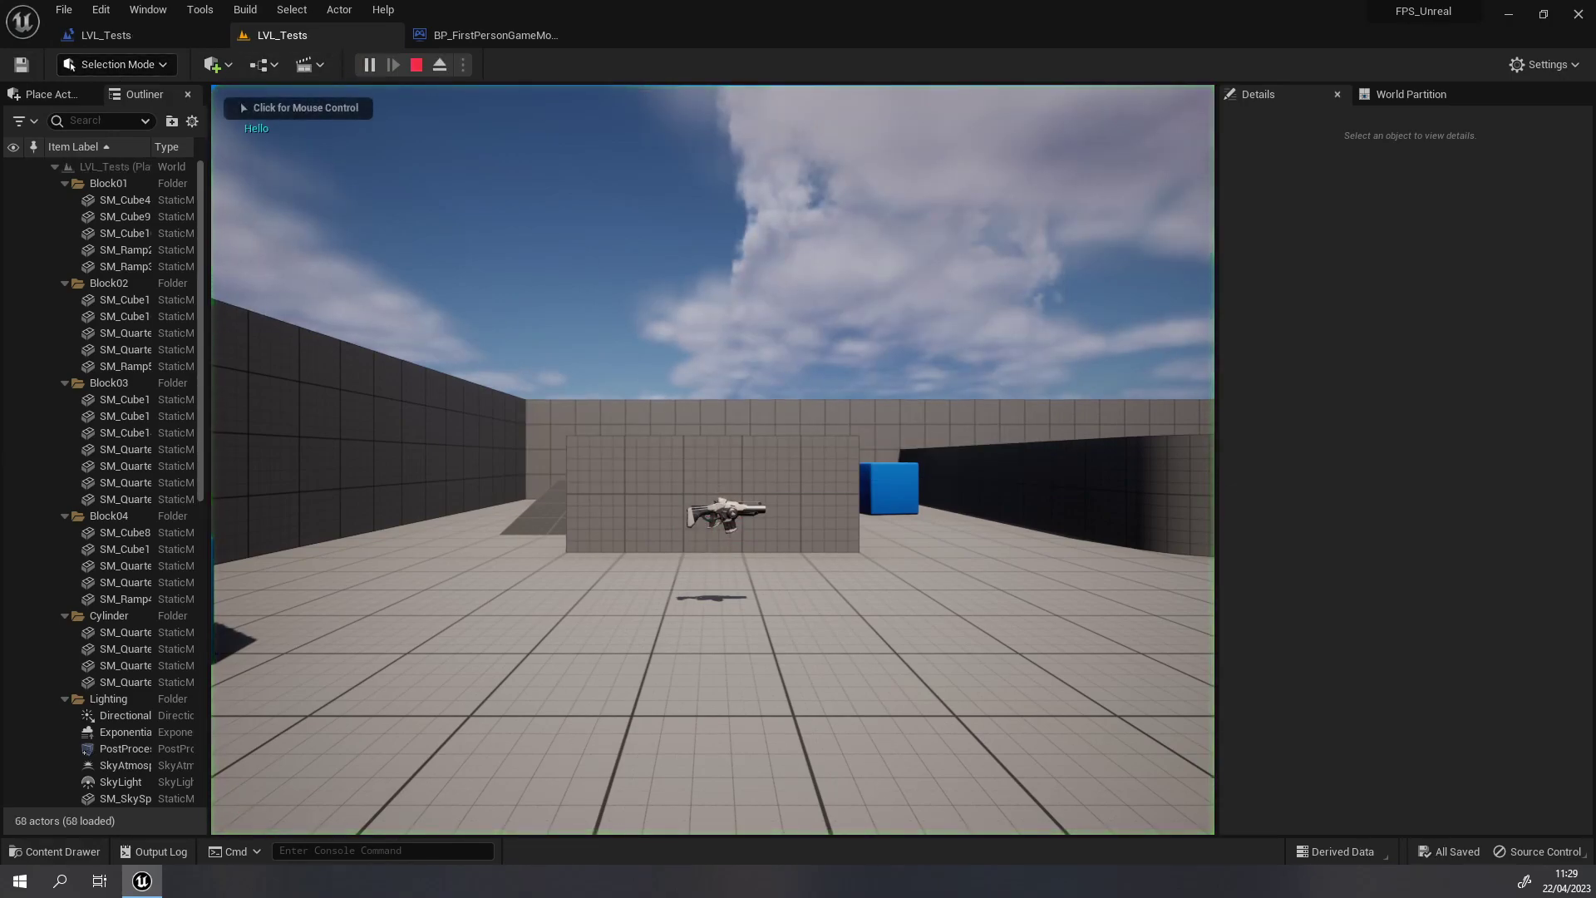
left_click(496, 34)
left_click(282, 35)
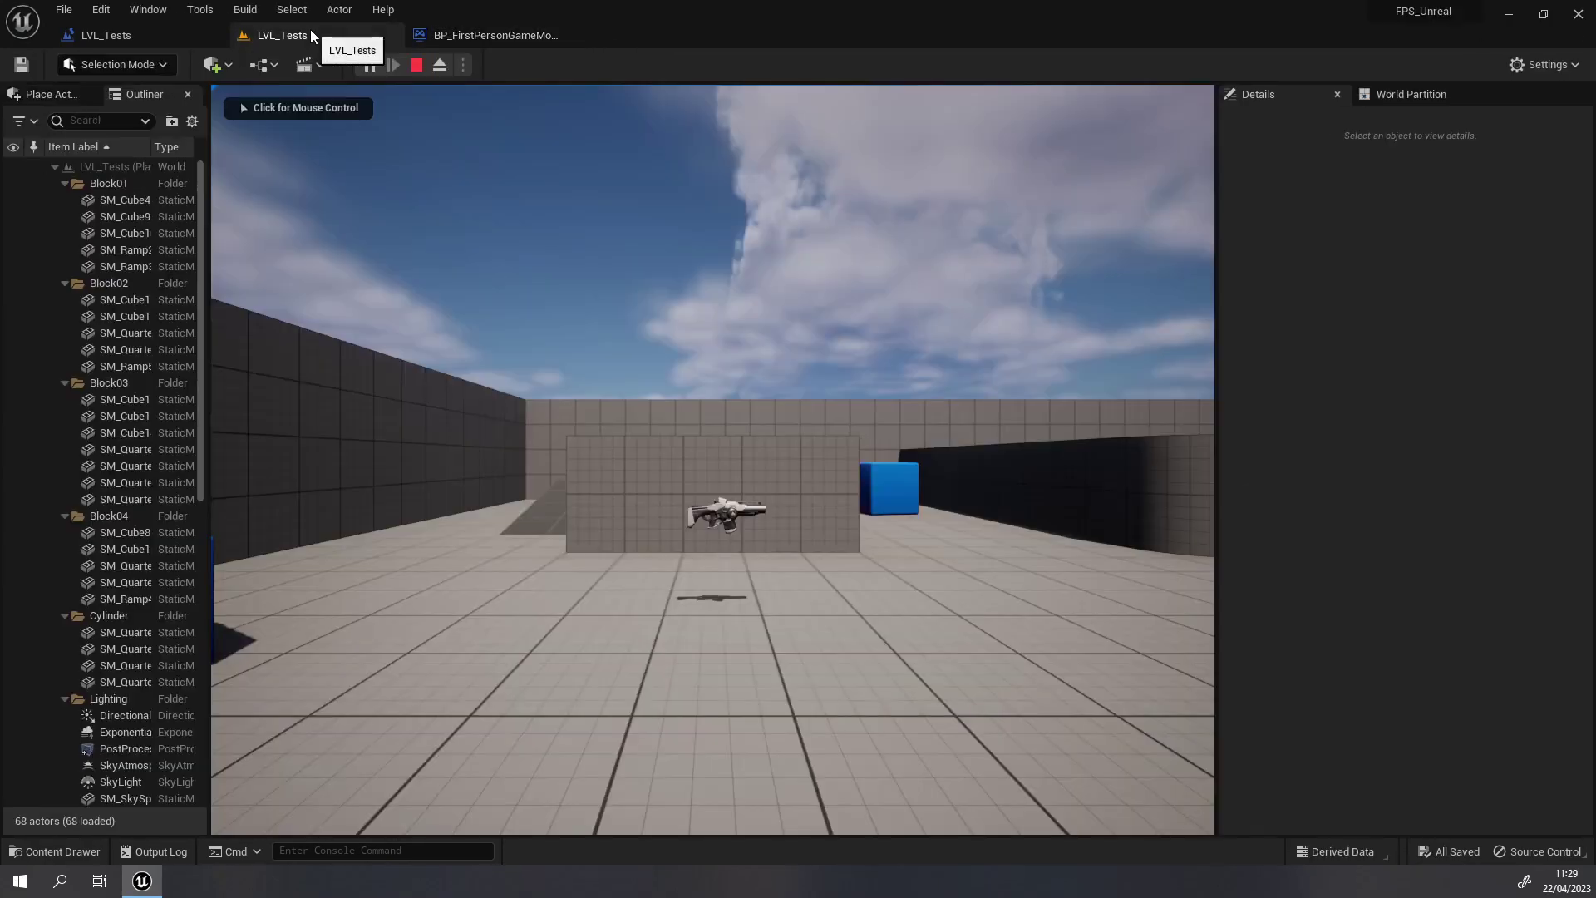
- Set the project GameMode to None and play-test the level without a GameMode
left_click(260, 66)
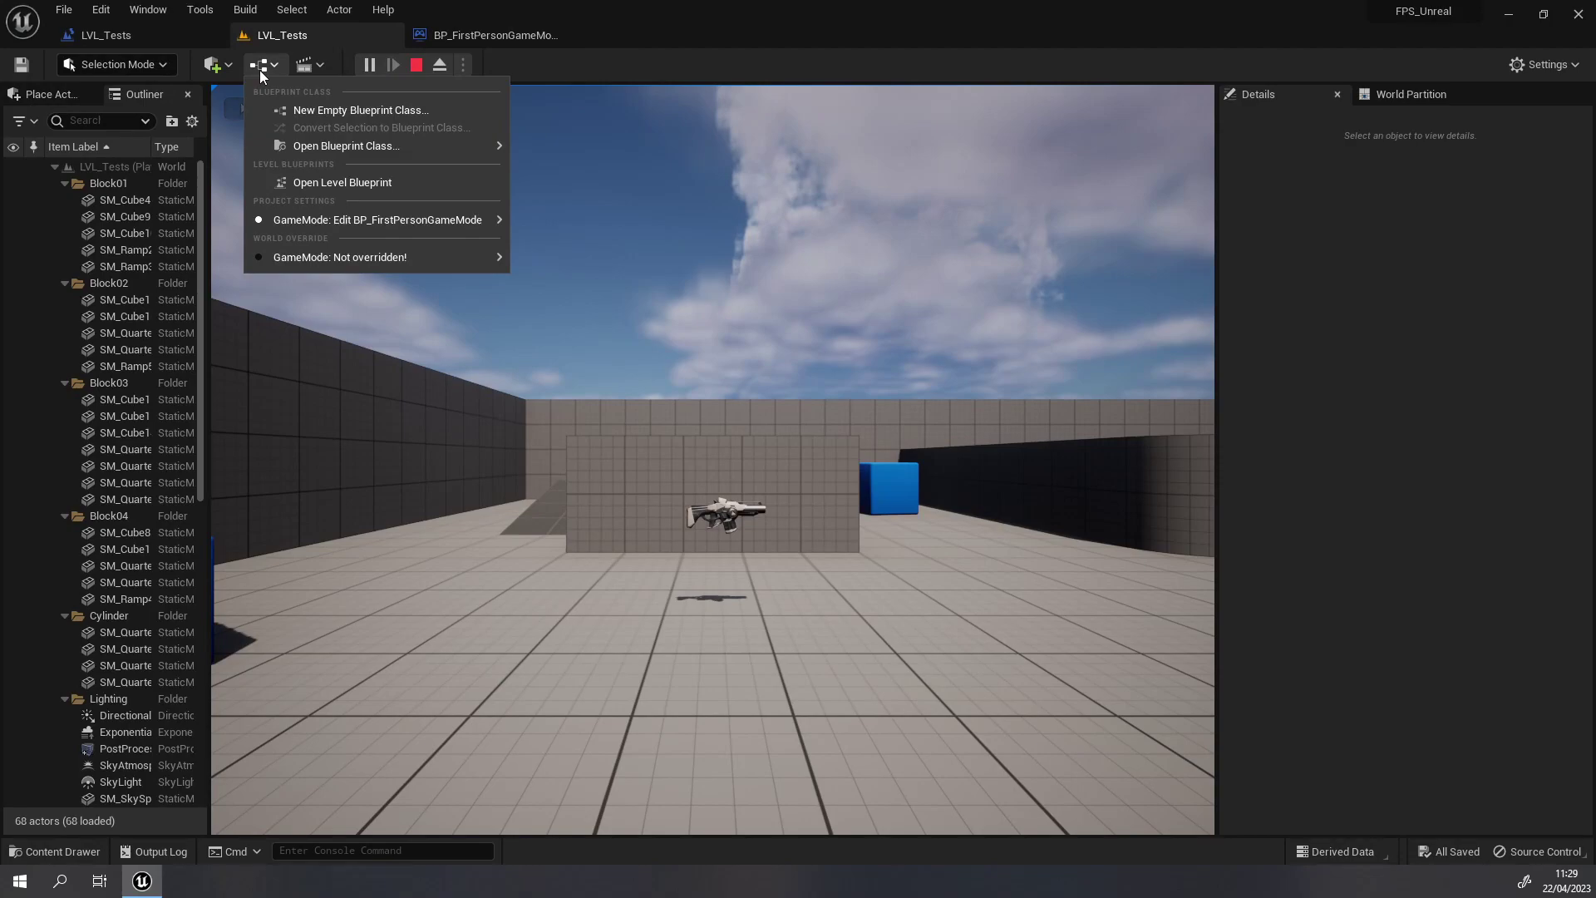
mouse_move(365, 221)
mouse_move(602, 262)
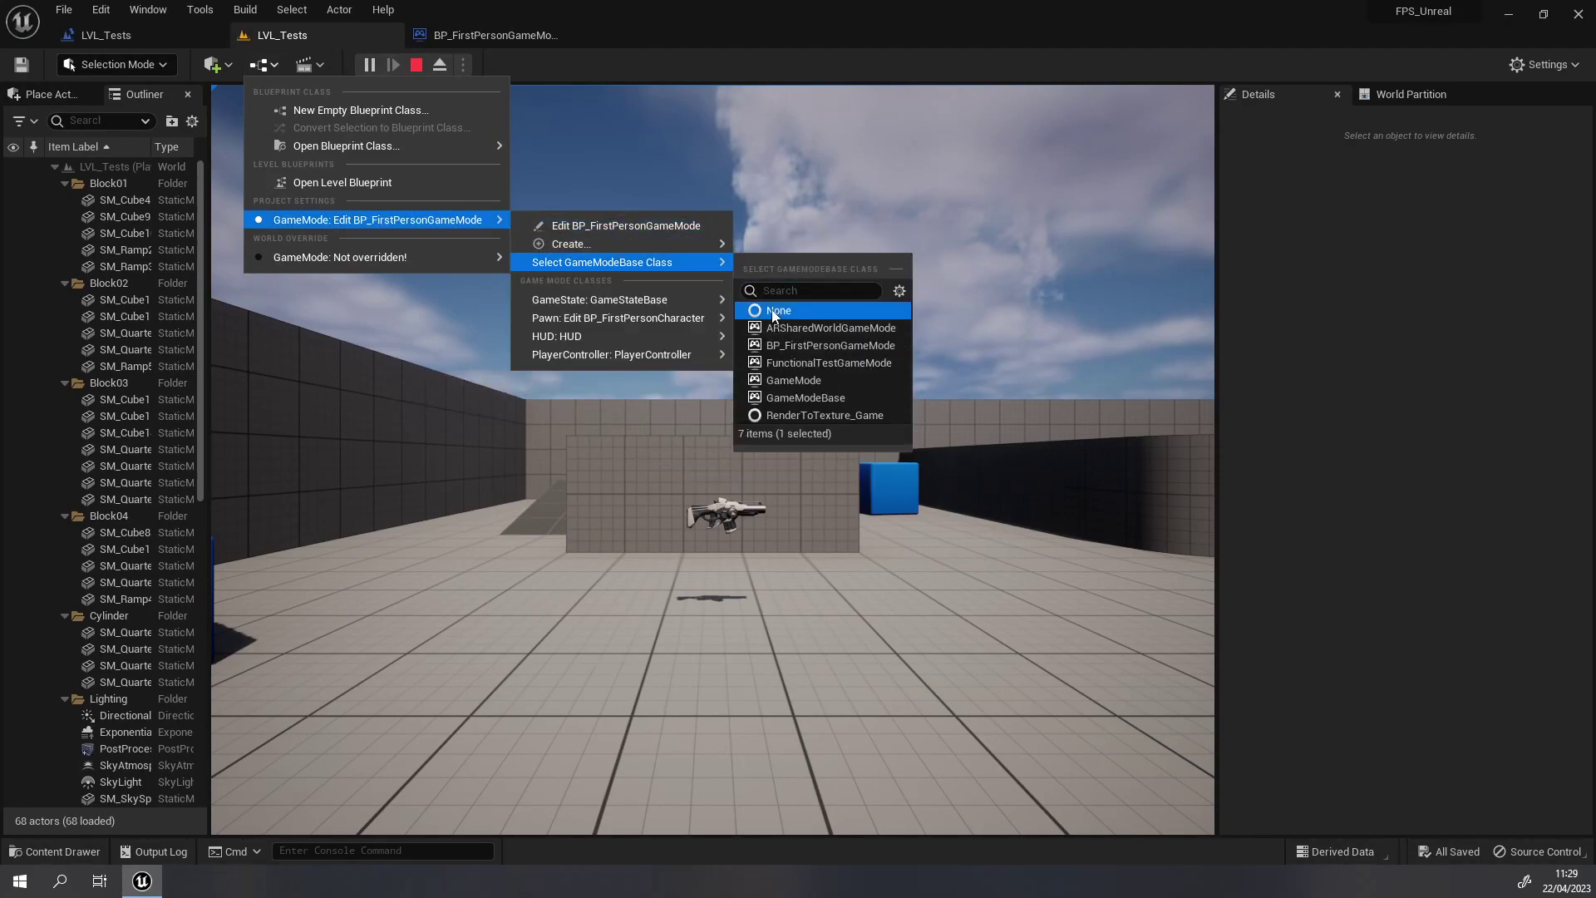
left_click(773, 311)
left_click(416, 65)
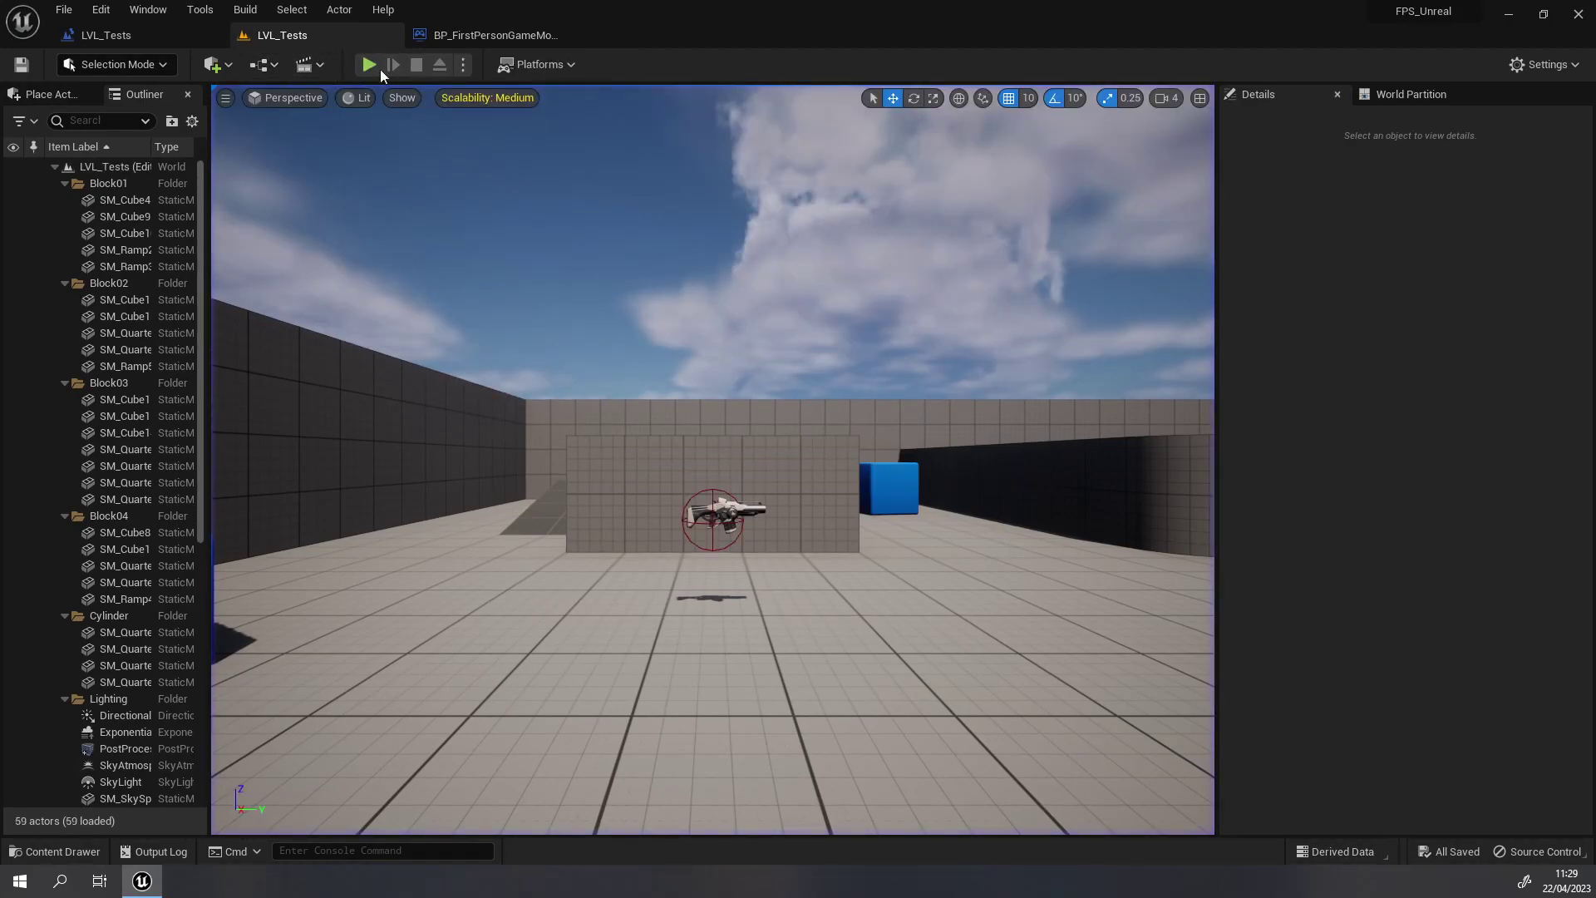
left_click(369, 64)
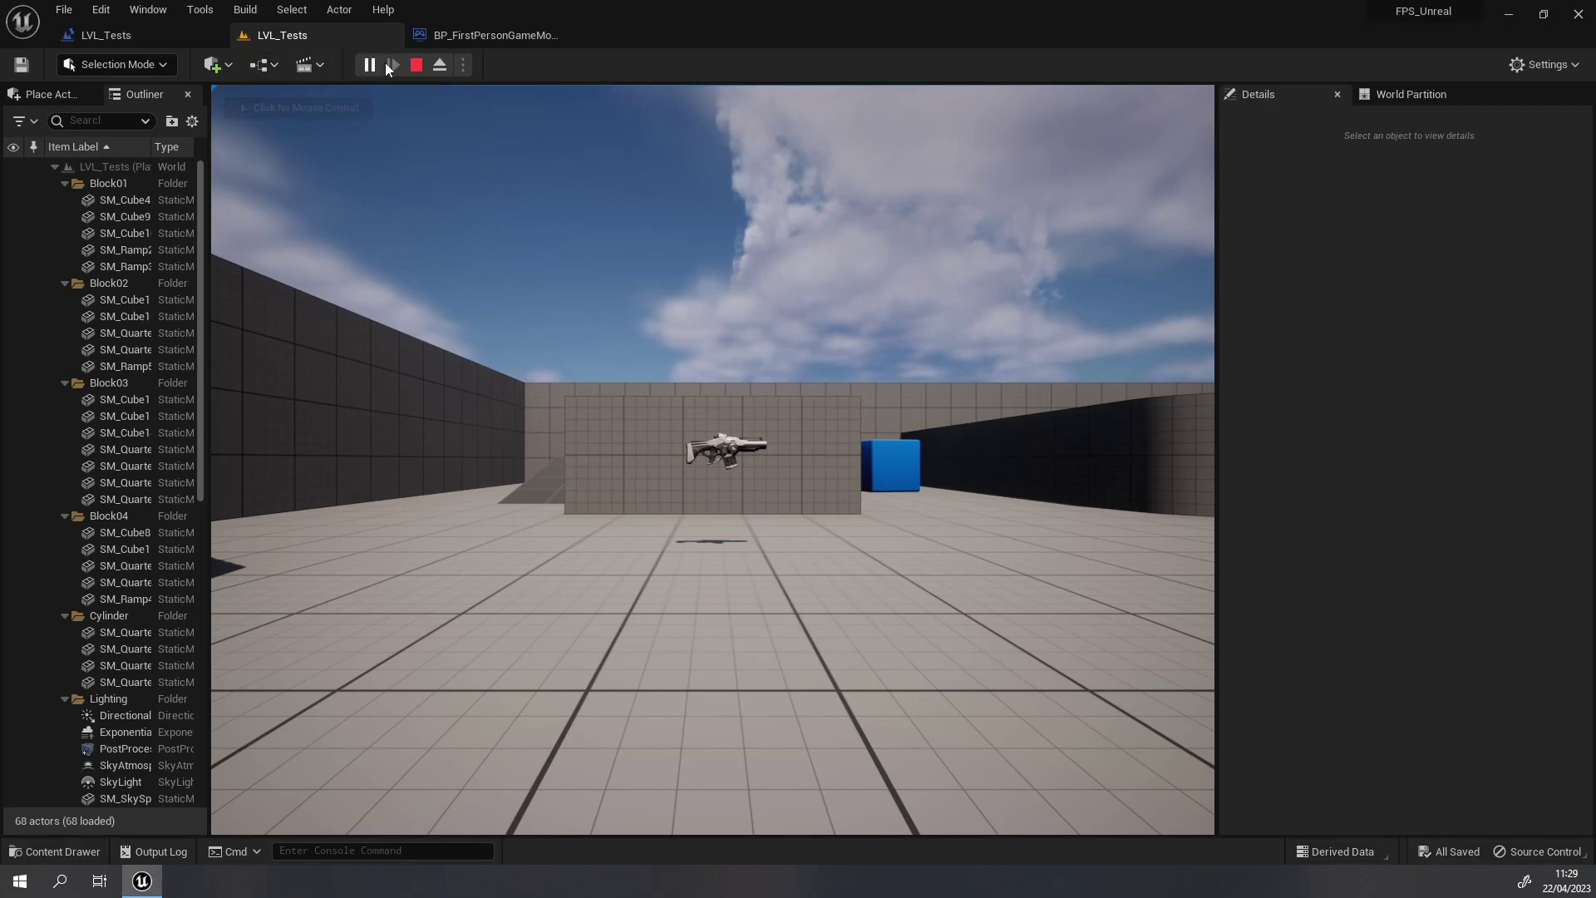
left_click(417, 65)
- Restore BP_FirstPersonGameMode as the project GameMode and recheck the GameMode menu
left_click(252, 68)
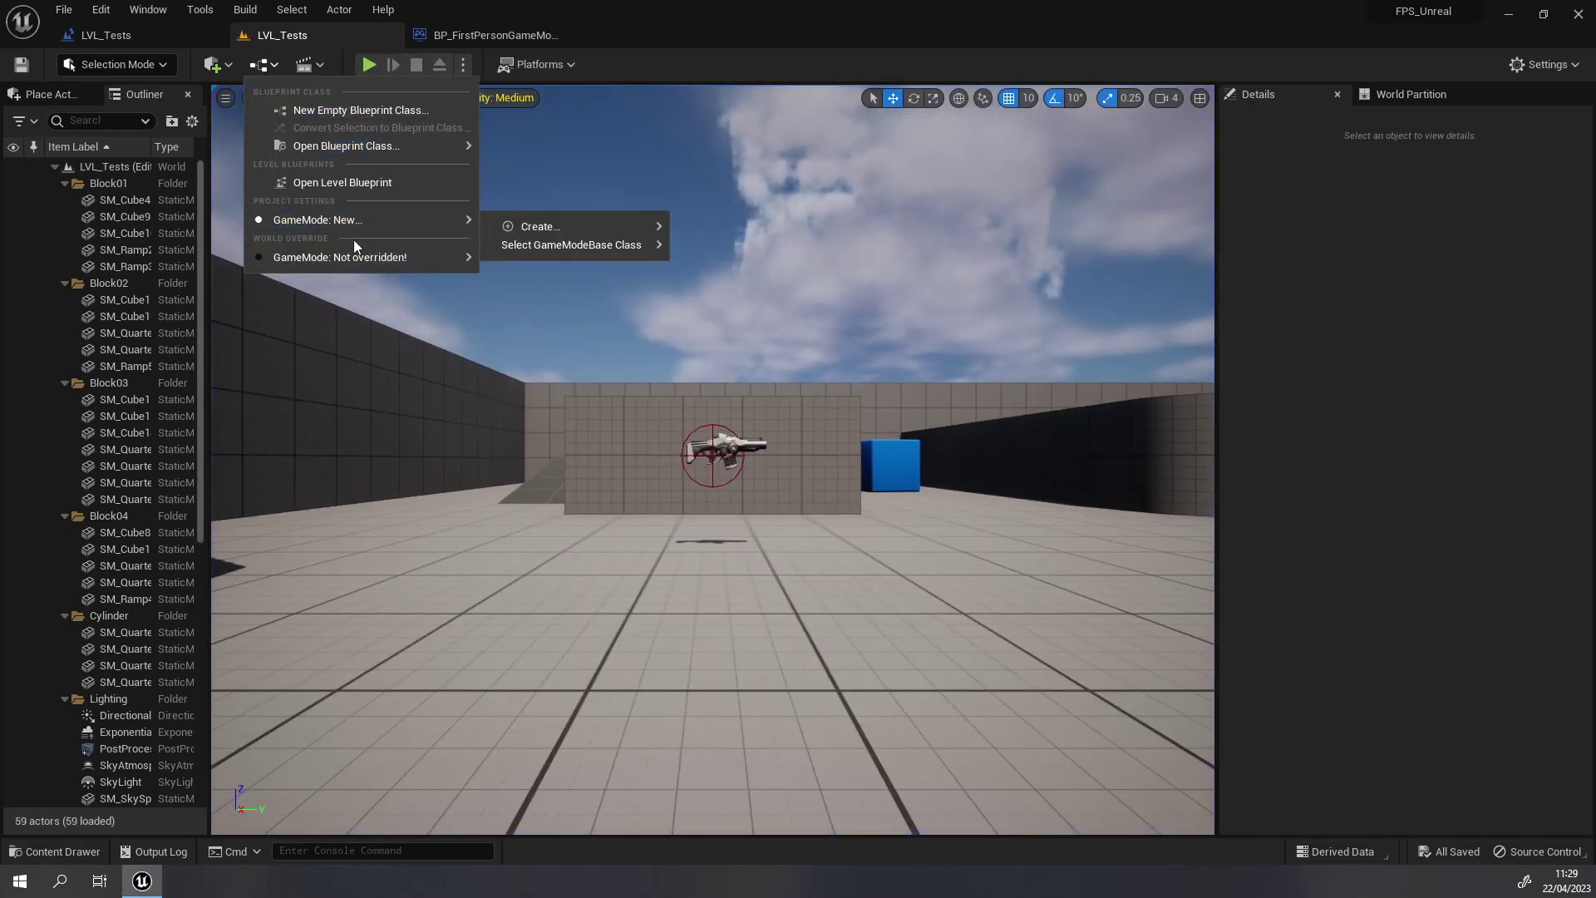
mouse_move(543, 291)
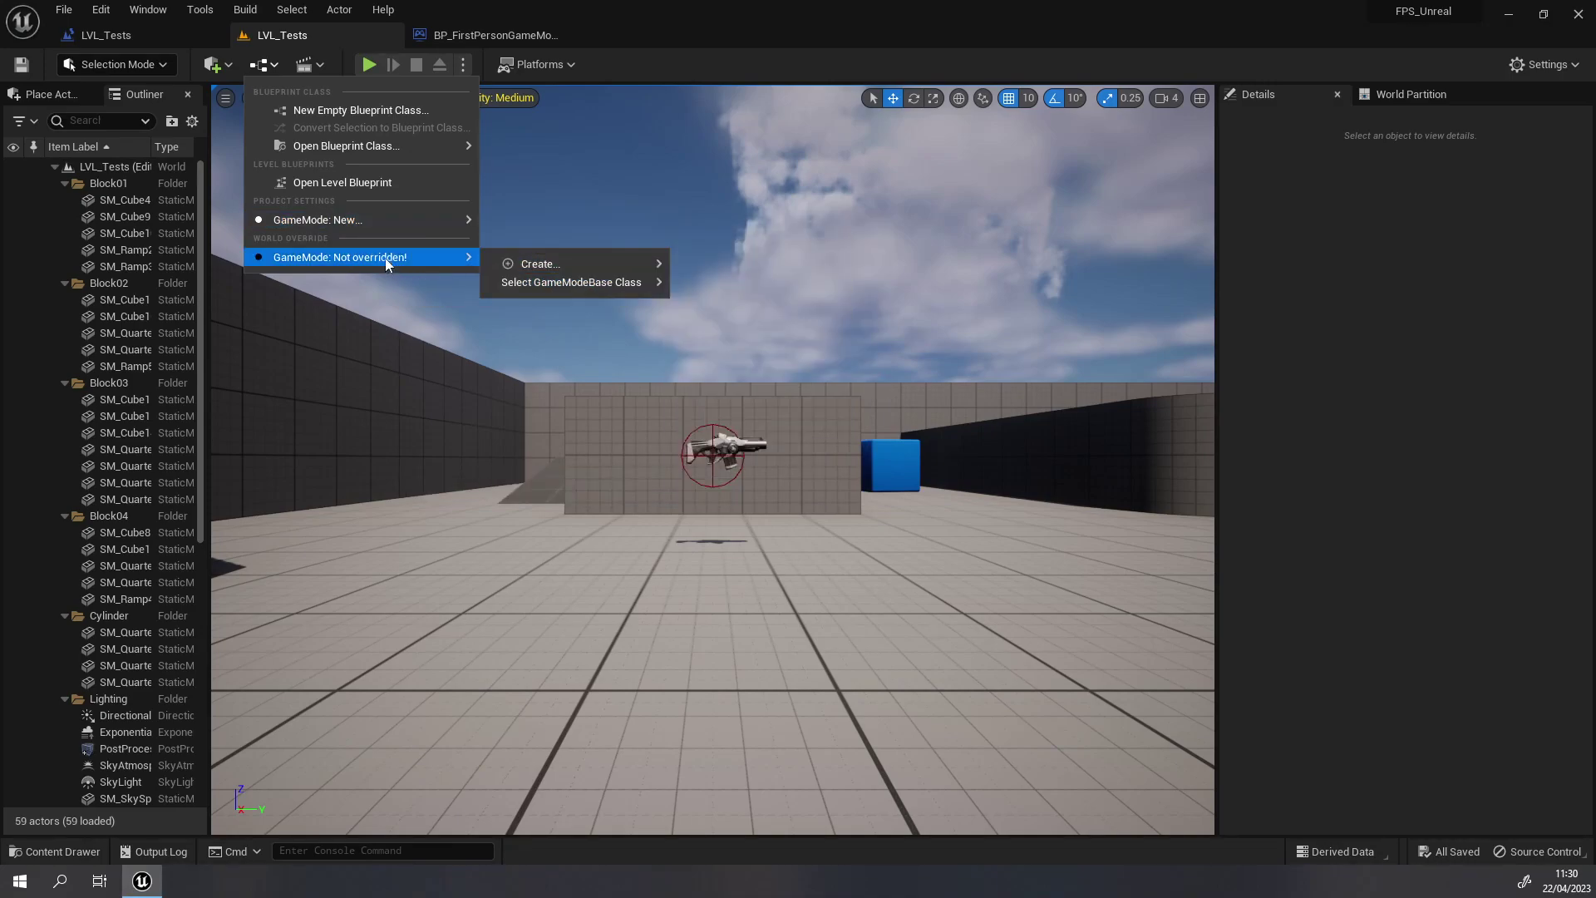
mouse_move(372, 219)
mouse_move(550, 242)
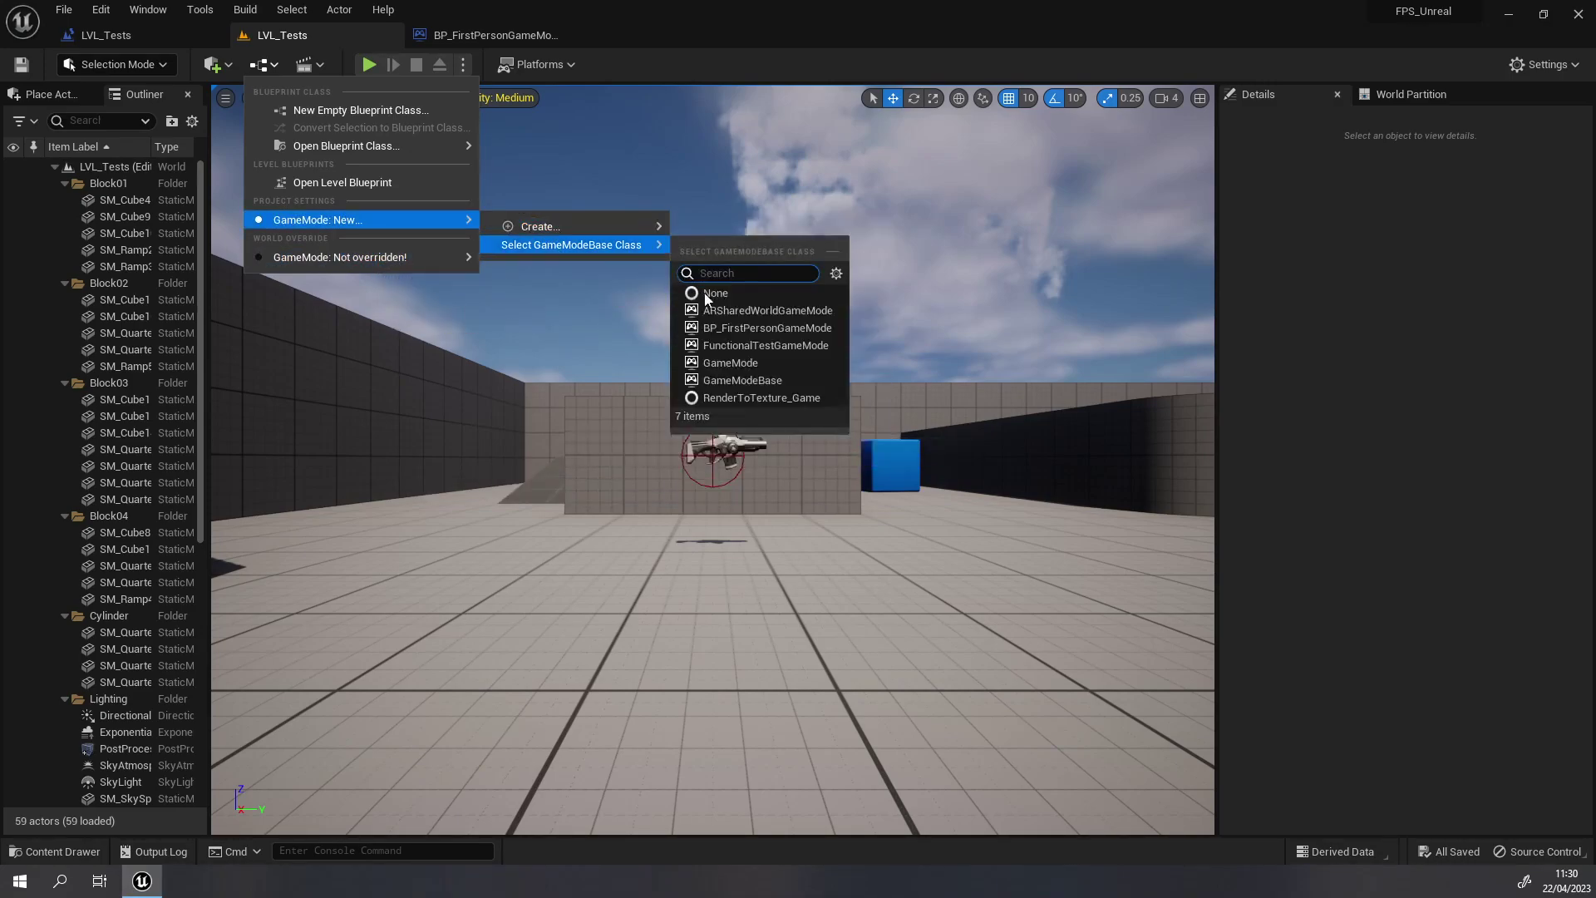
left_click(715, 327)
left_click(263, 64)
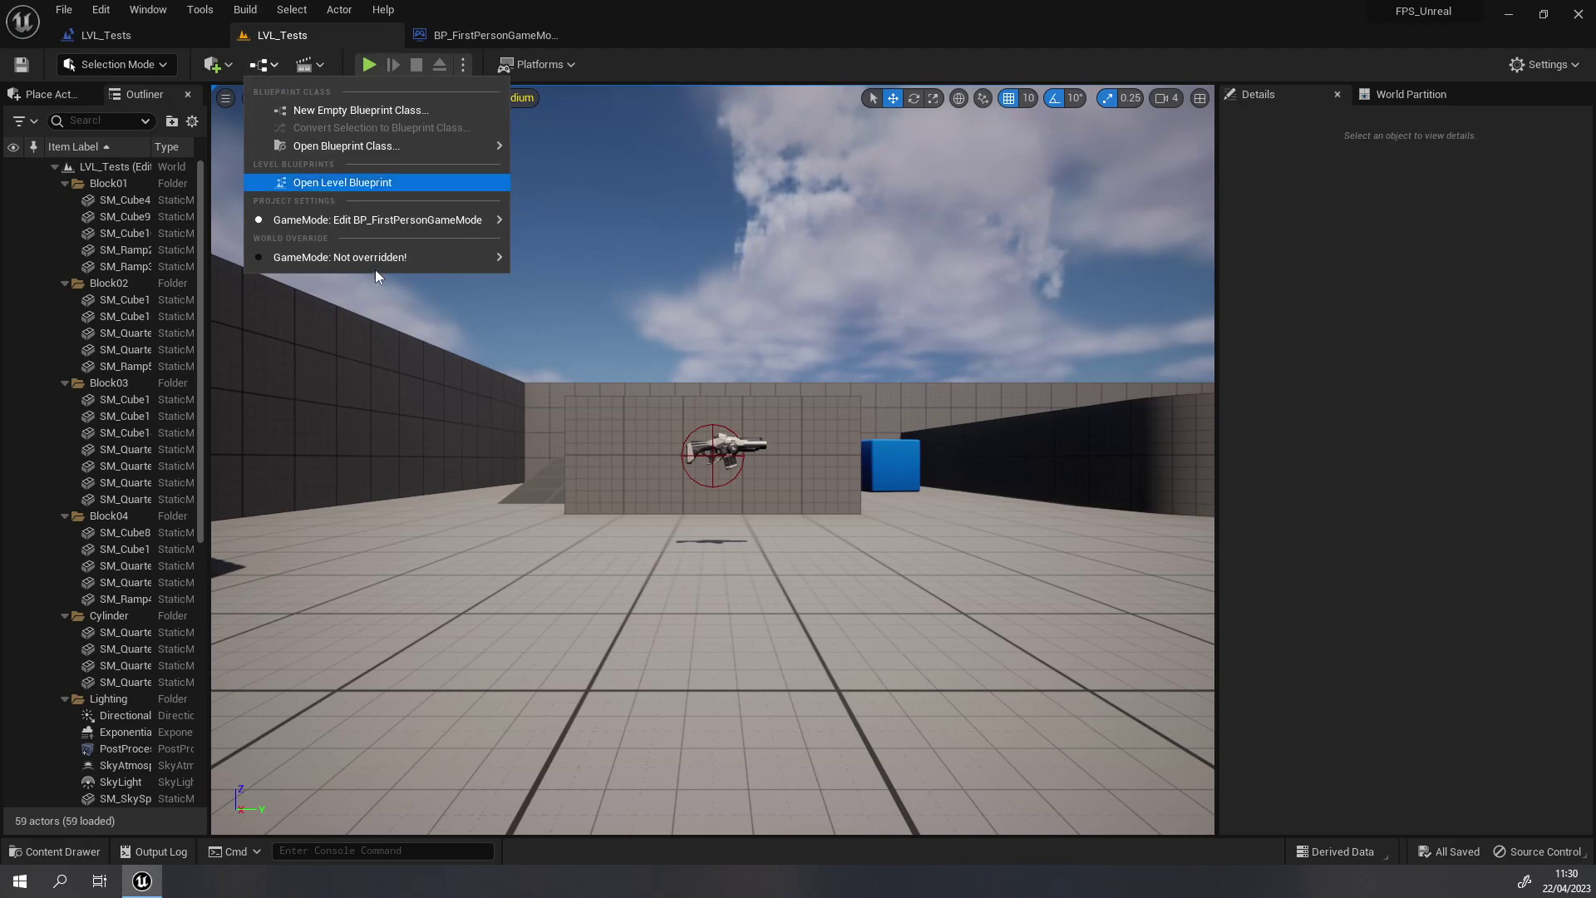
mouse_move(381, 262)
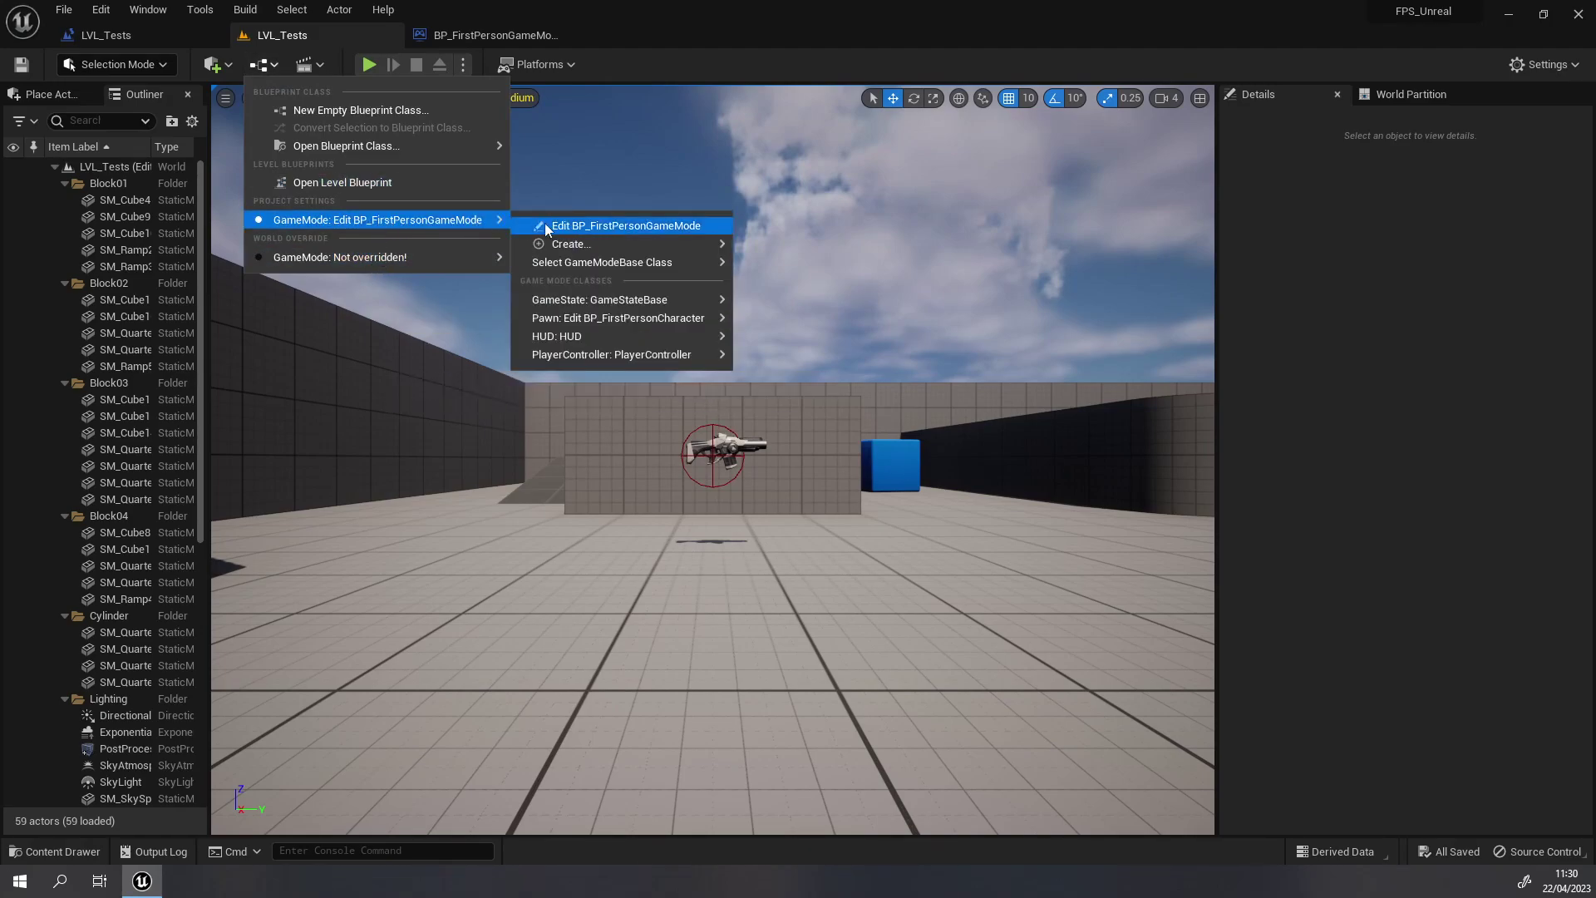
mouse_move(419, 254)
mouse_move(603, 283)
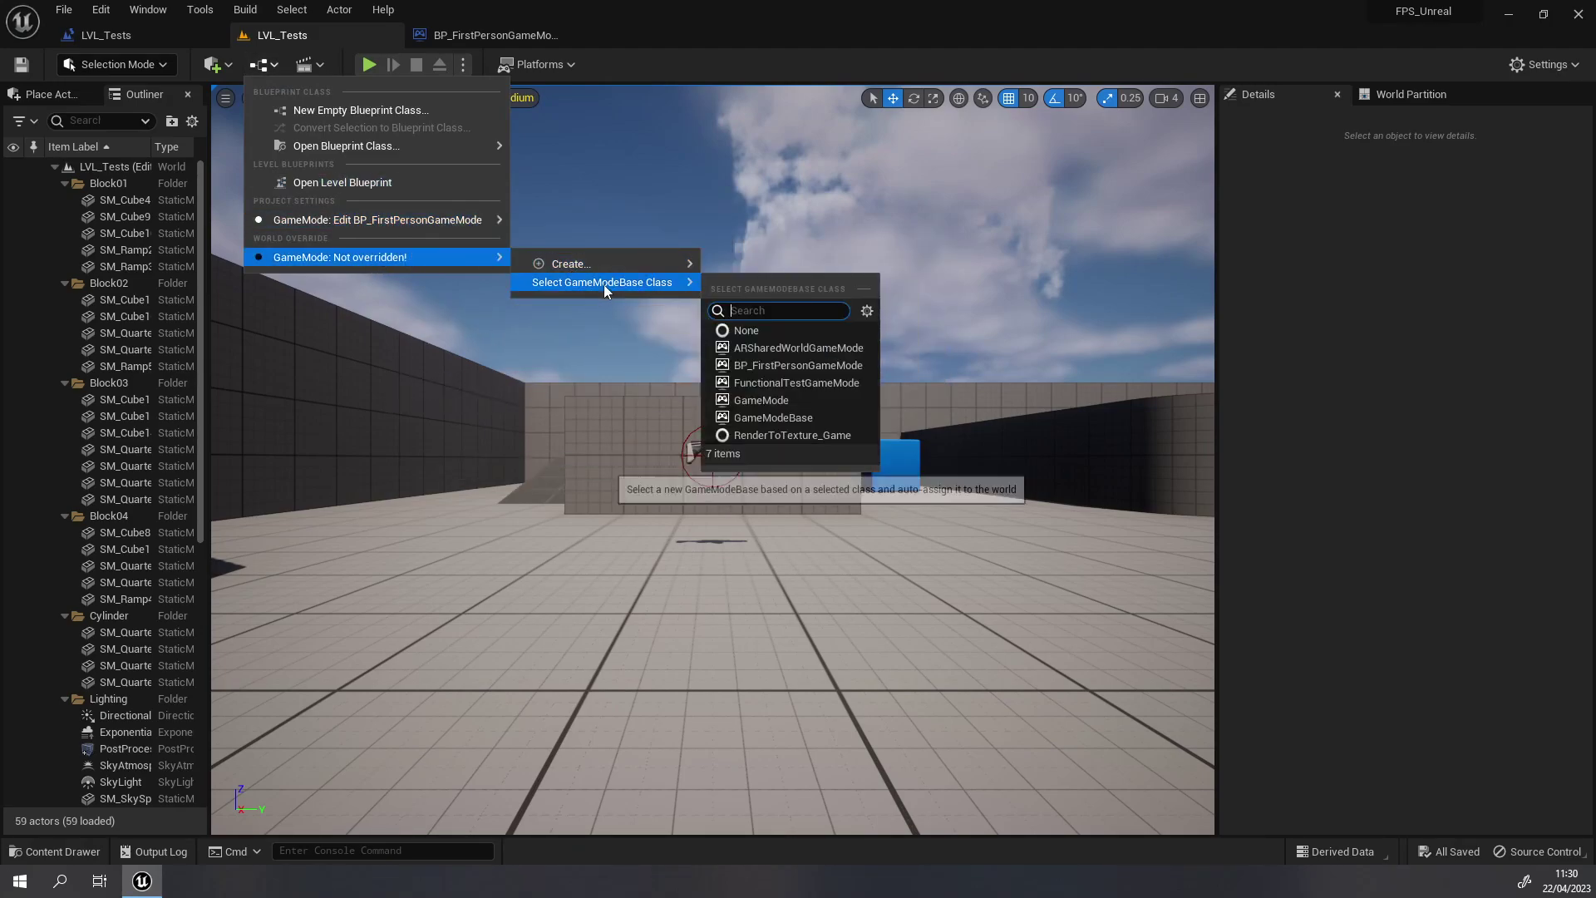
left_click(531, 343)
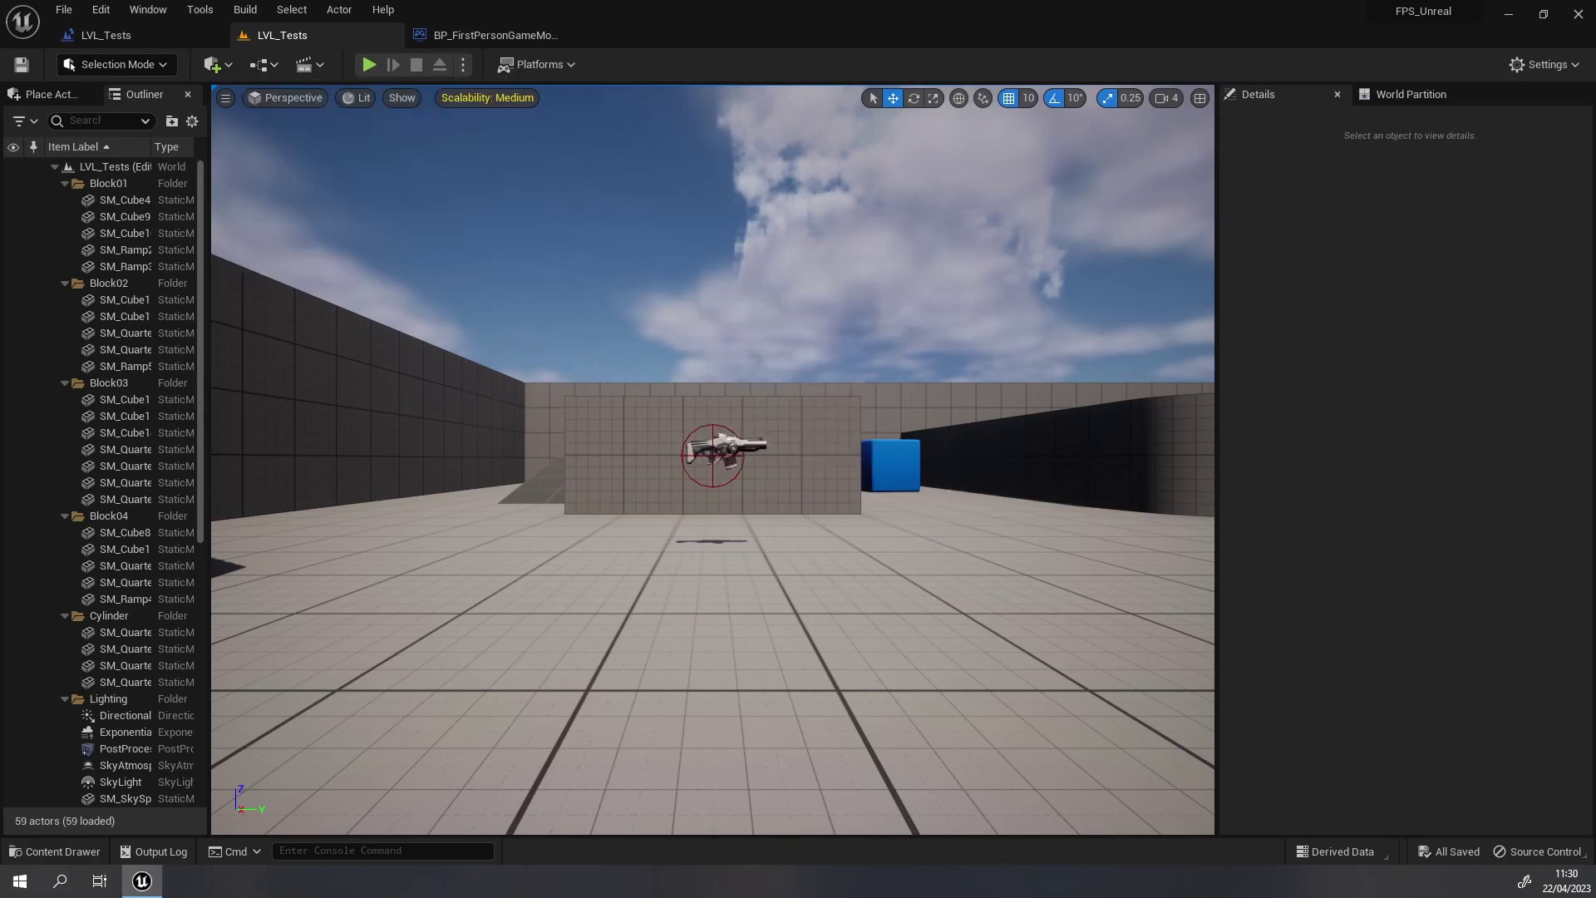
left_click(486, 341)
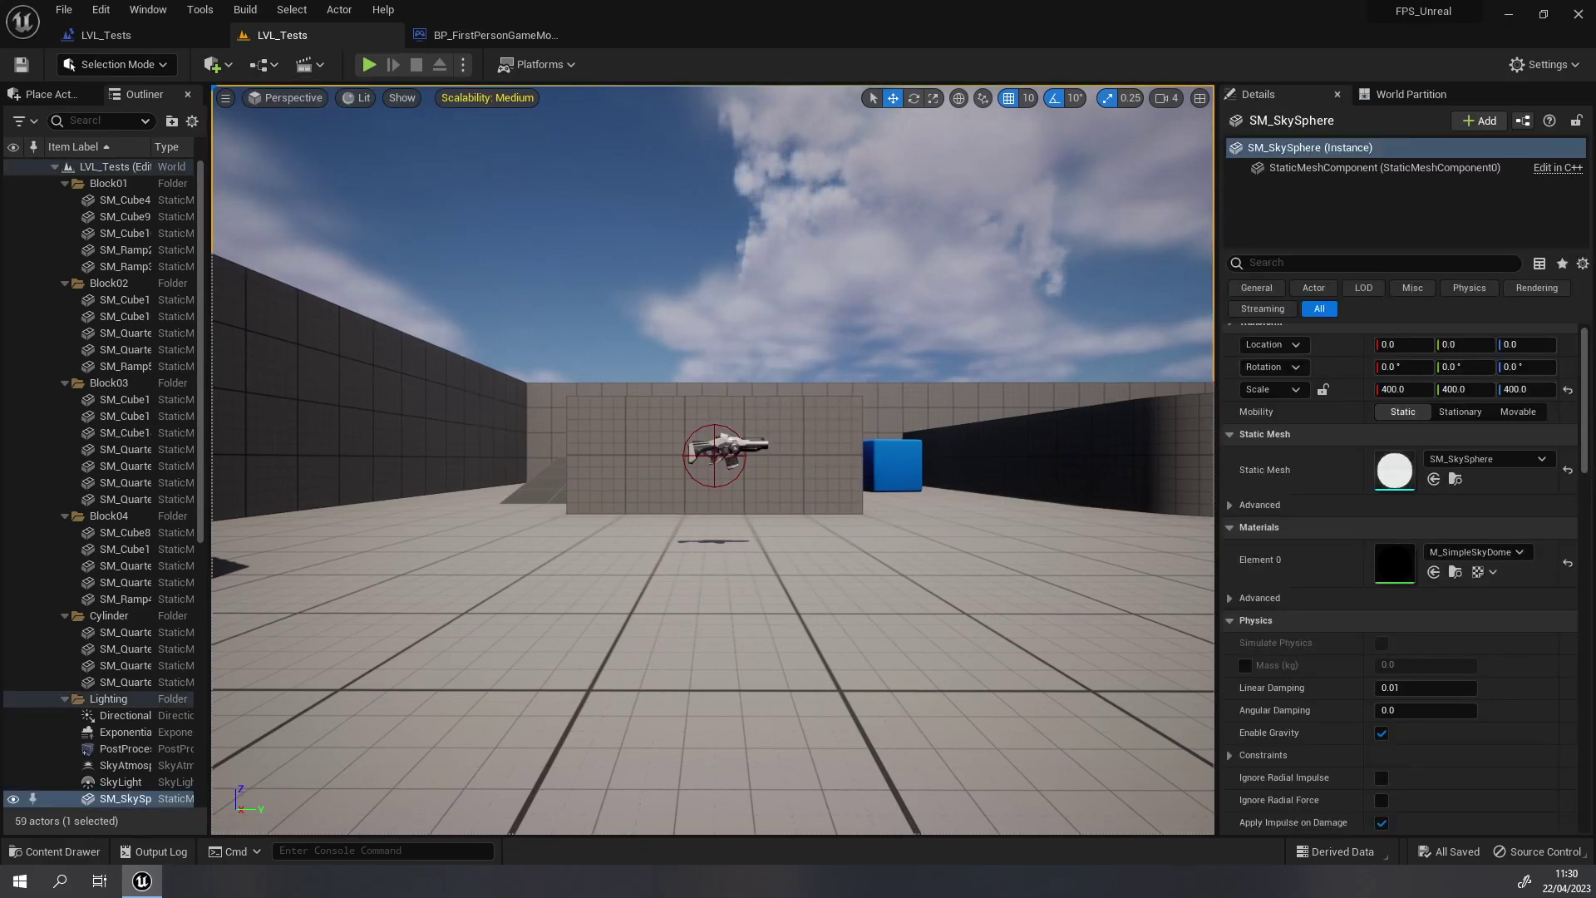